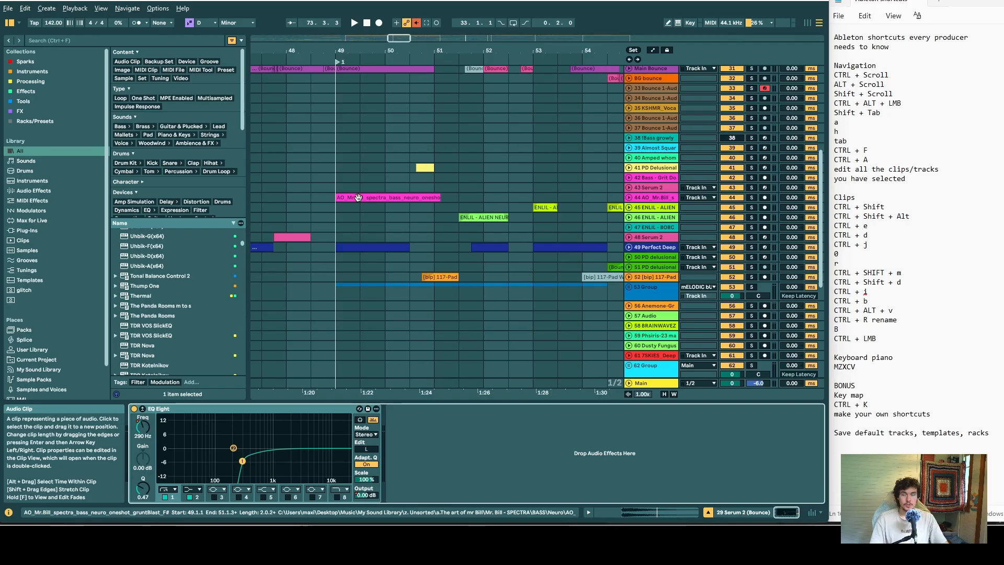
- Insert an empty MIDI clip from bar 49 to 51 on the 43 Serum 2 track, and delete it
{"action": "right_click", "coordinate": [358, 198]}
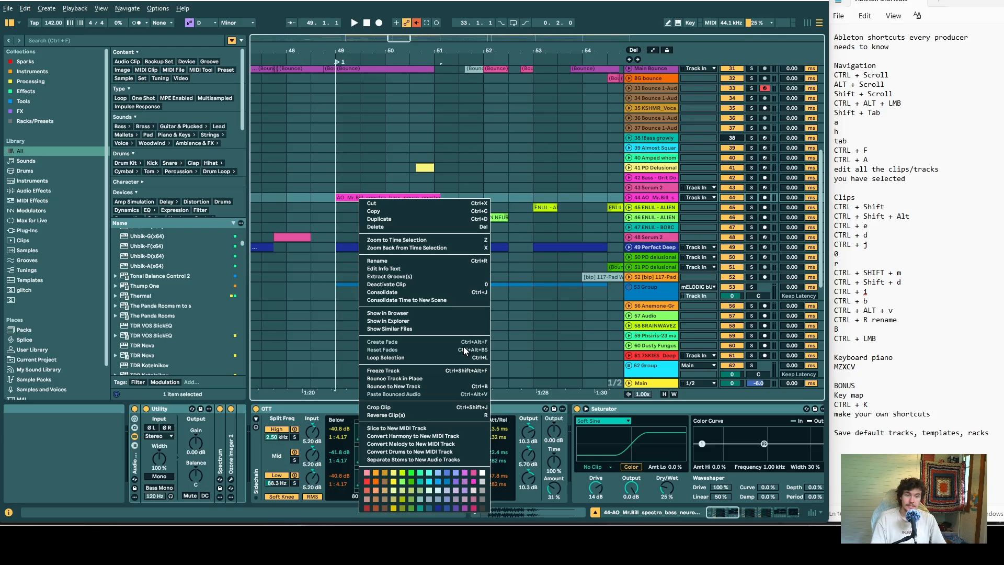
{"action": "left_click", "coordinate": [381, 164]}
{"action": "left_click_drag", "start_coordinate": [330, 186], "coordinate": [428, 183]}
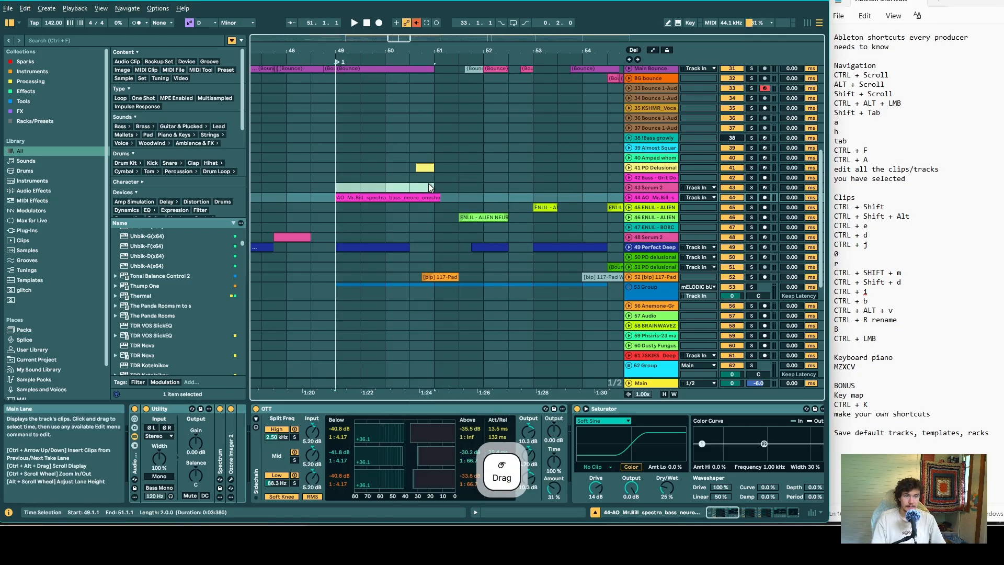
{"action": "right_click", "coordinate": [428, 187]}
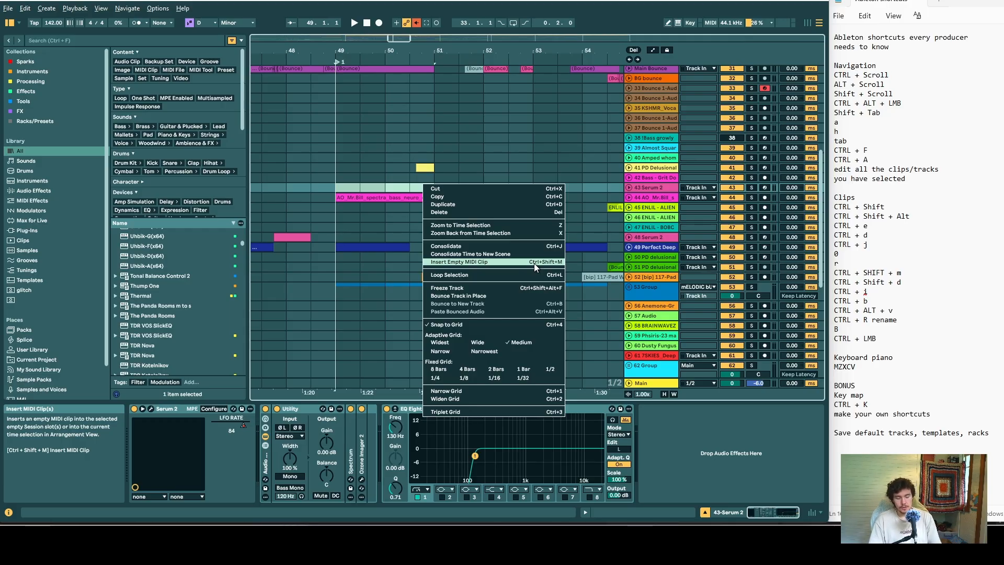
{"action": "key", "text": "ctrl+shift+m"}
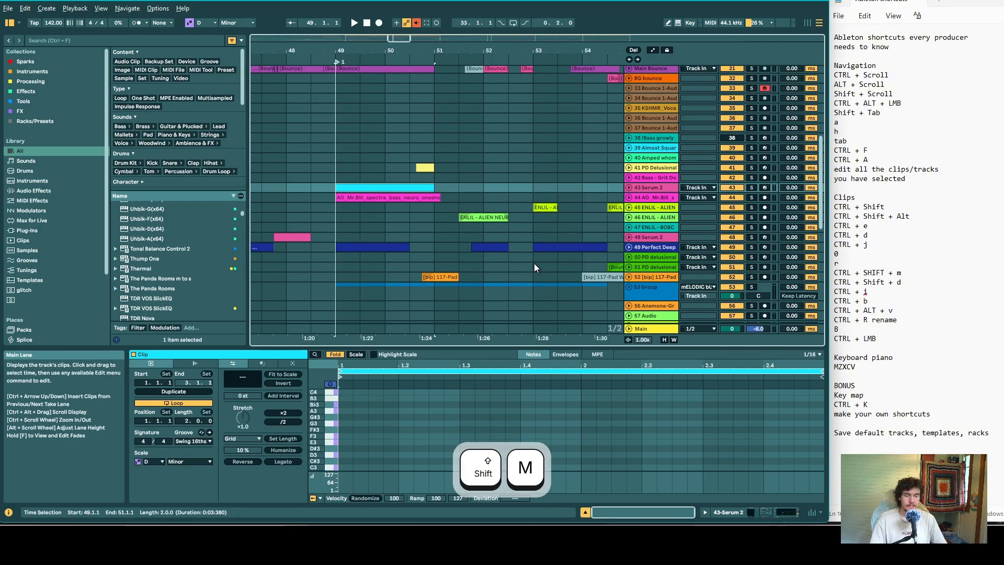
{"action": "key", "text": "BackSpace"}
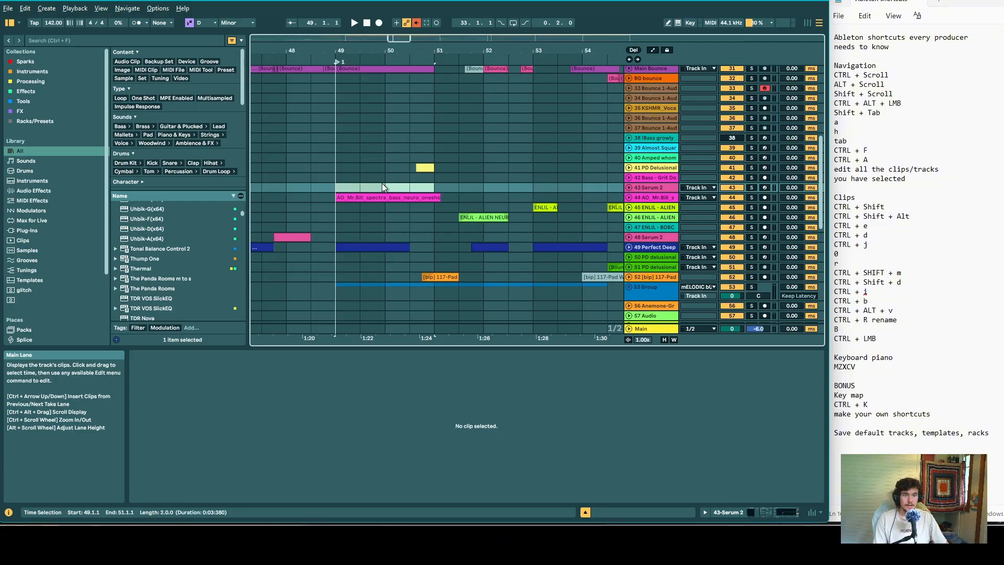
- Examine the arrangement around bar 49 at wide and close zoom levels, and the neighbouring bars along the timeline
{"action": "scroll", "coordinate": [382, 183], "scroll_direction": "down", "scroll_amount": 5, "text": "ctrl"}
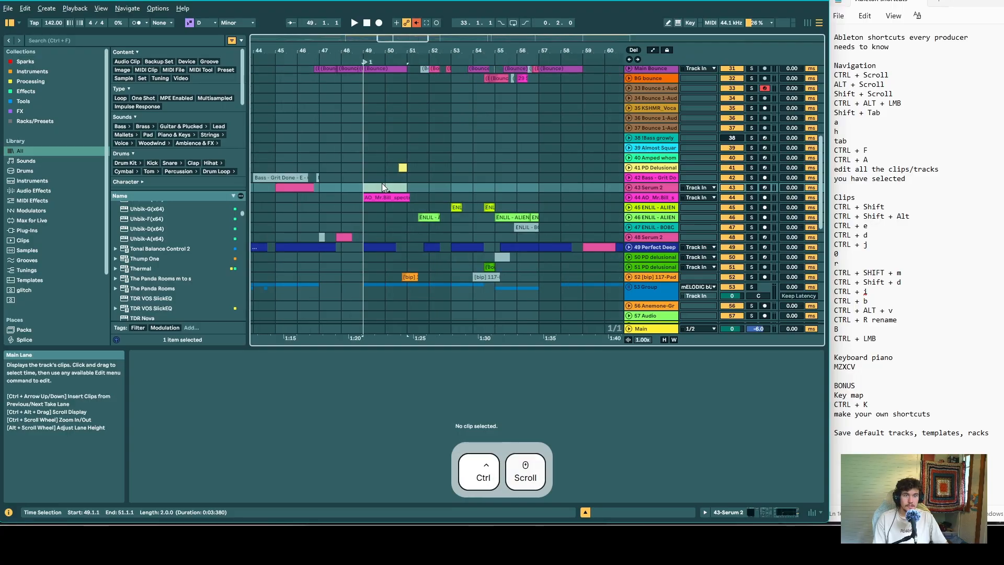
{"action": "scroll", "coordinate": [345, 193], "scroll_direction": "down", "scroll_amount": 5, "text": "ctrl"}
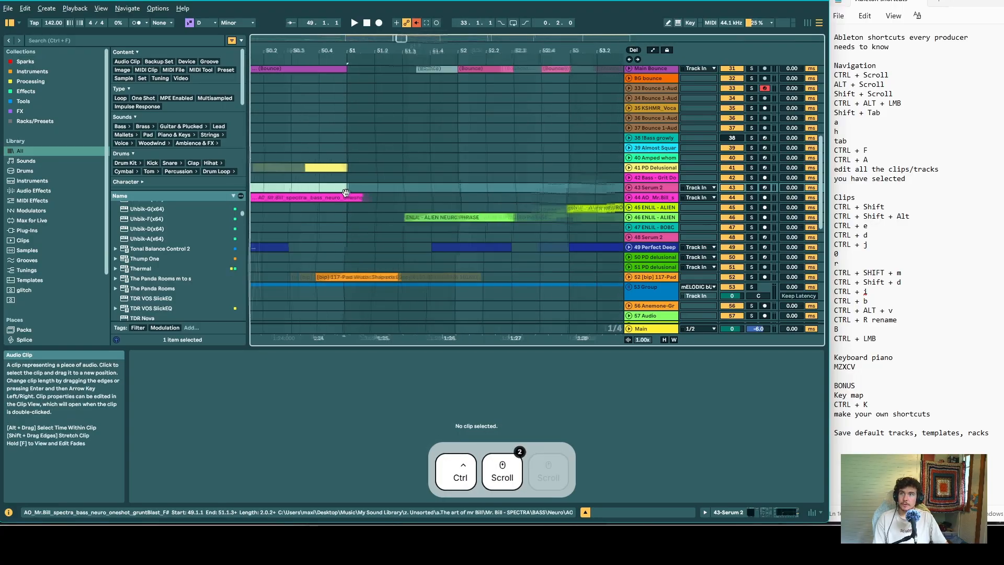
{"action": "scroll", "coordinate": [344, 193], "scroll_direction": "up", "scroll_amount": 3, "text": "ctrl"}
{"action": "scroll", "coordinate": [344, 193], "scroll_direction": "down", "scroll_amount": 3, "text": "ctrl"}
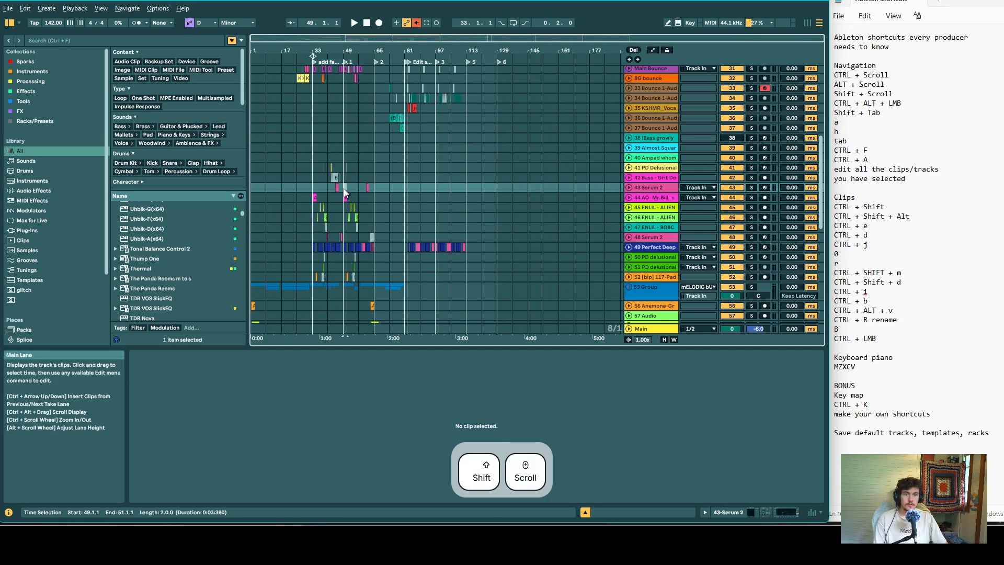
{"action": "scroll", "coordinate": [343, 193], "scroll_direction": "up", "scroll_amount": 5, "text": "ctrl"}
{"action": "scroll", "coordinate": [343, 193], "scroll_direction": "up", "scroll_amount": 2, "text": "ctrl"}
{"action": "scroll", "coordinate": [344, 192], "scroll_direction": "up", "scroll_amount": 10, "text": "shift"}
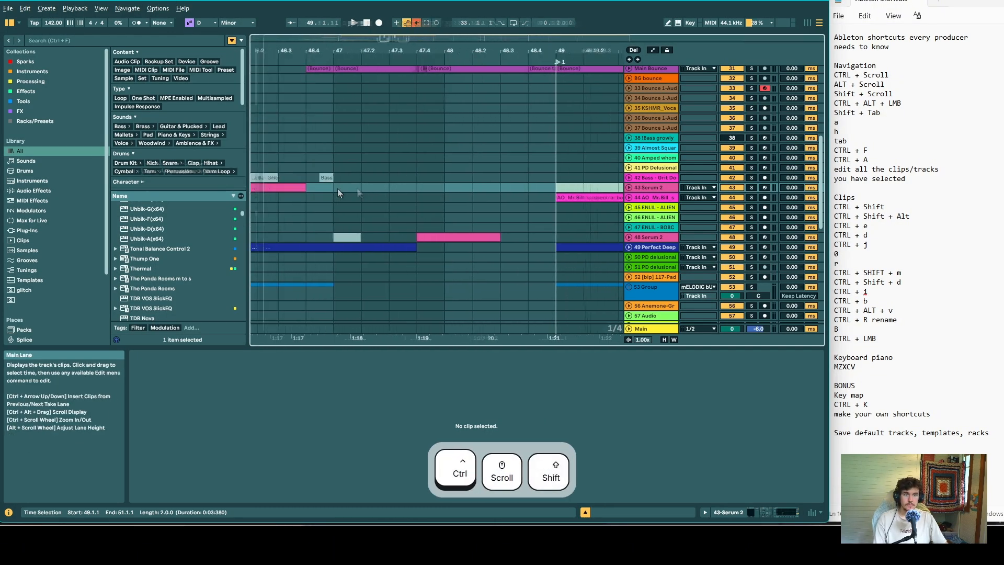
{"action": "scroll", "coordinate": [344, 192], "scroll_direction": "down", "scroll_amount": 10, "text": "shift"}
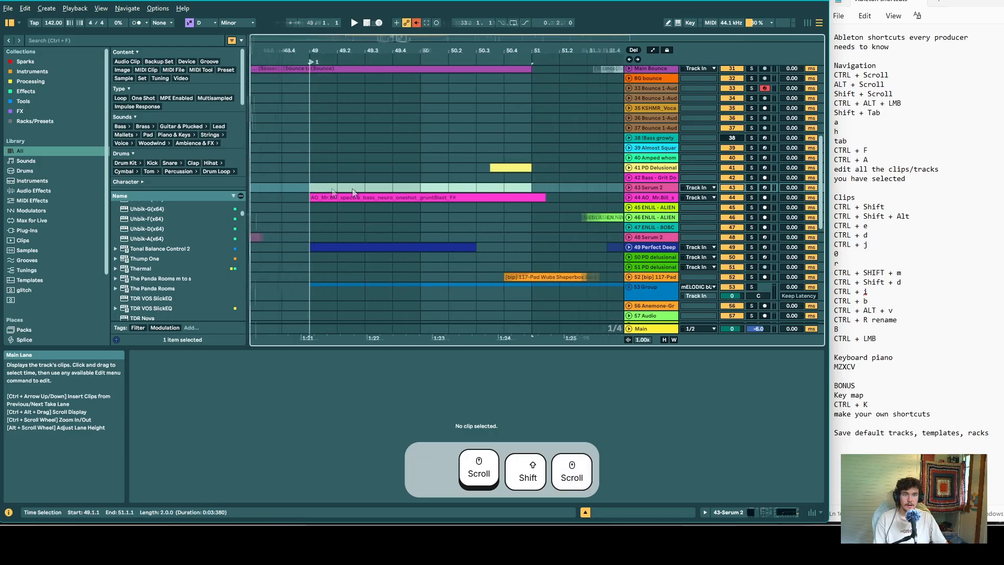
{"action": "scroll", "coordinate": [316, 193], "scroll_direction": "up", "scroll_amount": 5, "text": "shift"}
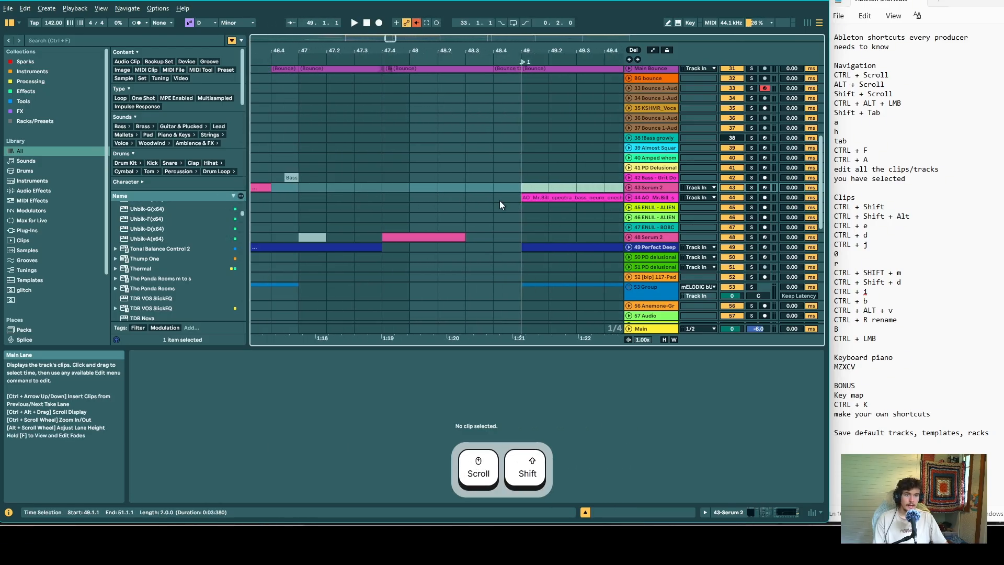
- Increase the height of track 44 to inspect its clip's waveform, and reduce it again
{"action": "scroll", "coordinate": [538, 197], "scroll_direction": "up", "scroll_amount": 4, "text": "alt"}
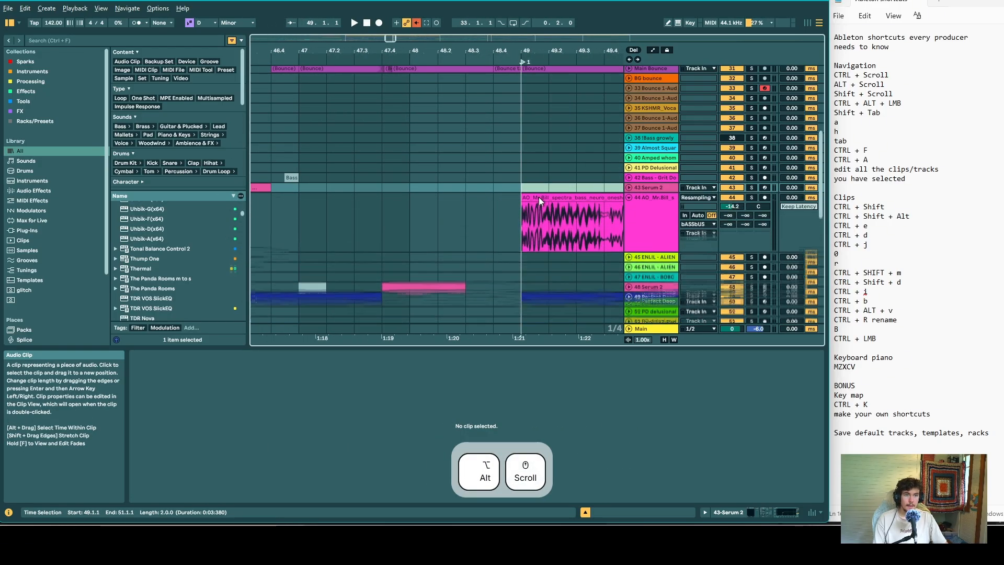
{"action": "scroll", "coordinate": [540, 203], "scroll_direction": "down", "scroll_amount": 4, "text": "alt"}
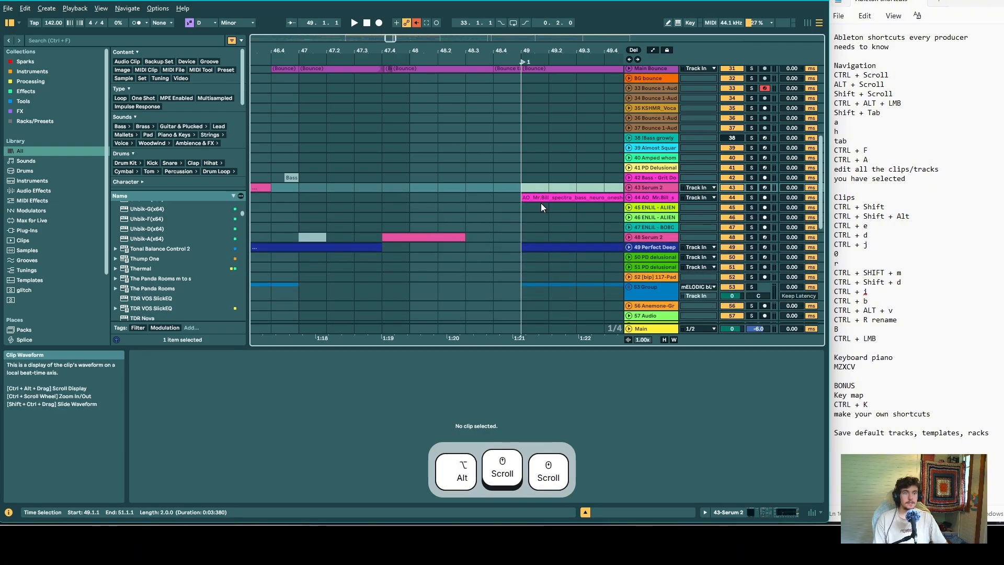
{"action": "scroll", "coordinate": [544, 199], "scroll_direction": "up", "scroll_amount": 2, "text": "alt"}
{"action": "scroll", "coordinate": [544, 199], "scroll_direction": "down", "scroll_amount": 3, "text": "alt"}
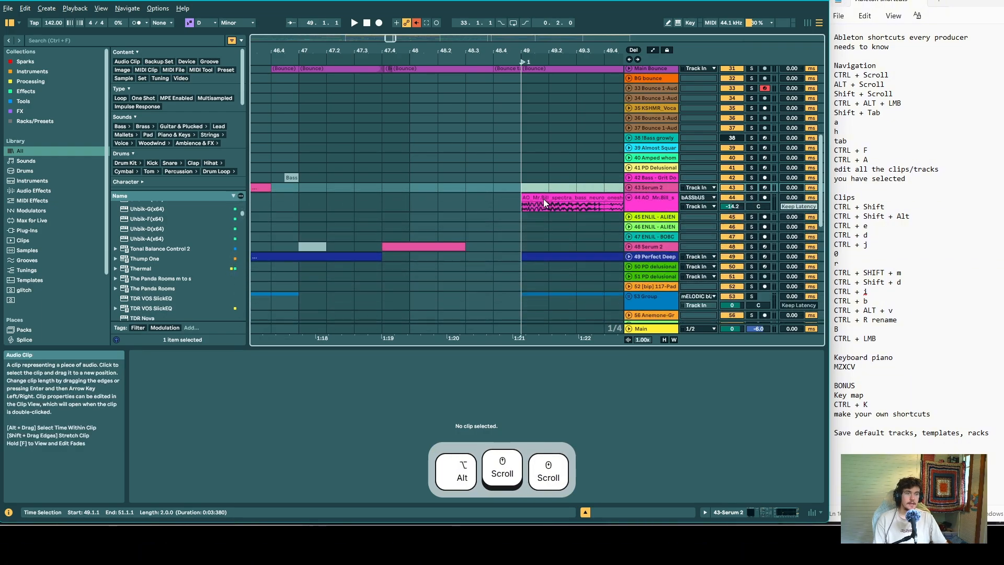
- Survey the song from the dRUMZ group down to track 41, out to the section after bar 81
{"action": "scroll", "coordinate": [544, 198], "scroll_direction": "up", "scroll_amount": 3}
{"action": "scroll", "coordinate": [544, 243], "scroll_direction": "down", "scroll_amount": 5, "text": "ctrl"}
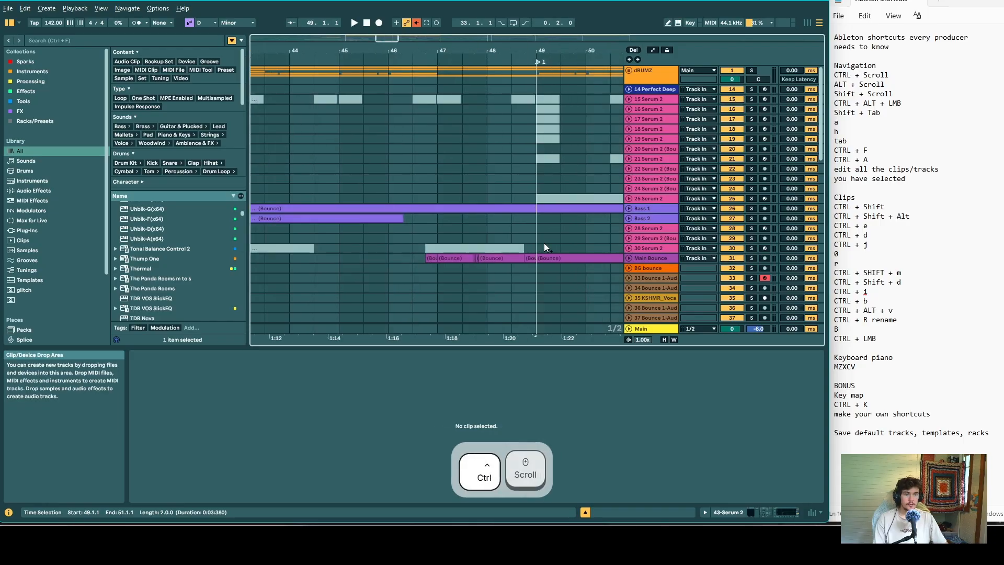
{"action": "scroll", "coordinate": [382, 228], "scroll_direction": "down", "scroll_amount": 5, "text": "ctrl"}
{"action": "scroll", "coordinate": [406, 218], "scroll_direction": "up", "scroll_amount": 10, "text": "shift"}
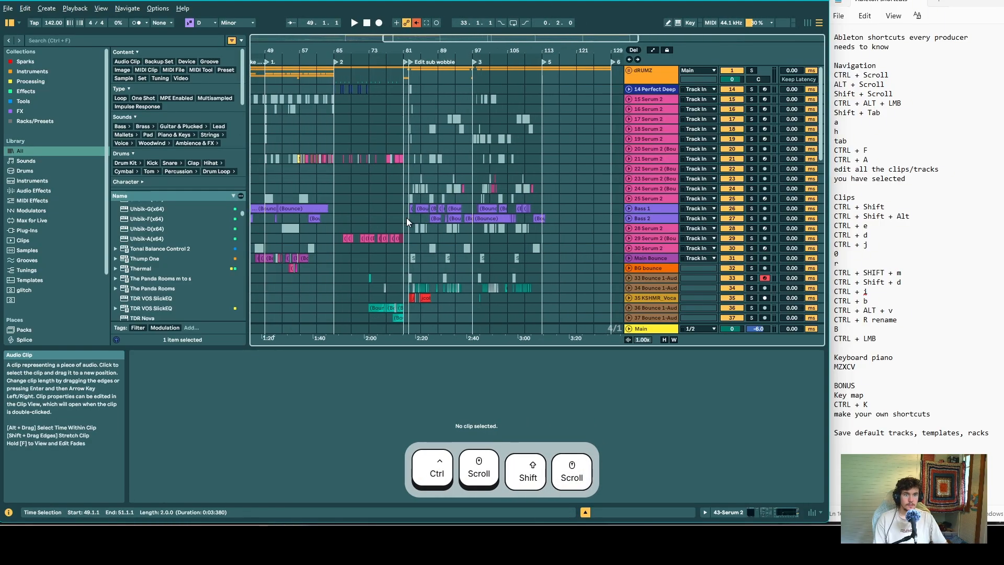
{"action": "scroll", "coordinate": [376, 204], "scroll_direction": "down", "scroll_amount": 5}
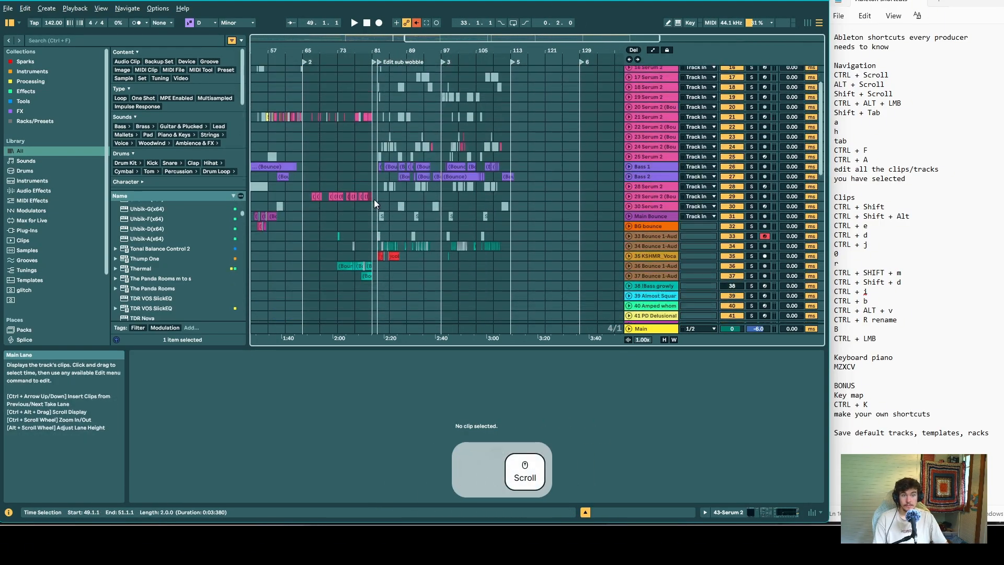
{"action": "scroll", "coordinate": [371, 199], "scroll_direction": "up", "scroll_amount": 5}
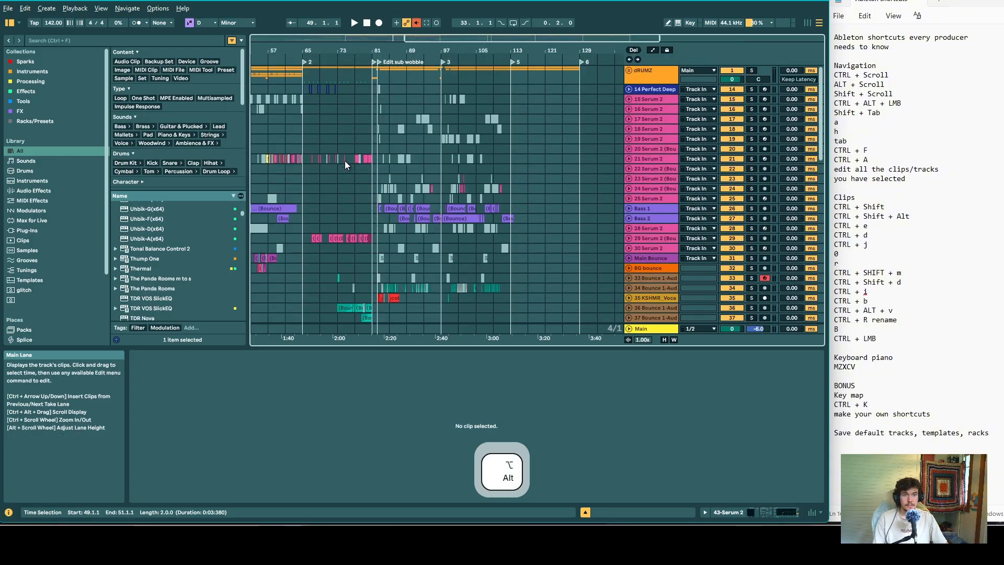
- Enlarge the 21 Serum 2 track and track 22 below it, and fold track 21
{"action": "scroll", "coordinate": [345, 162], "scroll_direction": "up", "scroll_amount": 1, "text": "alt"}
{"action": "scroll", "coordinate": [350, 179], "scroll_direction": "up", "scroll_amount": 1, "text": "alt"}
{"action": "scroll", "coordinate": [349, 179], "scroll_direction": "up", "scroll_amount": 1, "text": "alt"}
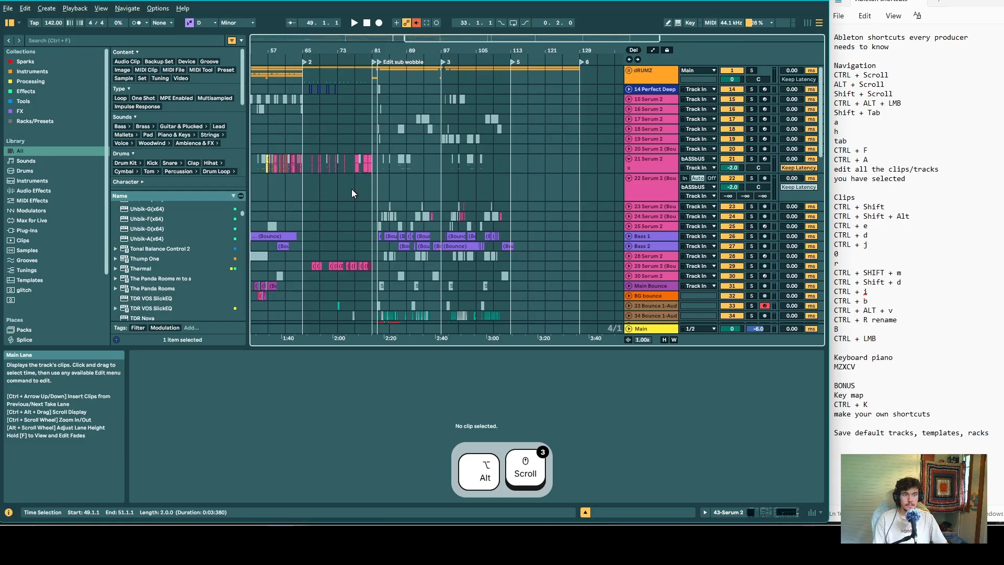
{"action": "left_click", "coordinate": [629, 159]}
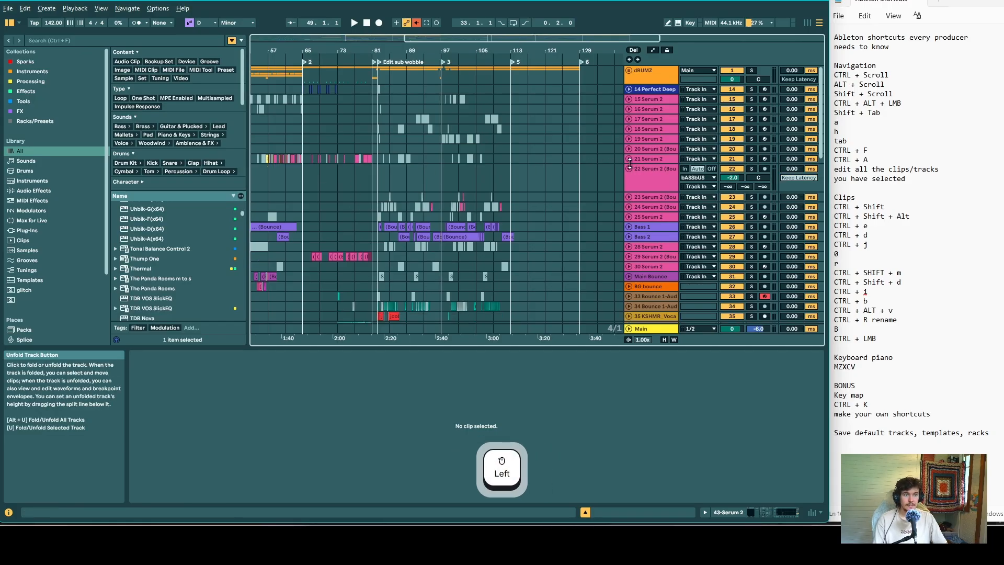
{"action": "left_click", "coordinate": [629, 167]}
{"action": "left_click", "coordinate": [629, 168]}
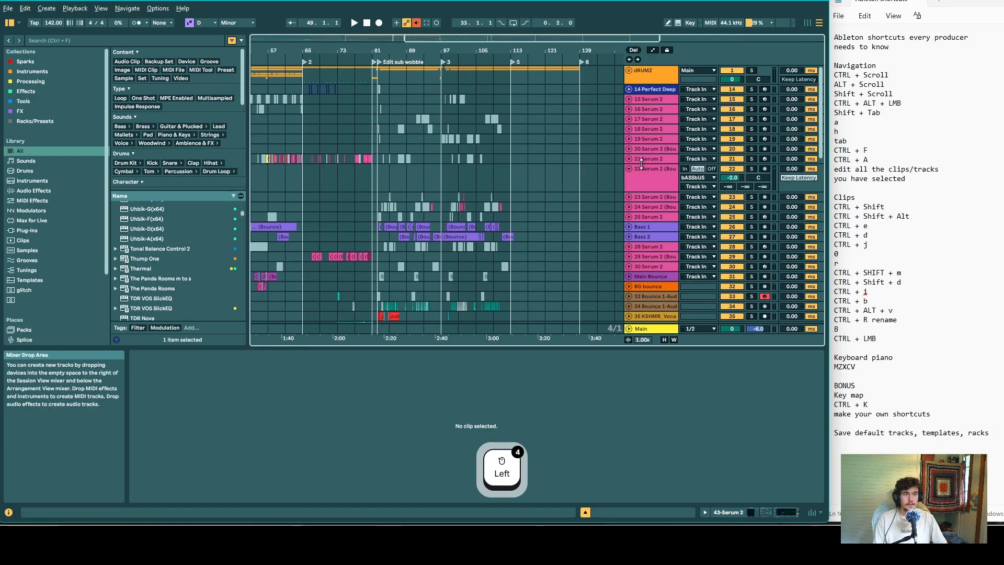
- Make the 21 Serum 2 track taller to view its clips around bars 33 to 81, and collapse tracks 21 and 22
{"action": "mouse_move", "coordinate": [649, 163]}
{"action": "left_mouse_down"}
{"action": "mouse_move", "coordinate": [650, 224]}
{"action": "mouse_move", "coordinate": [650, 180]}
{"action": "left_mouse_up"}
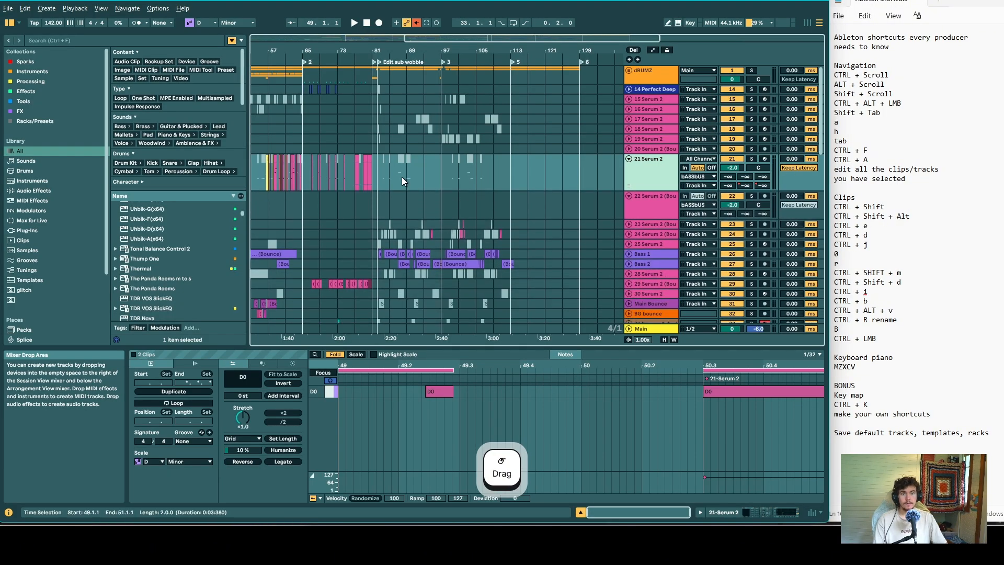
{"action": "scroll", "coordinate": [386, 176], "scroll_direction": "left", "scroll_amount": 5}
{"action": "scroll", "coordinate": [476, 177], "scroll_direction": "down", "scroll_amount": 2}
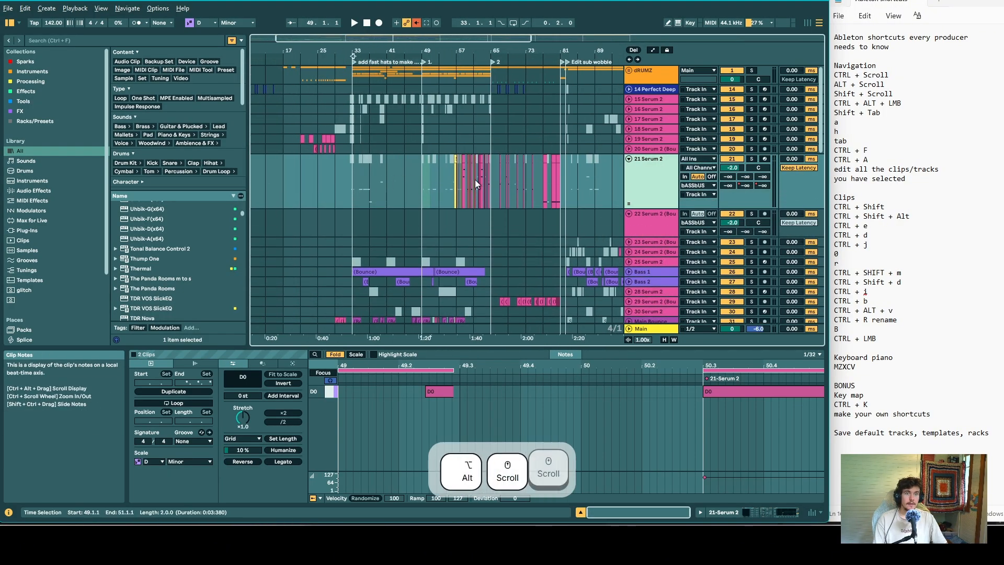
{"action": "scroll", "coordinate": [480, 184], "scroll_direction": "down", "scroll_amount": 2}
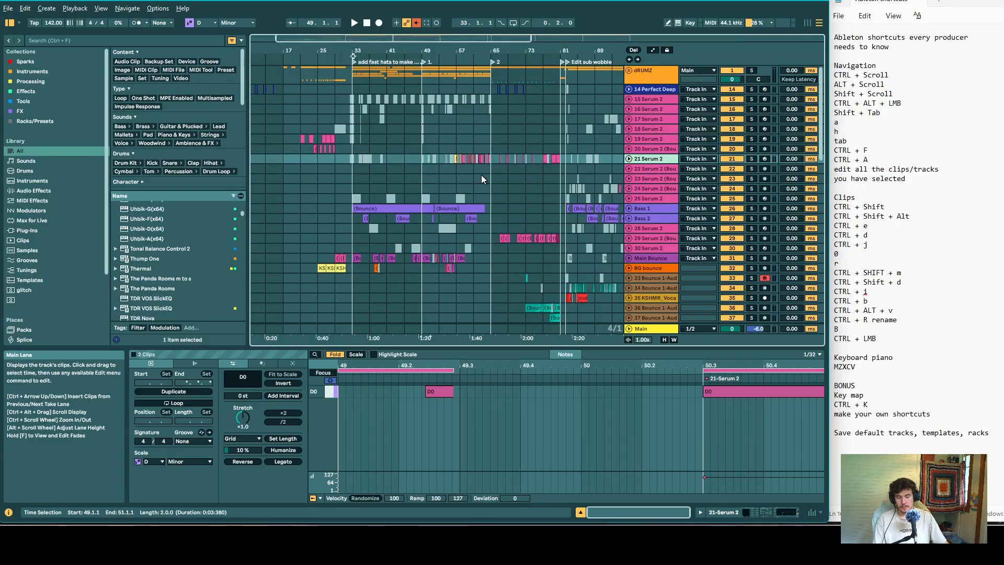
- Survey the clips between bars 13 and 77 across tracks 21 to 52 of the arrangement
{"action": "scroll", "coordinate": [494, 182], "scroll_direction": "up", "scroll_amount": 3, "text": "ctrl"}
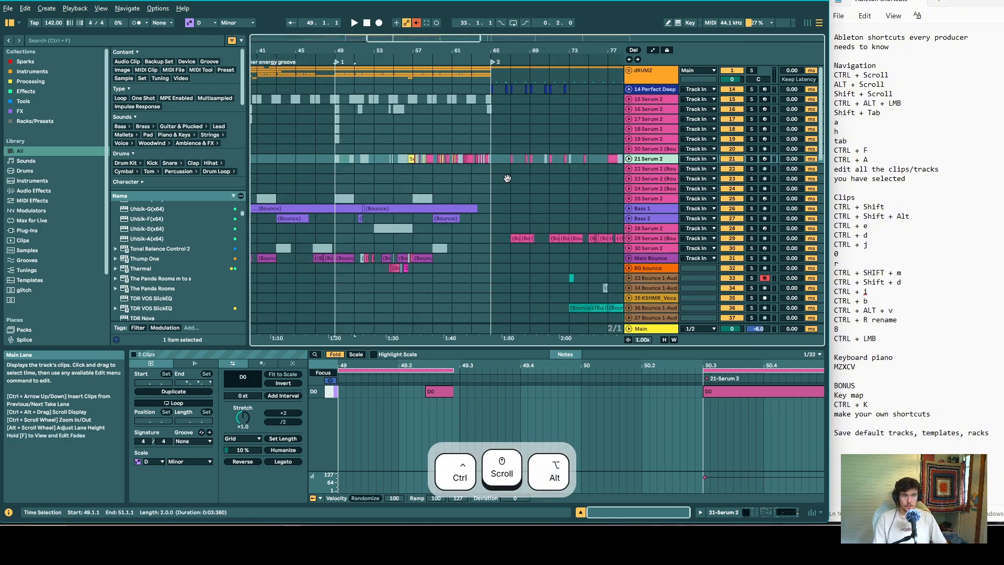
{"action": "left_click_drag", "start_coordinate": [508, 178], "coordinate": [609, 141]}
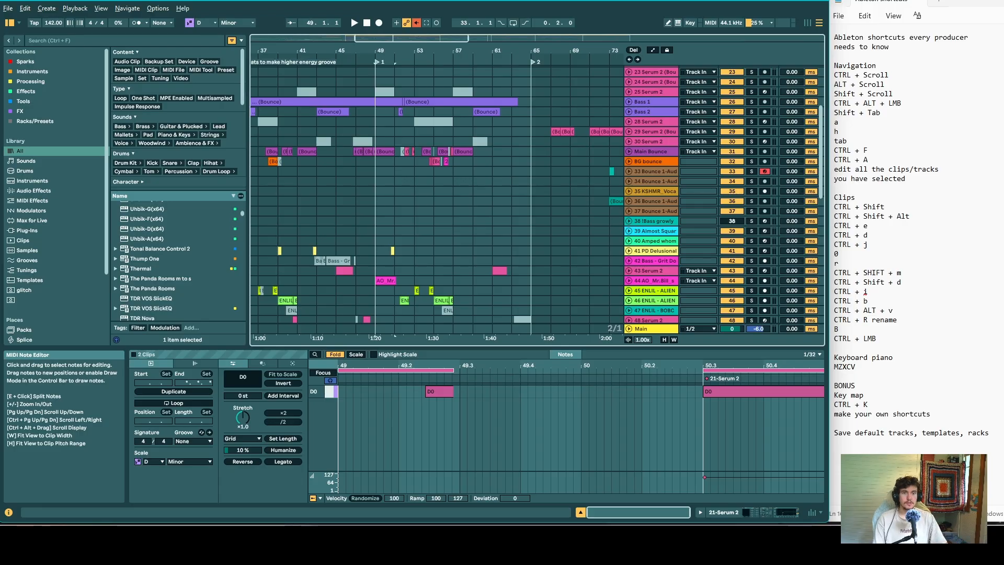
{"action": "scroll", "coordinate": [494, 207], "scroll_direction": "right", "scroll_amount": 2}
{"action": "scroll", "coordinate": [488, 208], "scroll_direction": "up", "scroll_amount": 1}
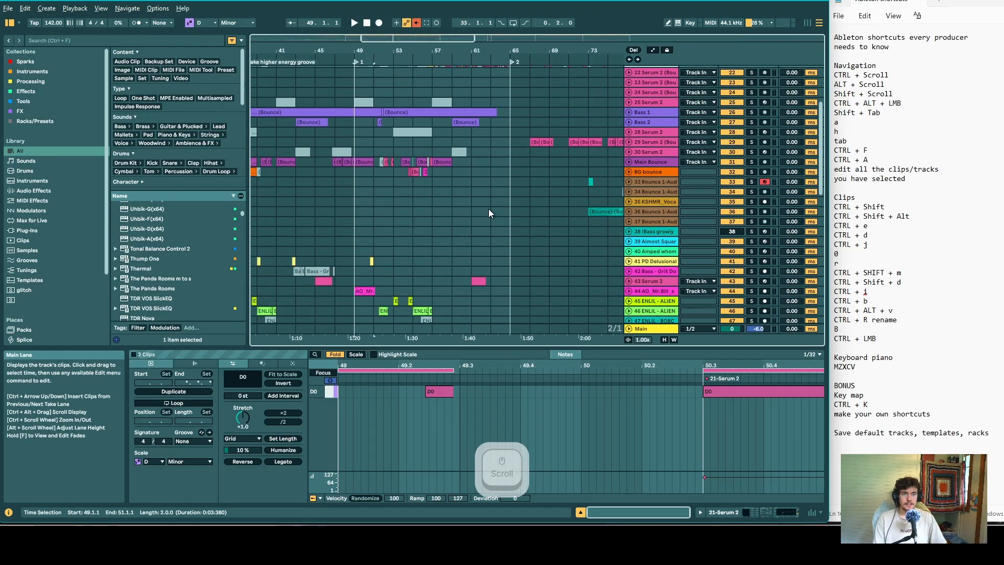
{"action": "scroll", "coordinate": [488, 208], "scroll_direction": "left", "scroll_amount": 15}
{"action": "scroll", "coordinate": [481, 216], "scroll_direction": "up", "scroll_amount": 1}
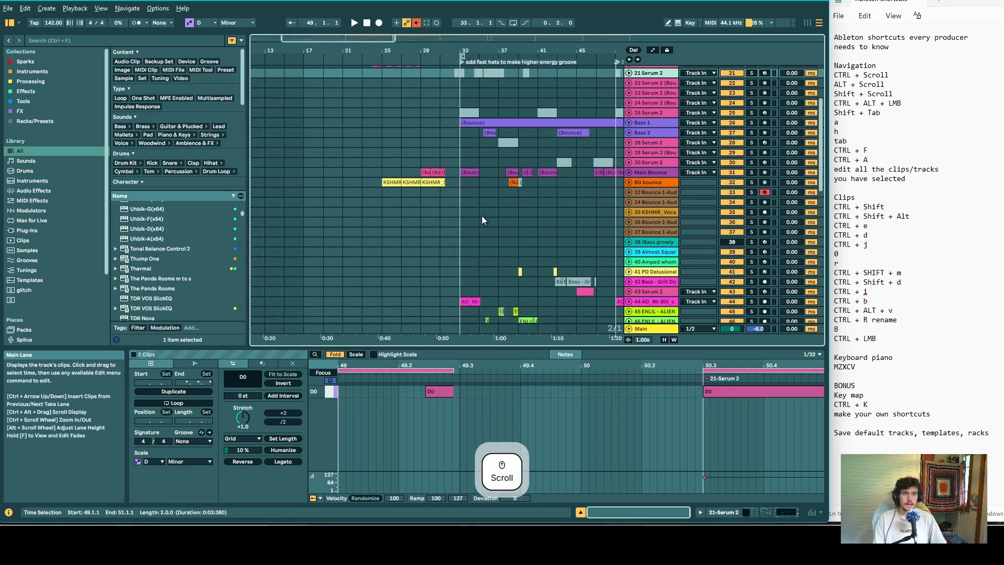
{"action": "scroll", "coordinate": [482, 215], "scroll_direction": "down", "scroll_amount": 6}
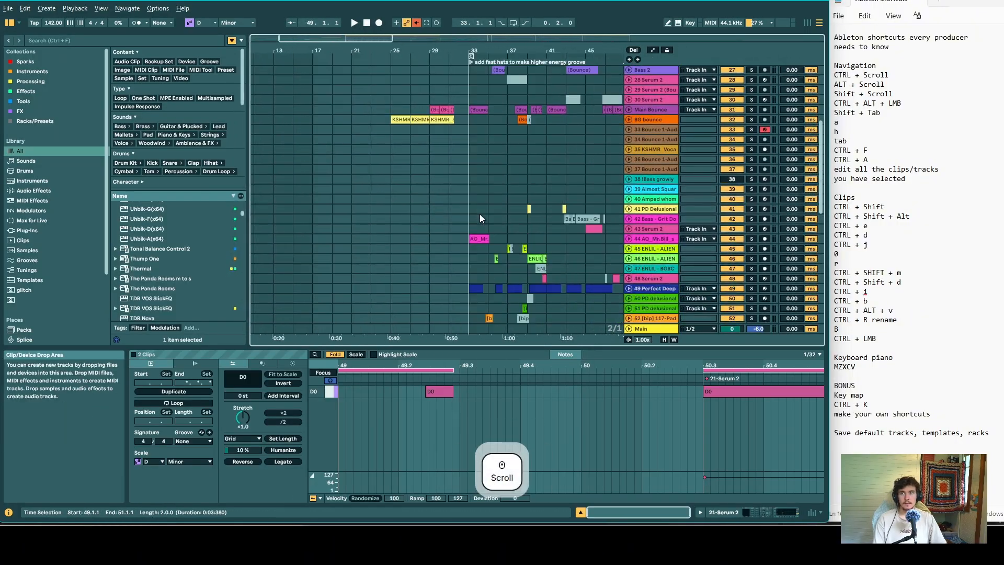
{"action": "scroll", "coordinate": [479, 215], "scroll_direction": "right", "scroll_amount": 6}
{"action": "scroll", "coordinate": [479, 201], "scroll_direction": "up", "scroll_amount": 5}
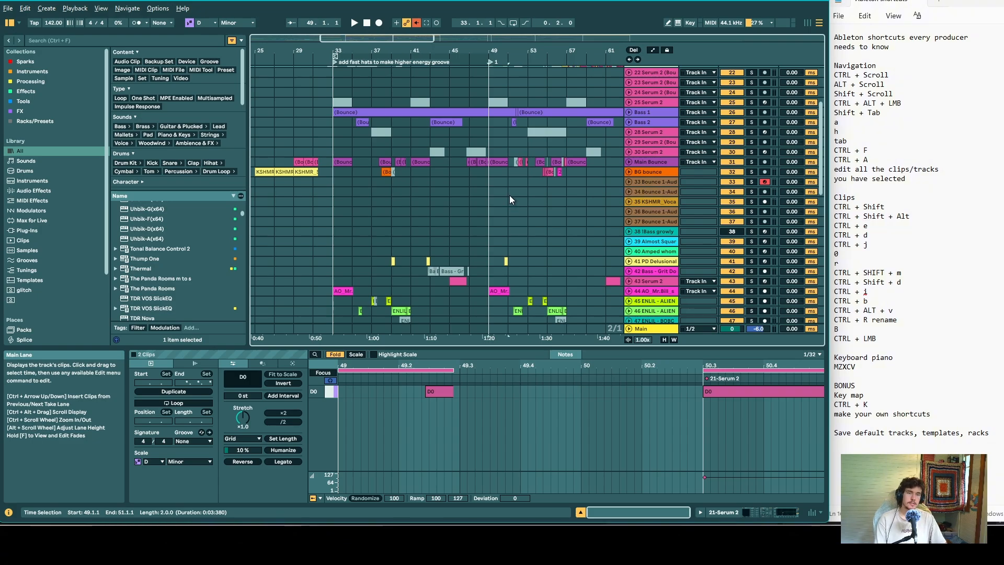
- Compare the section from bar 33 onward in close-up and overview, and examine the bounced clips around bars 64 to 70
{"action": "scroll", "coordinate": [484, 190], "scroll_direction": "up", "scroll_amount": 2, "text": "ctrl"}
{"action": "scroll", "coordinate": [481, 193], "scroll_direction": "right", "scroll_amount": 1, "text": "shift"}
{"action": "scroll", "coordinate": [479, 189], "scroll_direction": "right", "scroll_amount": 2, "text": "shift"}
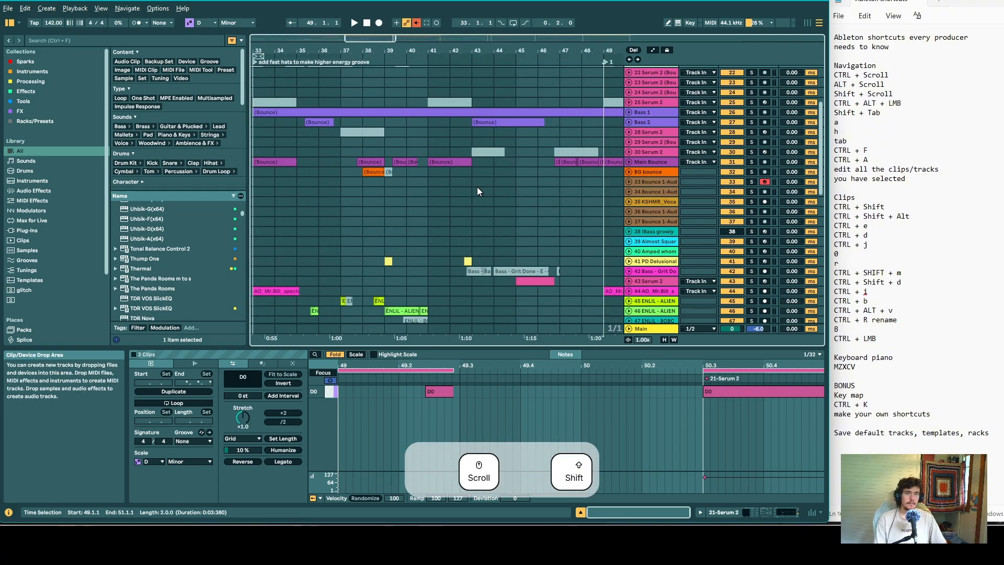
{"action": "scroll", "coordinate": [474, 185], "scroll_direction": "down", "scroll_amount": 4, "text": "ctrl"}
{"action": "scroll", "coordinate": [473, 184], "scroll_direction": "down", "scroll_amount": 1}
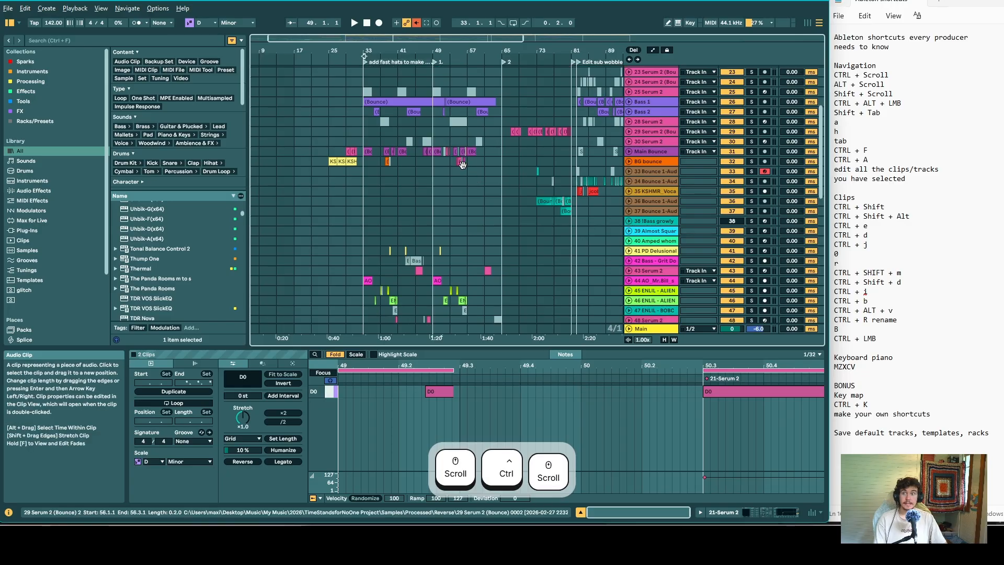
{"action": "scroll", "coordinate": [460, 173], "scroll_direction": "right", "scroll_amount": 3}
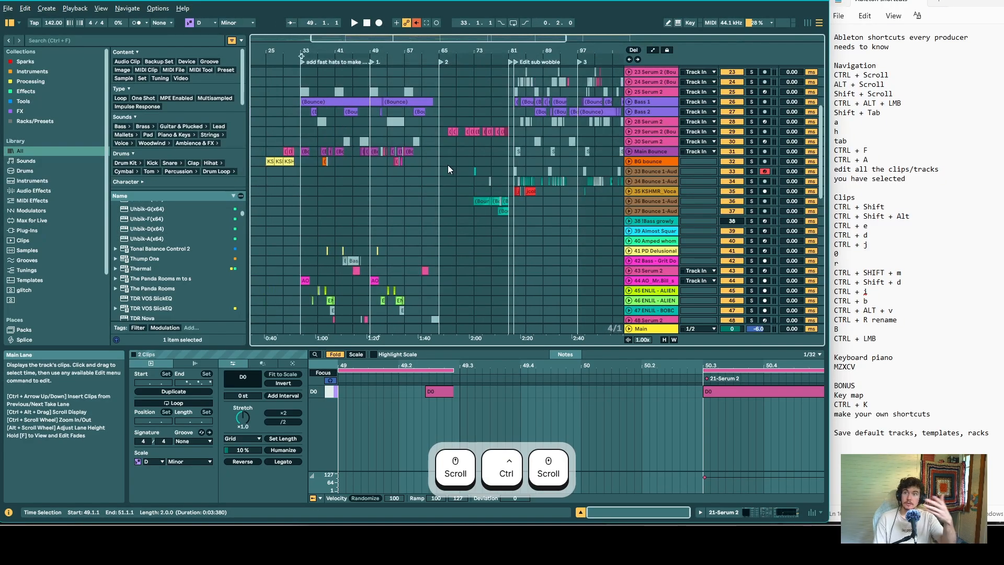
{"action": "scroll", "coordinate": [449, 166], "scroll_direction": "up", "scroll_amount": 4, "text": "ctrl"}
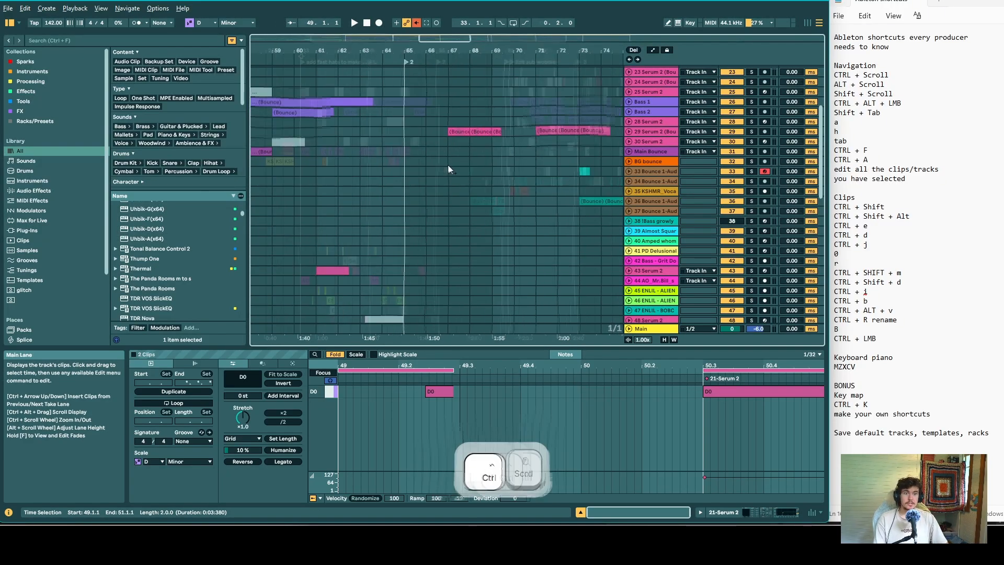
{"action": "scroll", "coordinate": [447, 165], "scroll_direction": "up", "scroll_amount": 3, "text": "ctrl"}
{"action": "scroll", "coordinate": [440, 163], "scroll_direction": "up", "scroll_amount": 1, "text": "alt"}
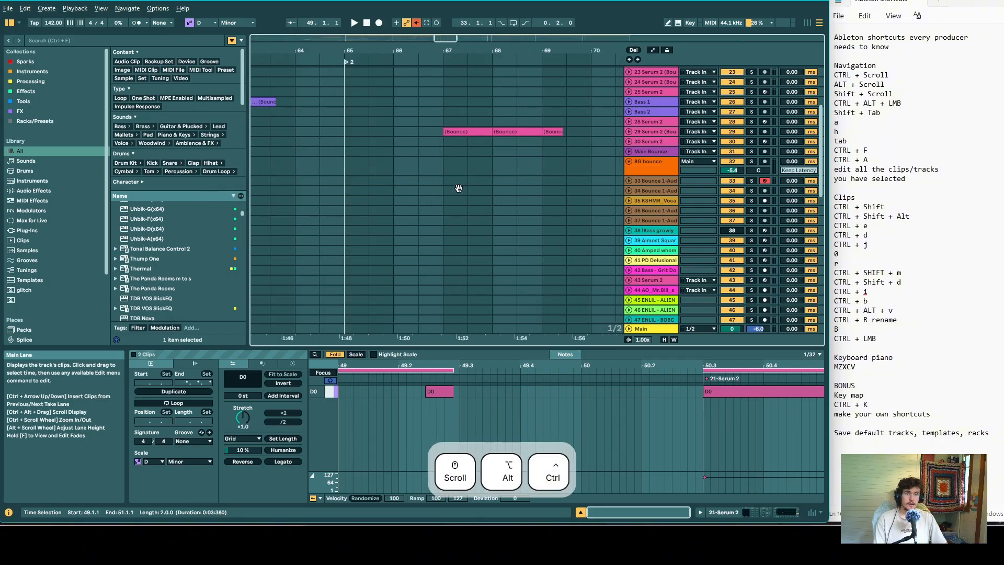
- Enlarge the 29 Serum 2, Bass 2 and 25 Serum 2 tracks around bars 62 to 68
{"action": "left_click_drag", "start_coordinate": [459, 188], "coordinate": [558, 224], "text": "ctrl+alt"}
{"action": "scroll", "coordinate": [489, 174], "scroll_direction": "up", "scroll_amount": 3, "text": "alt"}
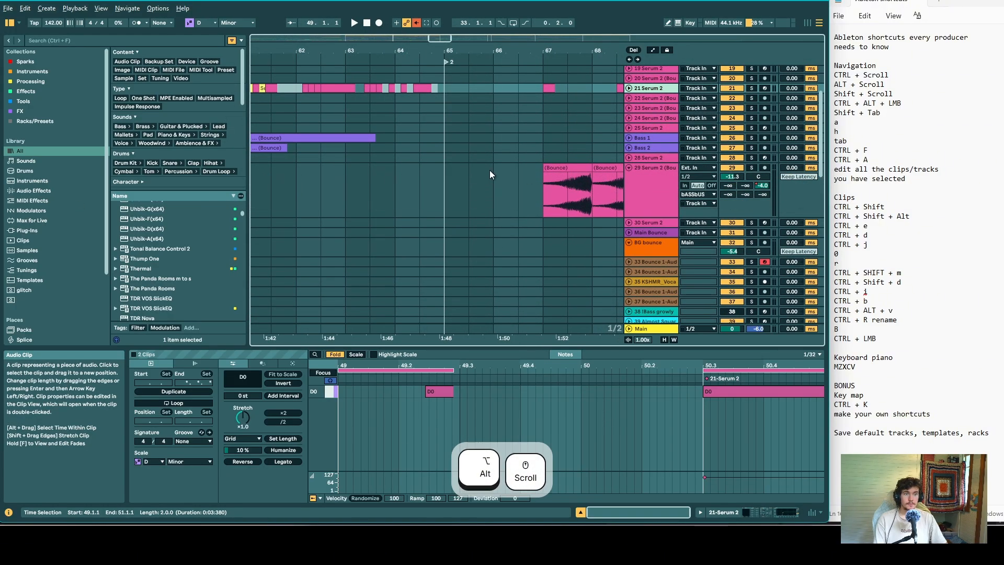
{"action": "scroll", "coordinate": [504, 145], "scroll_direction": "up", "scroll_amount": 2, "text": "alt"}
{"action": "scroll", "coordinate": [550, 127], "scroll_direction": "up", "scroll_amount": 1, "text": "alt"}
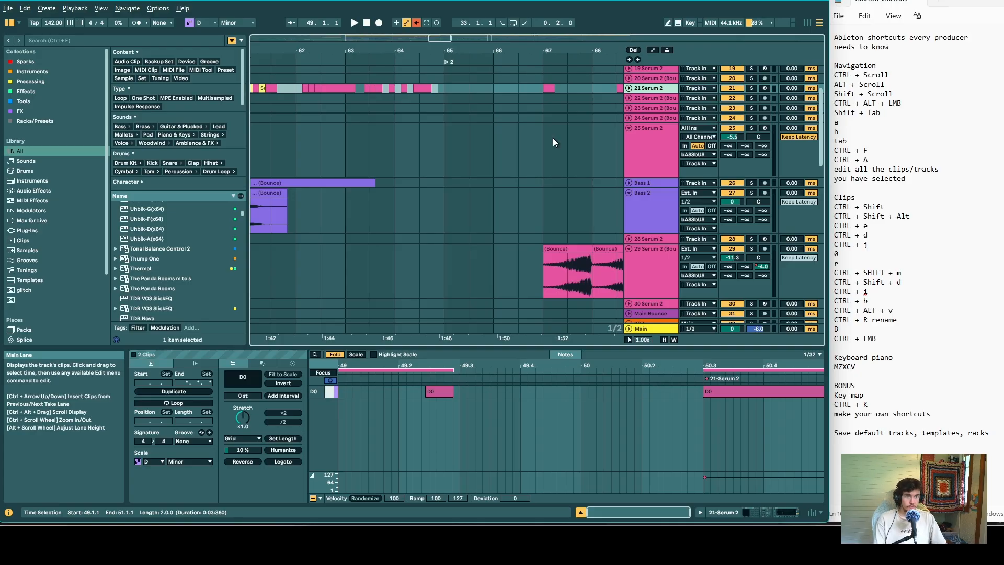
- Fit all track heights to the arrangement, restore their individual heights, and fit them again
{"action": "key", "text": "h"}
{"action": "scroll", "coordinate": [561, 161], "scroll_direction": "up", "scroll_amount": 3}
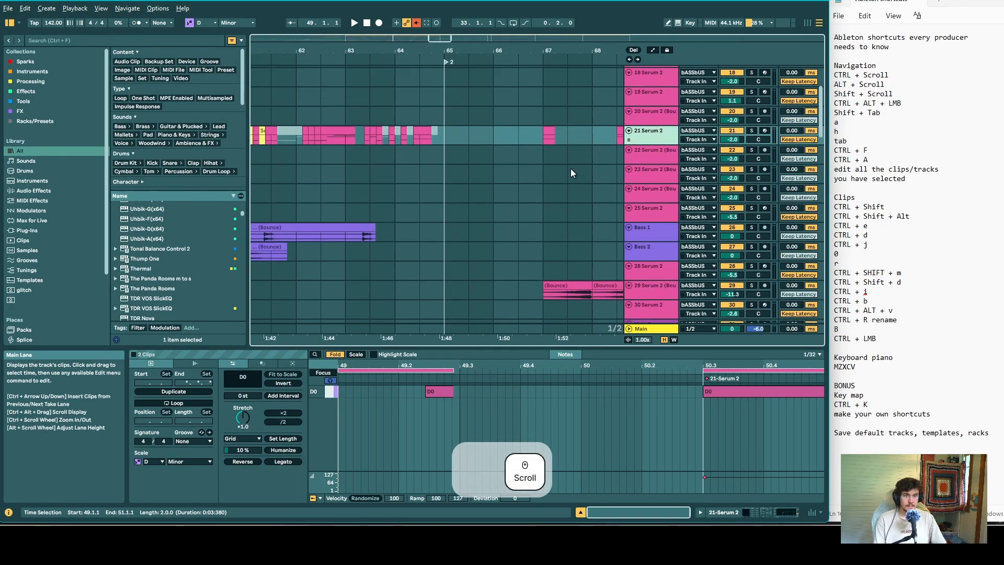
{"action": "scroll", "coordinate": [498, 177], "scroll_direction": "down", "scroll_amount": 3}
{"action": "key", "text": "h"}
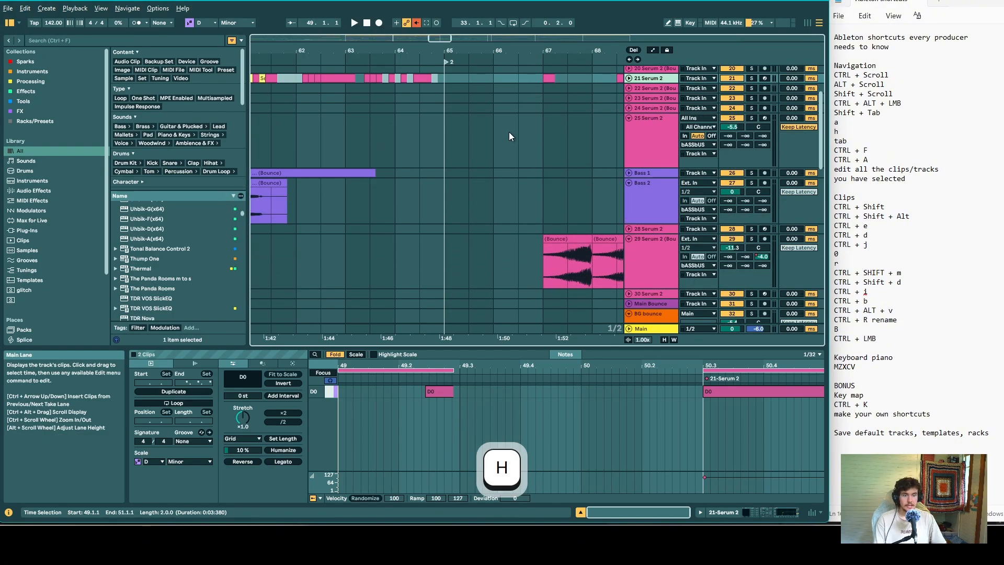
{"action": "key", "text": "h"}
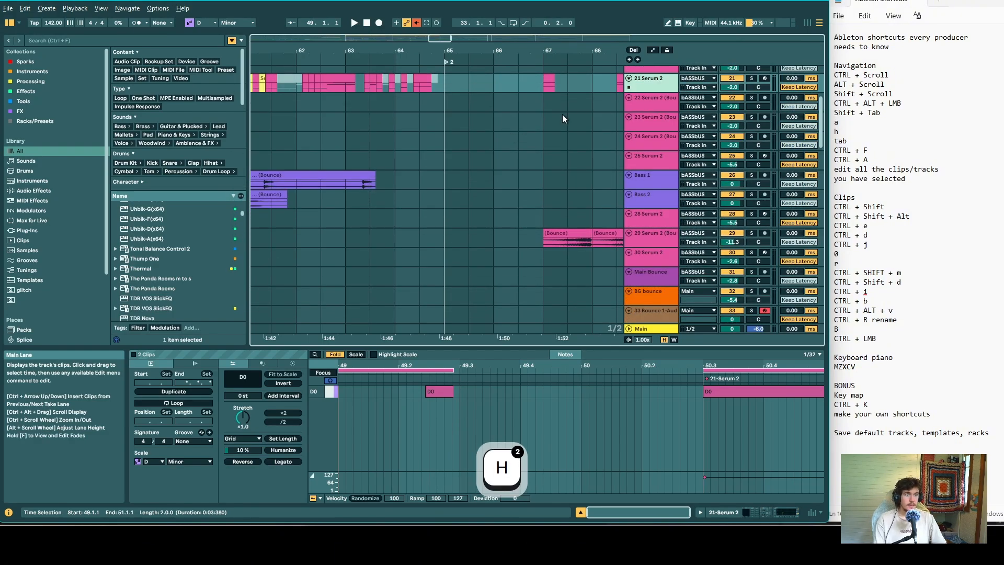
- Select all tracks, fold them together, and clear the selection by placing the insert marker at bar 55 on track 22
{"action": "key", "text": "ctrl"}
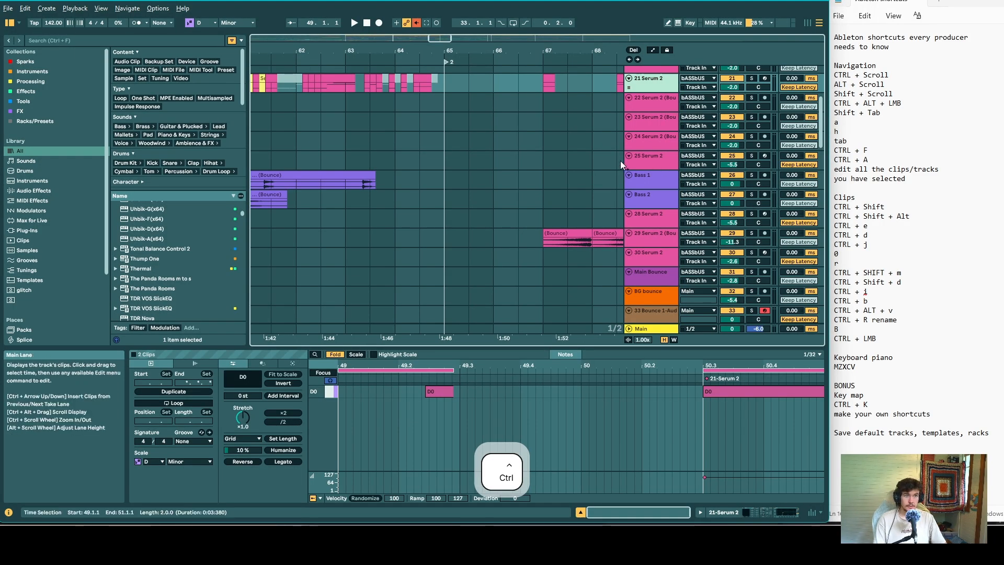
{"action": "key", "text": "ctrl+a"}
{"action": "left_click", "coordinate": [629, 136]}
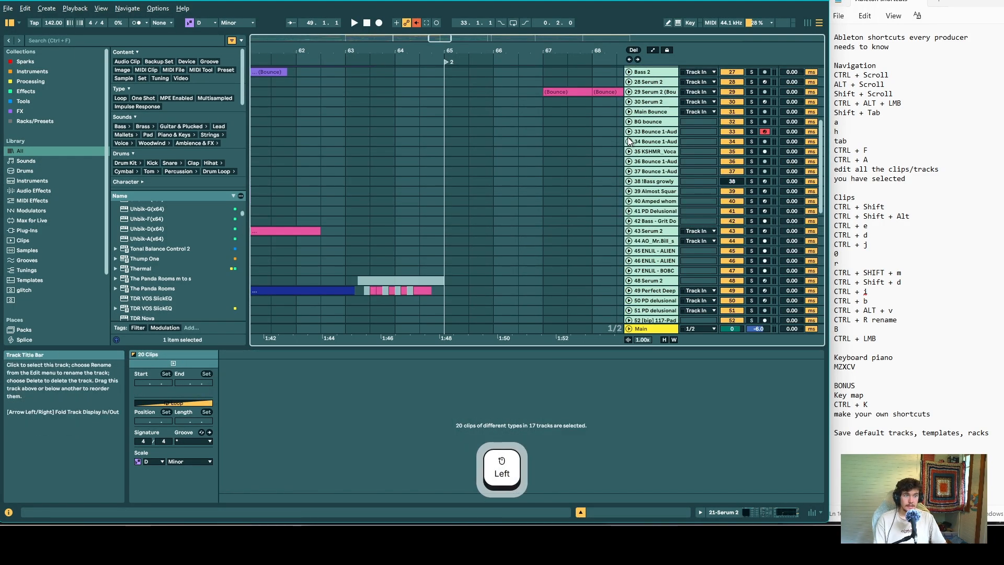
{"action": "left_click", "coordinate": [629, 135]}
{"action": "left_click", "coordinate": [629, 134]}
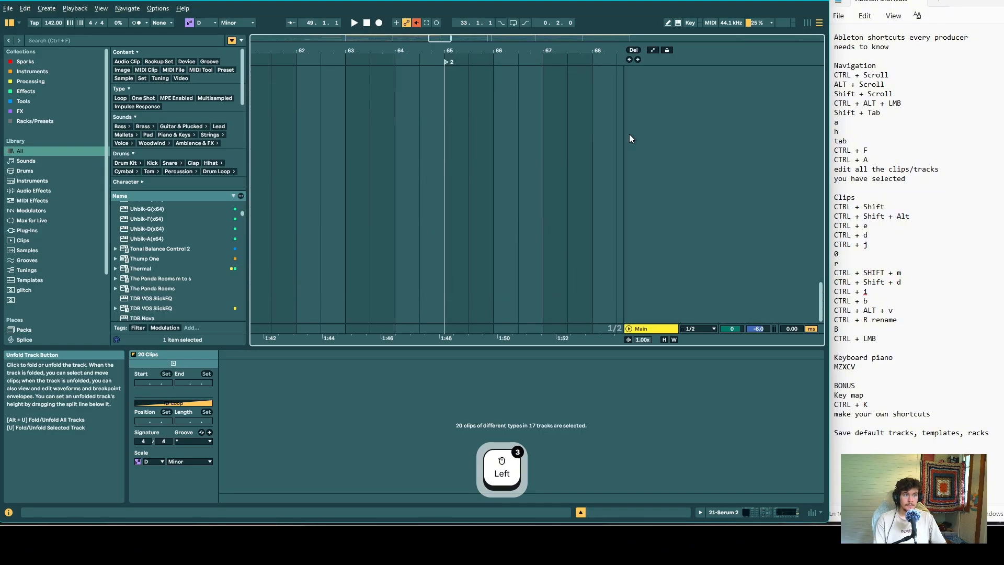
{"action": "scroll", "coordinate": [548, 141], "scroll_direction": "down", "scroll_amount": 3}
{"action": "scroll", "coordinate": [548, 137], "scroll_direction": "up", "scroll_amount": 10}
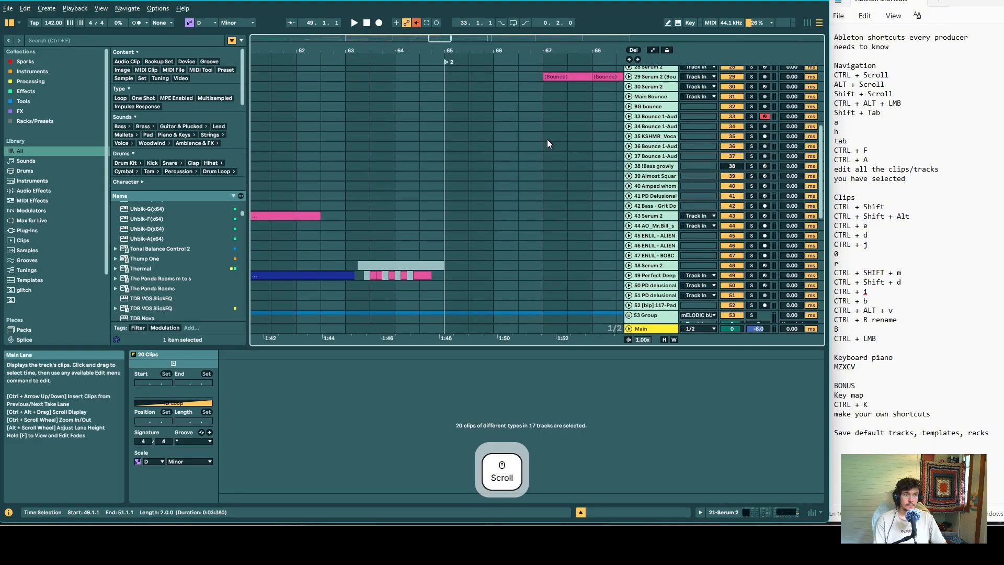
{"action": "scroll", "coordinate": [507, 179], "scroll_direction": "down", "scroll_amount": 5}
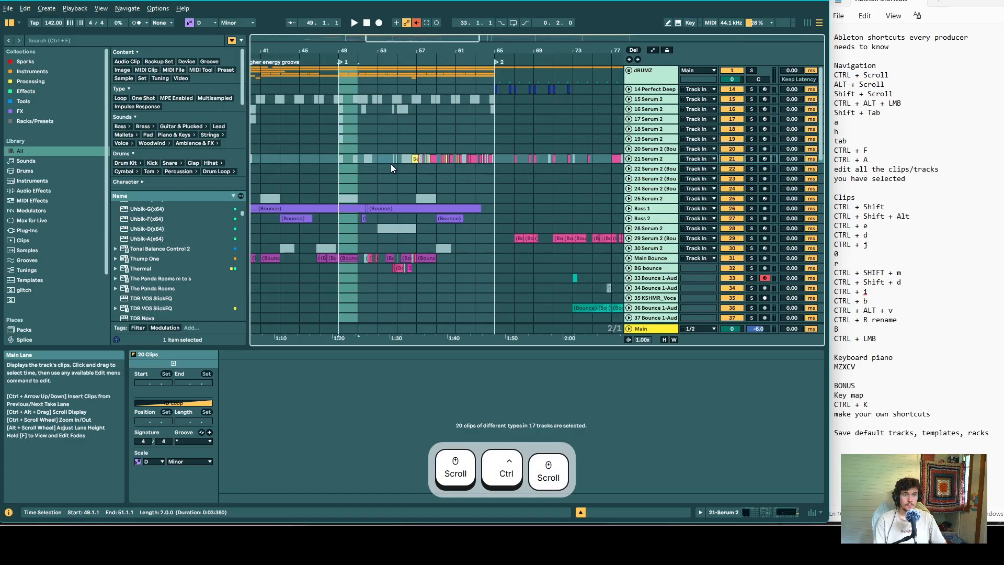
{"action": "left_click", "coordinate": [391, 166]}
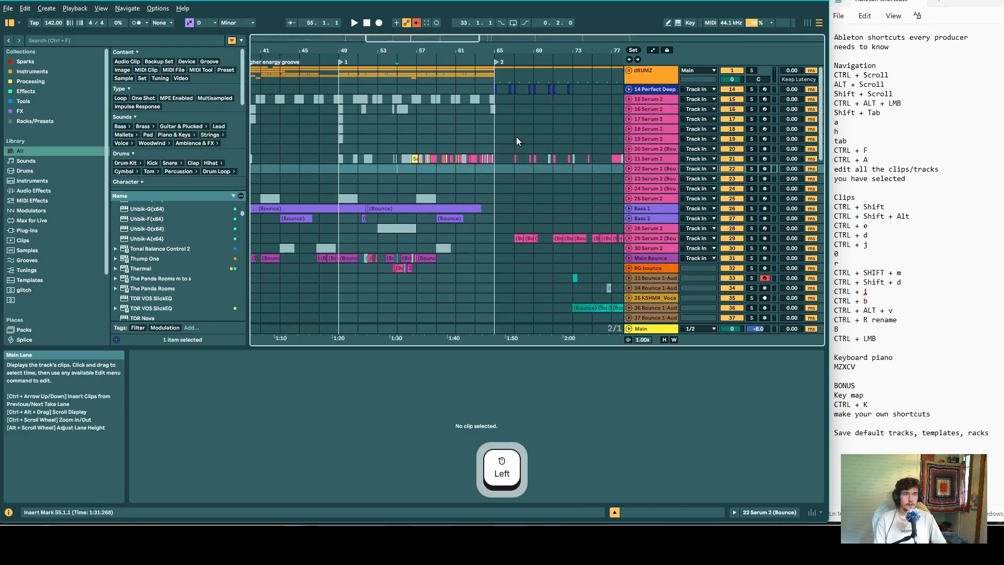
- Select all tracks from the 18 Serum 2 header, unfold and refold them together, and clear the selection at bar 57 on track 23
{"action": "scroll", "coordinate": [508, 141], "scroll_direction": "up", "scroll_amount": 2}
{"action": "scroll", "coordinate": [509, 142], "scroll_direction": "down", "scroll_amount": 4}
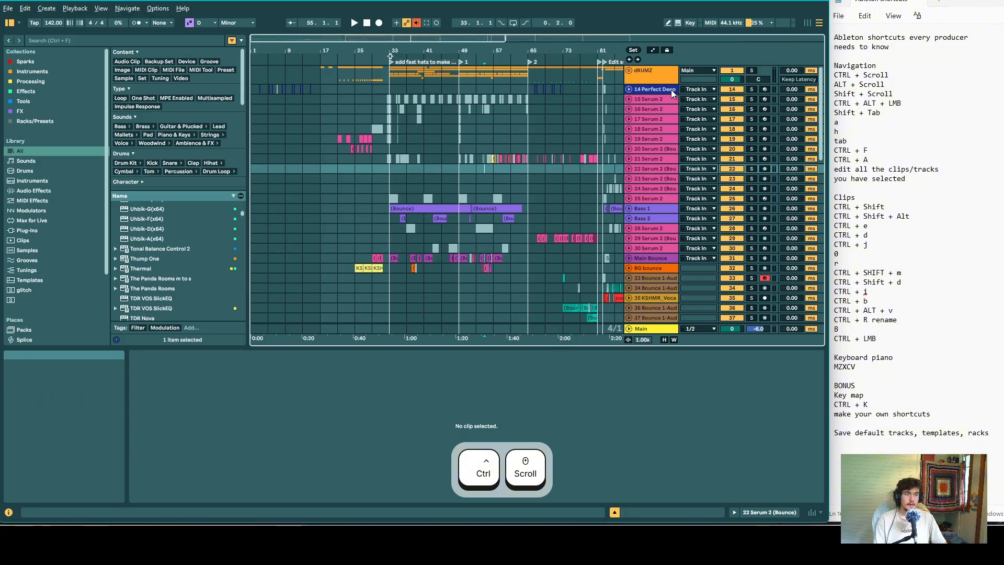
{"action": "key", "text": "ctrl+a"}
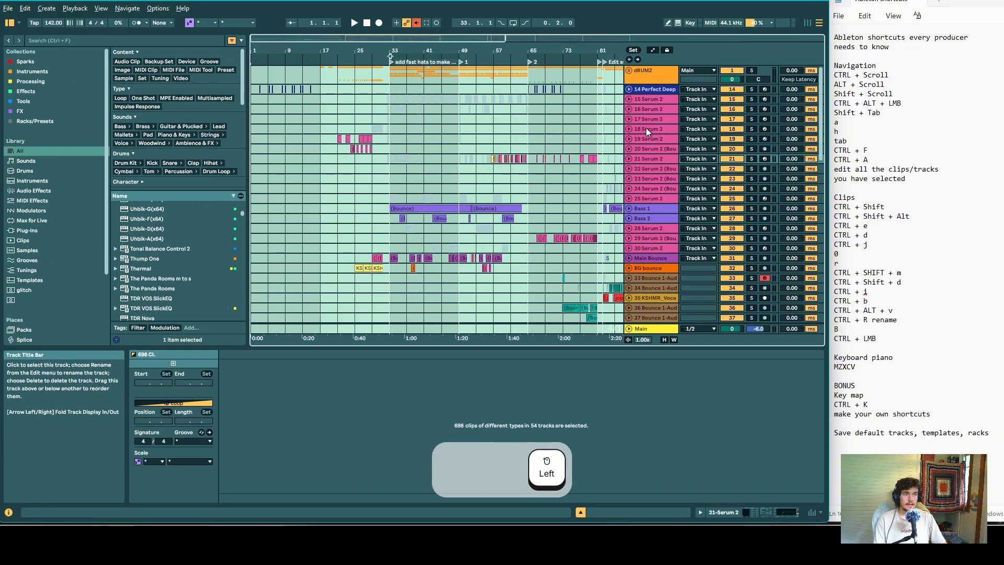
{"action": "left_click", "coordinate": [644, 130]}
{"action": "key", "text": "ctrl+a"}
{"action": "left_click", "coordinate": [629, 130]}
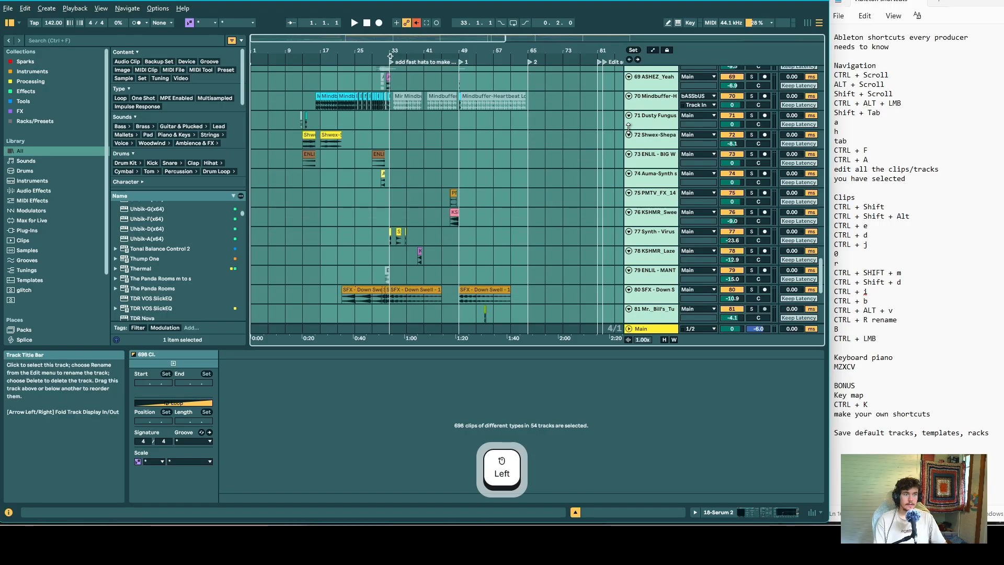
{"action": "scroll", "coordinate": [629, 114], "scroll_direction": "down", "scroll_amount": 5}
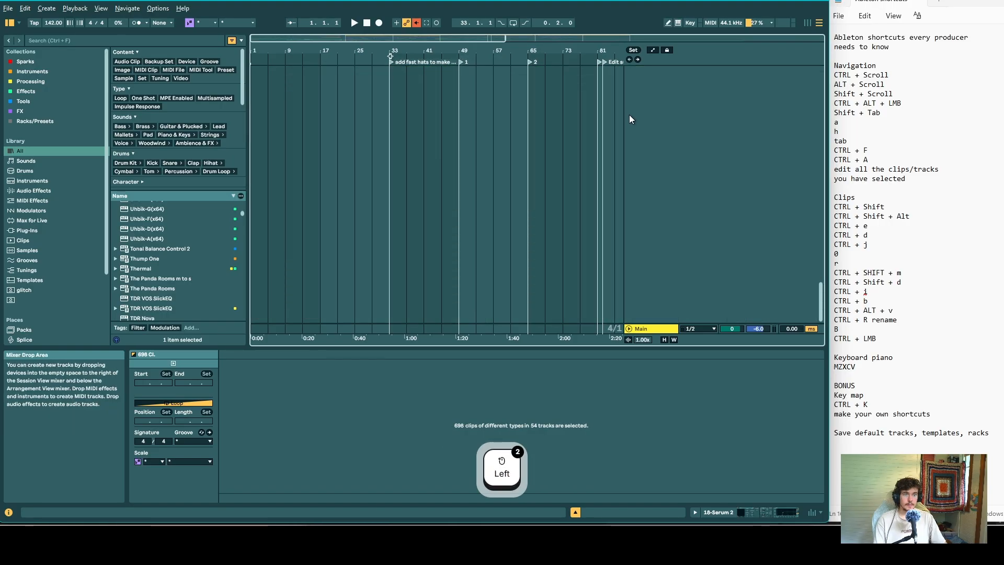
{"action": "scroll", "coordinate": [608, 123], "scroll_direction": "up", "scroll_amount": 10}
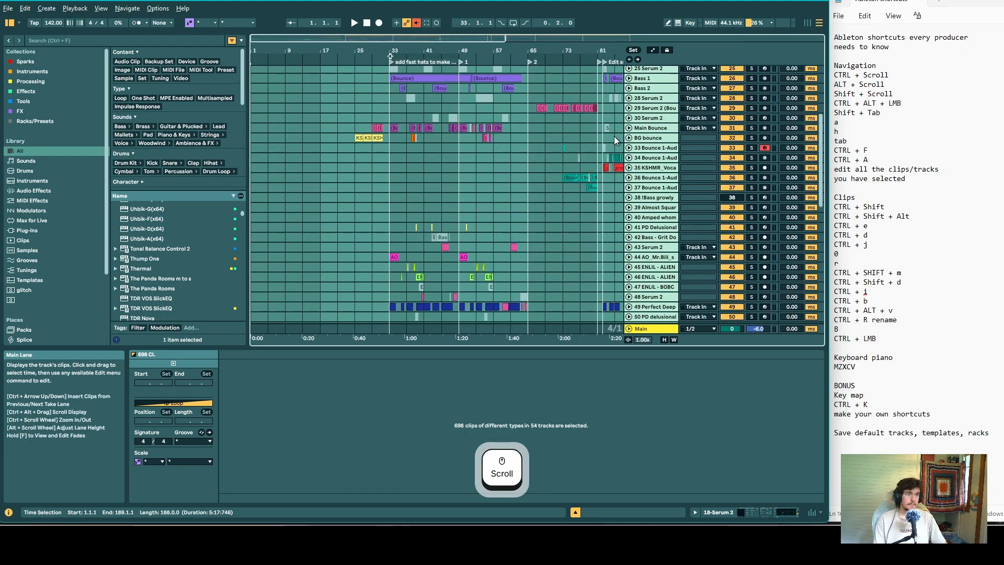
{"action": "scroll", "coordinate": [573, 160], "scroll_direction": "up", "scroll_amount": 5}
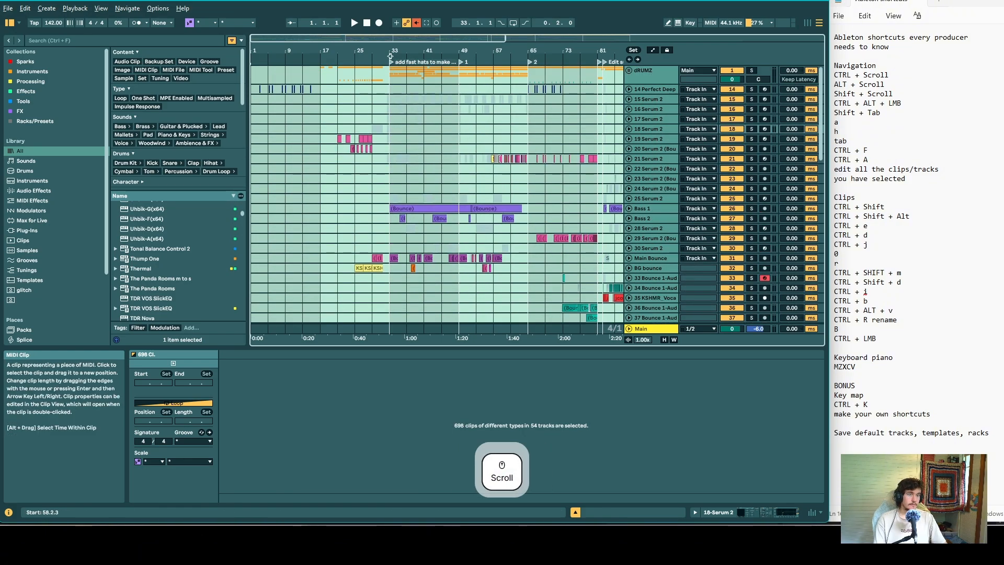
{"action": "scroll", "coordinate": [499, 160], "scroll_direction": "down", "scroll_amount": 1}
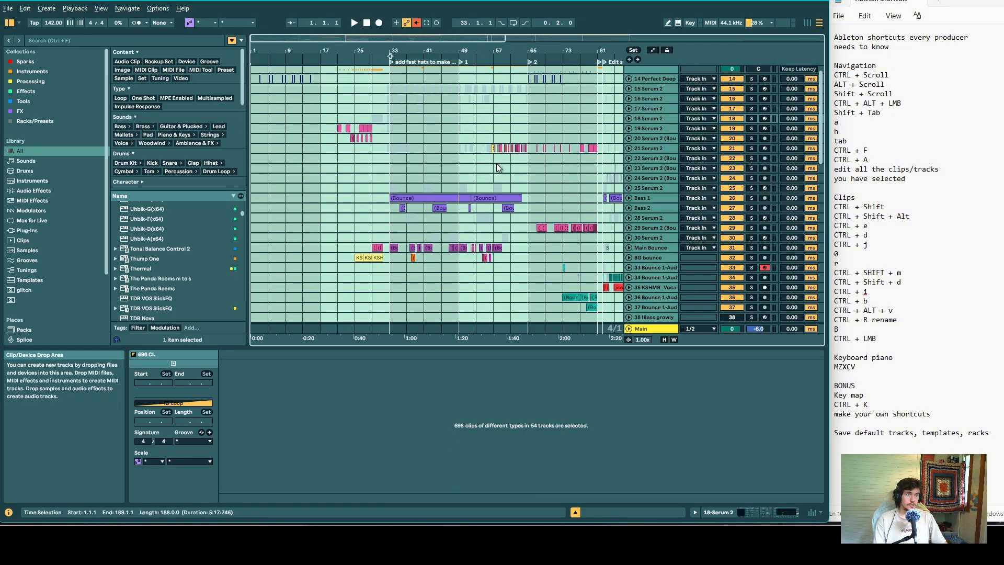
{"action": "left_click", "coordinate": [497, 163]}
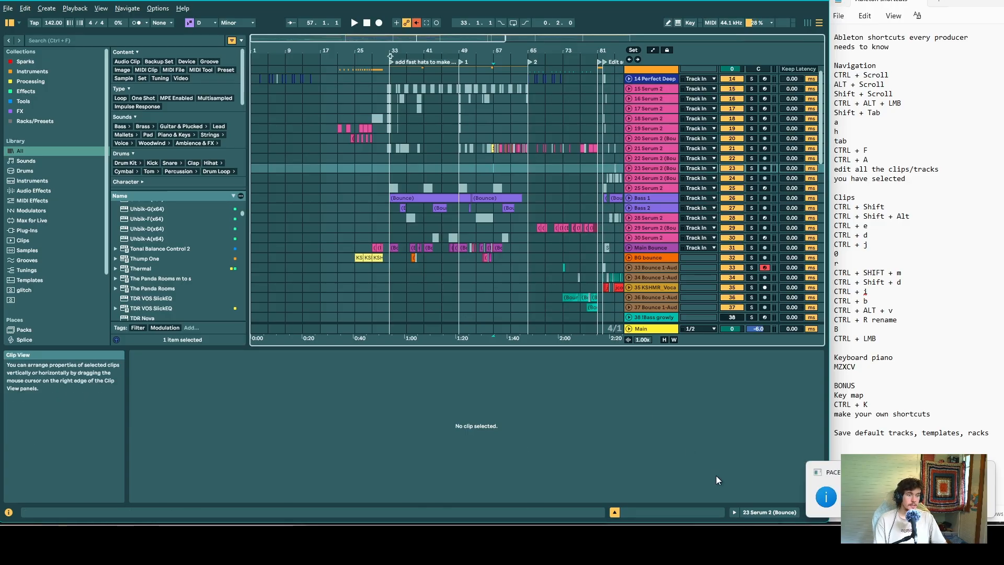
- Select the 14 Perfect Deep track, and open the Bass 1 bounce clip at bar 33
{"action": "scroll", "coordinate": [640, 89], "scroll_direction": "up", "scroll_amount": 1}
{"action": "left_click", "coordinate": [645, 91]}
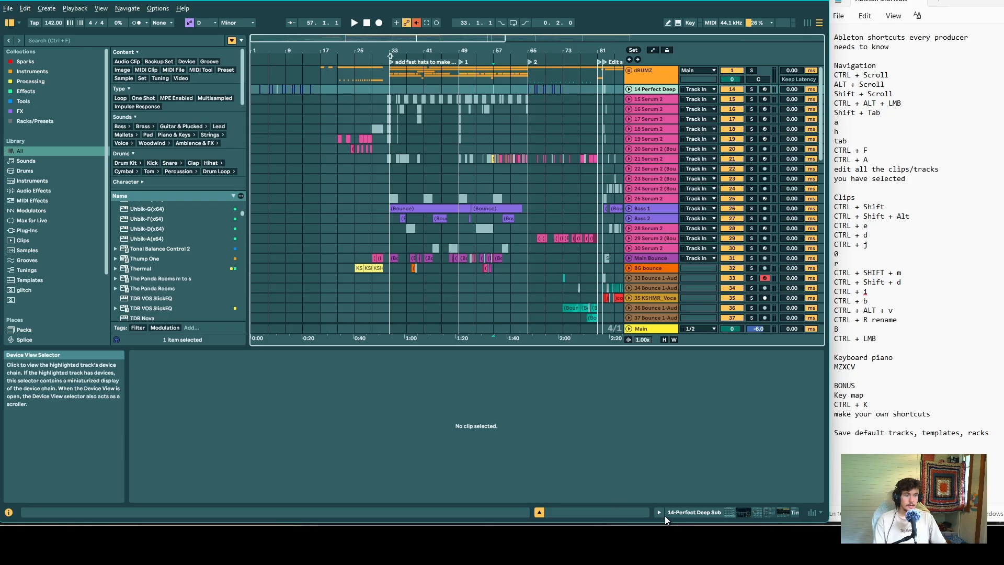
{"action": "left_click", "coordinate": [413, 208]}
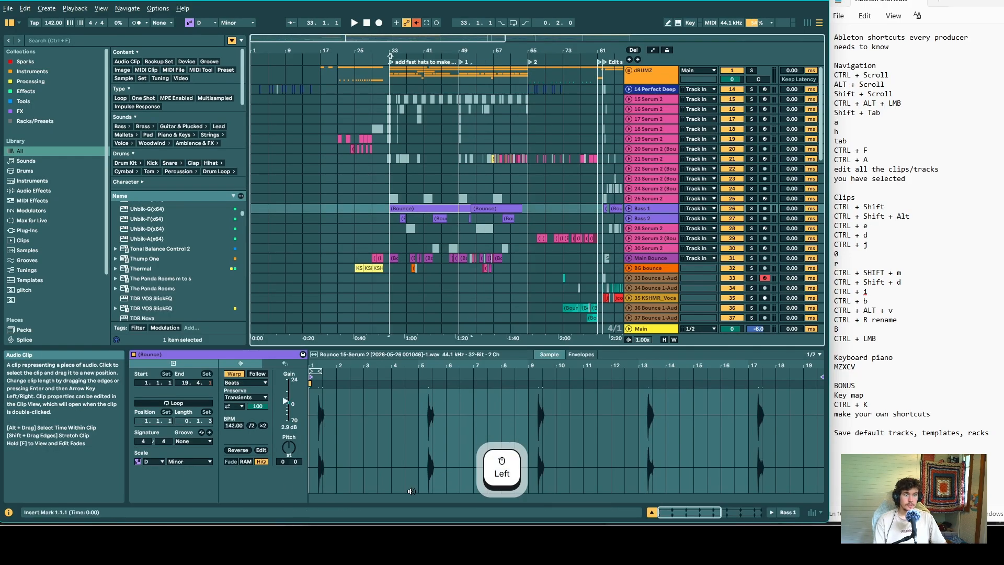
- Select tracks 19, 22 and 28 in turn, and view track 28 in the Session View before returning to the Arrangement View
{"action": "scroll", "coordinate": [419, 209], "scroll_direction": "down", "scroll_amount": 3}
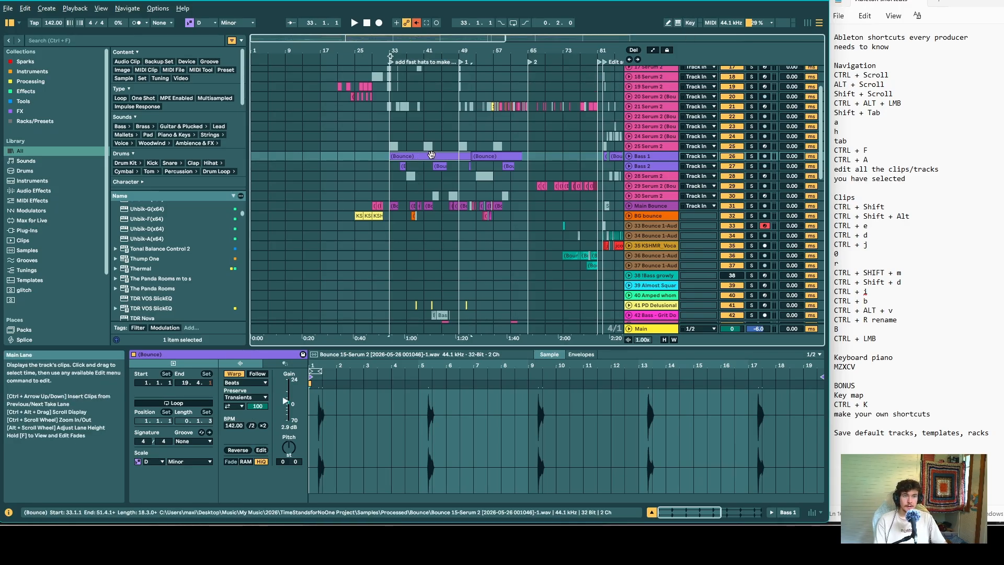
{"action": "left_click", "coordinate": [657, 88]}
{"action": "left_click", "coordinate": [659, 116]}
{"action": "left_click", "coordinate": [655, 178]}
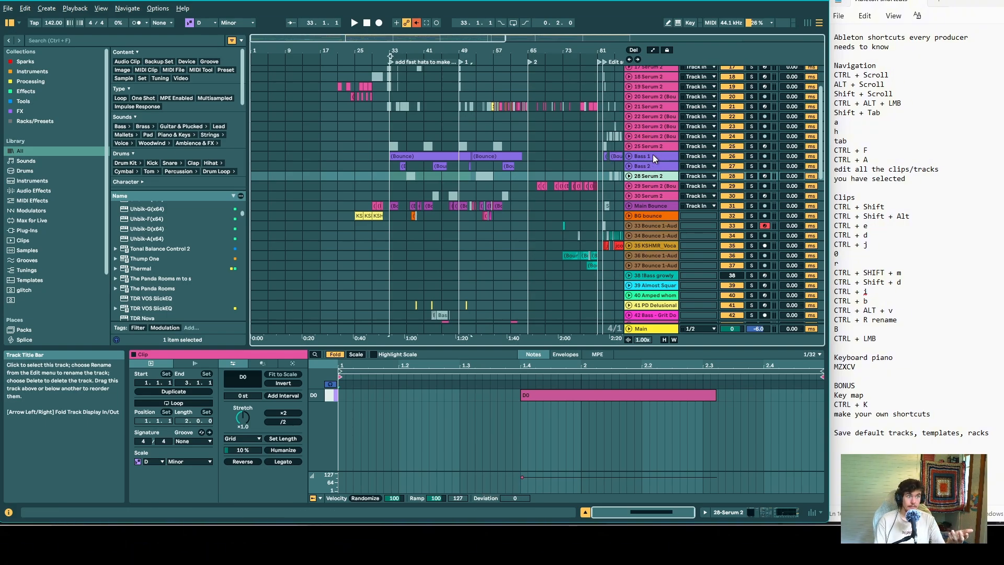
{"action": "key", "text": "Tab"}
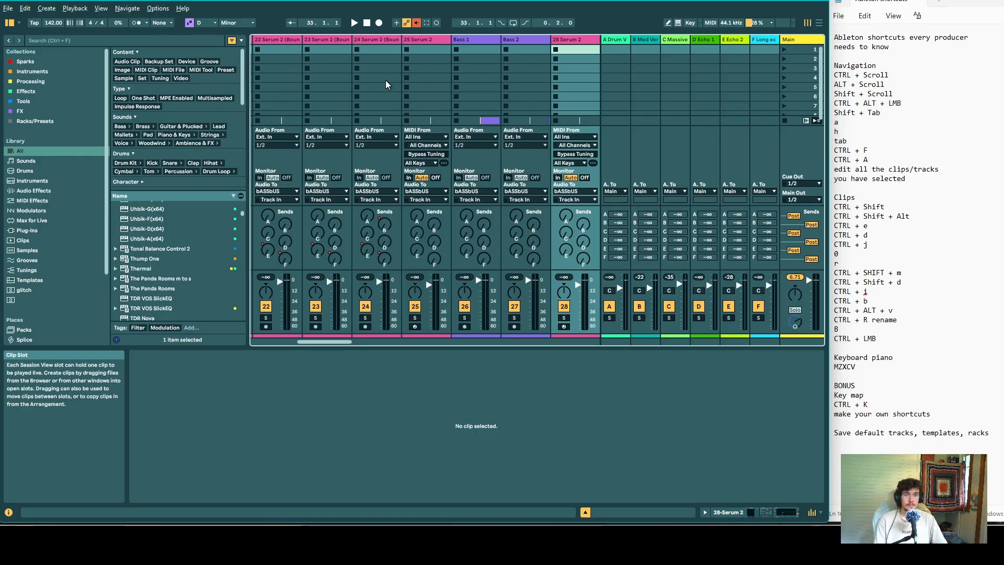
{"action": "key", "text": "Tab"}
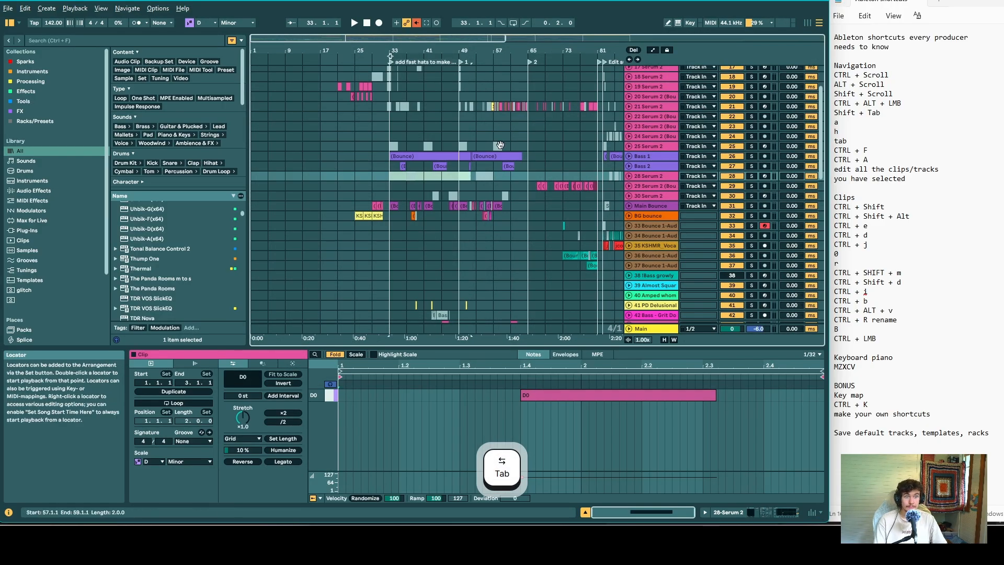
- Show the device chain of the 28 Serum 2 track and alternate repeatedly between its Device View and Clip View
{"action": "left_click", "coordinate": [756, 510]}
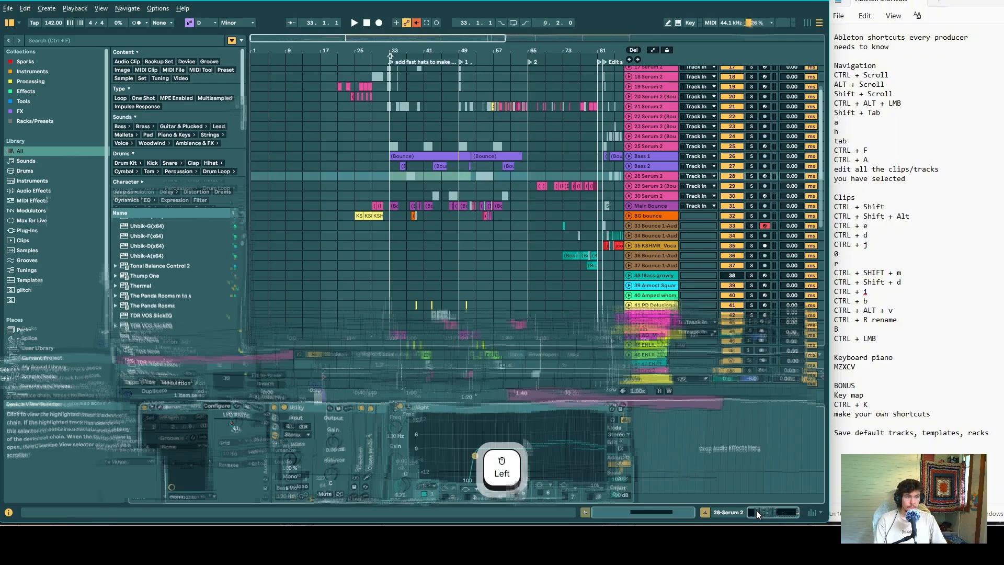
{"action": "left_click", "coordinate": [771, 508]}
{"action": "left_click", "coordinate": [763, 512]}
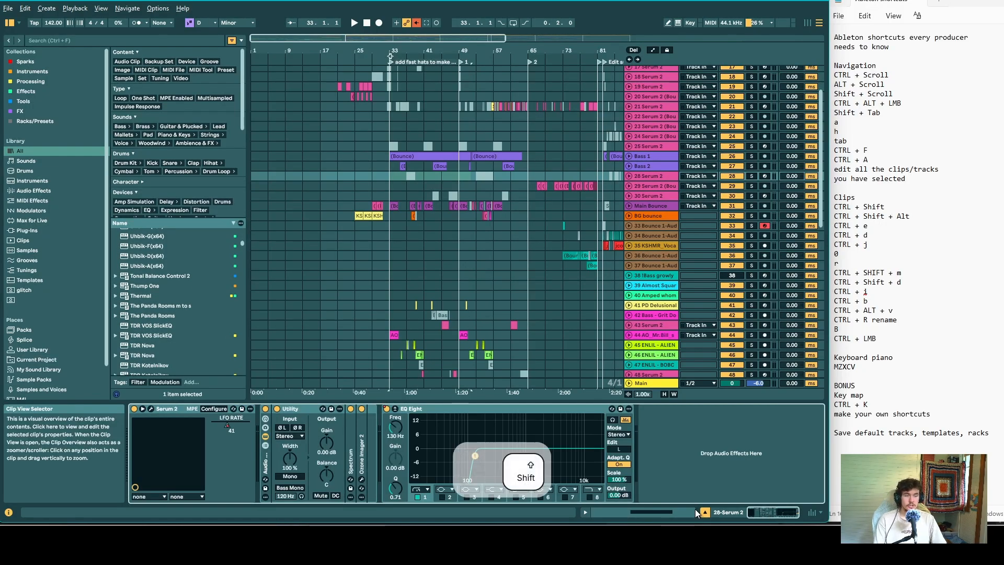
{"action": "key", "text": "shift+Tab"}
{"action": "key", "text": "shift+Tab"}
{"action": "key", "text": "shift+Tab"}
{"action": "key", "text": "shift+Tab"}
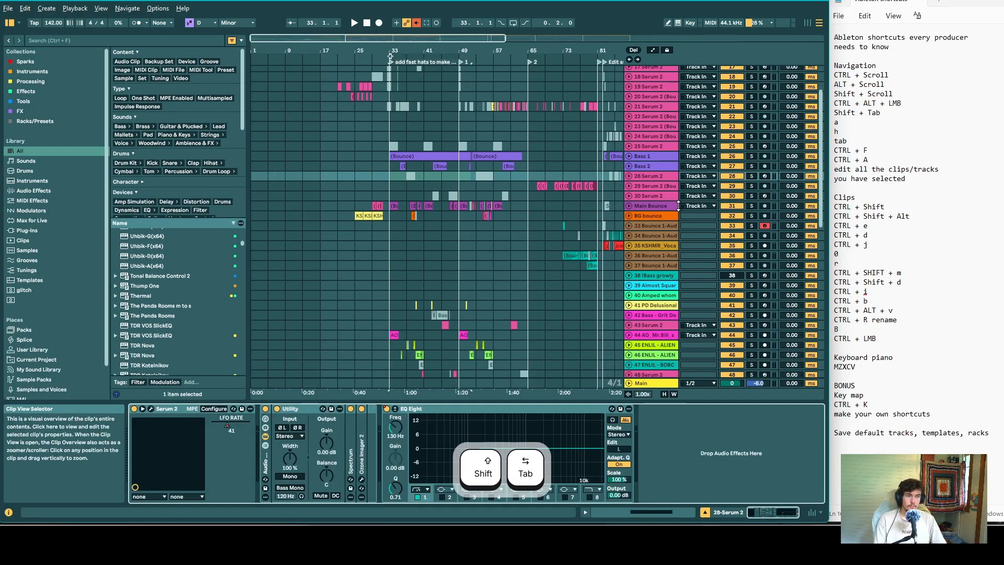
{"action": "key", "text": "shift+Tab"}
{"action": "key", "text": "shift+Tab"}
{"action": "key", "text": "shift+Tab"}
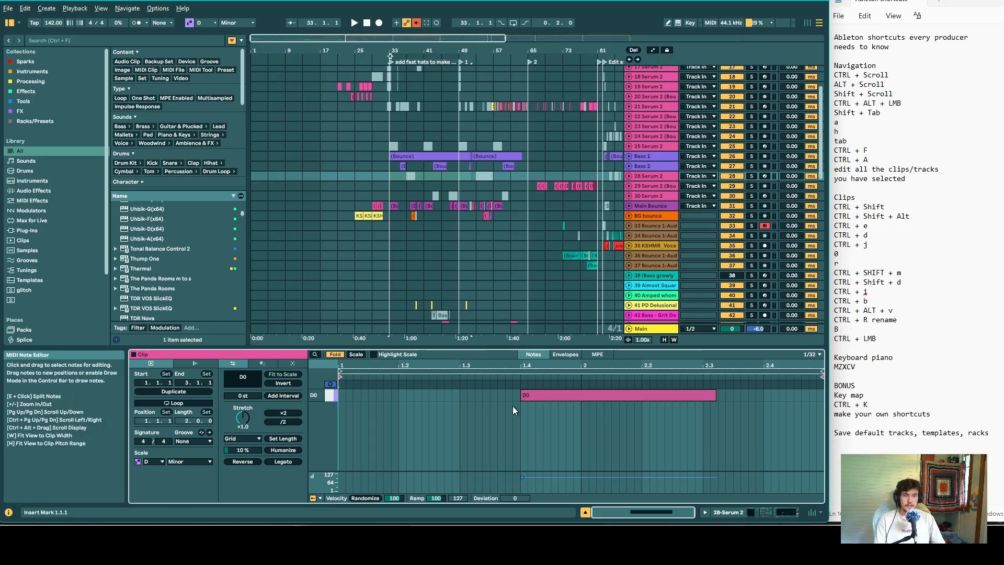
{"action": "key", "text": "shift+Tab"}
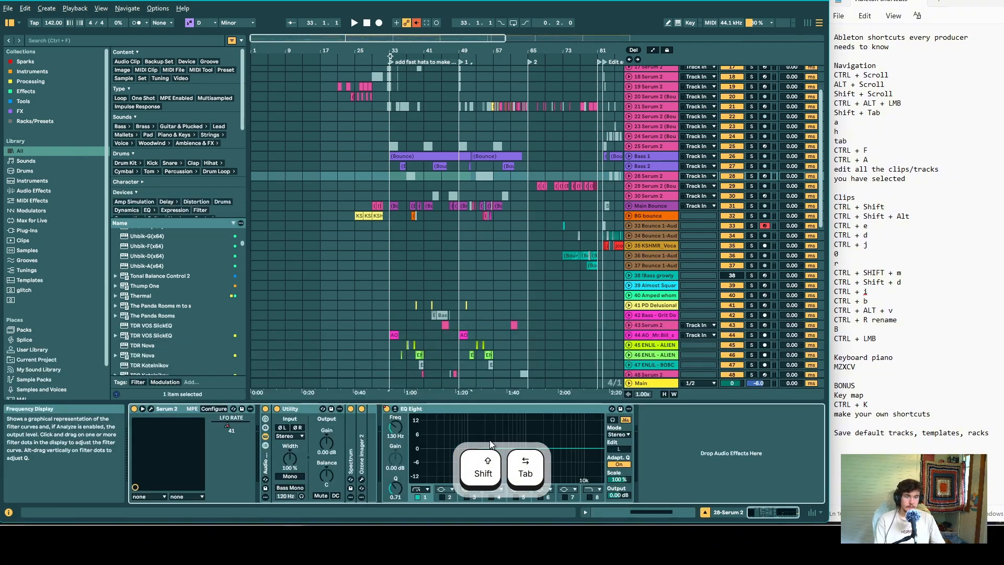
{"action": "key", "text": "shift+Tab"}
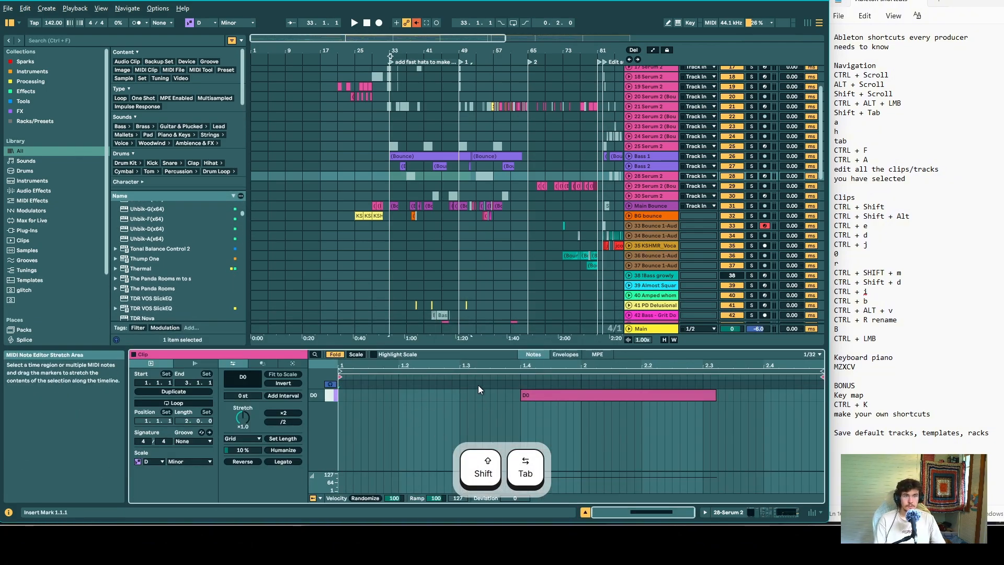
{"action": "key", "text": "shift+Tab"}
- Select the Bass 1 bounce clip at bar 33 and alternate between its Clip View and Device View, ending on the clip
{"action": "left_click", "coordinate": [416, 158]}
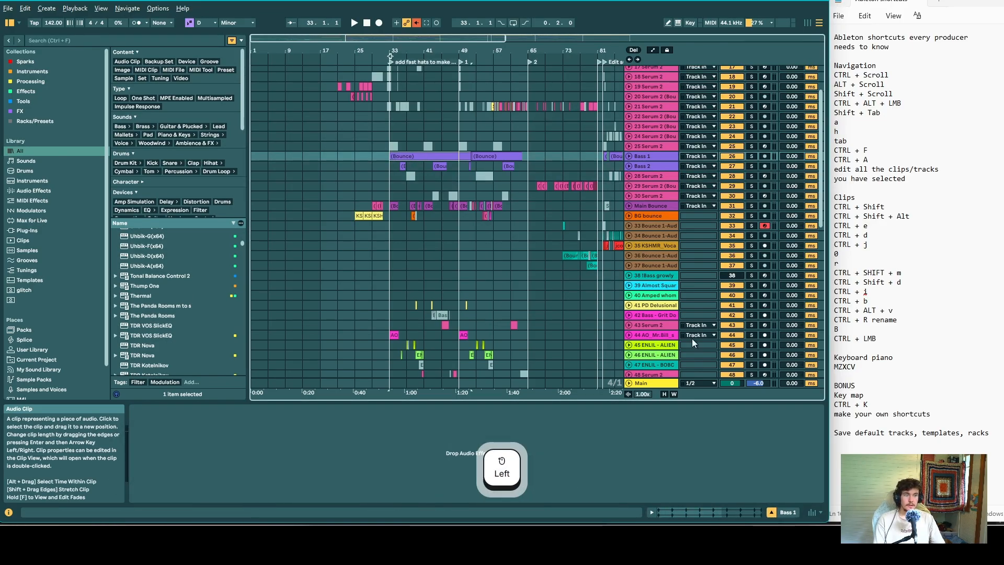
{"action": "left_click", "coordinate": [707, 513]}
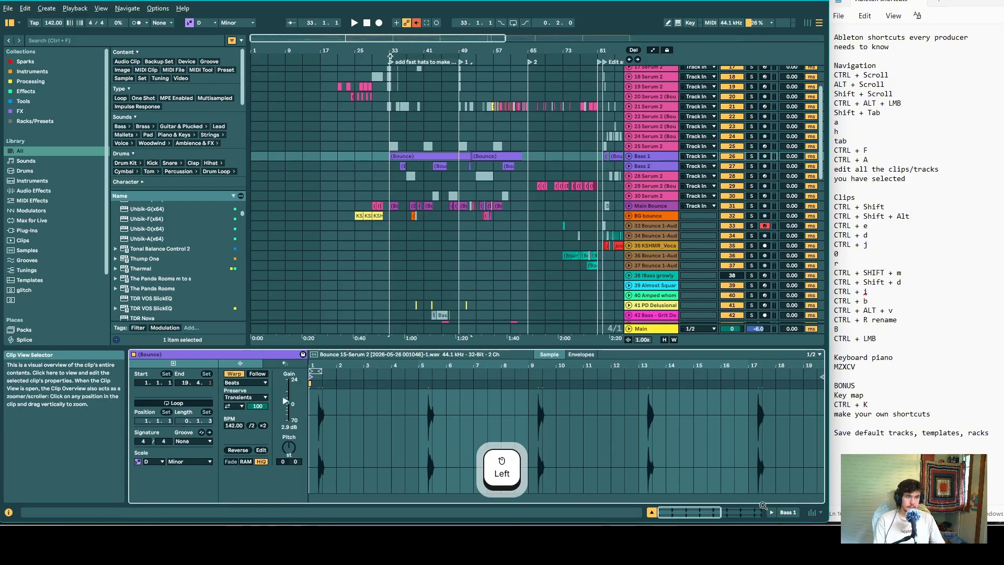
{"action": "key", "text": "shift+Tab"}
{"action": "key", "text": "shift+Tab"}
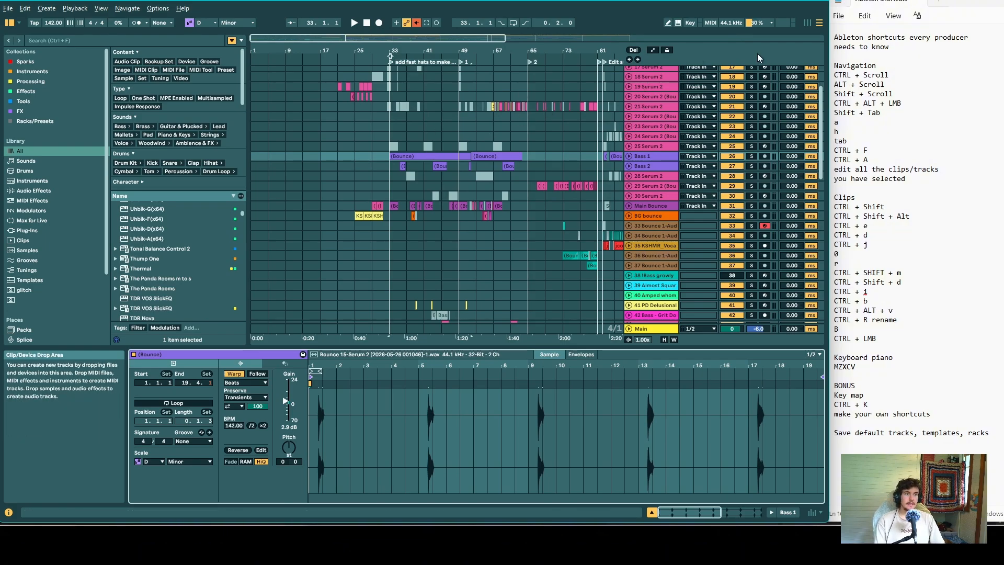
- Enlarge the Bass 1 track, show its automation lane and switch to its Device View
{"action": "key", "text": "a"}
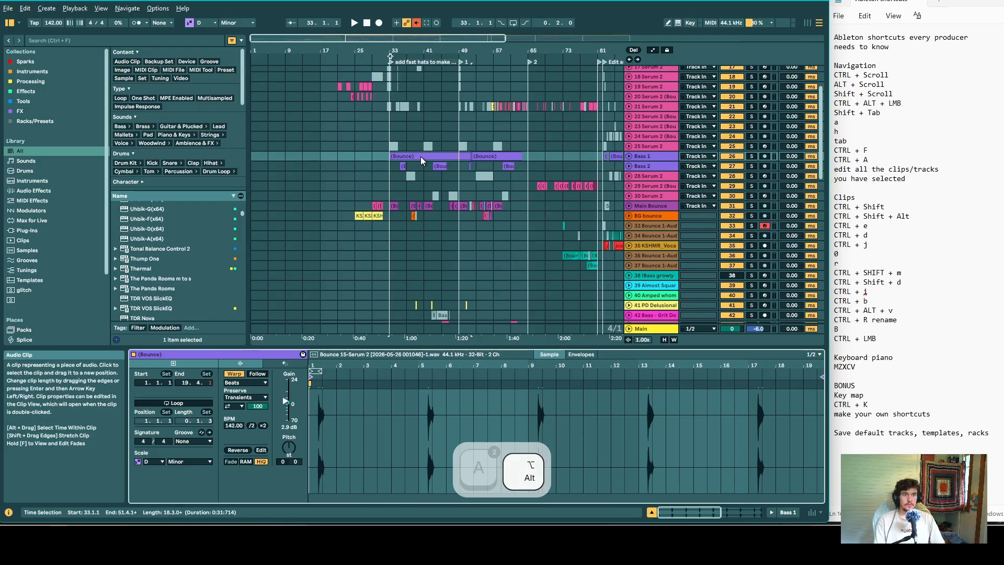
{"action": "scroll", "coordinate": [421, 157], "scroll_direction": "up", "scroll_amount": 3, "text": "alt"}
{"action": "key", "text": "a"}
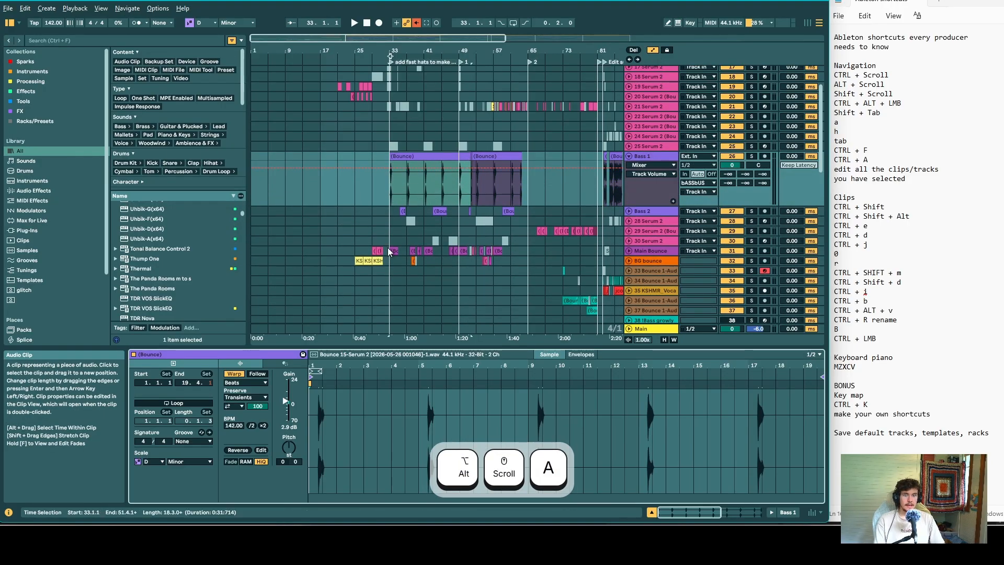
{"action": "key", "text": "shift+Tab"}
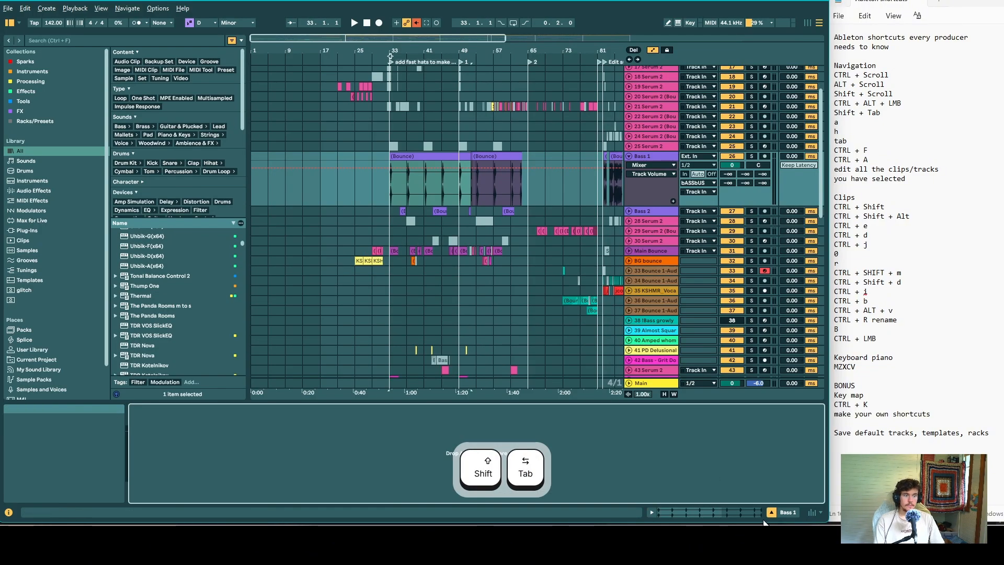
{"action": "key", "text": "shift+question"}
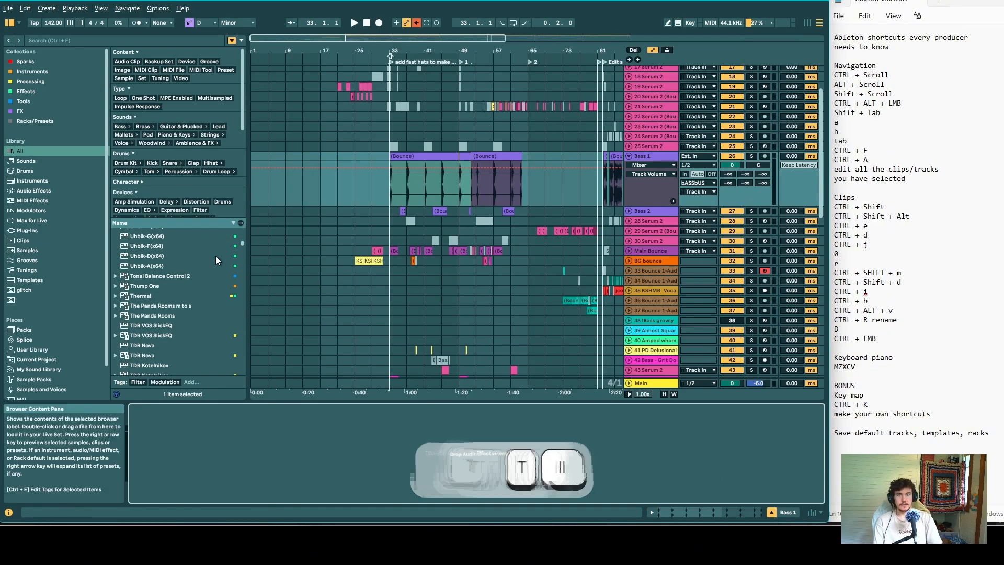
- Search the browser for "util" and load the Utility device onto the Bass 1 track
{"action": "left_click", "coordinate": [70, 47]}
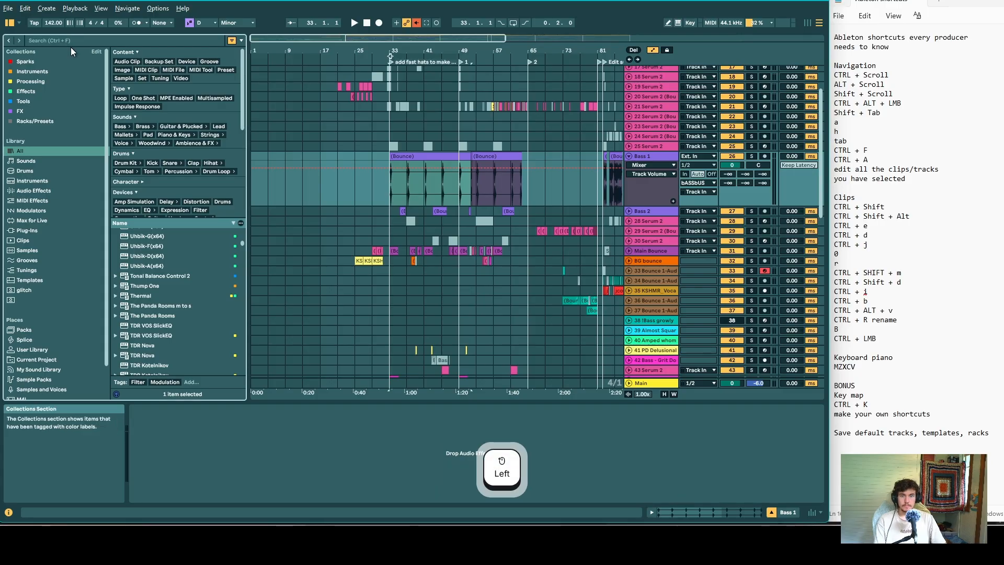
{"action": "key", "text": "ctrl+f"}
{"action": "type", "text": "util"}
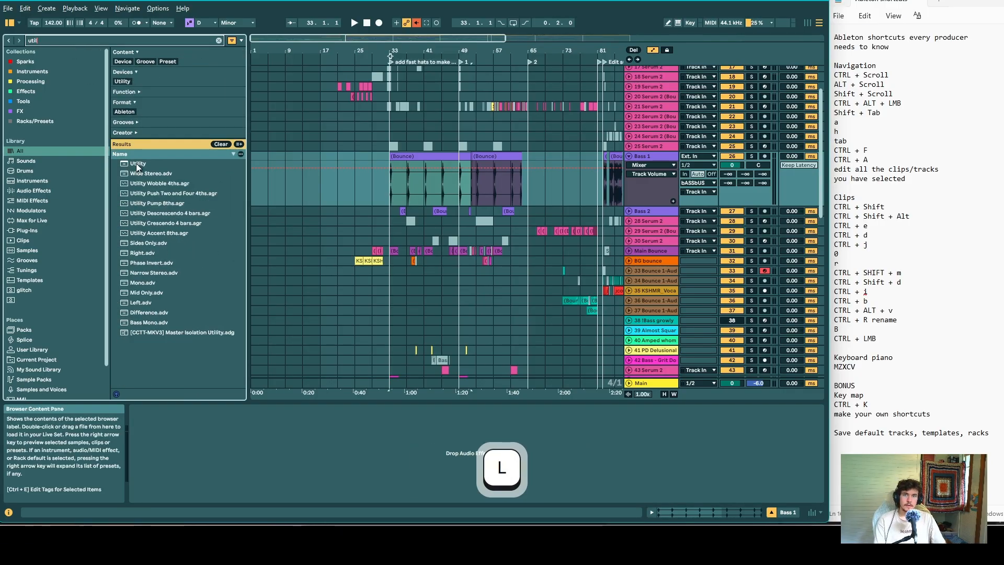
{"action": "double_click", "coordinate": [136, 163]}
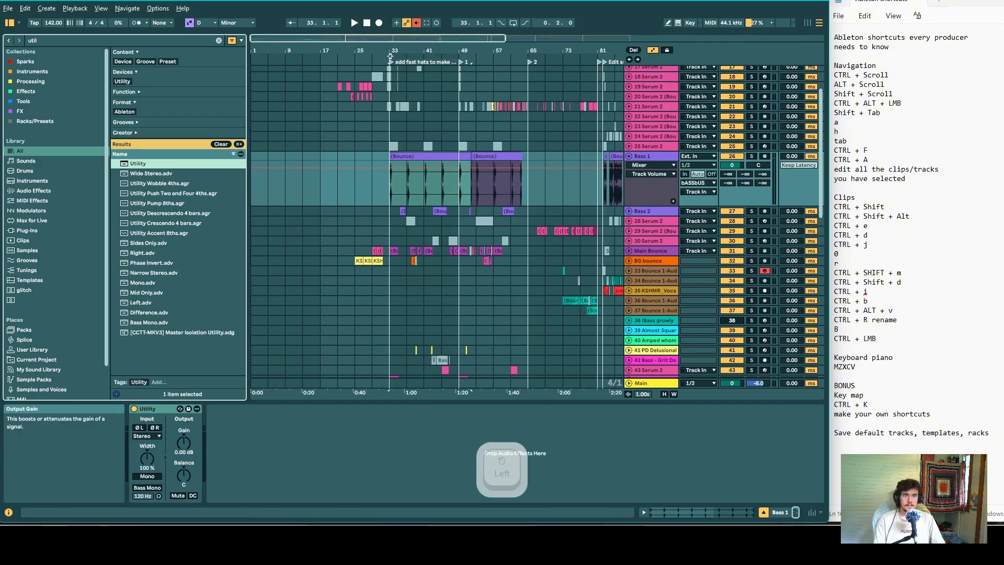
- Draw a temporary rise in Utility's output gain automation over the first Bass 1 bounce clip, and undo it
{"action": "left_click", "coordinate": [184, 442]}
{"action": "left_click", "coordinate": [391, 185]}
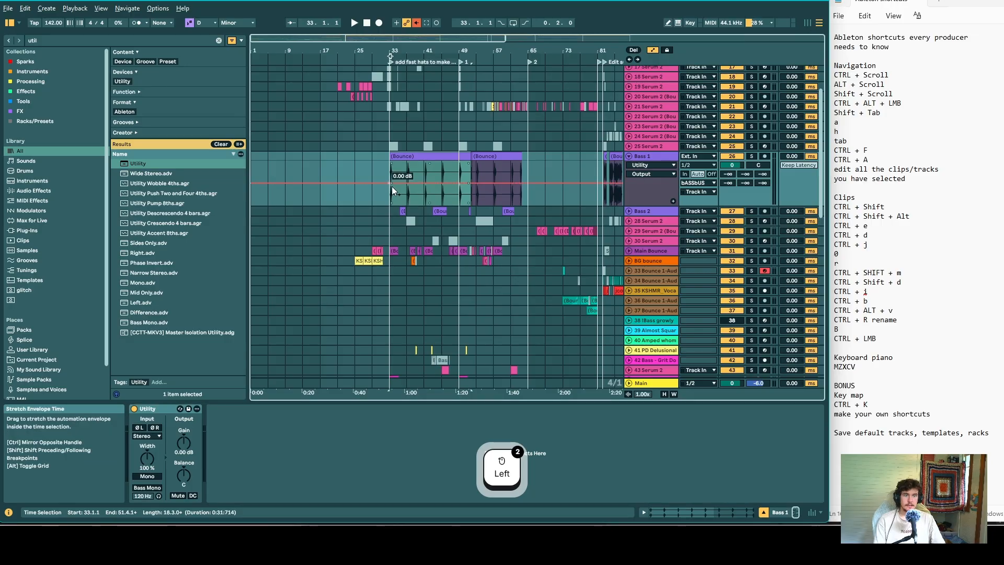
{"action": "double_click", "coordinate": [397, 185]}
{"action": "mouse_move", "coordinate": [424, 184]}
{"action": "left_mouse_down"}
{"action": "mouse_move", "coordinate": [423, 175]}
{"action": "mouse_move", "coordinate": [436, 184]}
{"action": "left_mouse_up"}
{"action": "left_click", "coordinate": [436, 175]}
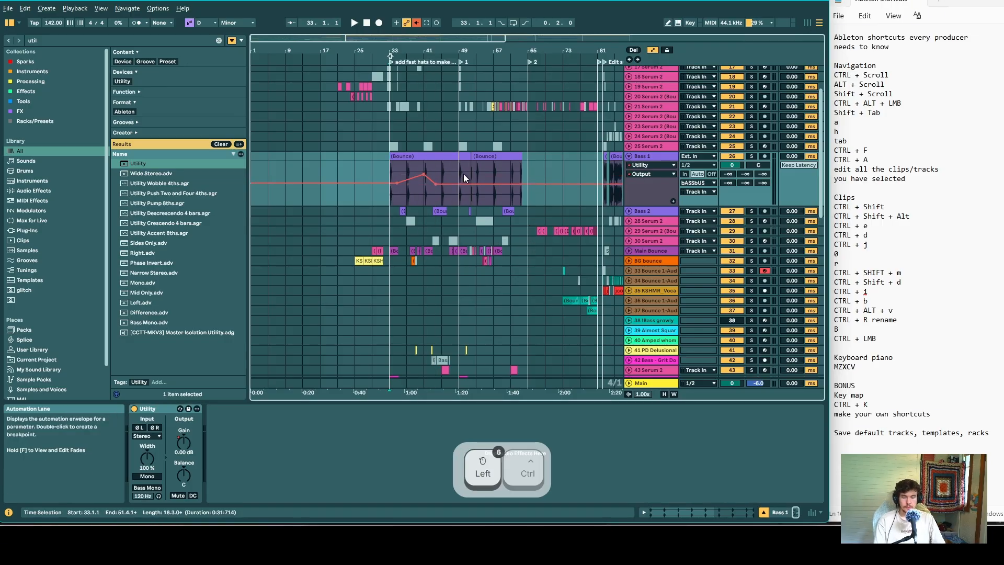
{"action": "key", "text": "ctrl+a"}
{"action": "key", "text": "ctrl+z"}
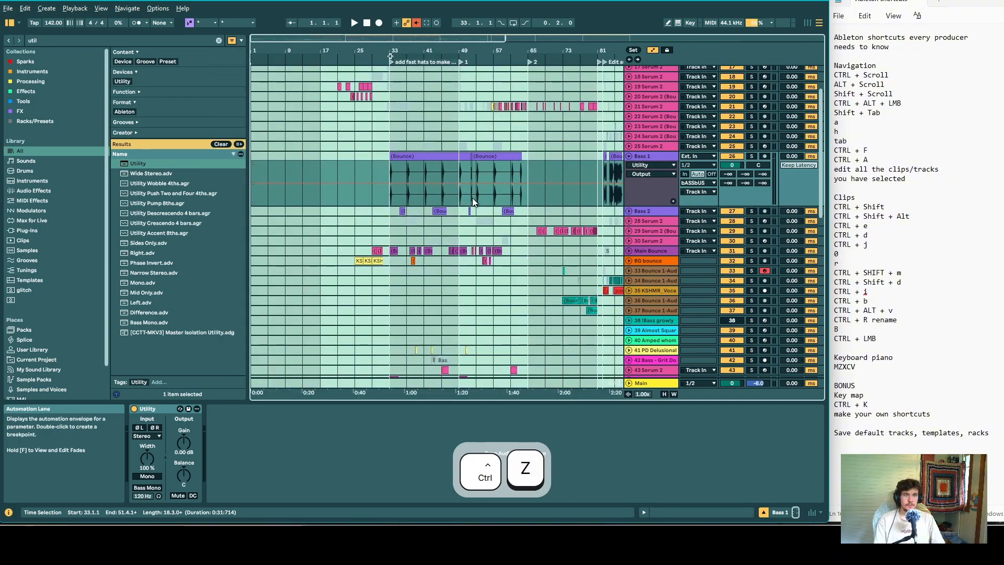
- Hide the automation lanes, place the insert marker at 51.4.1 on Bass 1, and toggle Automation Mode on and off repeatedly
{"action": "key", "text": "a"}
{"action": "left_click", "coordinate": [466, 192]}
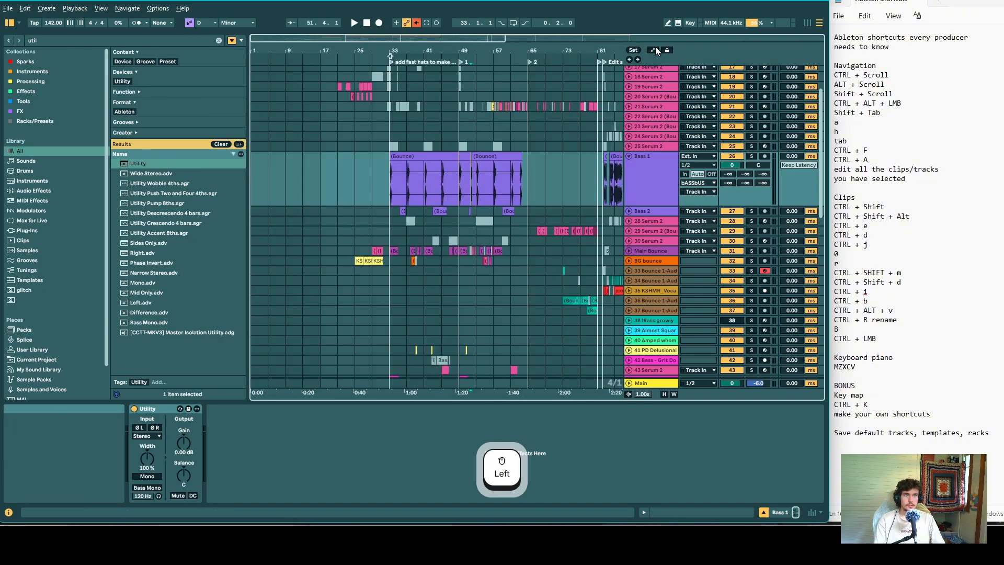
{"action": "left_click", "coordinate": [653, 50]}
{"action": "left_click", "coordinate": [655, 51]}
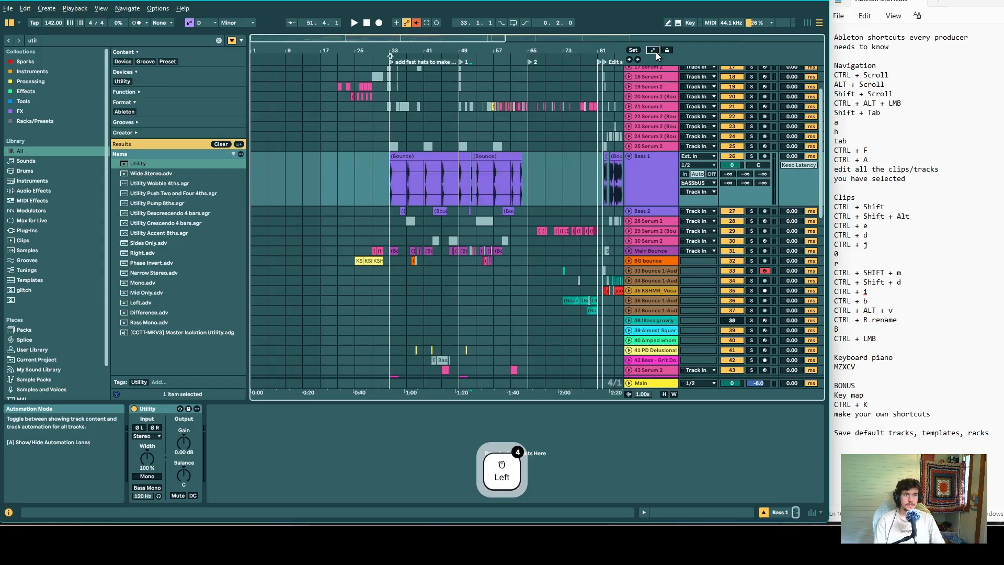
{"action": "left_click", "coordinate": [655, 52]}
{"action": "left_click", "coordinate": [655, 51]}
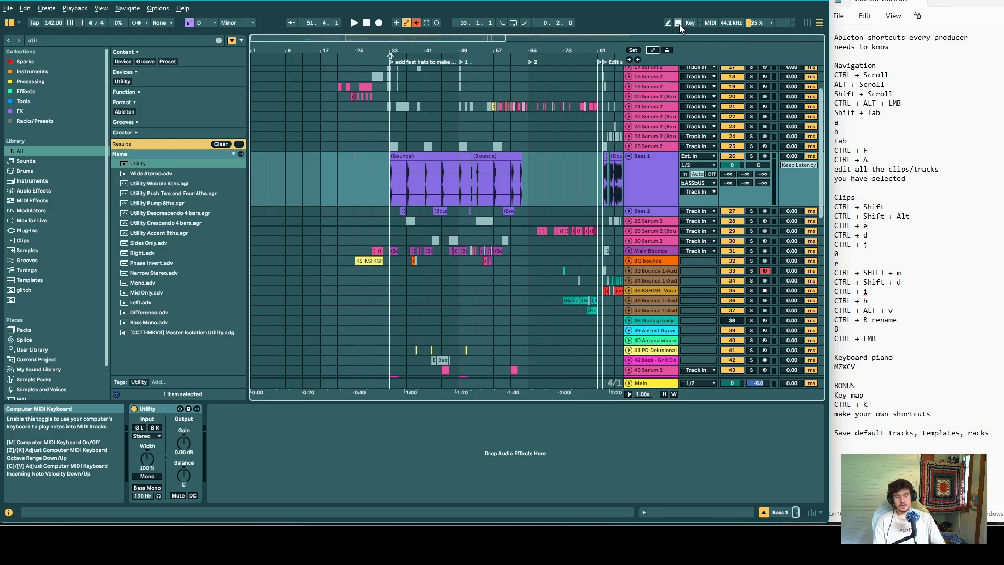
- Turn on the computer MIDI keyboard and play its A note several times
{"action": "key", "text": "m"}
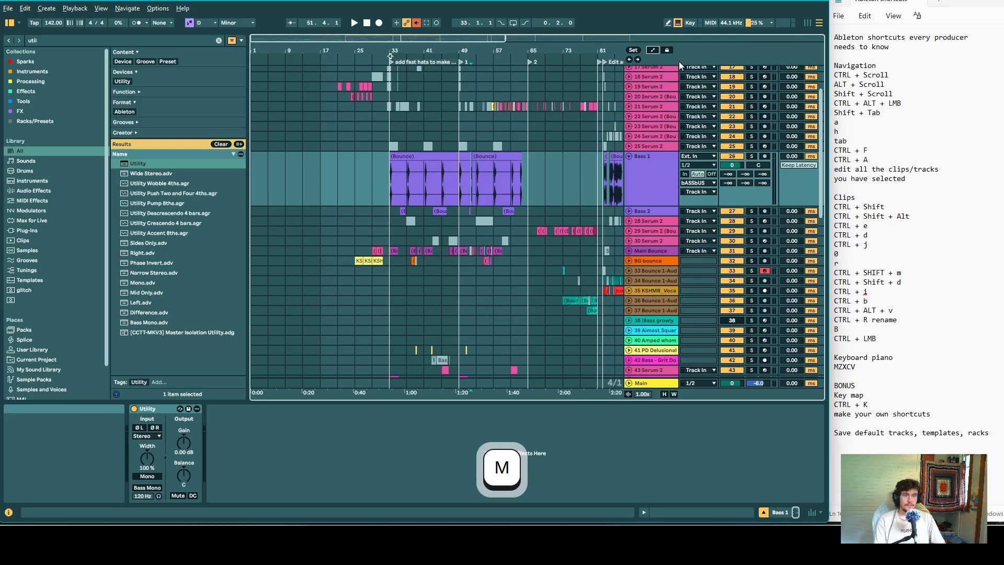
{"action": "key", "text": "a"}
{"action": "key", "text": "a"}
{"action": "key", "text": "a"}
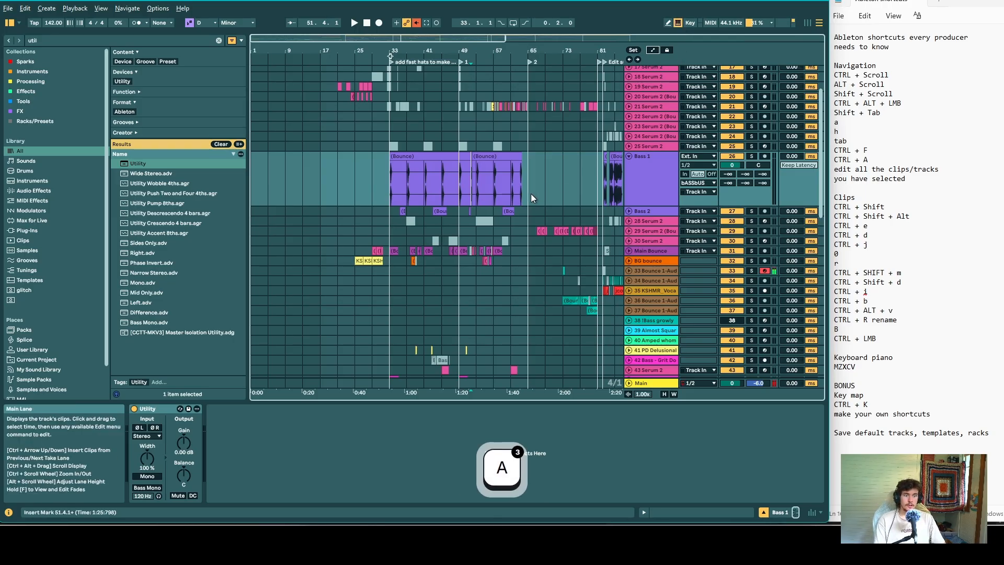
{"action": "key", "text": "a"}
{"action": "key", "text": "a"}
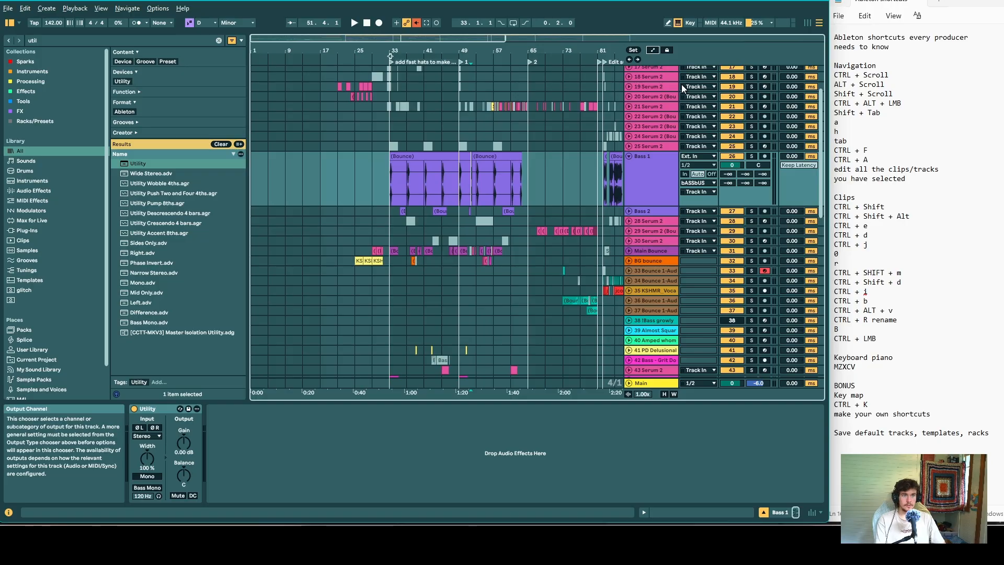
- Turn off the computer MIDI keyboard, and show and hide the automation lanes again
{"action": "key", "text": "m"}
{"action": "key", "text": "a"}
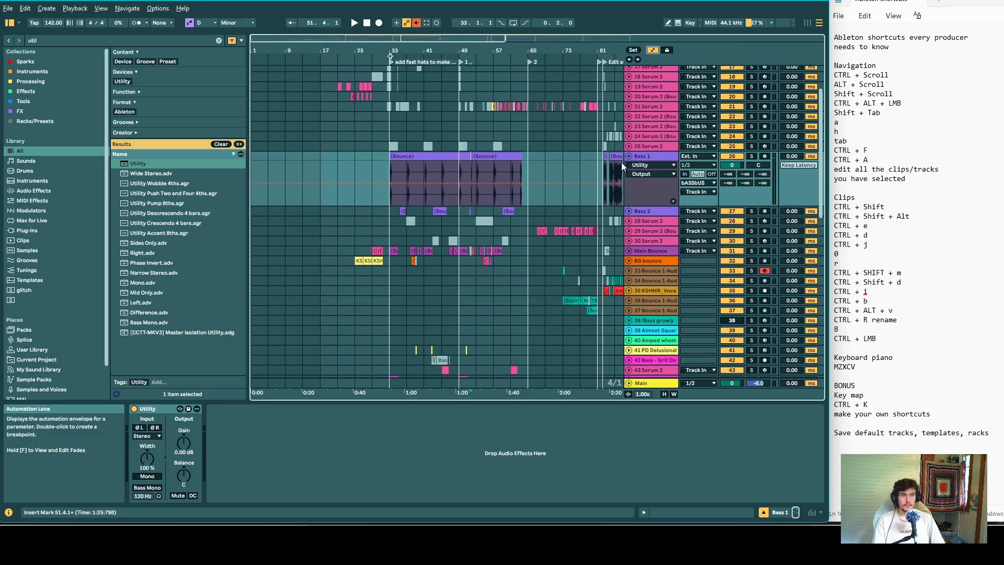
{"action": "left_click", "coordinate": [651, 51]}
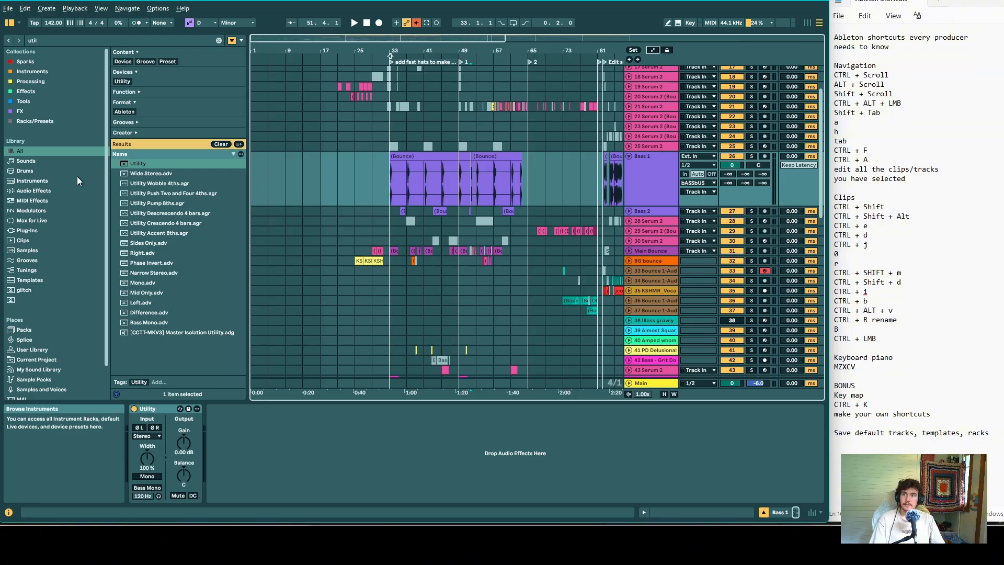
- Clear the "util" search, browse the Audio Effects category, and place the insert marker at bar 33 on Bass 1
{"action": "left_click", "coordinate": [38, 190]}
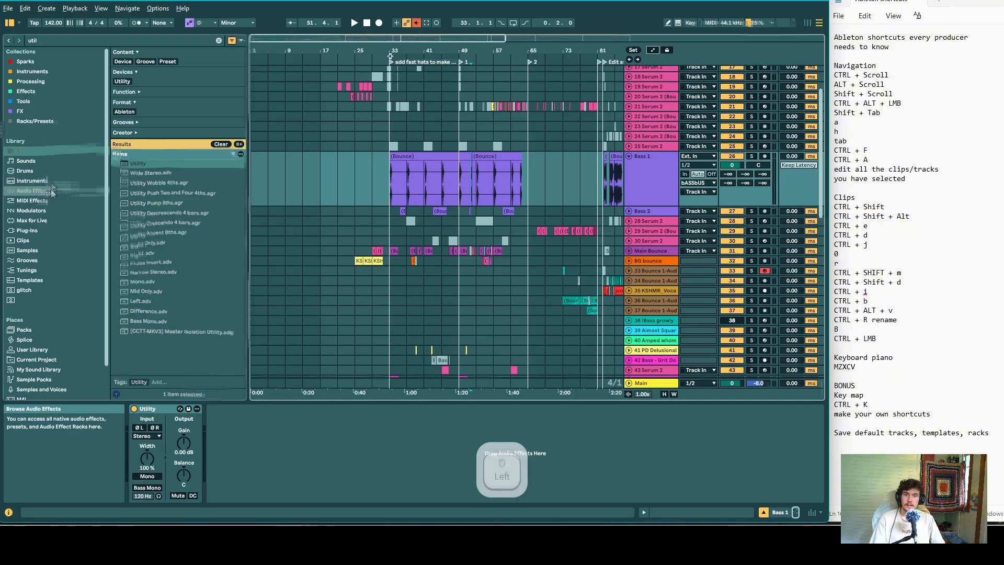
{"action": "left_click", "coordinate": [219, 41]}
{"action": "left_click", "coordinate": [391, 194]}
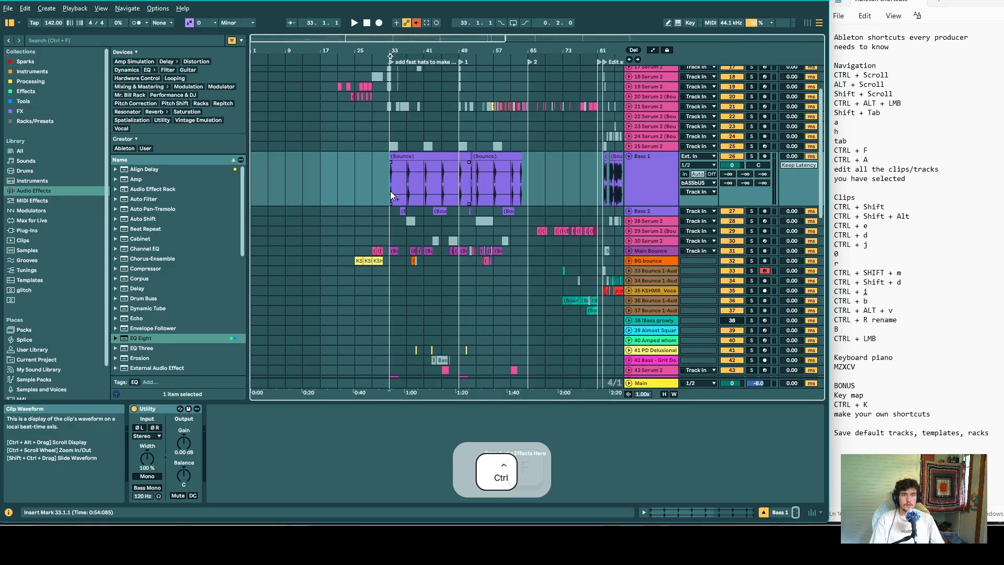
- Search the browser for "eq" and add EQ Eight to the Bass 1 track
{"action": "key", "text": "ctrl+f"}
{"action": "type", "text": "eq"}
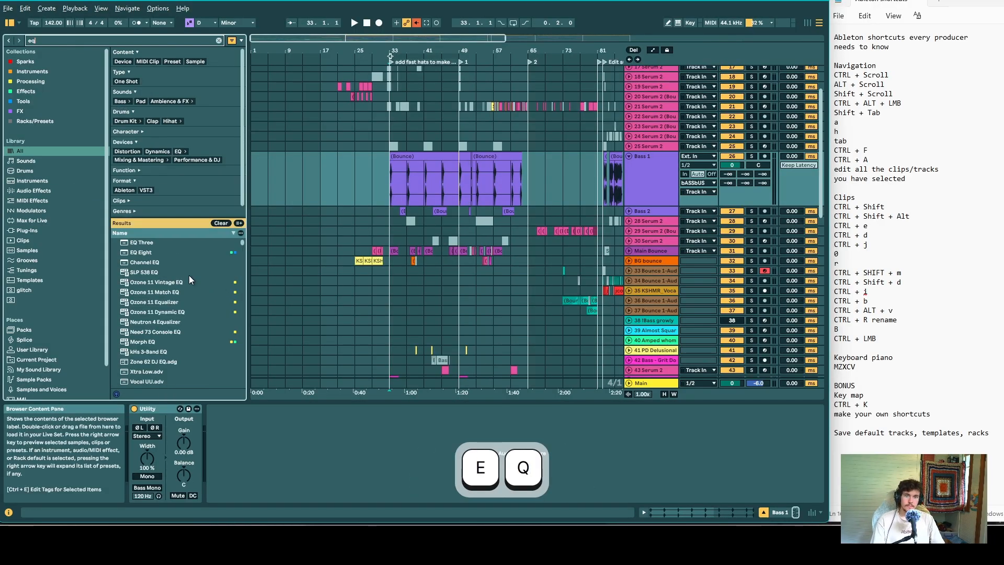
{"action": "left_click_drag", "start_coordinate": [155, 252], "coordinate": [420, 177]}
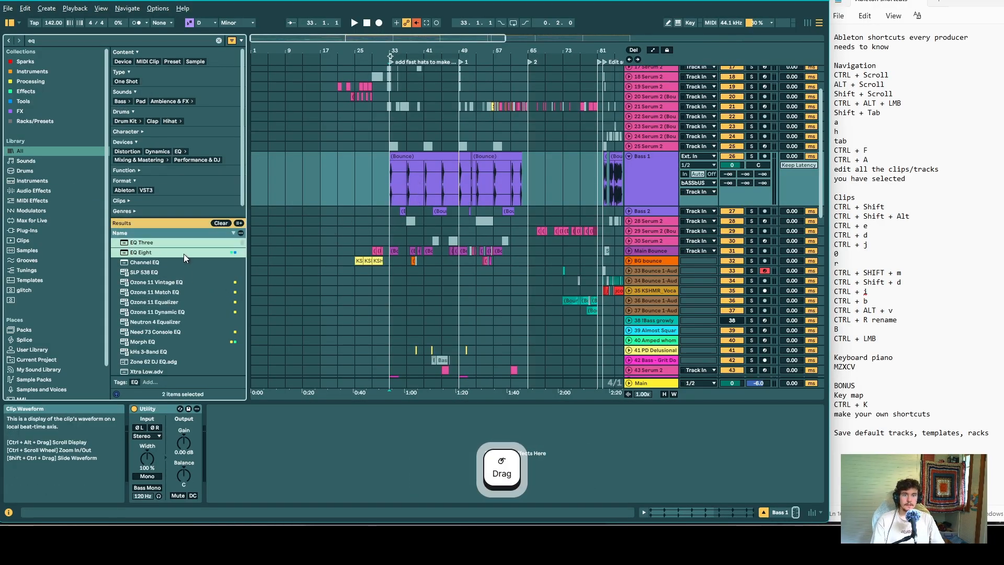
{"action": "left_click", "coordinate": [155, 253]}
{"action": "left_click_drag", "start_coordinate": [155, 252], "coordinate": [413, 196]}
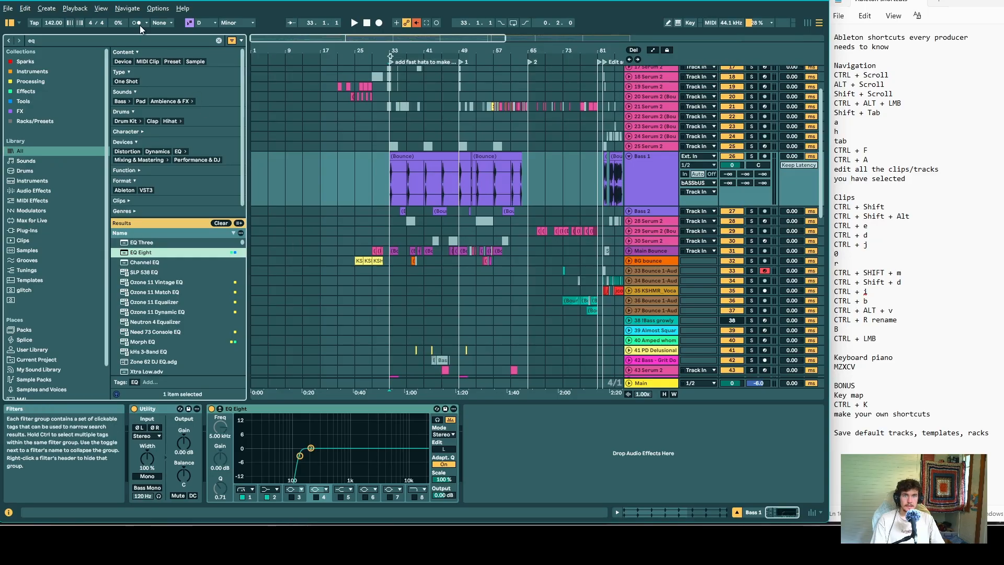
- Clear the browser search, leave and re-enter the search field, and show the Bass 1 bounce clip in Clip View
{"action": "key", "text": "ctrl+f"}
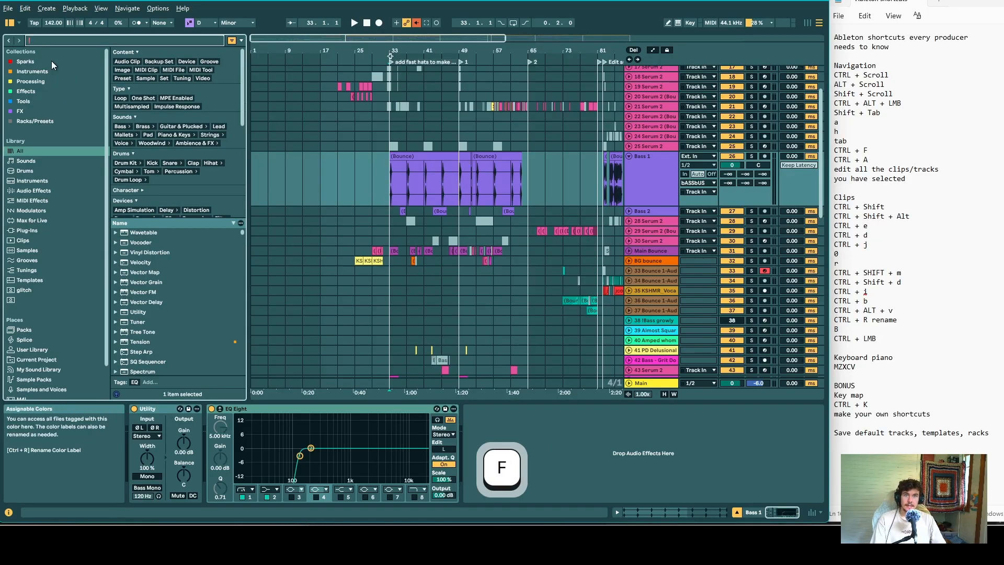
{"action": "key", "text": "Escape"}
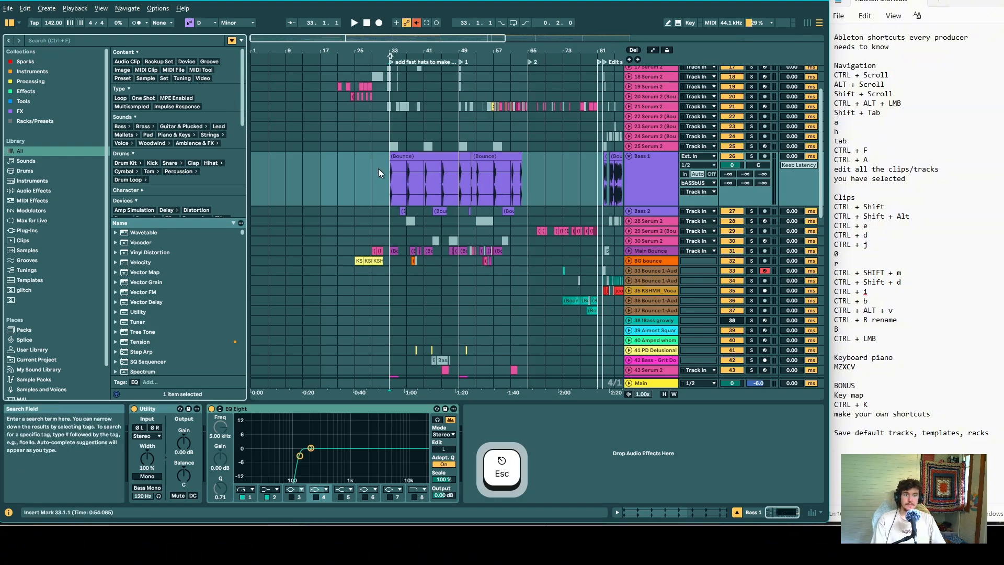
{"action": "key", "text": "ctrl+f"}
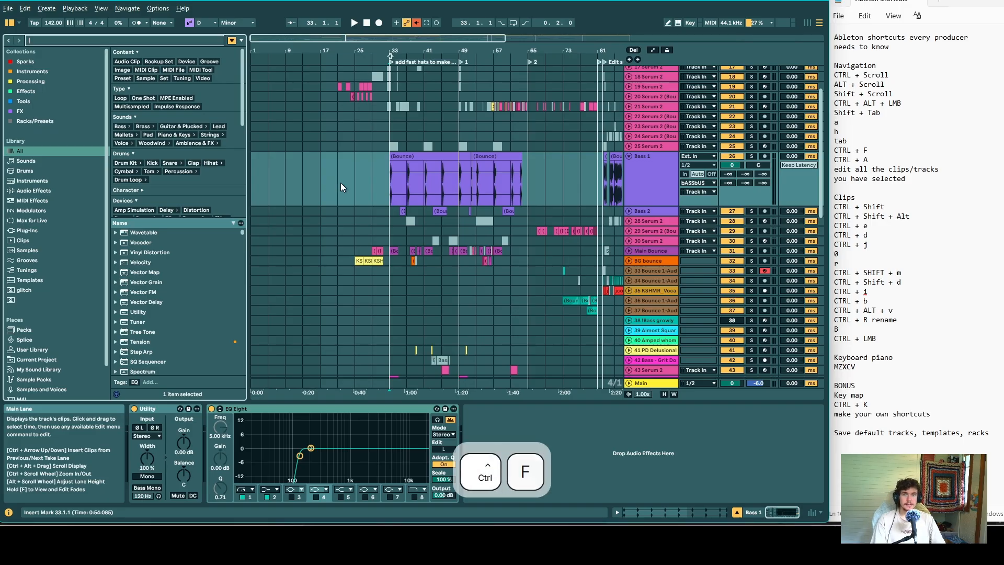
{"action": "left_click", "coordinate": [475, 190]}
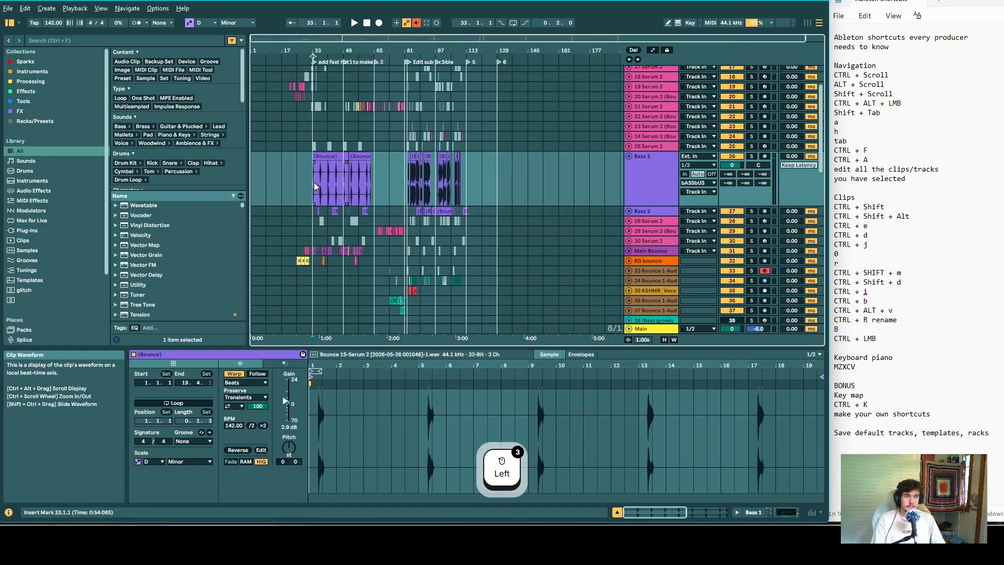
- Select all tracks from the Bass 1 header and route their outputs together to the 64-VWB1 Im destination
{"action": "left_click", "coordinate": [635, 187]}
{"action": "key", "text": "ctrl+a"}
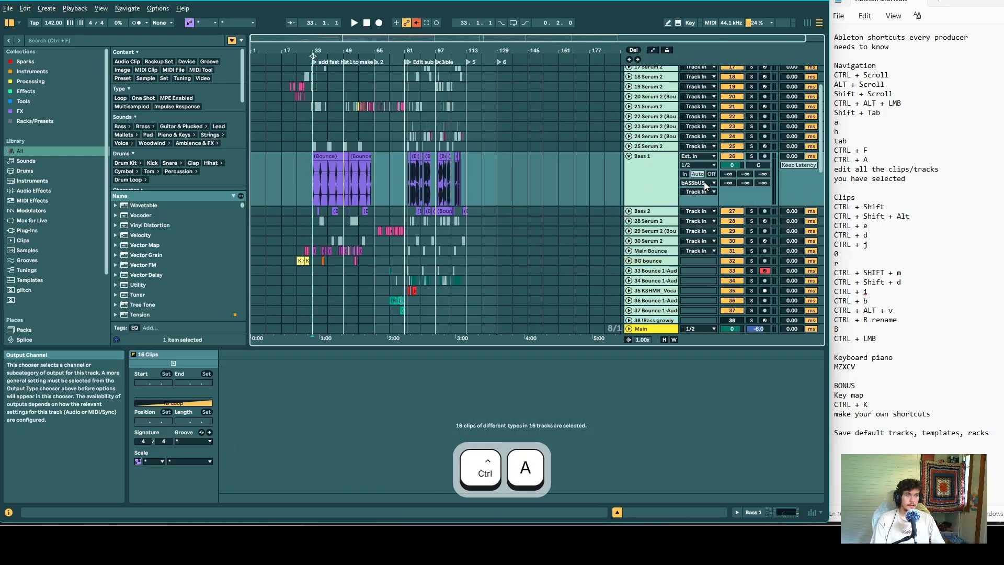
{"action": "left_click", "coordinate": [704, 182]}
{"action": "left_click", "coordinate": [644, 187]}
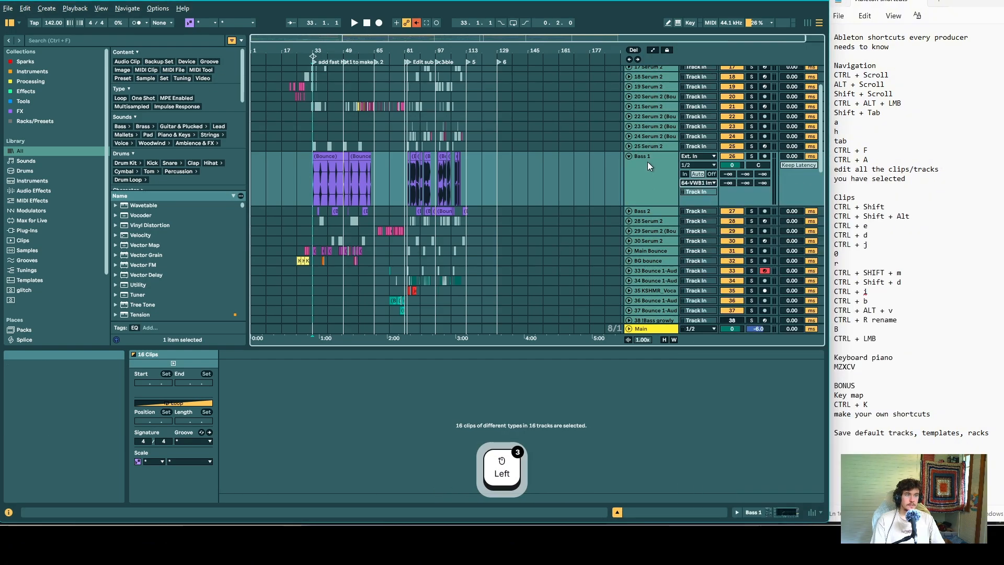
- Fold track 73 ENLIL - BIG WAVE CRASH on its own, and fold all tracks together with every track selected
{"action": "left_click", "coordinate": [651, 162]}
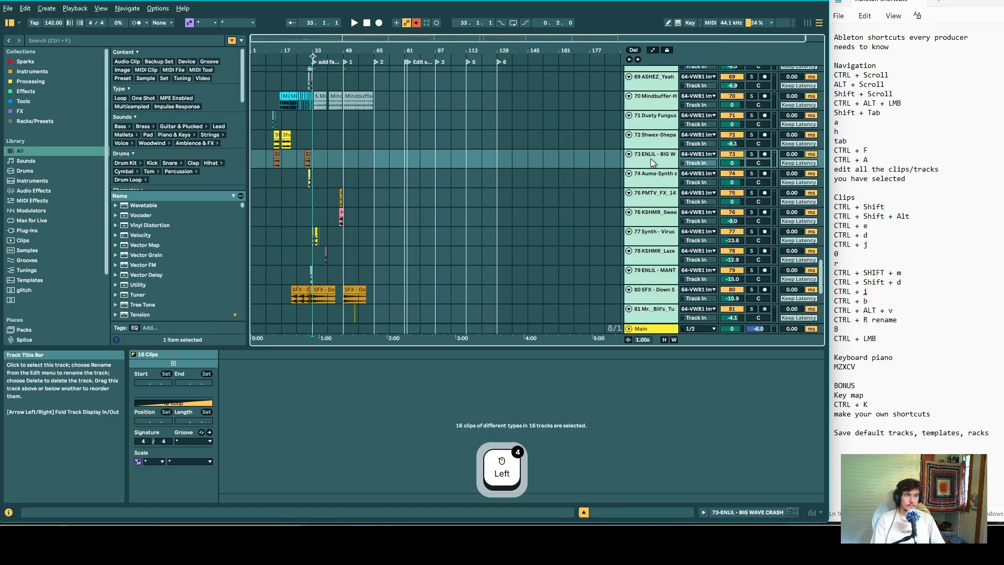
{"action": "scroll", "coordinate": [625, 141], "scroll_direction": "down", "scroll_amount": 5}
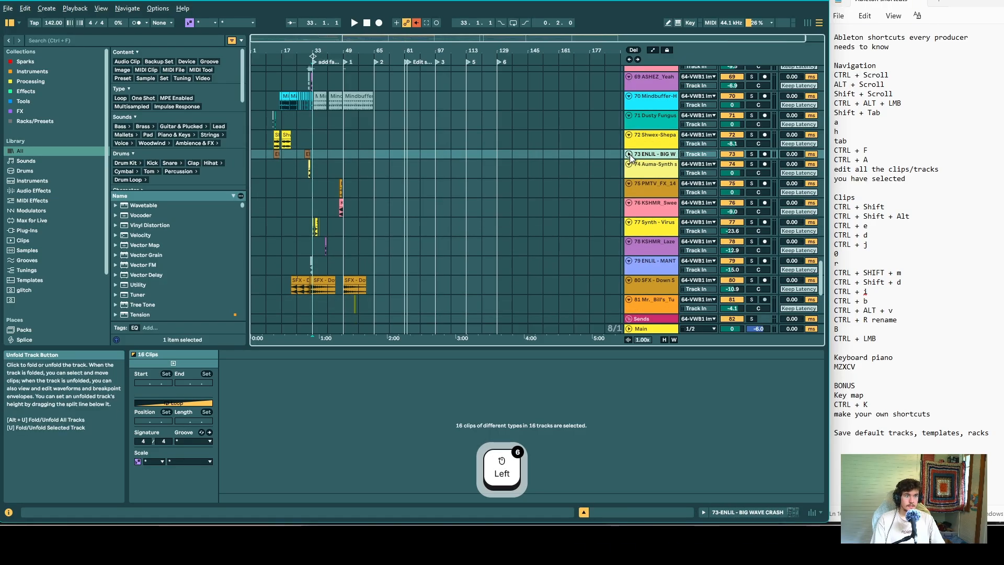
{"action": "scroll", "coordinate": [656, 159], "scroll_direction": "up", "scroll_amount": 15}
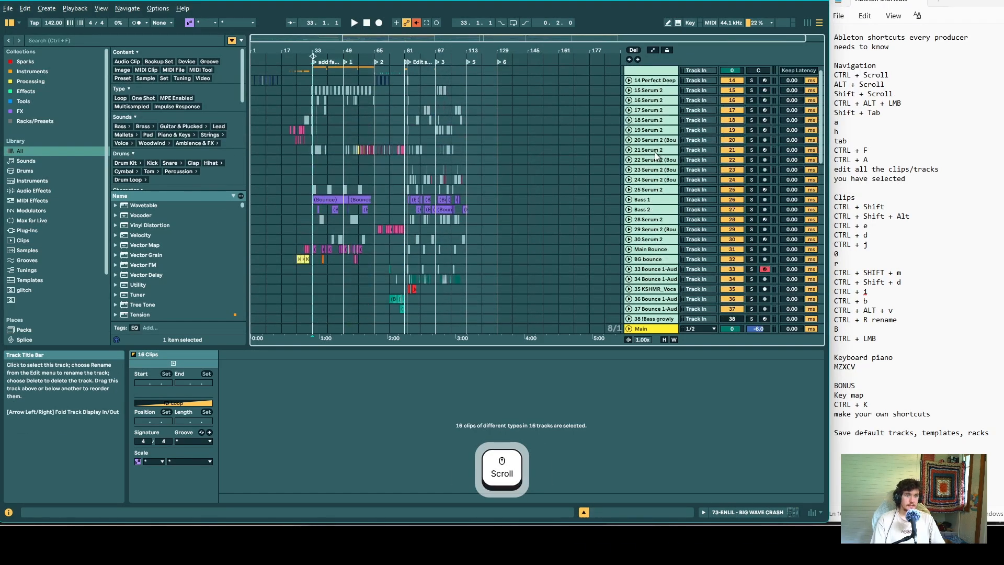
{"action": "scroll", "coordinate": [655, 153], "scroll_direction": "down", "scroll_amount": 6}
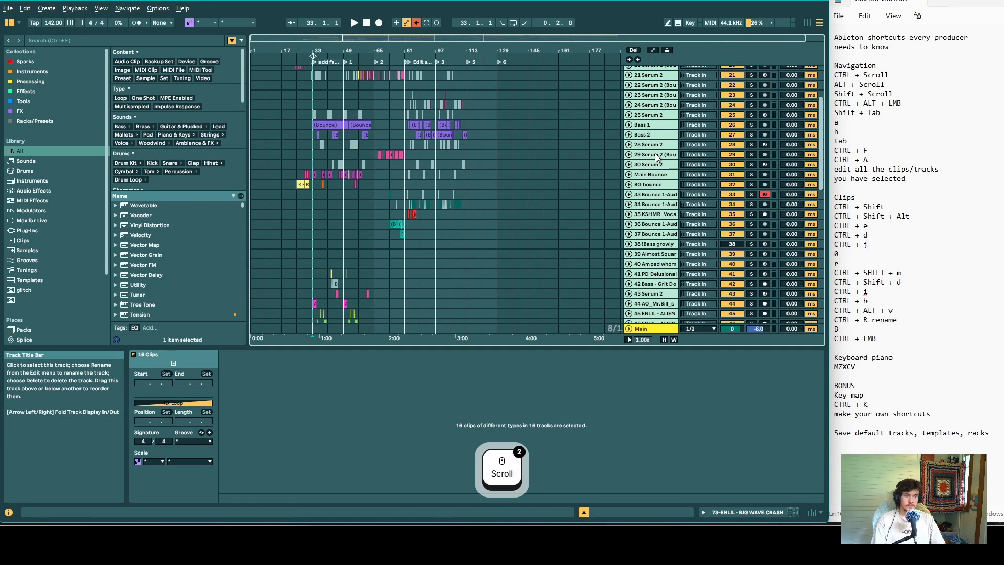
- Deselect the tracks by placing the insert marker at bar 137 on the 46 ENLIL - ALIEN NEURO PHRASE track
{"action": "left_click", "coordinate": [484, 186]}
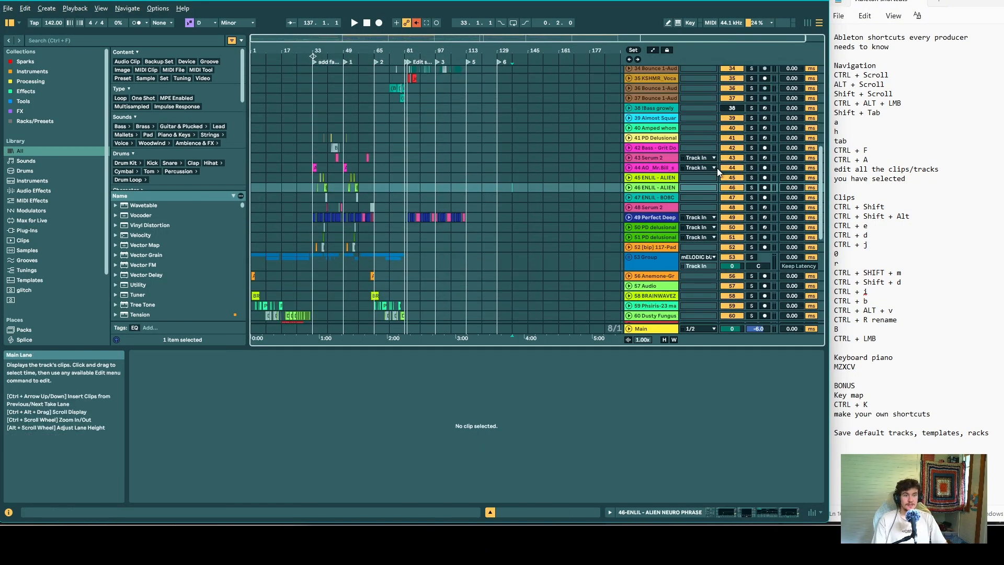
{"action": "scroll", "coordinate": [457, 191], "scroll_direction": "up", "scroll_amount": 3}
{"action": "scroll", "coordinate": [457, 192], "scroll_direction": "down", "scroll_amount": 3}
{"action": "scroll", "coordinate": [454, 191], "scroll_direction": "up", "scroll_amount": 3}
{"action": "scroll", "coordinate": [435, 187], "scroll_direction": "down", "scroll_amount": 3}
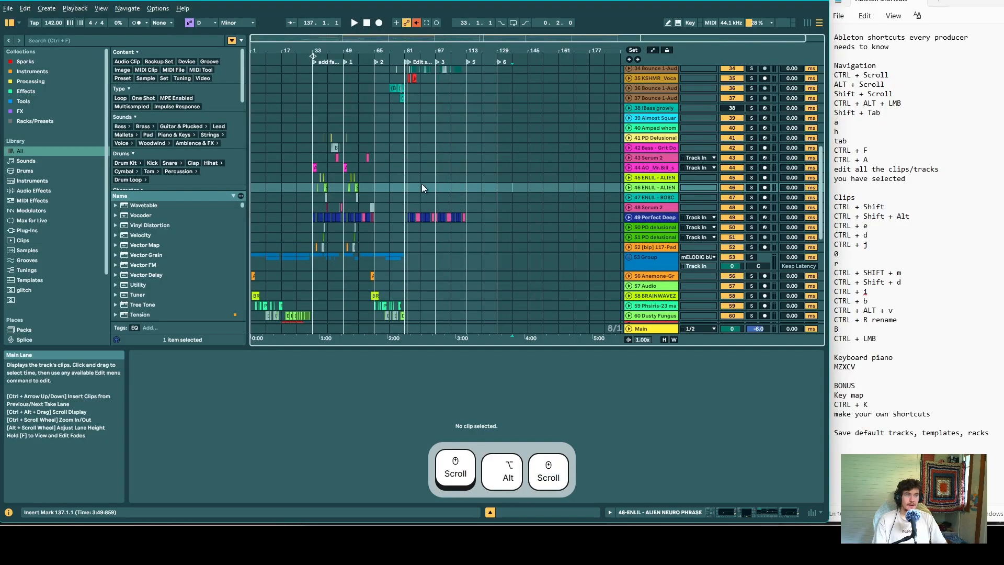
- Zoom the arrangement to the bounce clip at bar 68 on the 29 Serum 2 track
{"action": "scroll", "coordinate": [416, 174], "scroll_direction": "down", "scroll_amount": 3}
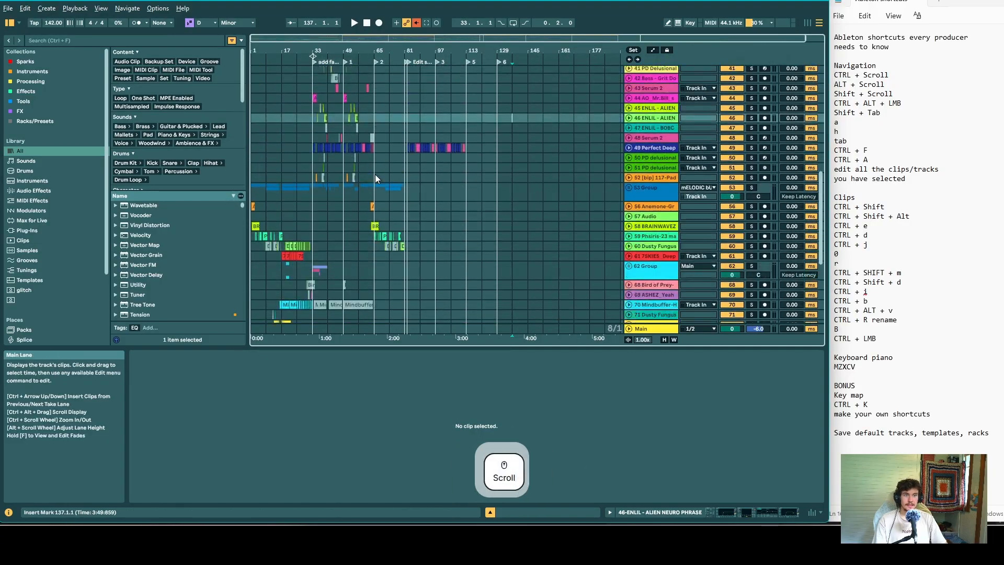
{"action": "scroll", "coordinate": [375, 179], "scroll_direction": "up", "scroll_amount": 4}
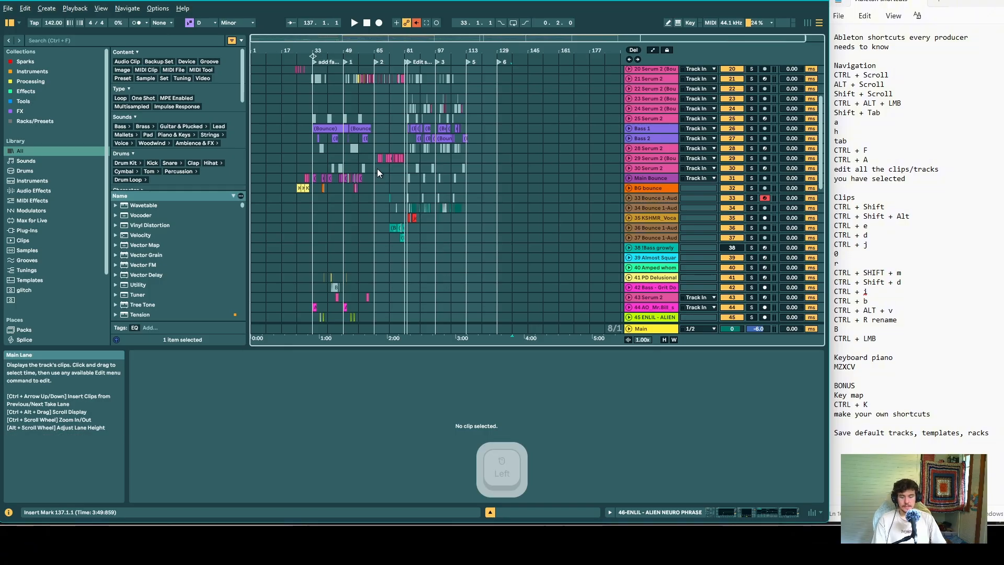
{"action": "left_click", "coordinate": [378, 170]}
{"action": "key", "text": "z"}
{"action": "left_click", "coordinate": [380, 159]}
{"action": "key", "text": "z"}
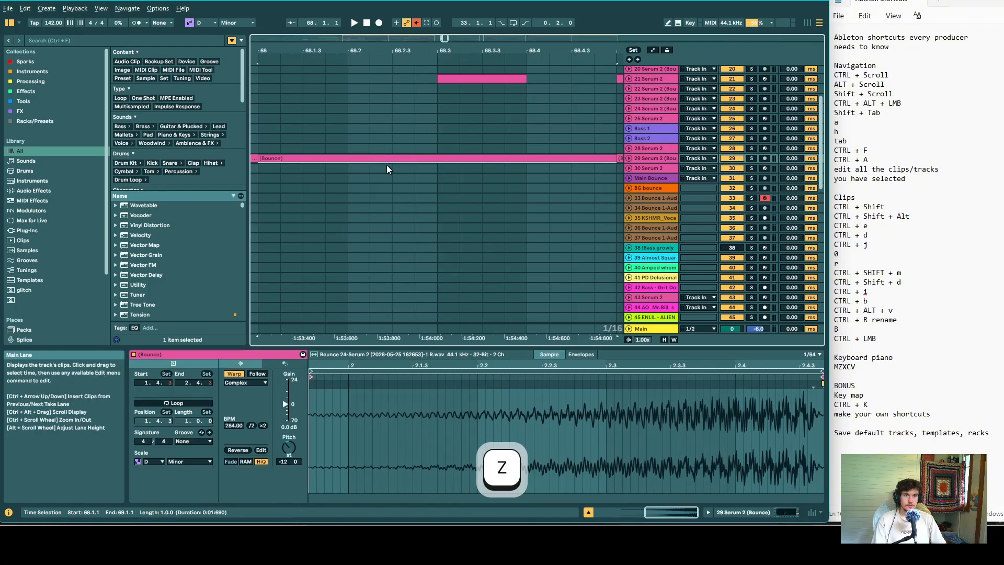
- Return to the overview of the arrangement, and repeat zooming into the bar 68 clip and back out
{"action": "scroll", "coordinate": [387, 165], "scroll_direction": "up", "scroll_amount": 5, "text": "alt"}
{"action": "key", "text": "z"}
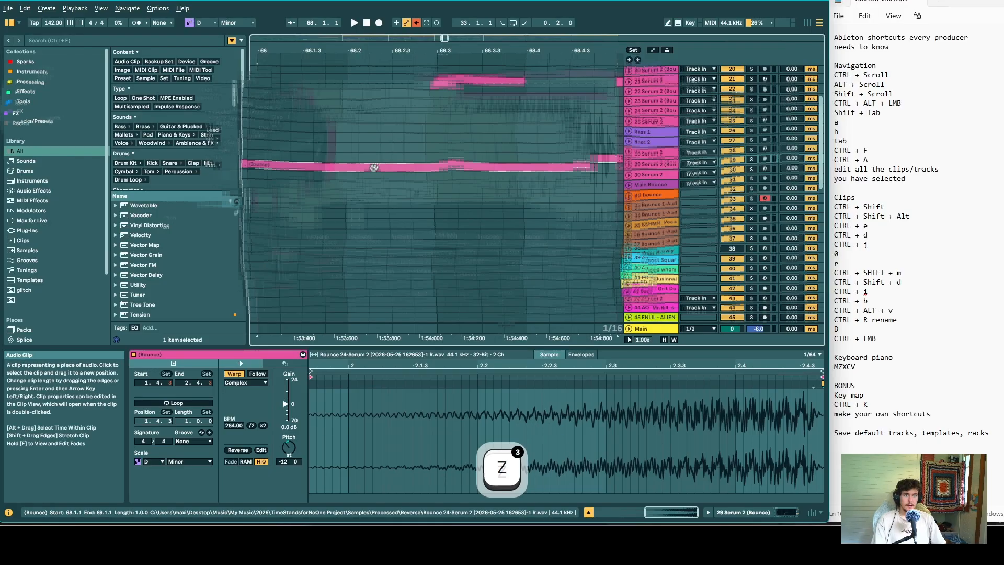
{"action": "key", "text": "x"}
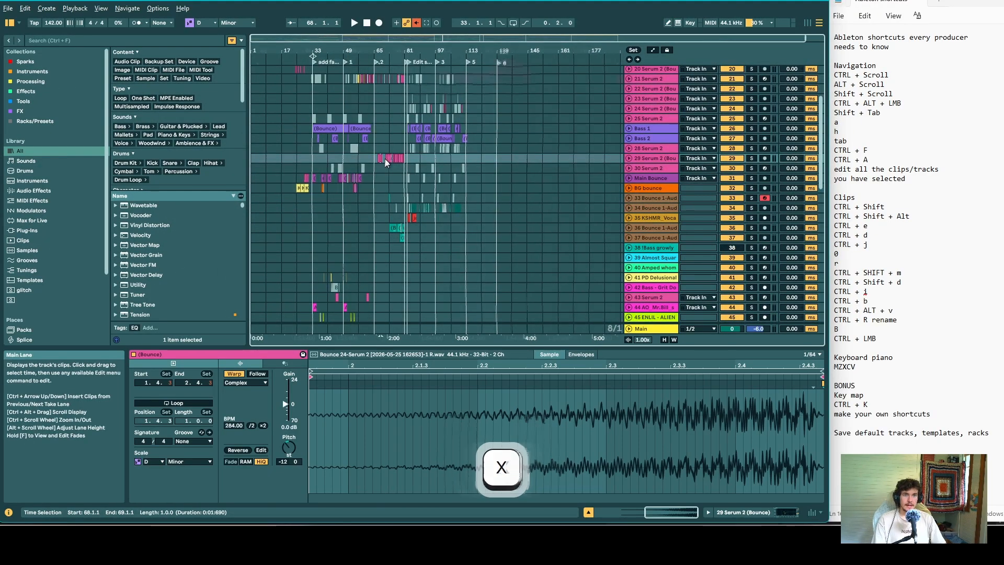
{"action": "key", "text": "z"}
{"action": "key", "text": "x"}
- Select bars 49 to 97 on the 29 Serum 2 track and zoom the arrangement to that selection
{"action": "left_click_drag", "start_coordinate": [352, 159], "coordinate": [450, 157]}
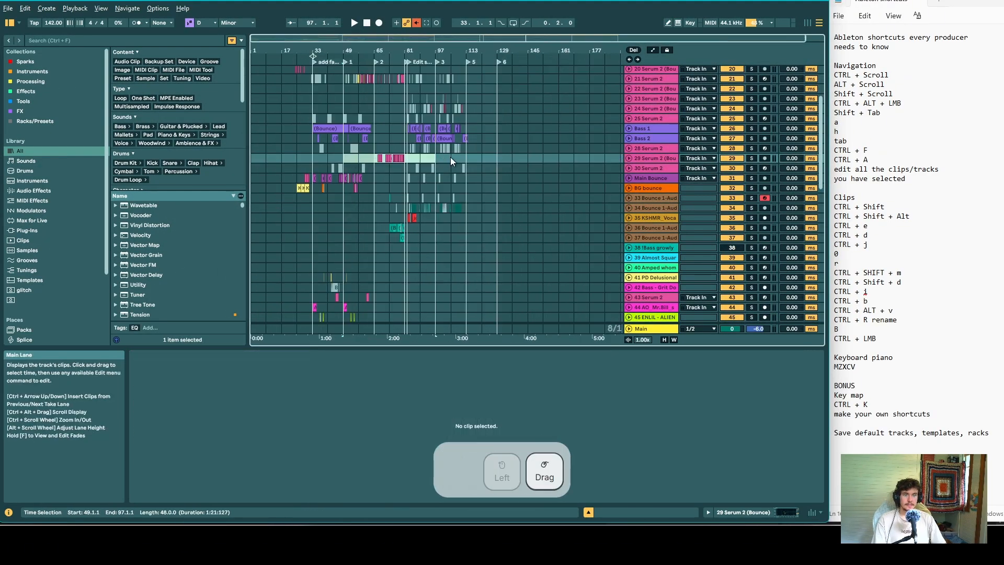
{"action": "key", "text": "z"}
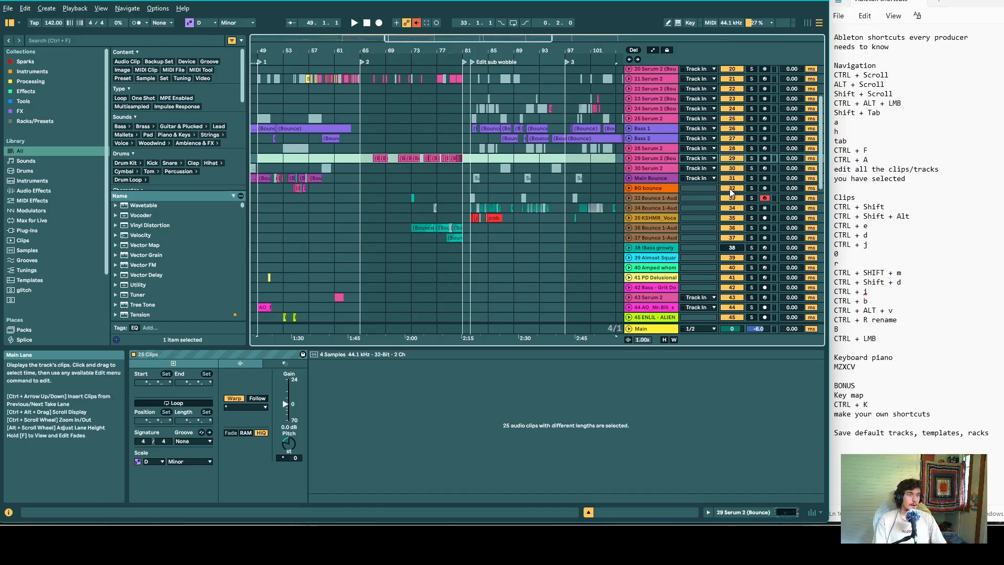
{"action": "scroll", "coordinate": [439, 161], "scroll_direction": "up", "scroll_amount": 5}
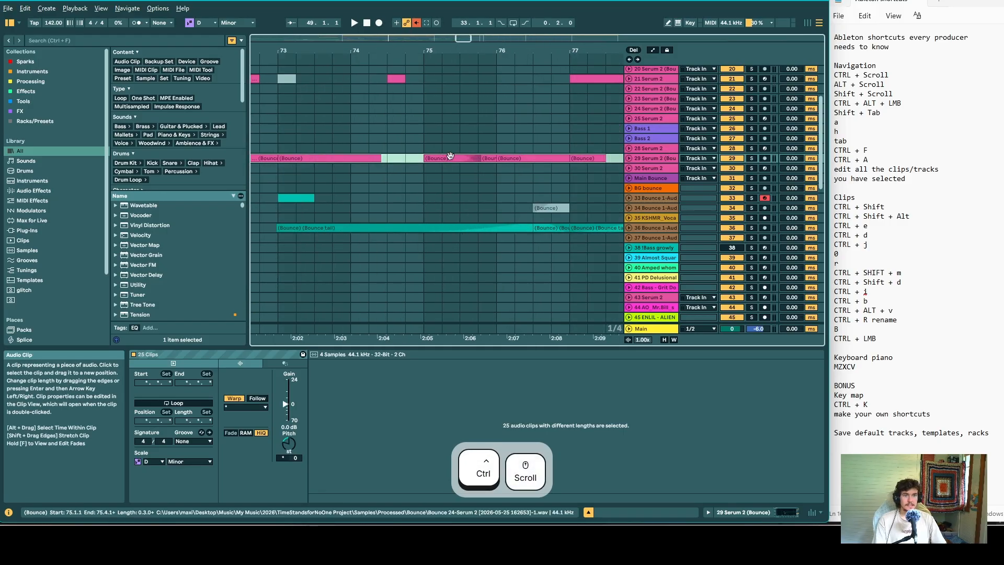
{"action": "key", "text": "x"}
- Place the insert marker at bar 81 on the Bass 2 track and zoom back out to the arrangement overview
{"action": "left_click", "coordinate": [451, 139]}
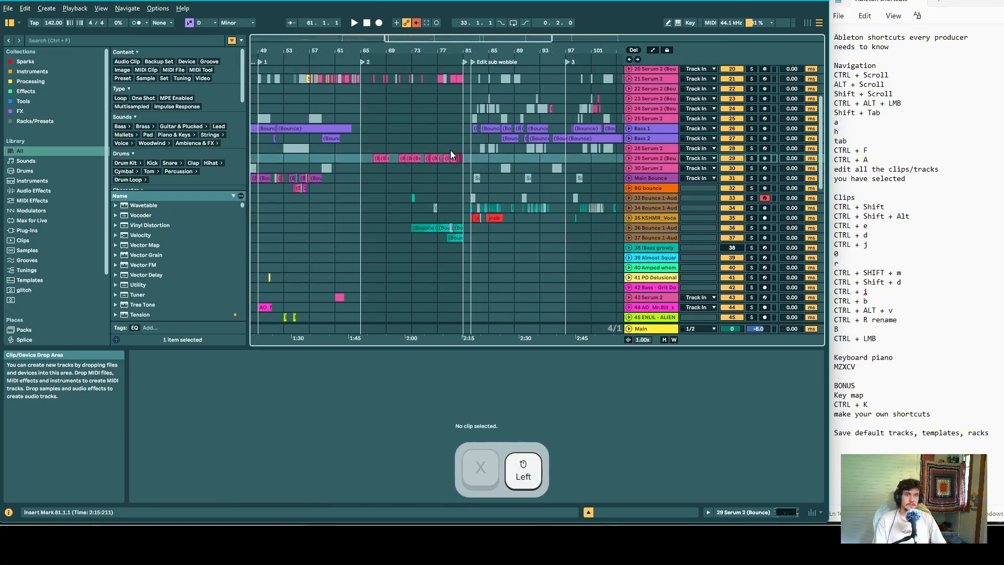
{"action": "scroll", "coordinate": [430, 152], "scroll_direction": "up", "scroll_amount": 3}
{"action": "key", "text": "x"}
{"action": "scroll", "coordinate": [379, 136], "scroll_direction": "down", "scroll_amount": 4}
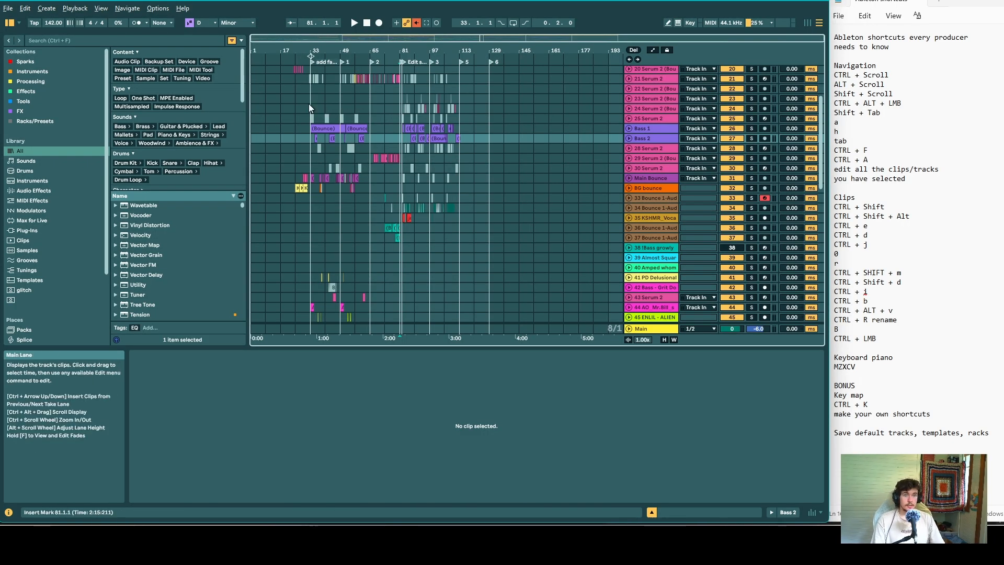
- Select the bounce clip at bar 33 on the Bass 1 track and enlarge that track's height
{"action": "left_click", "coordinate": [321, 128]}
{"action": "scroll", "coordinate": [327, 131], "scroll_direction": "up", "scroll_amount": 3}
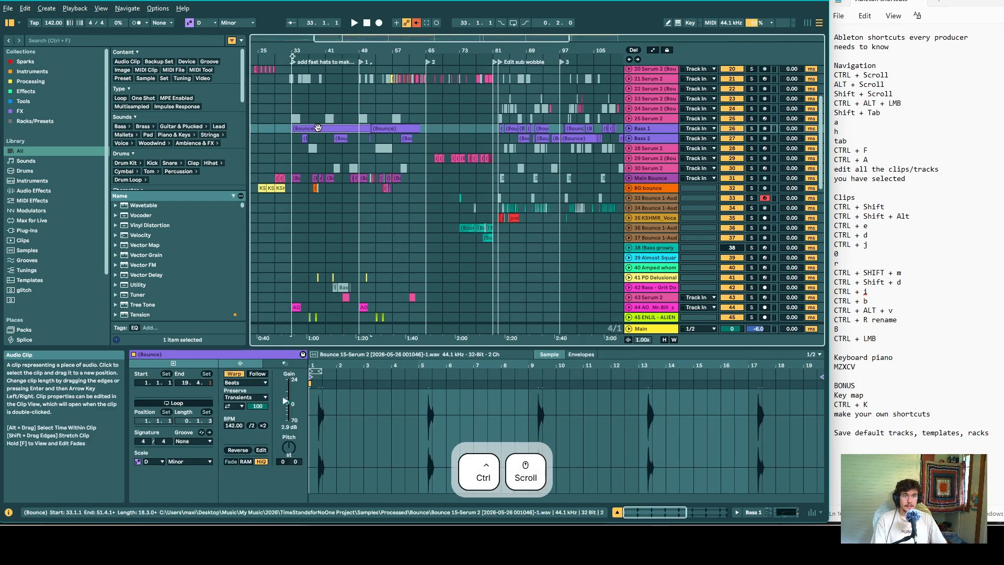
{"action": "scroll", "coordinate": [316, 129], "scroll_direction": "up", "scroll_amount": 4}
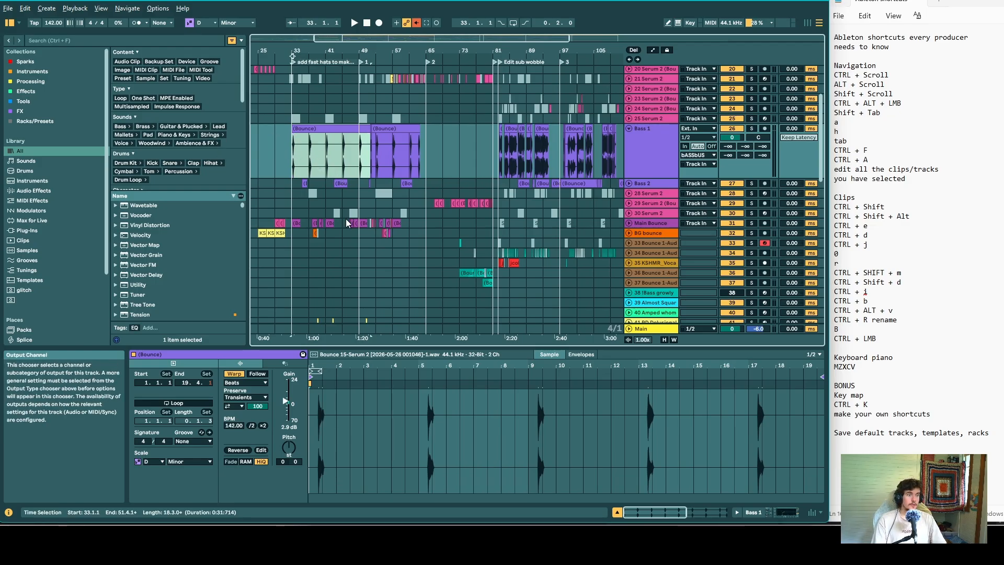
- Try sliding the notes inside the 3 Kikerz clip at bar 37, and undo the slide
{"action": "scroll", "coordinate": [321, 152], "scroll_direction": "up", "scroll_amount": 5, "text": "ctrl"}
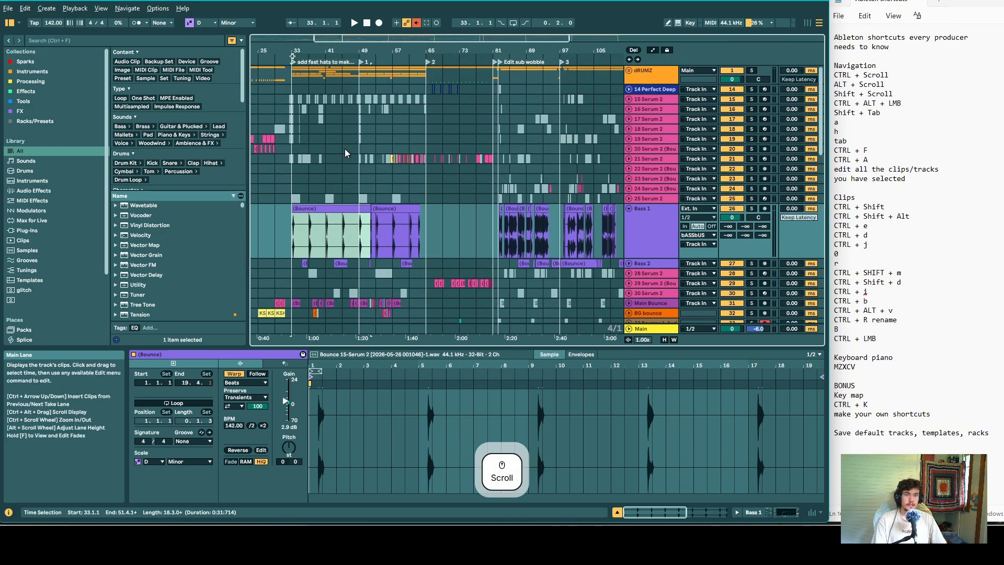
{"action": "scroll", "coordinate": [299, 197], "scroll_direction": "up", "scroll_amount": 3, "text": "ctrl"}
{"action": "scroll", "coordinate": [309, 168], "scroll_direction": "up", "scroll_amount": 8}
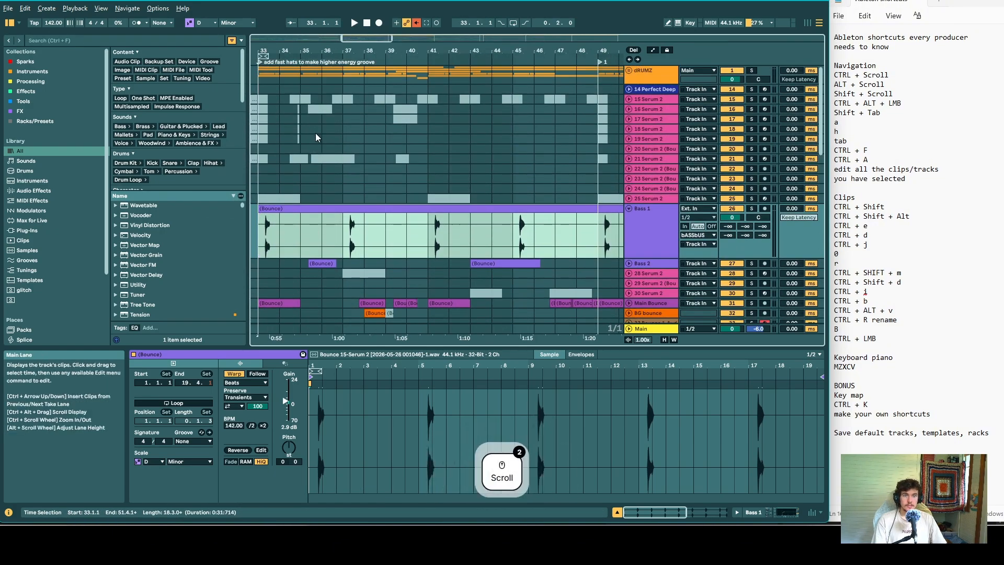
{"action": "scroll", "coordinate": [341, 73], "scroll_direction": "up", "scroll_amount": 3, "text": "alt"}
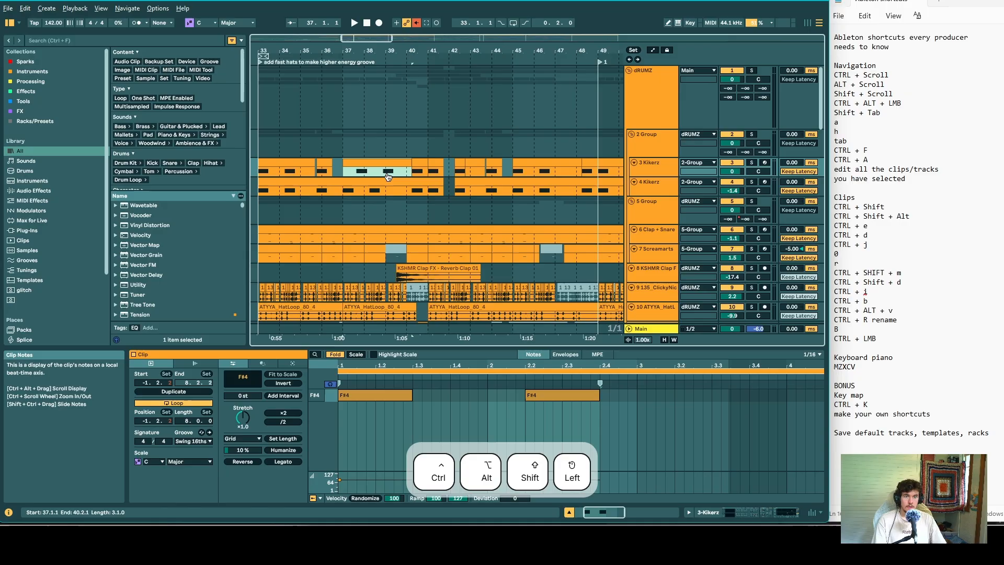
{"action": "key", "text": "ctrl+z"}
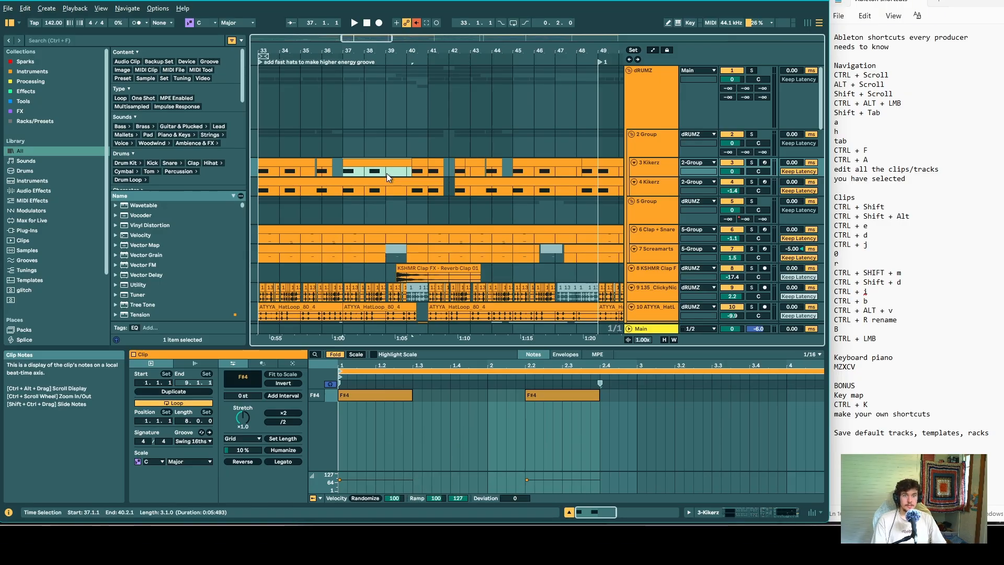
- Slide the waveform inside the Bass 1 bounce clip that starts at bar 33
{"action": "scroll", "coordinate": [387, 174], "scroll_direction": "down", "scroll_amount": 10}
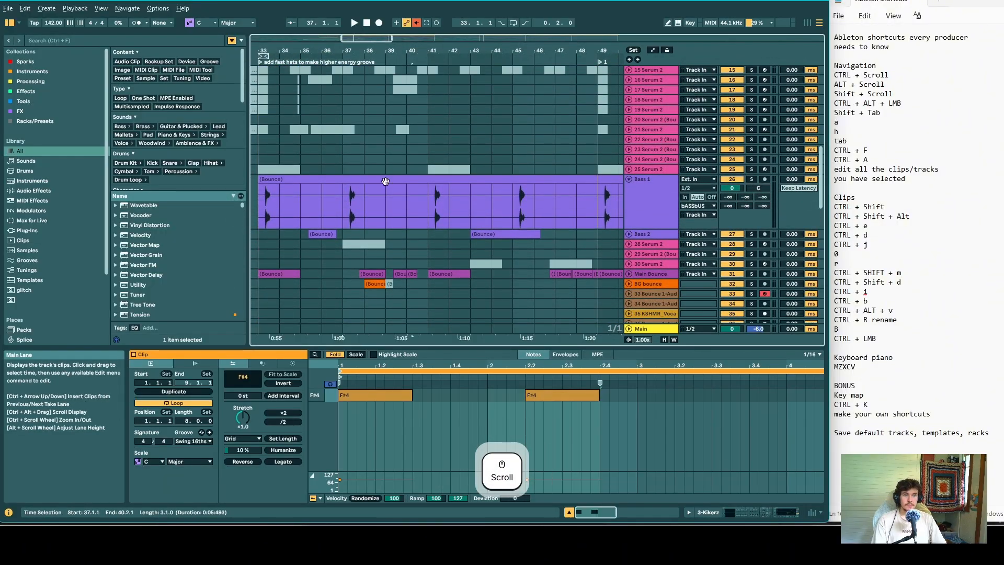
{"action": "scroll", "coordinate": [378, 216], "scroll_direction": "down", "scroll_amount": 1}
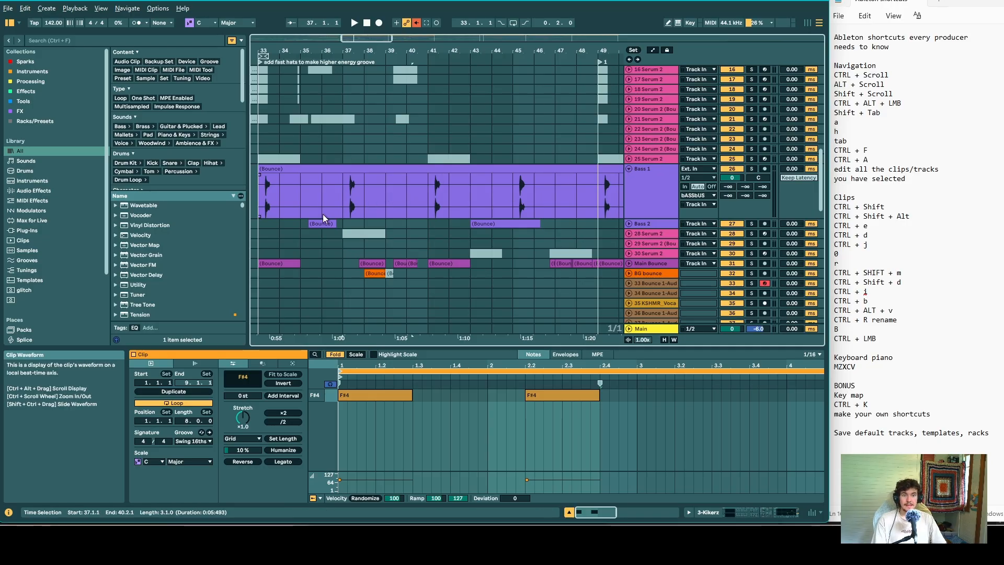
{"action": "key", "text": "ctrl+shift"}
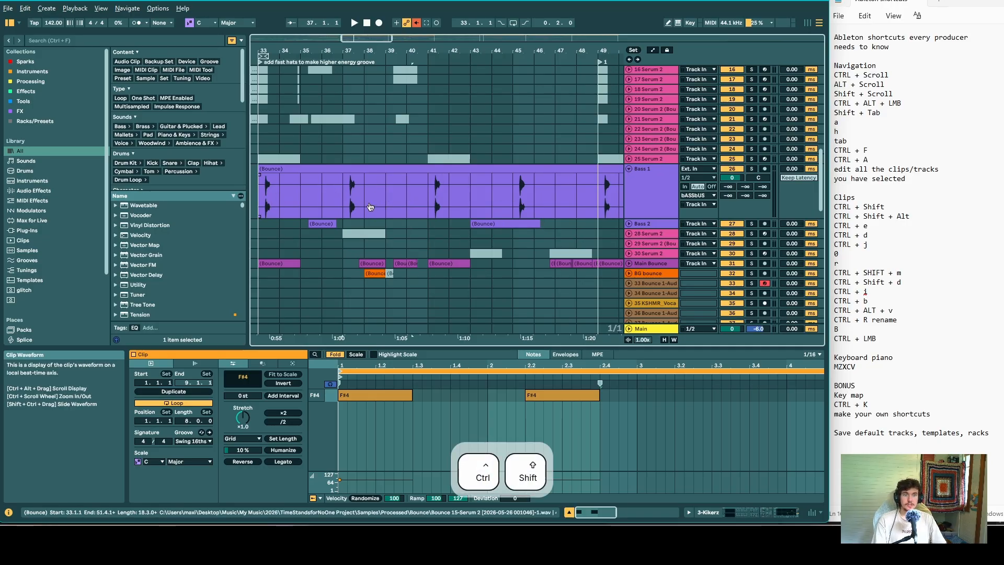
{"action": "mouse_move", "coordinate": [347, 203]}
{"action": "left_mouse_down"}
{"action": "mouse_move", "coordinate": [471, 206]}
{"action": "mouse_move", "coordinate": [349, 204]}
{"action": "left_mouse_up"}
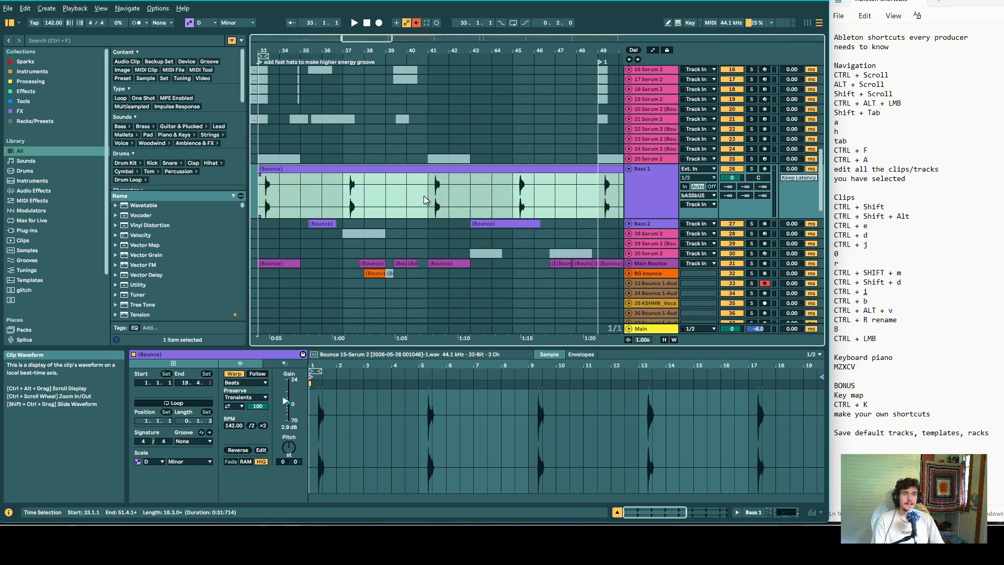
- Narrow the arrangement grid to 1/4 and widen it back to 1/1
{"action": "key", "text": "ctrl"}
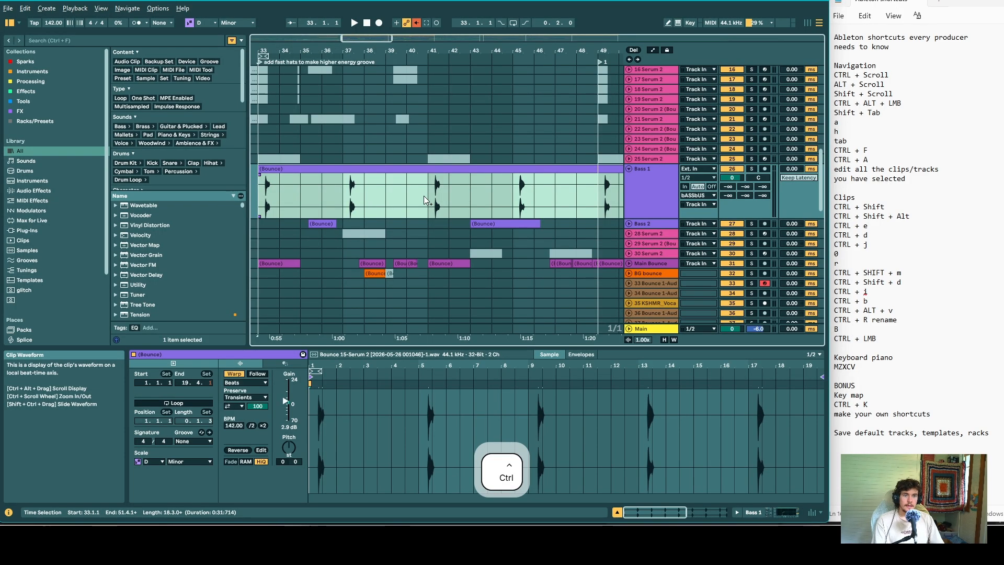
{"action": "key", "text": "ctrl+1"}
{"action": "key", "text": "ctrl+1"}
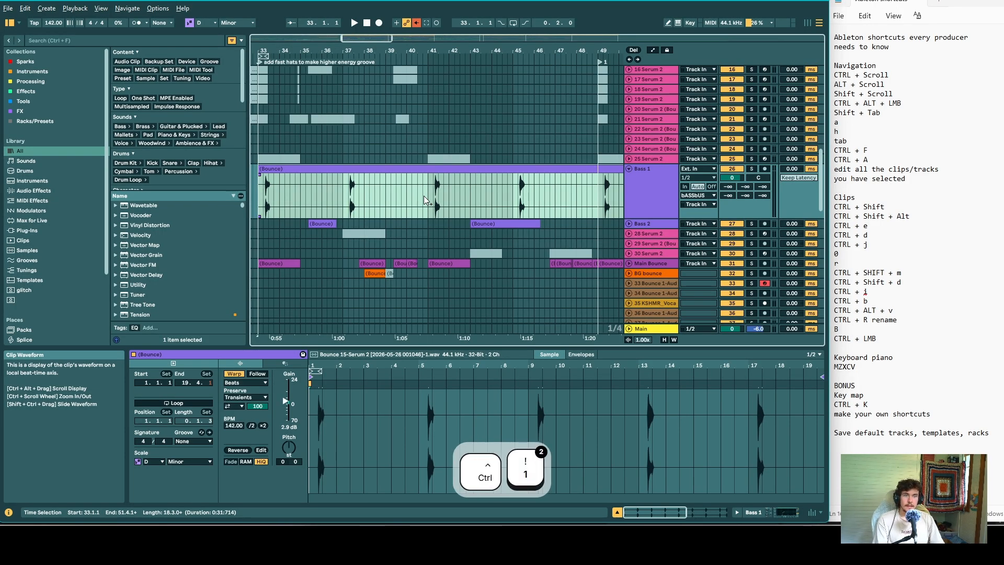
{"action": "key", "text": "ctrl+2"}
{"action": "key", "text": "ctrl+2"}
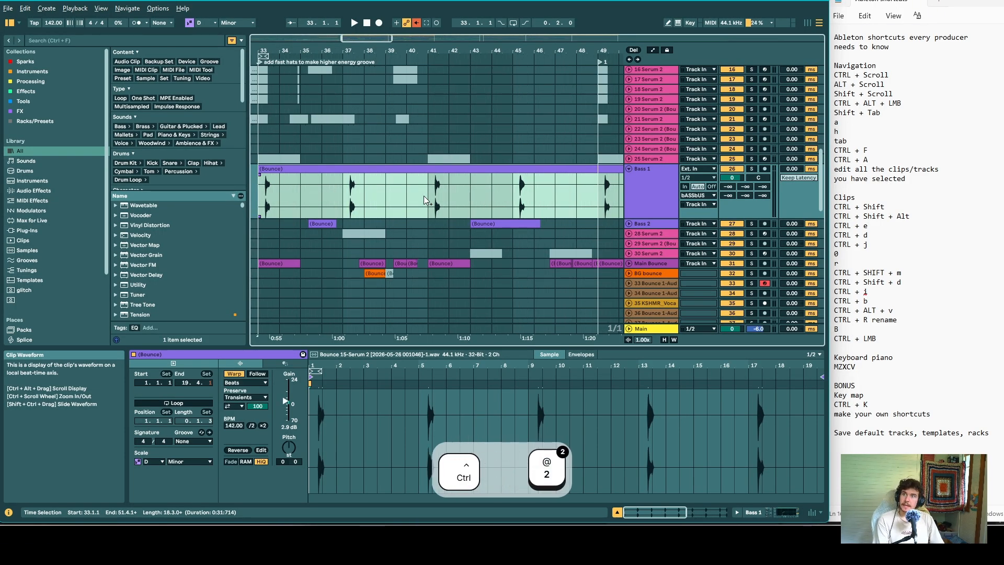
- Switch the arrangement grid to 1/2T triplets, narrow it to 1/4T, and return it to 1/1
{"action": "key", "text": "ctrl+3"}
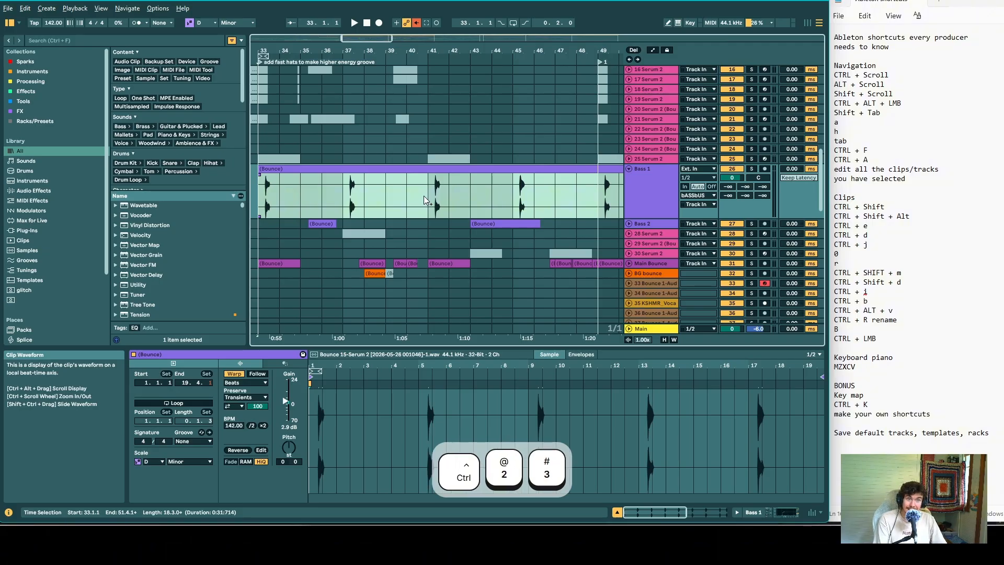
{"action": "key", "text": "ctrl+3"}
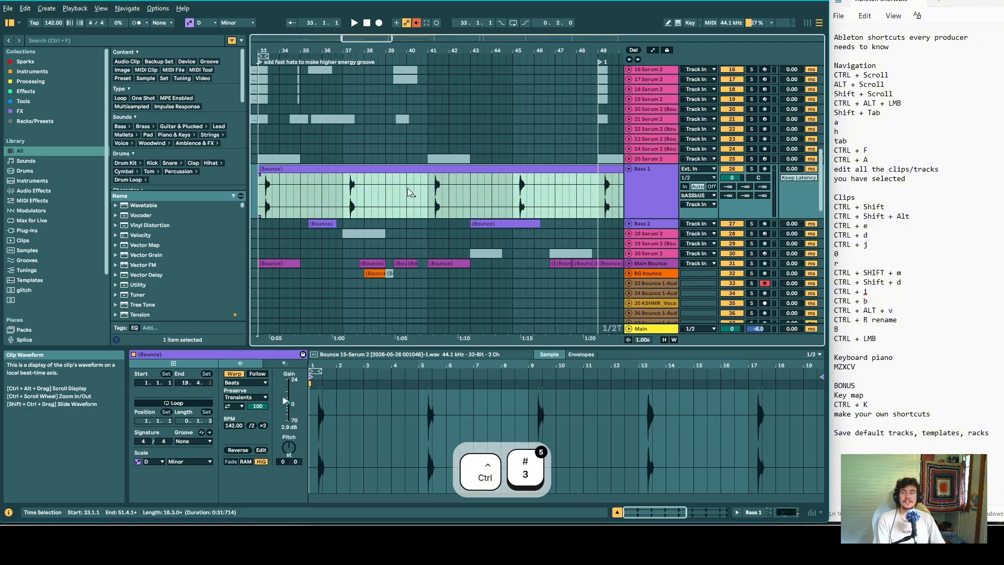
{"action": "left_click", "coordinate": [369, 453]}
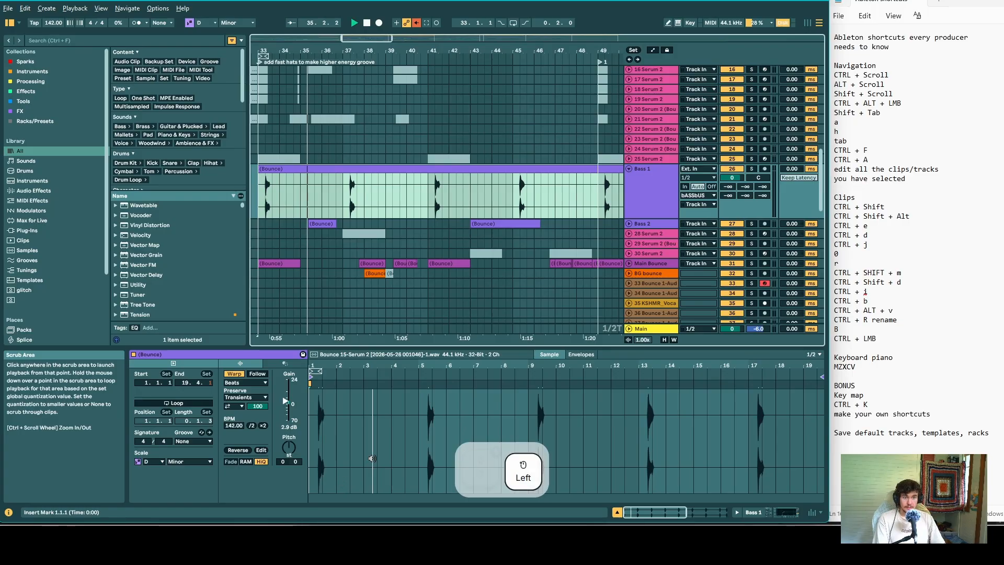
{"action": "key", "text": "space"}
{"action": "key", "text": "ctrl+1"}
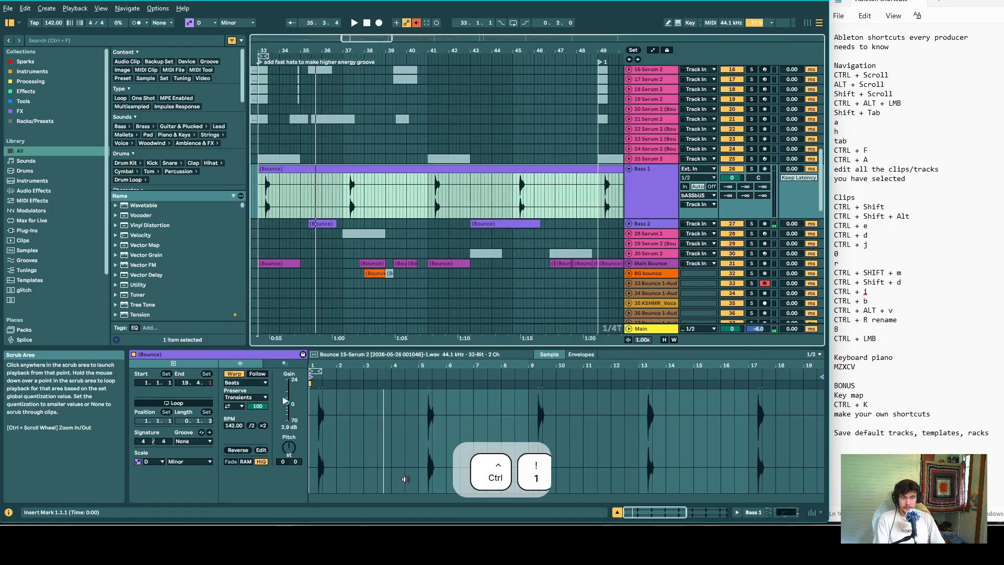
{"action": "key", "text": "ctrl+2"}
{"action": "key", "text": "ctrl+2"}
- Select the 3 Kikerz clip at bar 37 and widen the arrangement grid to 2/1
{"action": "scroll", "coordinate": [360, 225], "scroll_direction": "up", "scroll_amount": 3}
{"action": "scroll", "coordinate": [359, 220], "scroll_direction": "up", "scroll_amount": 5}
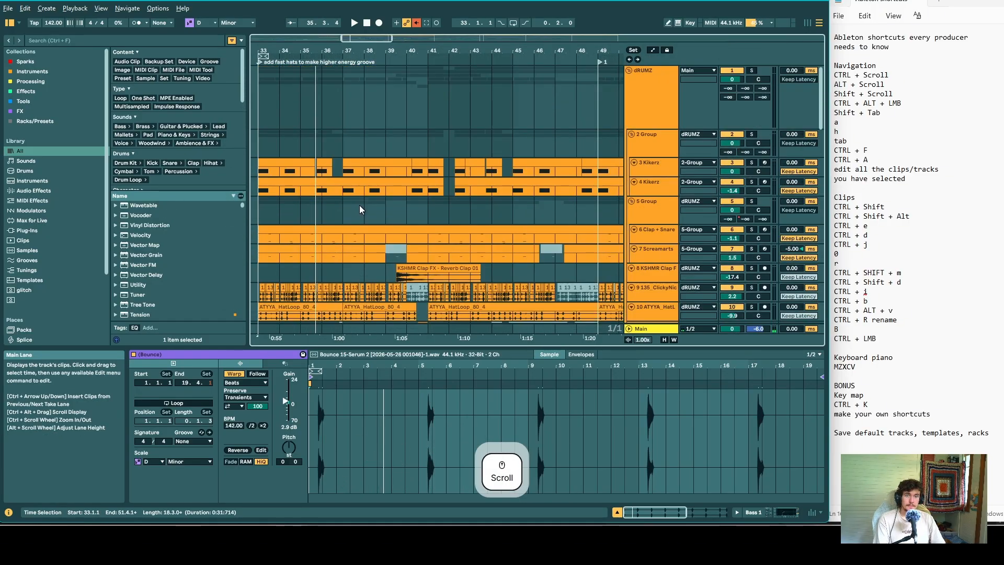
{"action": "left_click", "coordinate": [356, 167]}
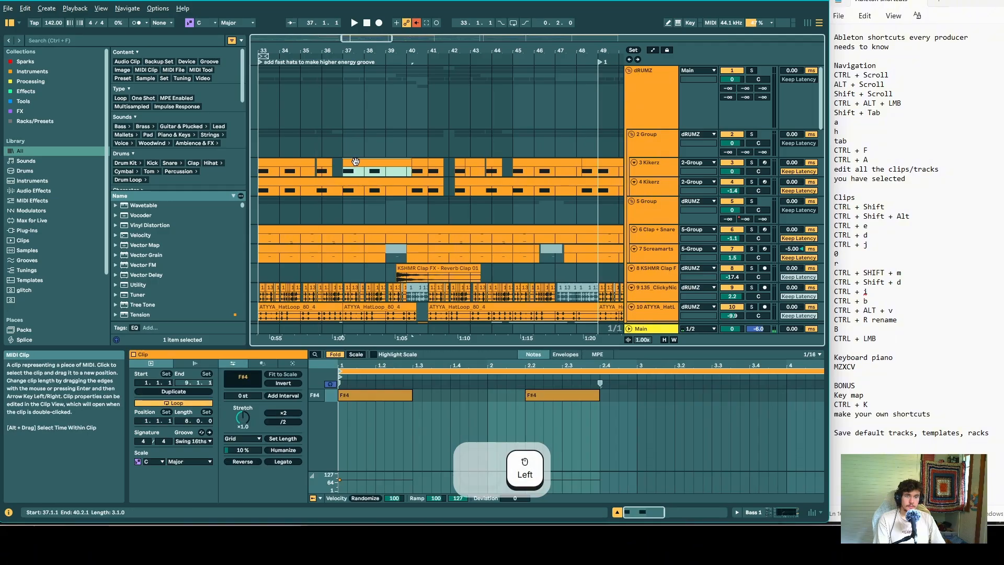
{"action": "key", "text": "ctrl+2"}
- In the Kikerz clip's note editor, widen and narrow the grid, toggle triplets on and off, and leave the grid at 1/4
{"action": "left_click", "coordinate": [398, 413]}
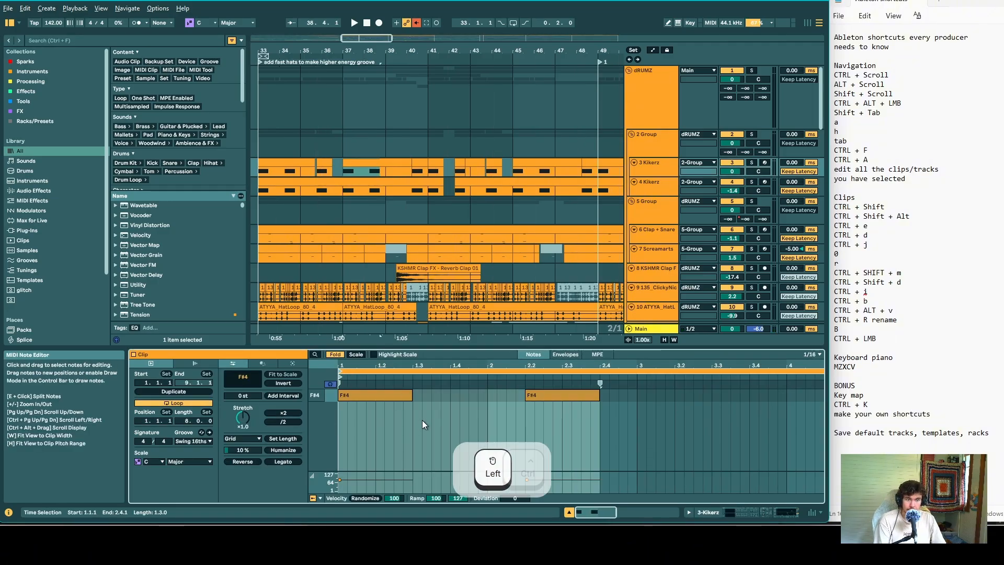
{"action": "key", "text": "ctrl+2"}
{"action": "key", "text": "ctrl+2"}
{"action": "key", "text": "ctrl+1"}
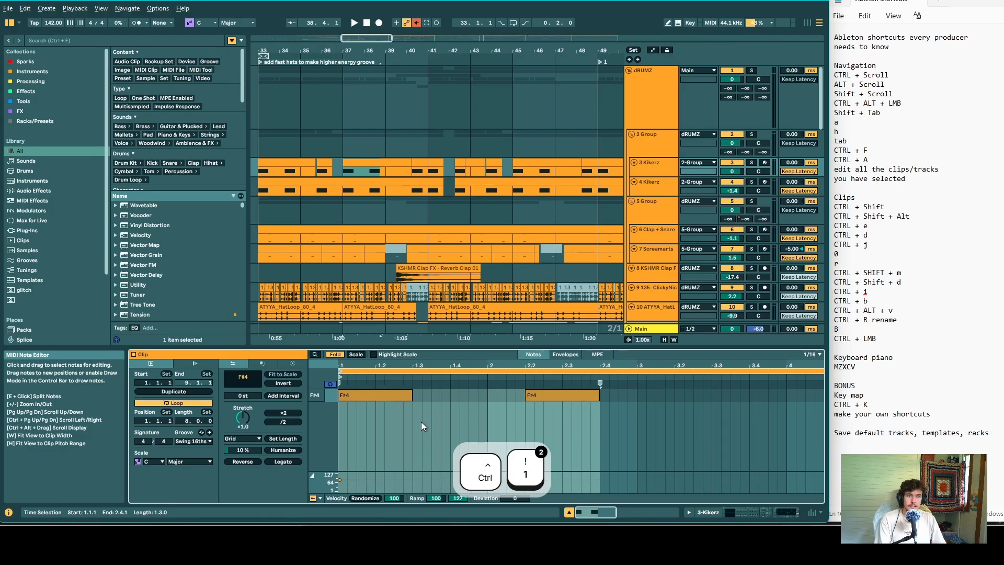
{"action": "key", "text": "ctrl+2"}
{"action": "key", "text": "ctrl+2"}
{"action": "key", "text": "ctrl+1"}
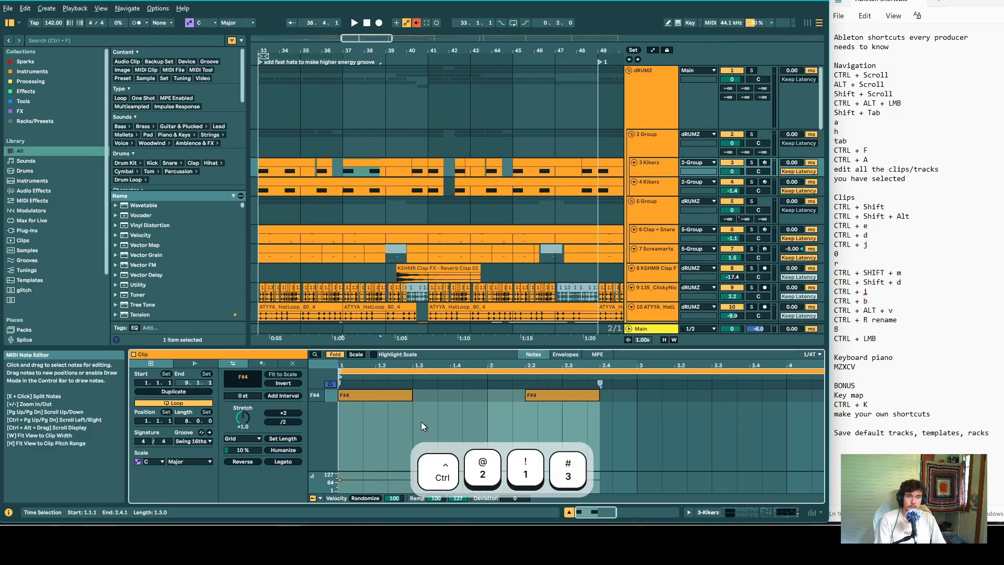
{"action": "key", "text": "ctrl+3"}
{"action": "key", "text": "ctrl+3"}
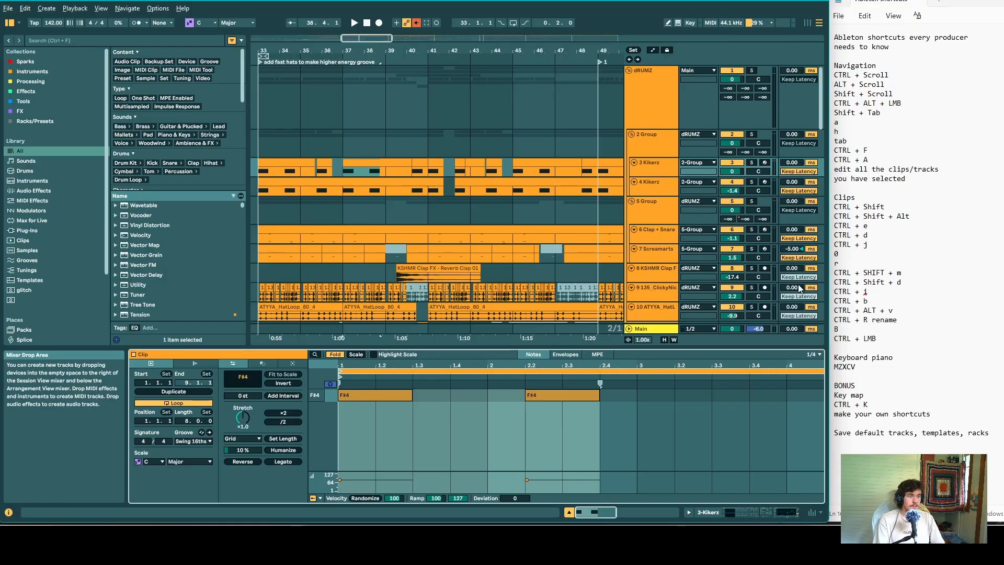
- Select the Bass 1 bounce clip at bar 33 and slide its waveform with the arrangement grid at 2/1
{"action": "scroll", "coordinate": [271, 265], "scroll_direction": "down", "scroll_amount": 8}
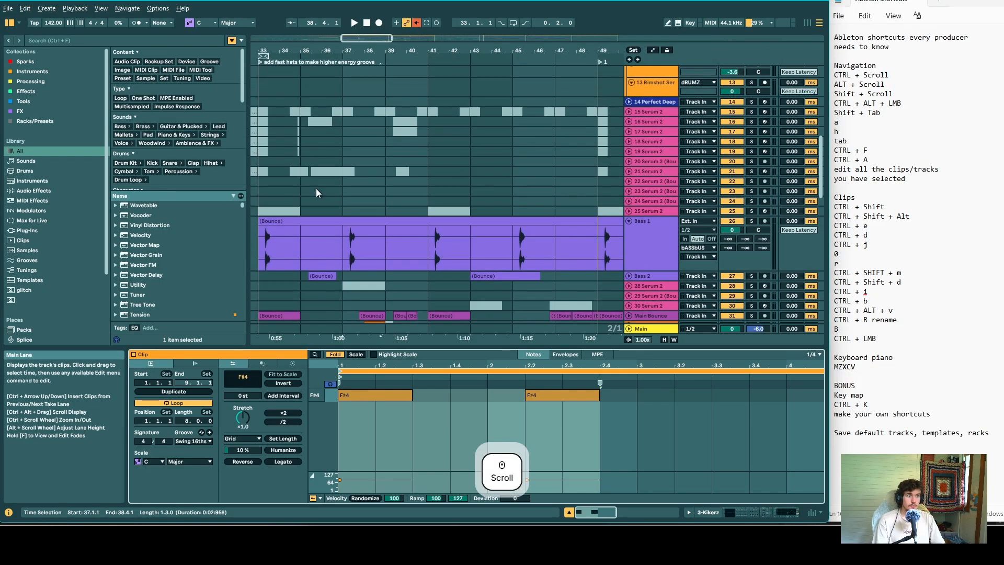
{"action": "left_click", "coordinate": [343, 242]}
{"action": "left_click", "coordinate": [341, 243], "text": "ctrl+shift"}
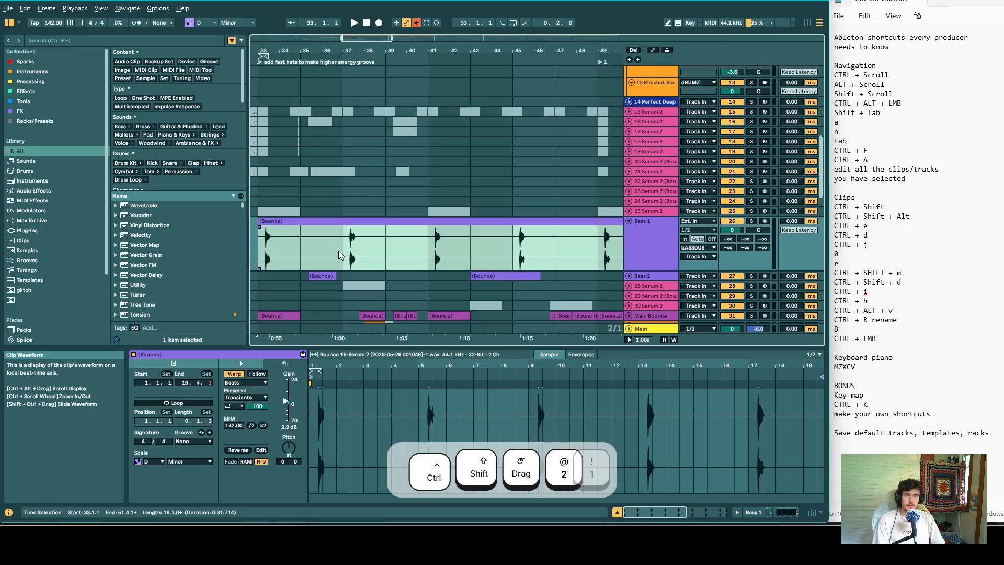
- Narrow the arrangement grid to 1/1 and slide the waveform inside the Bass 1 bounce clip
{"action": "key", "text": "ctrl+1"}
{"action": "left_click", "coordinate": [346, 256]}
{"action": "mouse_move", "coordinate": [346, 256]}
{"action": "left_mouse_down"}
{"action": "mouse_move", "coordinate": [379, 258]}
{"action": "mouse_move", "coordinate": [347, 260]}
{"action": "left_mouse_up"}
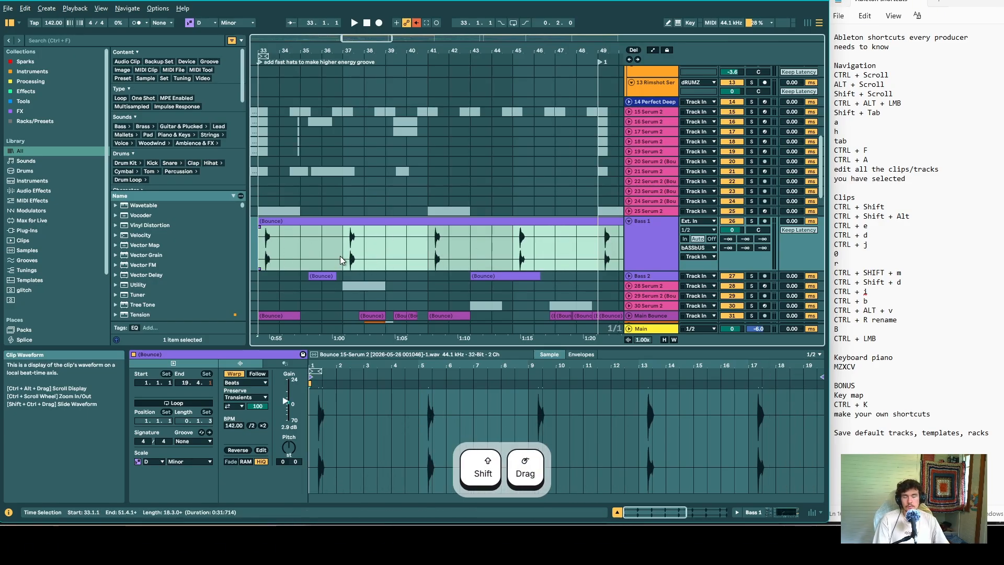
- Try moving the Bass 1 bounce clip off the grid to about 33.1.4, and undo the moves
{"action": "left_click", "coordinate": [306, 220]}
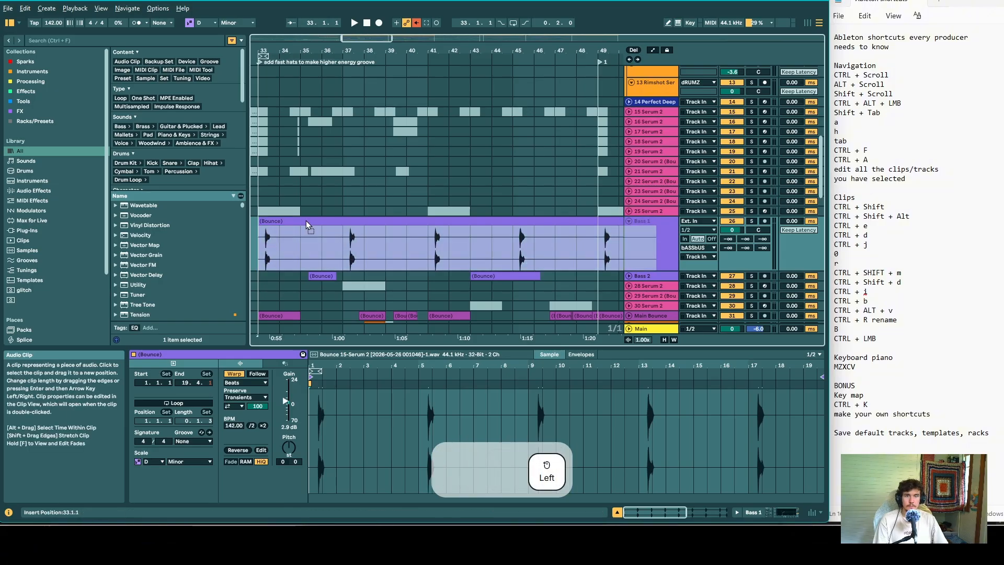
{"action": "mouse_move", "coordinate": [303, 222]}
{"action": "left_mouse_down"}
{"action": "mouse_move", "coordinate": [376, 221]}
{"action": "mouse_move", "coordinate": [299, 227]}
{"action": "left_mouse_up"}
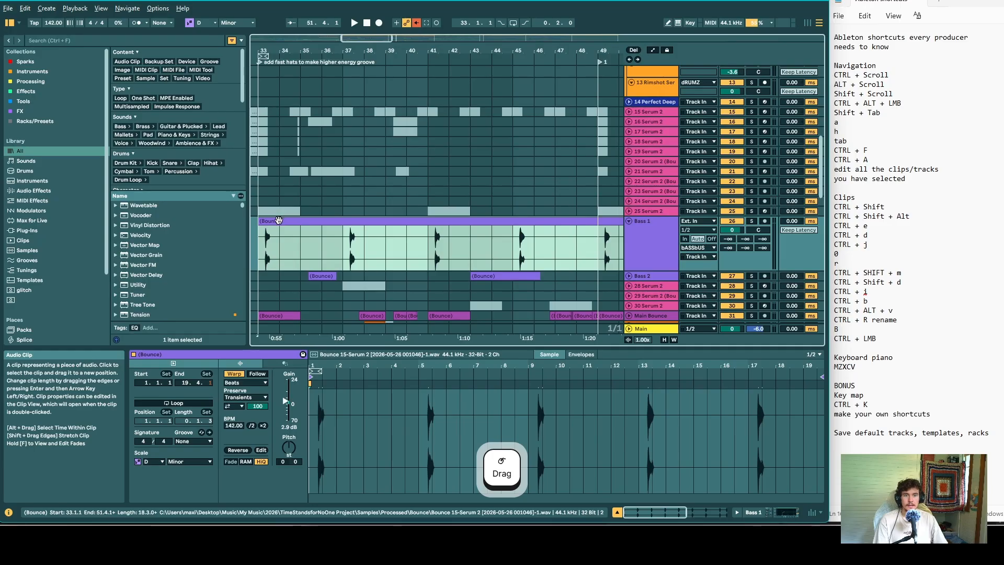
{"action": "left_click", "coordinate": [279, 221]}
{"action": "right_click", "coordinate": [279, 220]}
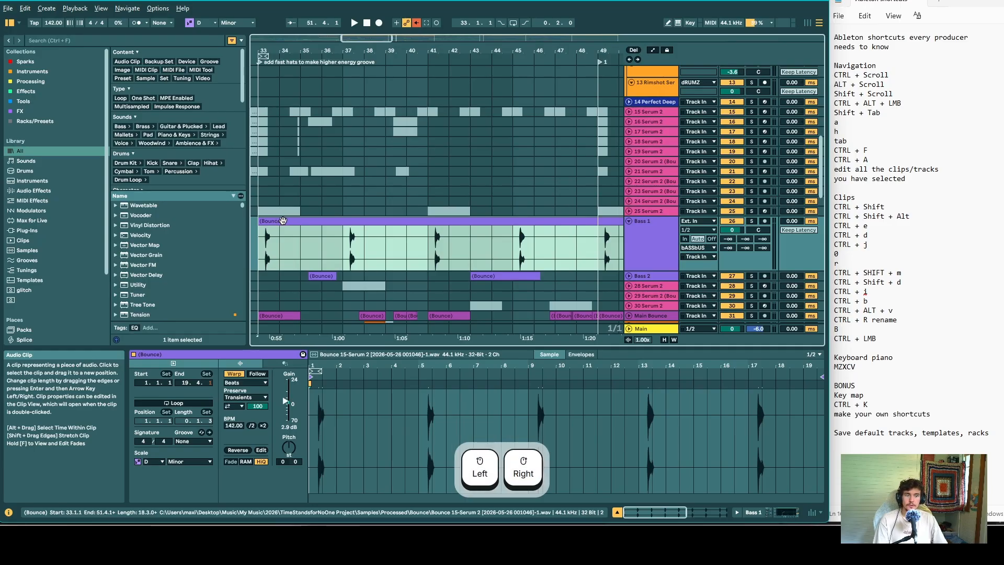
{"action": "left_click", "coordinate": [289, 223]}
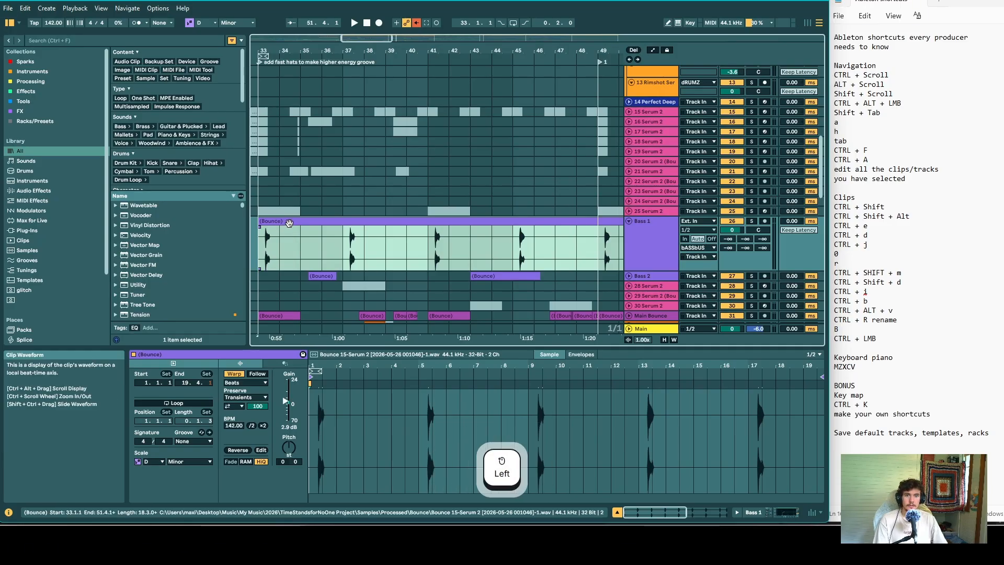
{"action": "left_click_drag", "start_coordinate": [290, 223], "coordinate": [296, 228]}
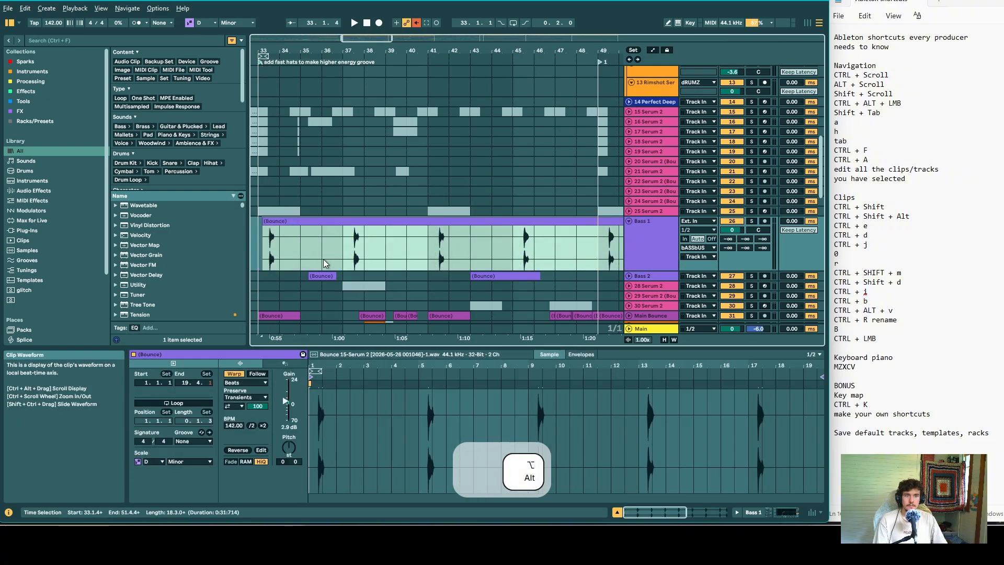
{"action": "key", "text": "ctrl+z"}
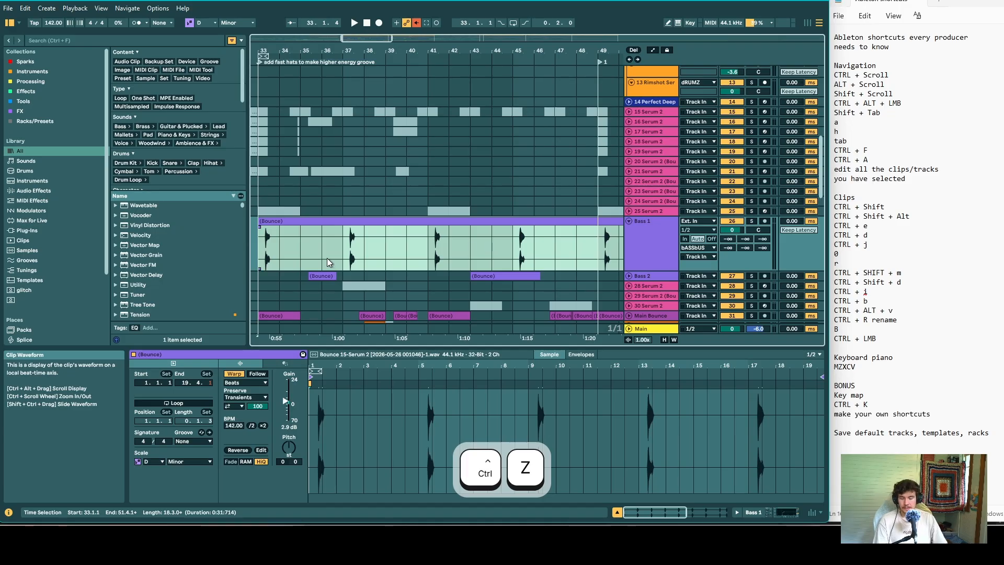
{"action": "left_click_drag", "start_coordinate": [307, 253], "coordinate": [355, 268]}
{"action": "key", "text": "ctrl+z"}
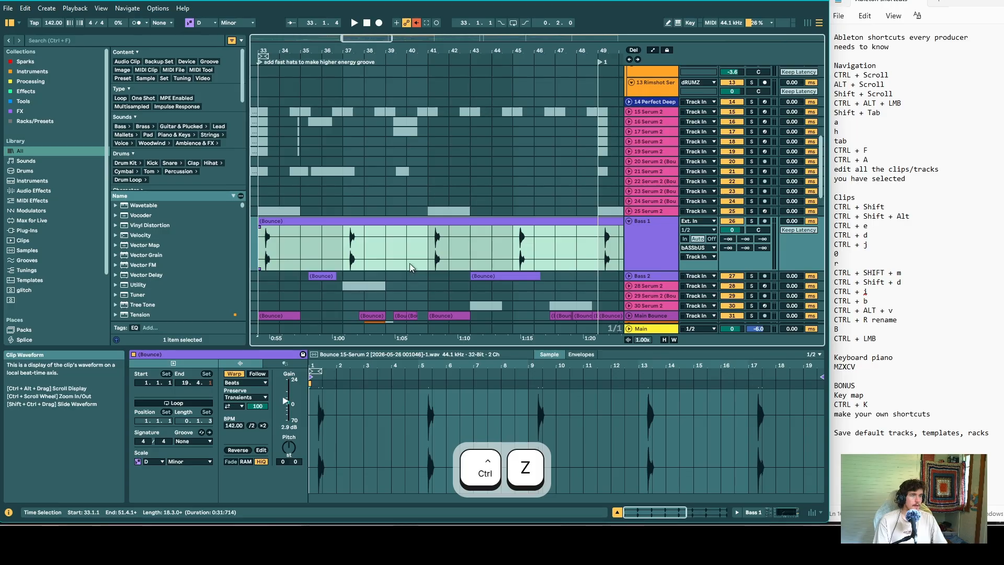
- Split the 3 Kikerz clip at 38.1.1
{"action": "left_click", "coordinate": [386, 261]}
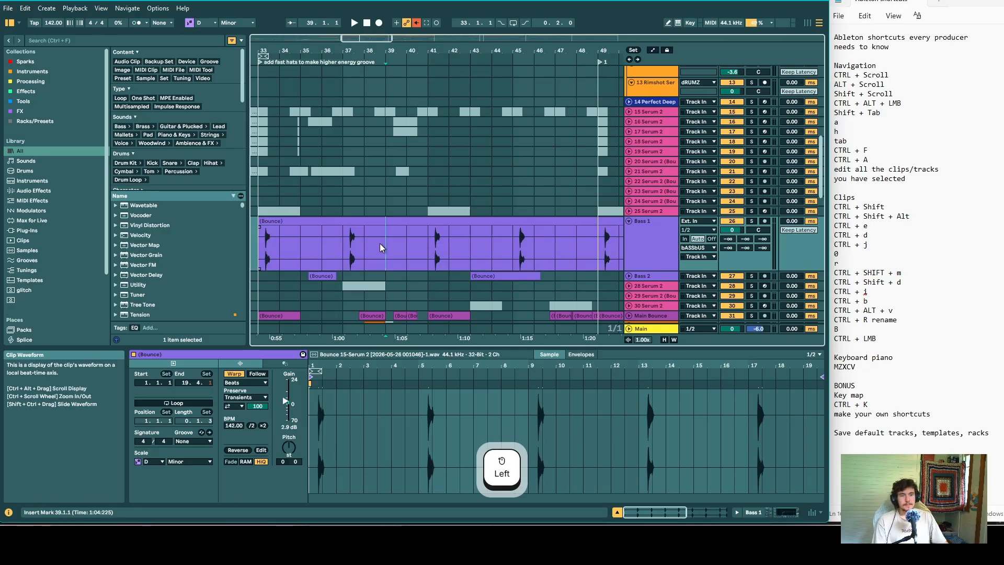
{"action": "scroll", "coordinate": [379, 243], "scroll_direction": "up", "scroll_amount": 5}
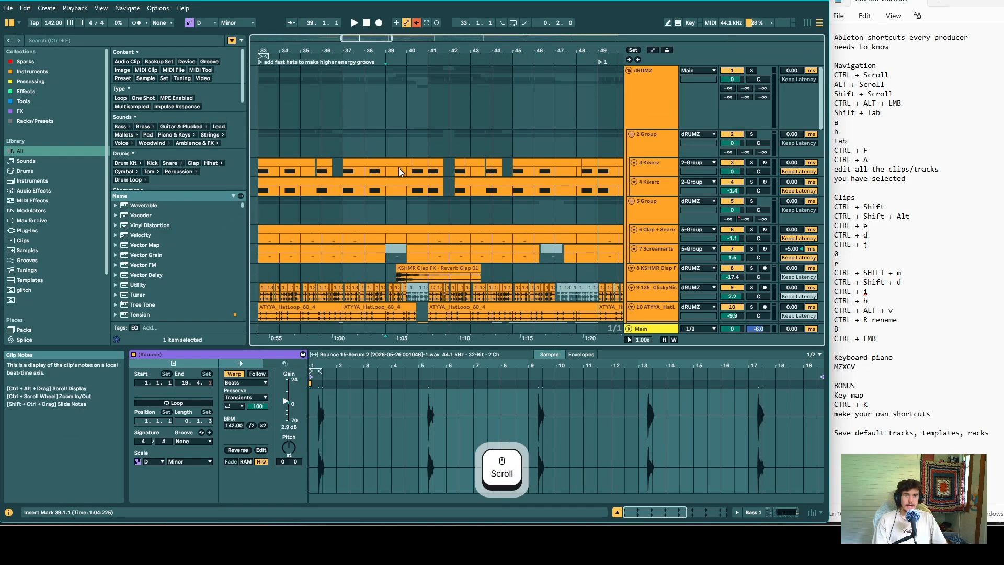
{"action": "left_click", "coordinate": [365, 171]}
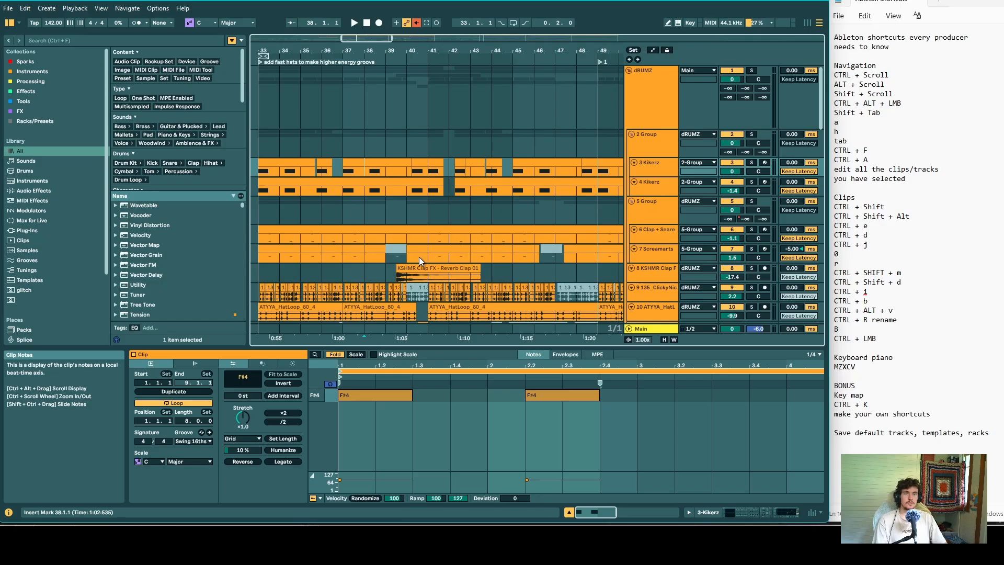
{"action": "key", "text": "ctrl+e"}
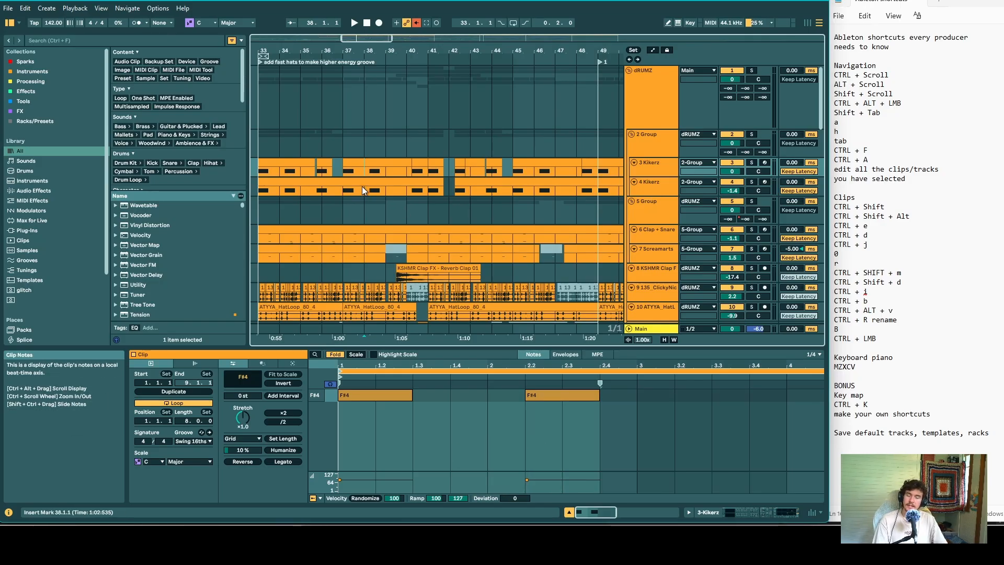
- Select the separate 3 Kikerz pieces on either side of the bar 38 split in turn
{"action": "left_click", "coordinate": [391, 141]}
{"action": "left_click", "coordinate": [385, 161]}
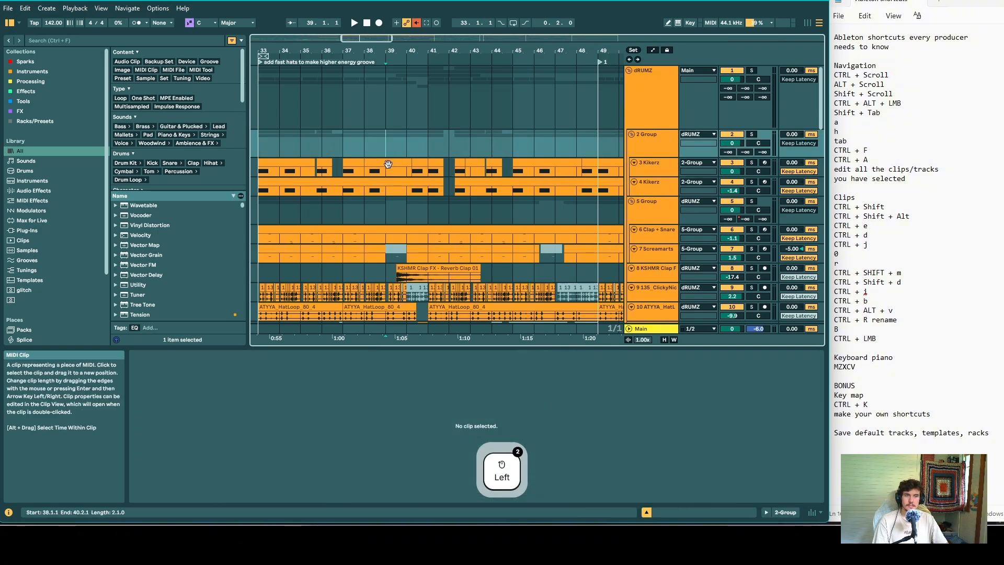
{"action": "left_click", "coordinate": [381, 162]}
{"action": "left_click", "coordinate": [367, 163]}
{"action": "left_click", "coordinate": [358, 164]}
{"action": "left_click", "coordinate": [372, 164]}
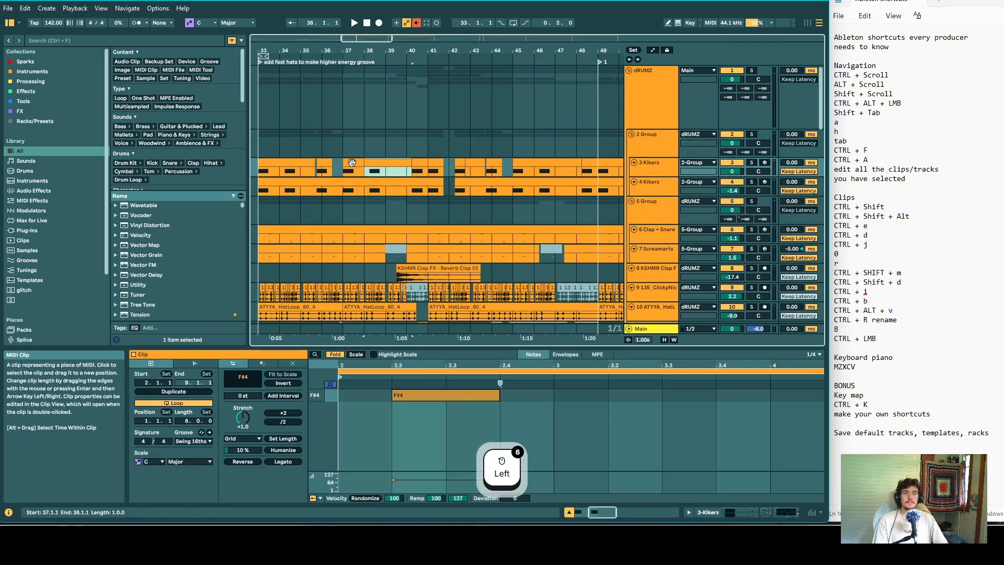
{"action": "left_click", "coordinate": [358, 164]}
{"action": "left_click", "coordinate": [372, 163]}
{"action": "left_click", "coordinate": [358, 164]}
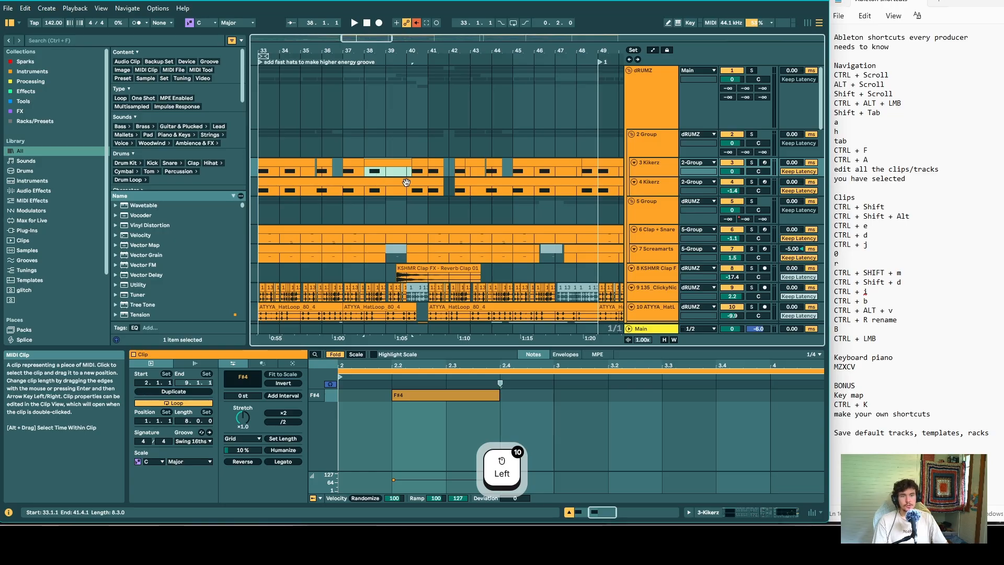
- Place the insert mark off the grid at about 39.3.1 in the 3 Kikerz clip and split it there
{"action": "left_click", "coordinate": [385, 177]}
{"action": "left_click", "coordinate": [376, 172], "text": "alt"}
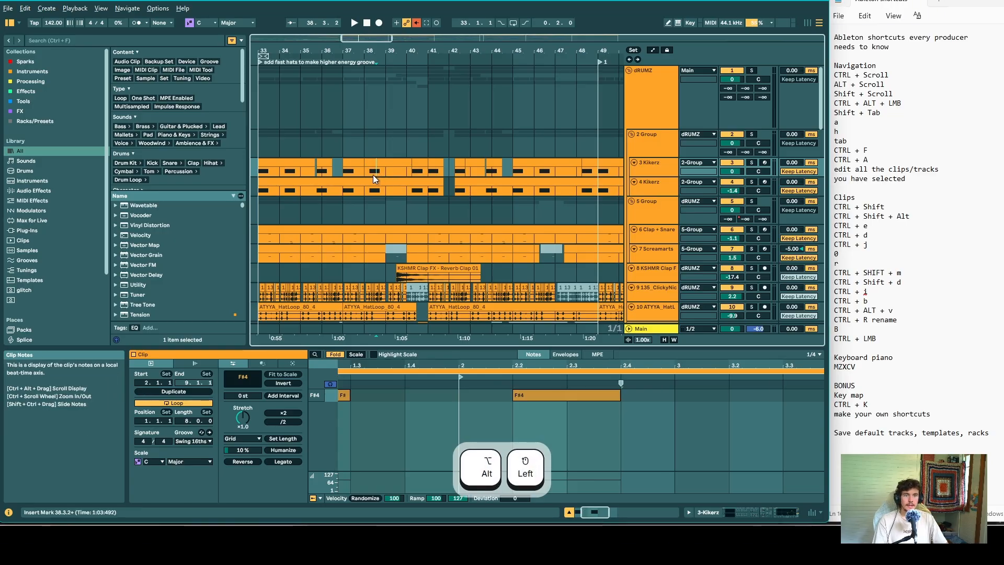
{"action": "left_click", "coordinate": [398, 174], "text": "alt"}
{"action": "left_click", "coordinate": [399, 173], "text": "alt"}
{"action": "left_click", "coordinate": [392, 171], "text": "alt"}
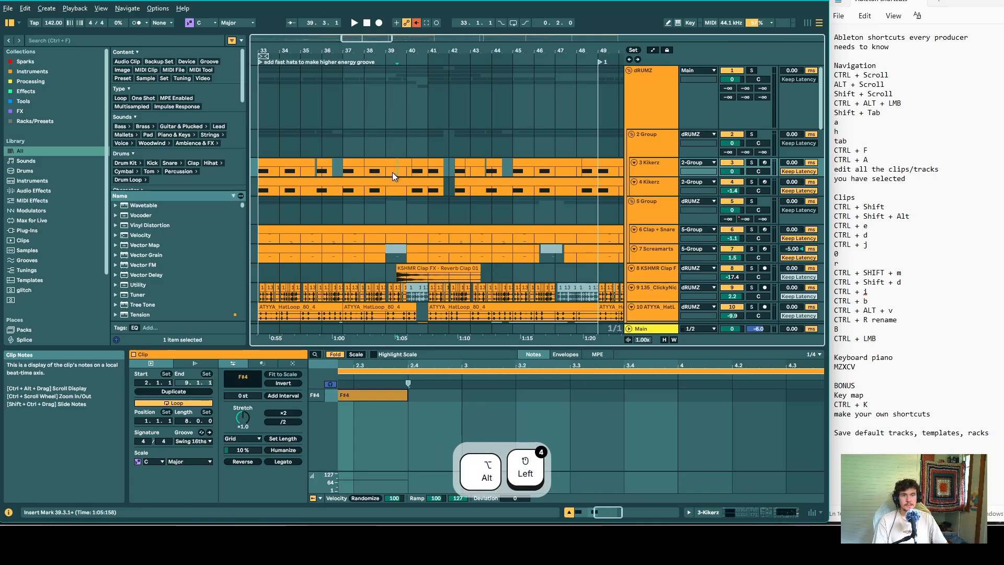
{"action": "left_click", "coordinate": [396, 171], "text": "alt"}
{"action": "left_click", "coordinate": [399, 171], "text": "alt"}
{"action": "left_click", "coordinate": [403, 172], "text": "alt"}
{"action": "left_click", "coordinate": [396, 171], "text": "alt"}
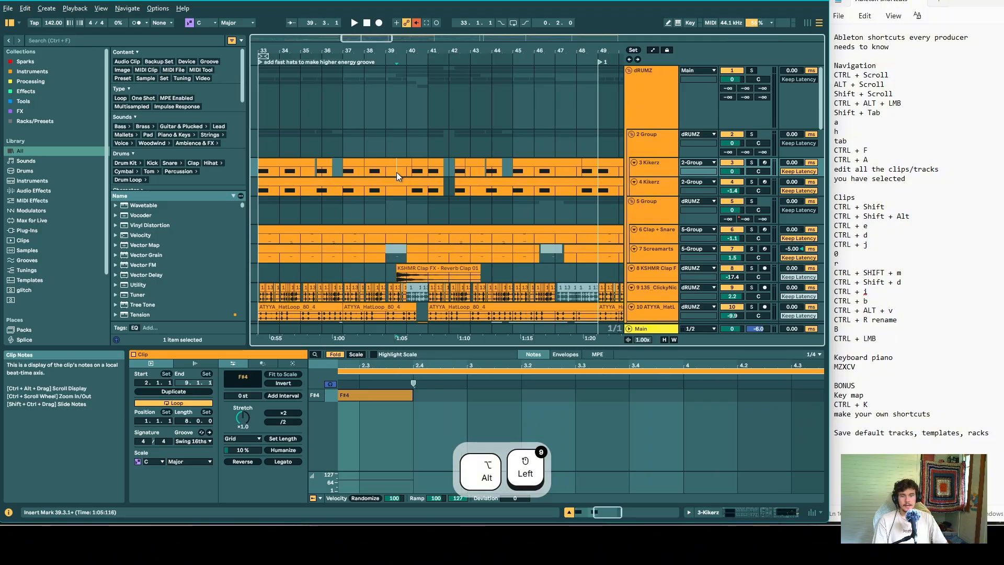
{"action": "key", "text": "ctrl+e"}
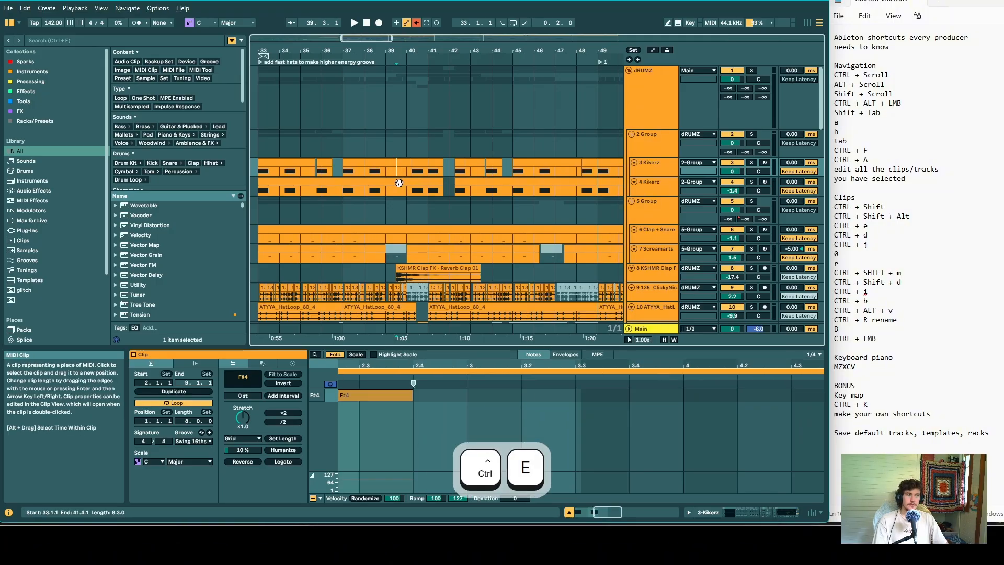
- Duplicate the 4 Kikerz clip that starts at bar 33, and undo the duplication
{"action": "key", "text": "Down"}
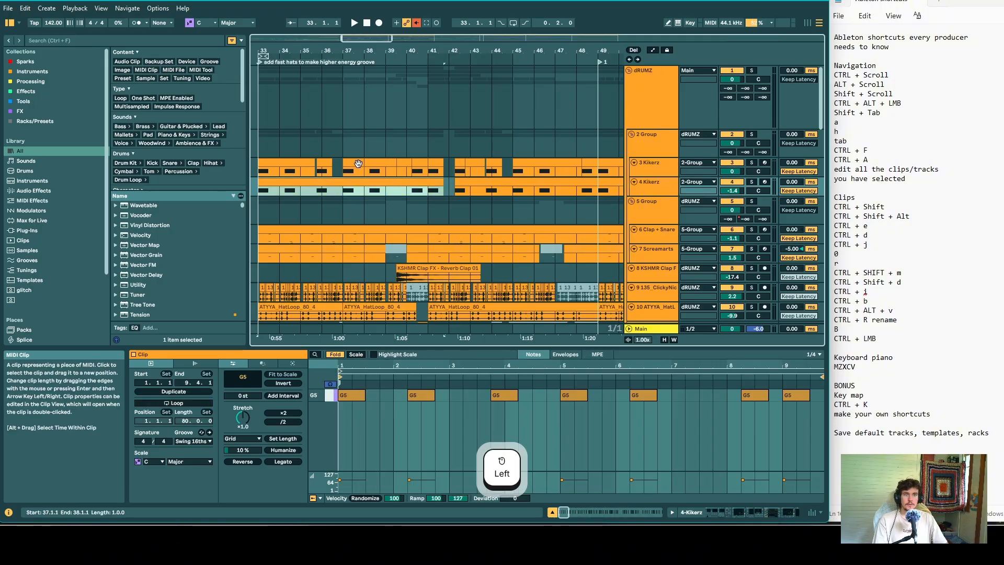
{"action": "left_click", "coordinate": [384, 190]}
{"action": "left_click", "coordinate": [381, 183]}
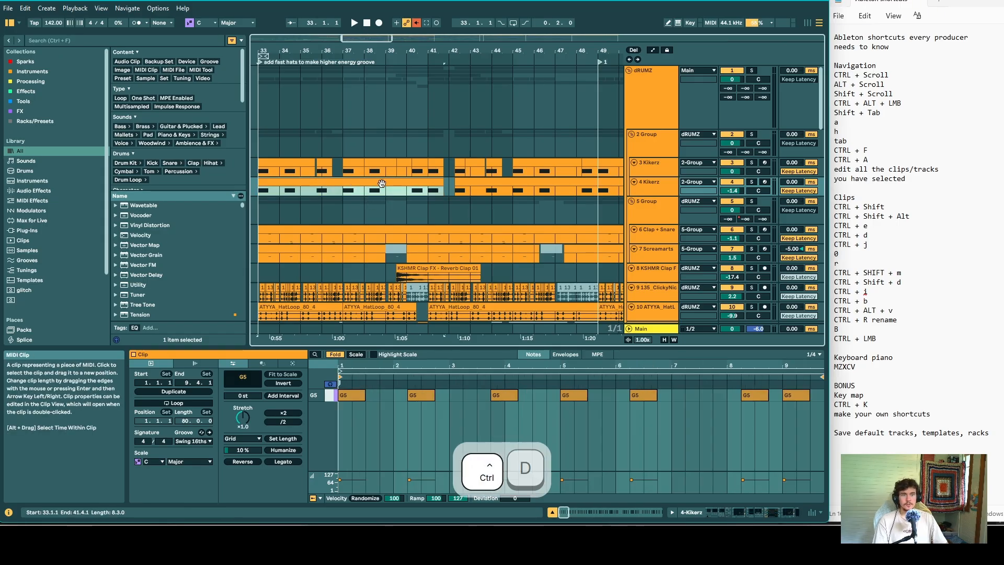
{"action": "key", "text": "ctrl+d"}
{"action": "key", "text": "ctrl+z"}
{"action": "key", "text": "x"}
{"action": "scroll", "coordinate": [372, 188], "scroll_direction": "up", "scroll_amount": 5}
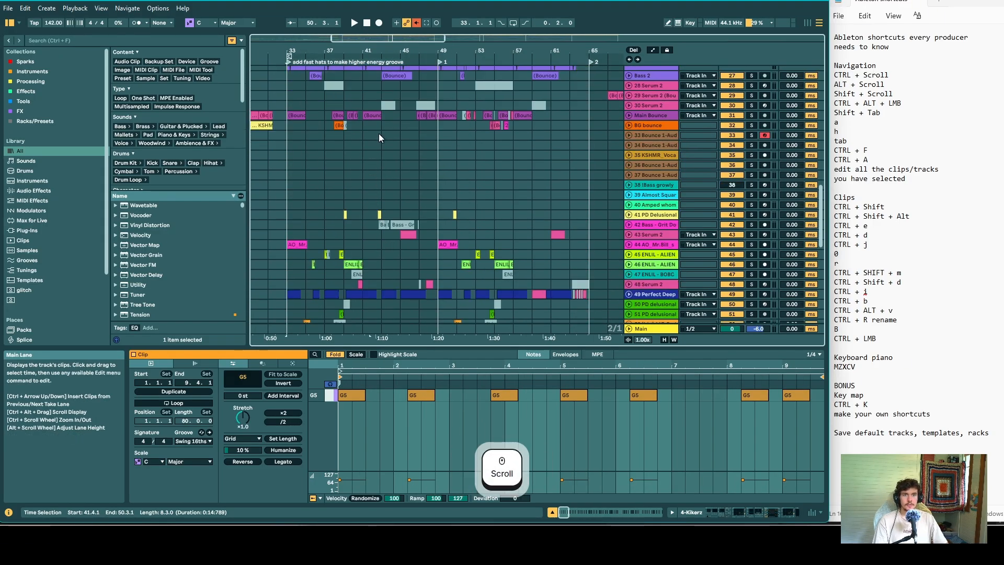
- Duplicate the 42.3.1 to 43.1.1 section of the Main Bounce clip, and undo the duplication
{"action": "left_click", "coordinate": [373, 115]}
{"action": "scroll", "coordinate": [384, 148], "scroll_direction": "up", "scroll_amount": 10}
{"action": "left_click_drag", "start_coordinate": [382, 148], "coordinate": [332, 158]}
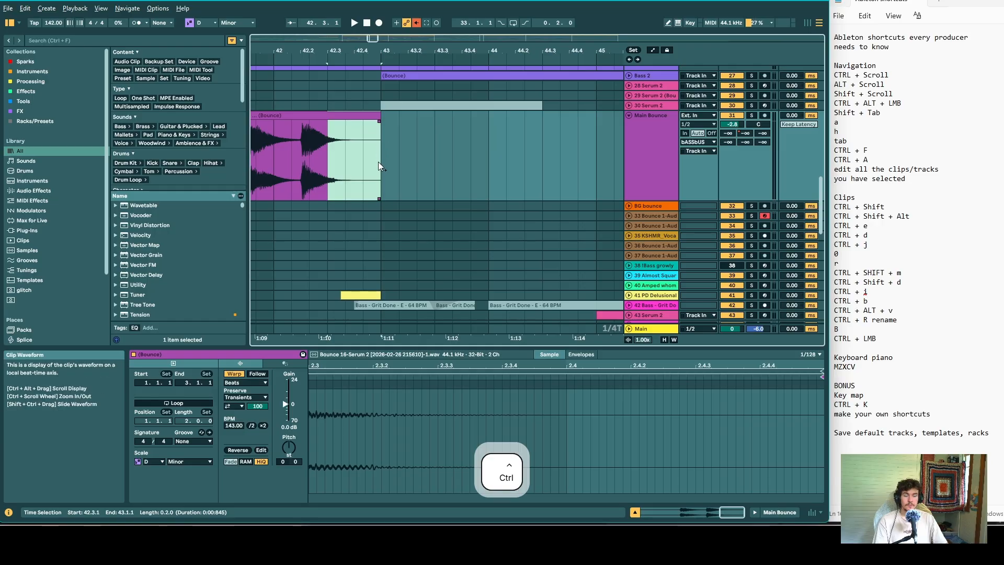
{"action": "key", "text": "ctrl+d"}
{"action": "key", "text": "ctrl+z"}
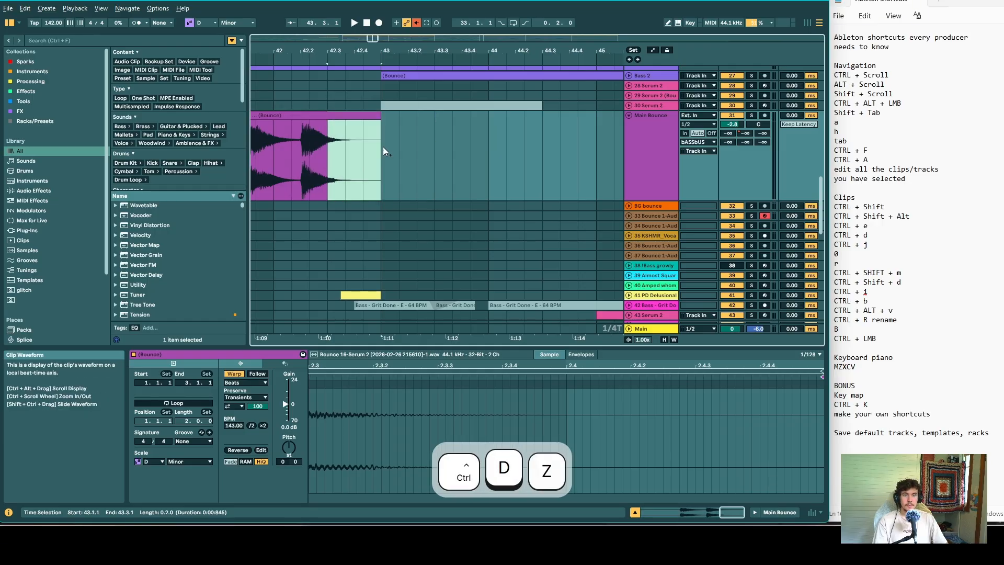
- Shorten the end of the Main Bounce clip off the grid to about 42.4.4, just before bar 43
{"action": "scroll", "coordinate": [376, 152], "scroll_direction": "up", "scroll_amount": 2}
{"action": "left_click", "coordinate": [376, 155]}
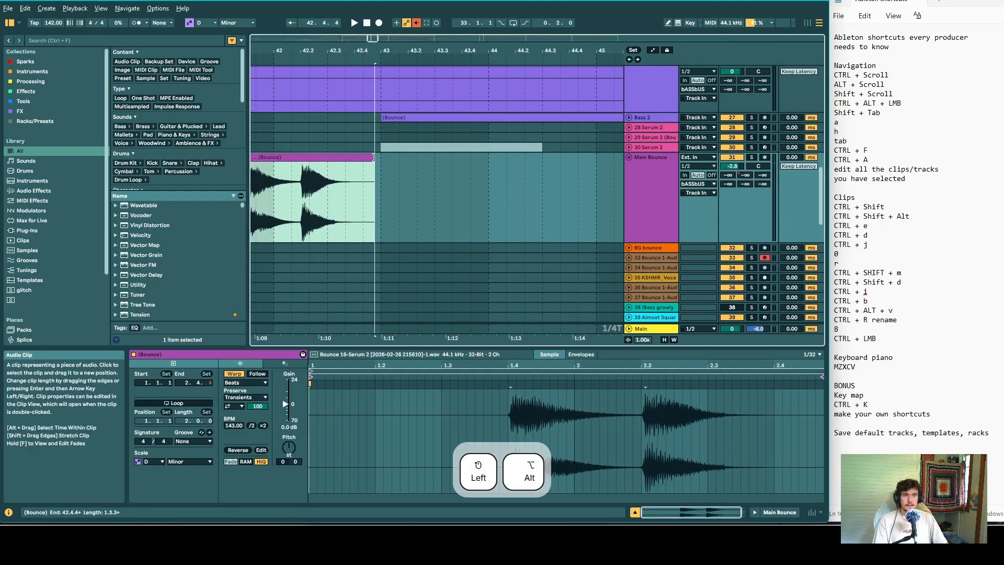
{"action": "left_click", "coordinate": [399, 180]}
{"action": "scroll", "coordinate": [381, 162], "scroll_direction": "down", "scroll_amount": 3}
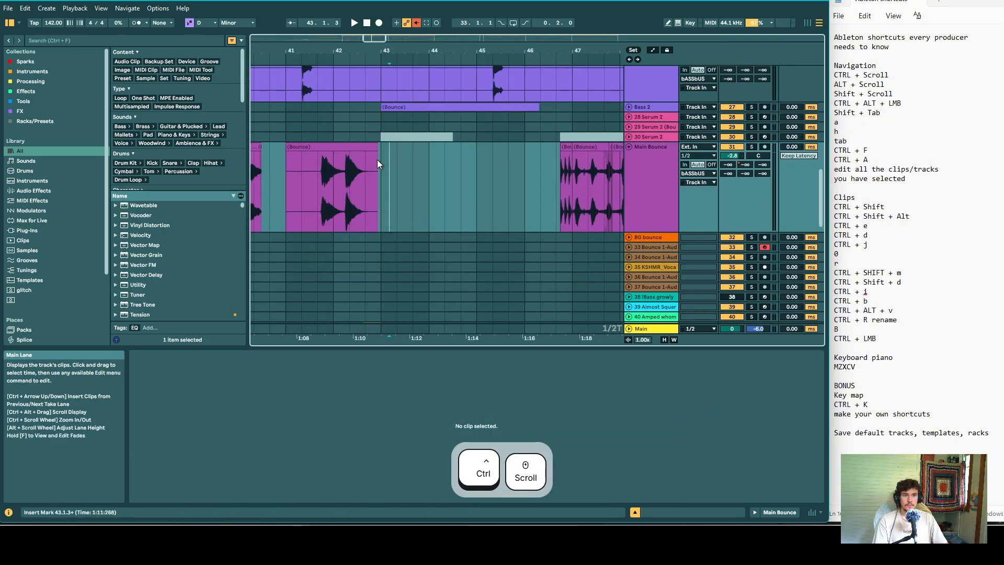
- Duplicate the shortened Main Bounce clip twice, and undo the duplications
{"action": "left_click", "coordinate": [365, 147]}
{"action": "key", "text": "ctrl+d"}
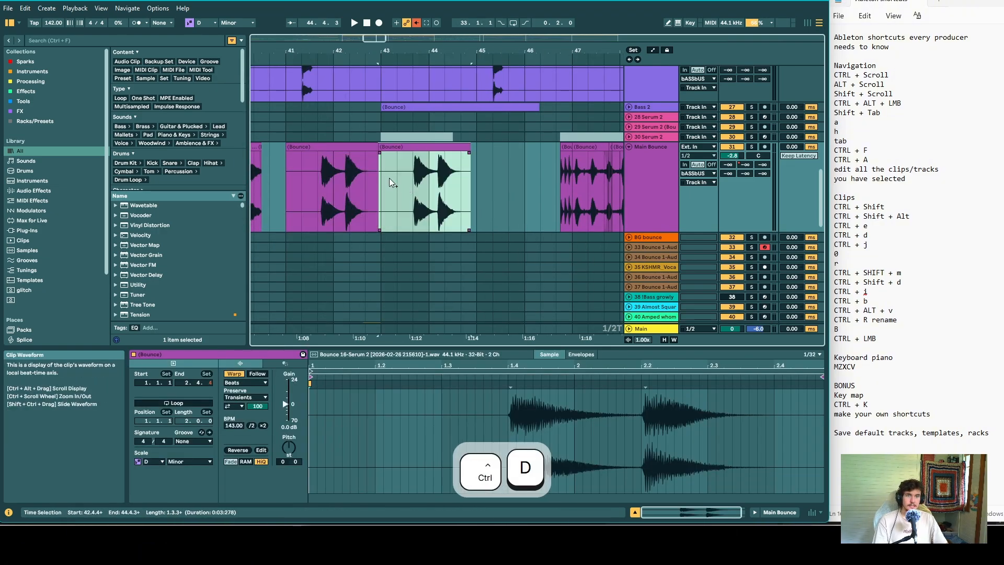
{"action": "key", "text": "ctrl+z"}
{"action": "scroll", "coordinate": [469, 160], "scroll_direction": "up", "scroll_amount": 5}
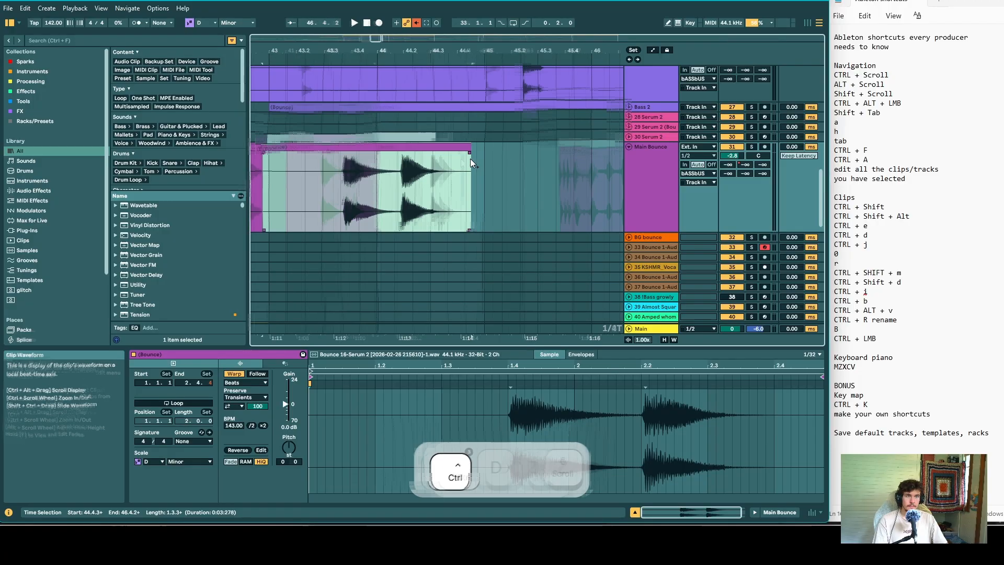
{"action": "key", "text": "ctrl+z"}
{"action": "scroll", "coordinate": [429, 177], "scroll_direction": "down", "scroll_amount": 4}
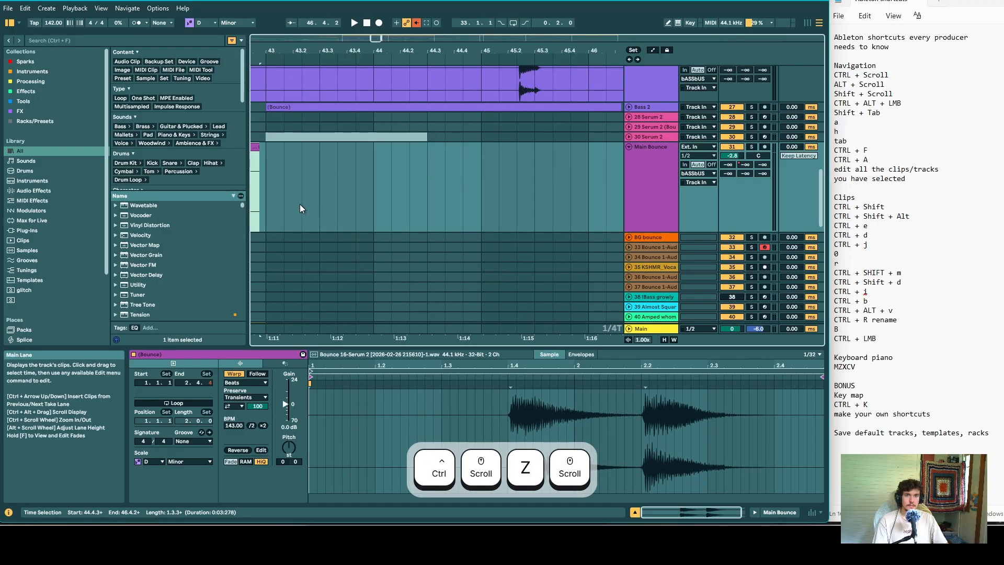
- Select 41.1.1 to 43.1.1 on the Main Bounce track, try duplicating that range, and consolidate it into one clip
{"action": "left_click_drag", "start_coordinate": [504, 165], "coordinate": [299, 187]}
{"action": "key", "text": "ctrl+d"}
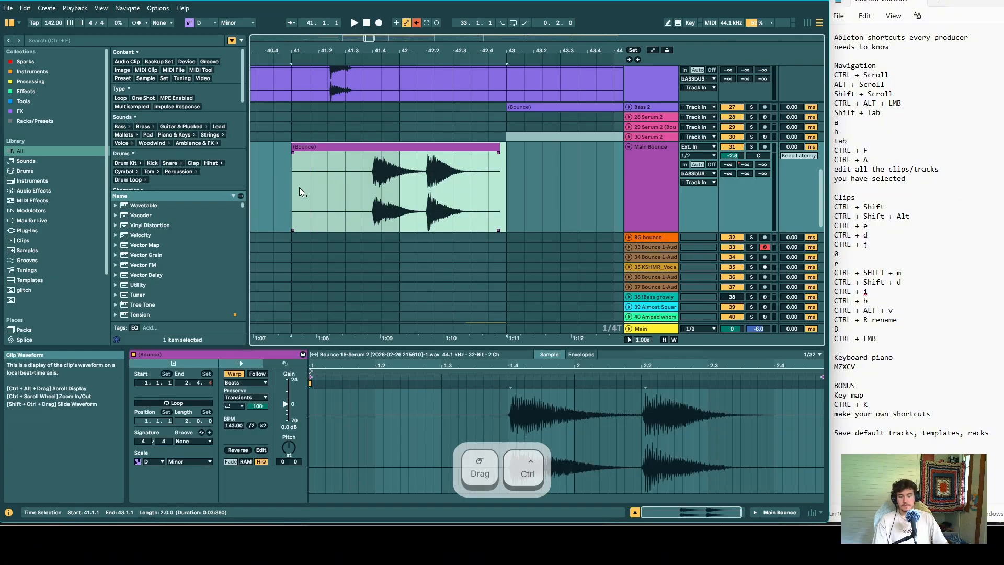
{"action": "key", "text": "ctrl+z"}
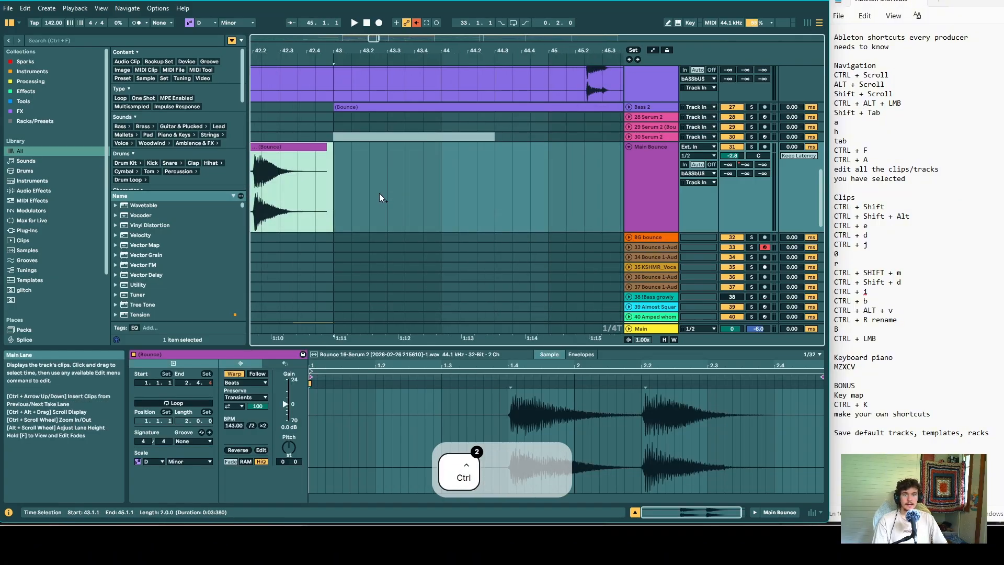
{"action": "scroll", "coordinate": [380, 193], "scroll_direction": "down", "scroll_amount": 3}
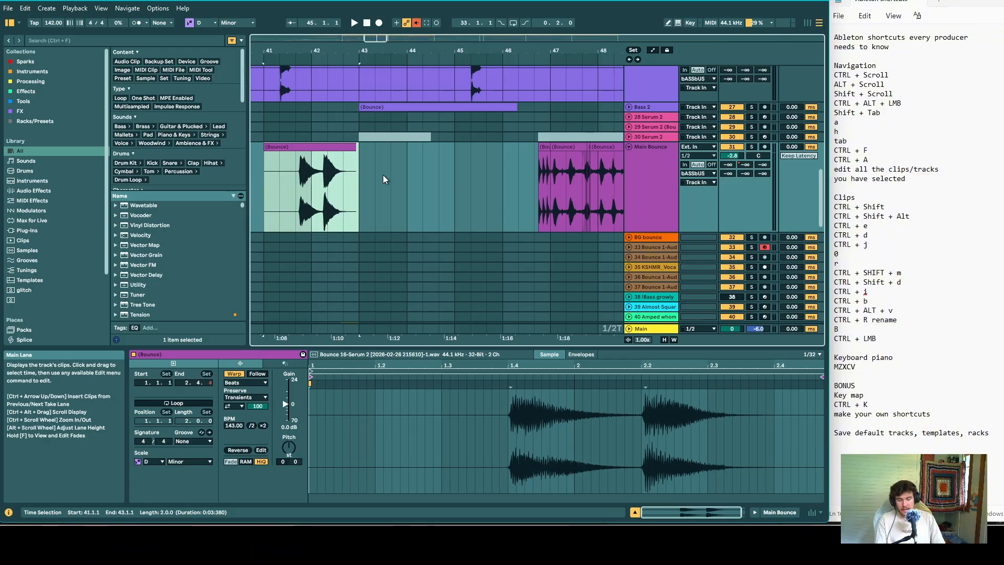
{"action": "key", "text": "ctrl+j"}
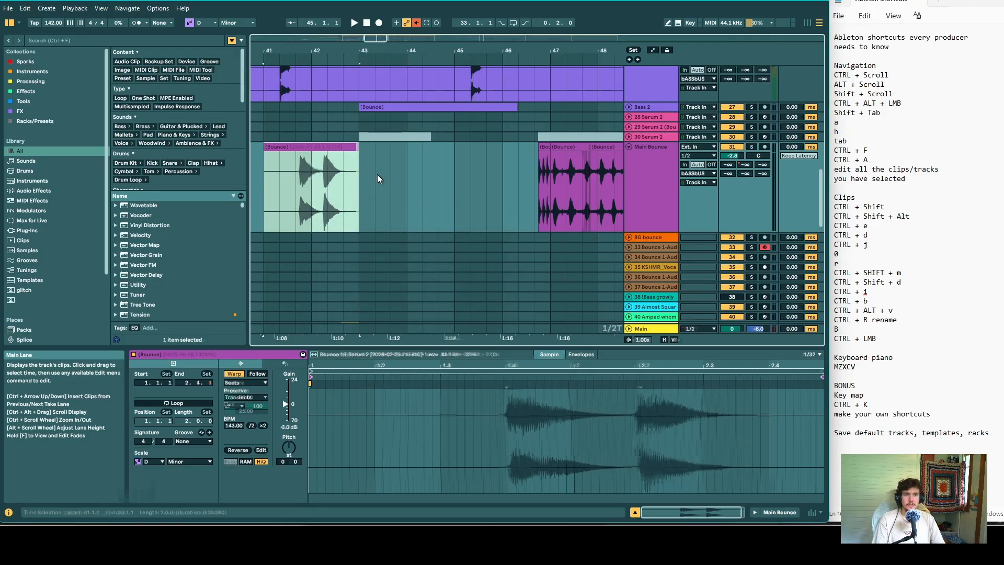
- Select the 3 Kikerz clips from 41.1.1 to 43.3.4 and consolidate them into one MIDI clip
{"action": "scroll", "coordinate": [354, 176], "scroll_direction": "up", "scroll_amount": 10}
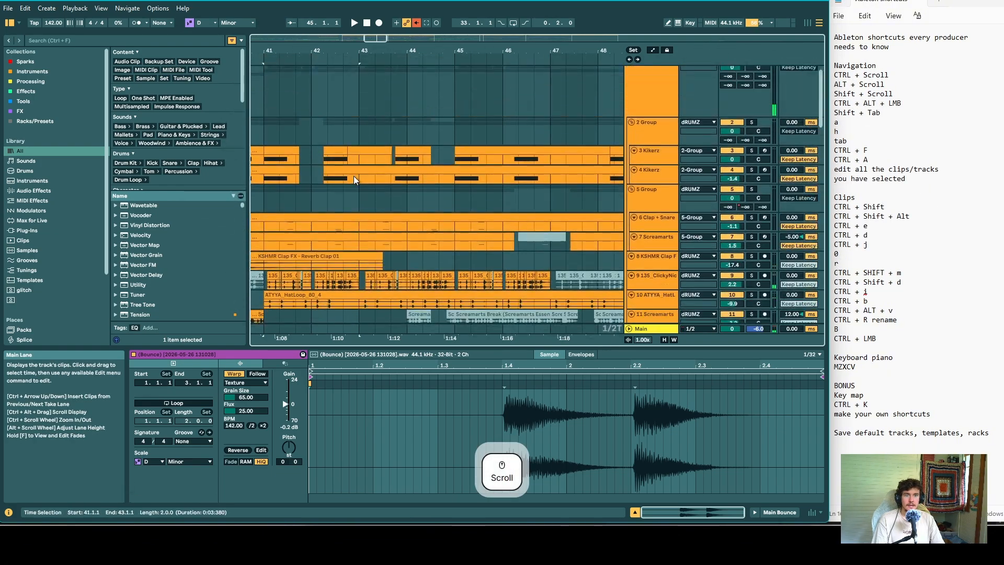
{"action": "left_click", "coordinate": [284, 160]}
{"action": "left_click", "coordinate": [392, 172], "text": "shift"}
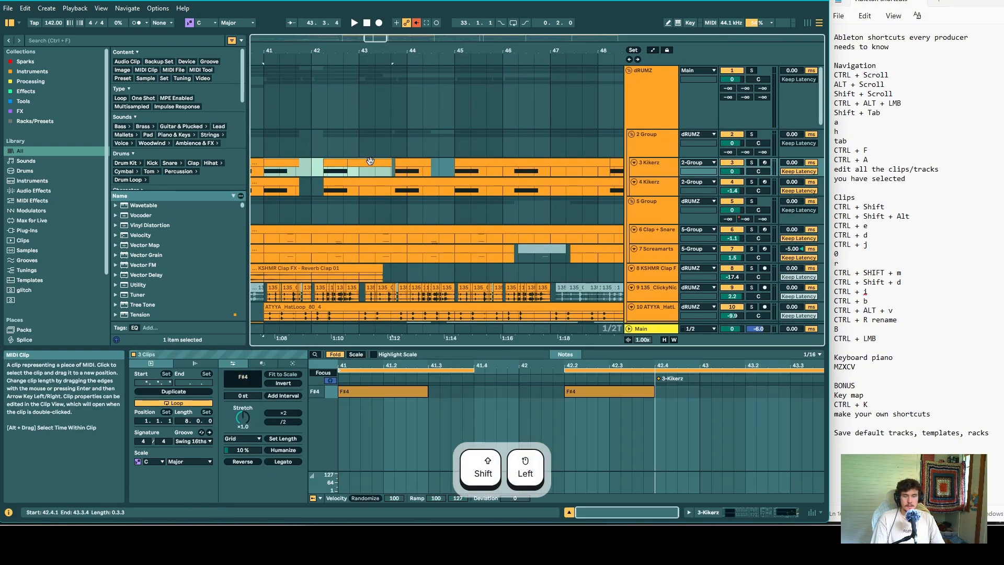
{"action": "key", "text": "ctrl+j"}
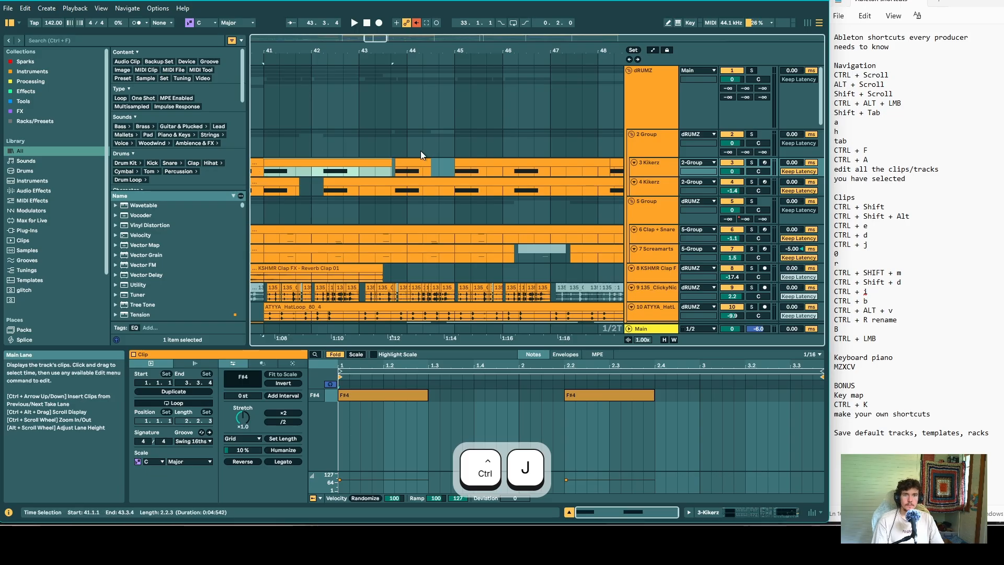
- Examine the Main Bounce clip and the lower tracks, enlarging the PD delusional tracks, for another audio clip to consolidate
{"action": "scroll", "coordinate": [416, 150], "scroll_direction": "down", "scroll_amount": 8}
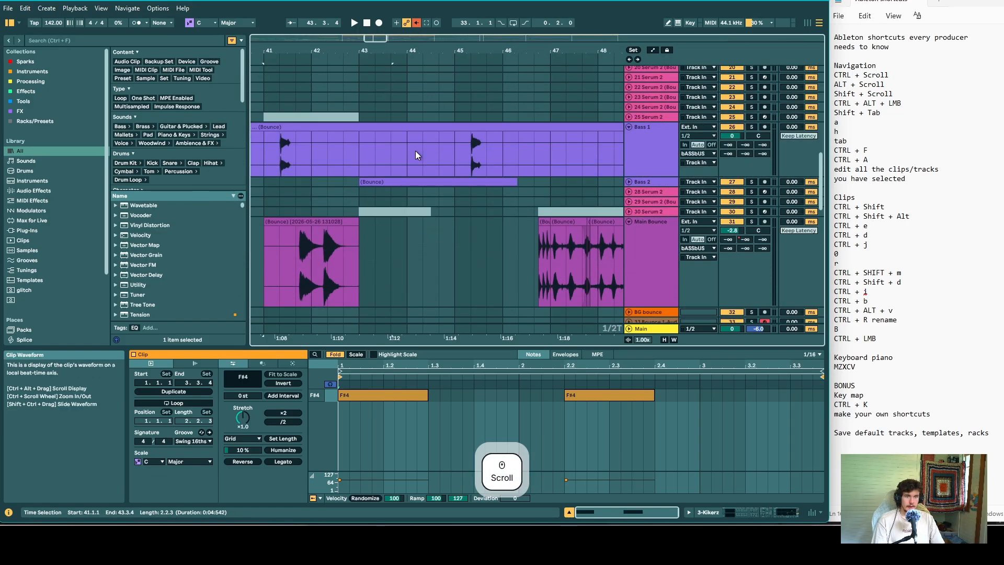
{"action": "left_click", "coordinate": [301, 254]}
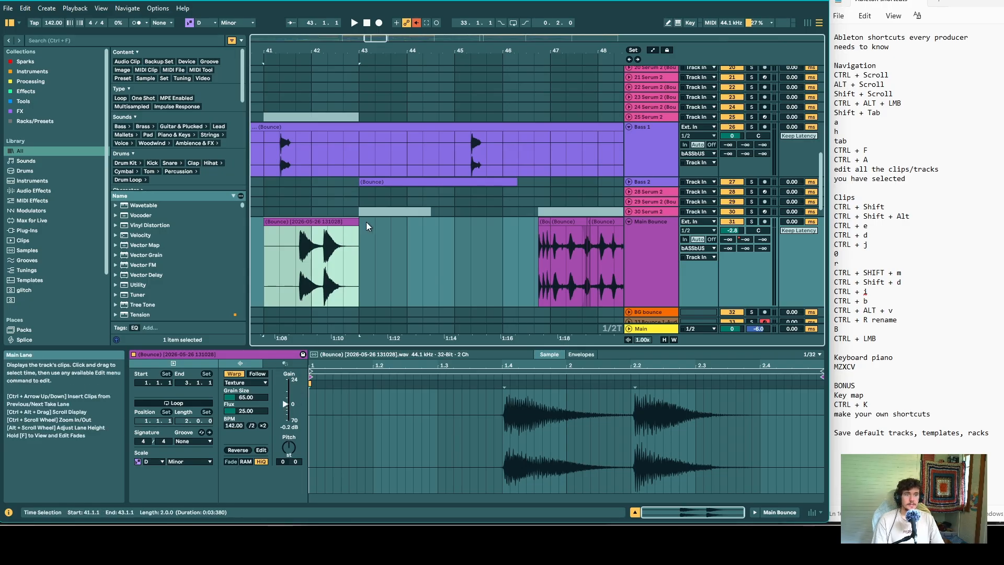
{"action": "scroll", "coordinate": [366, 222], "scroll_direction": "down", "scroll_amount": 3, "text": "ctrl"}
{"action": "scroll", "coordinate": [366, 221], "scroll_direction": "up", "scroll_amount": 5}
{"action": "scroll", "coordinate": [366, 222], "scroll_direction": "down", "scroll_amount": 6}
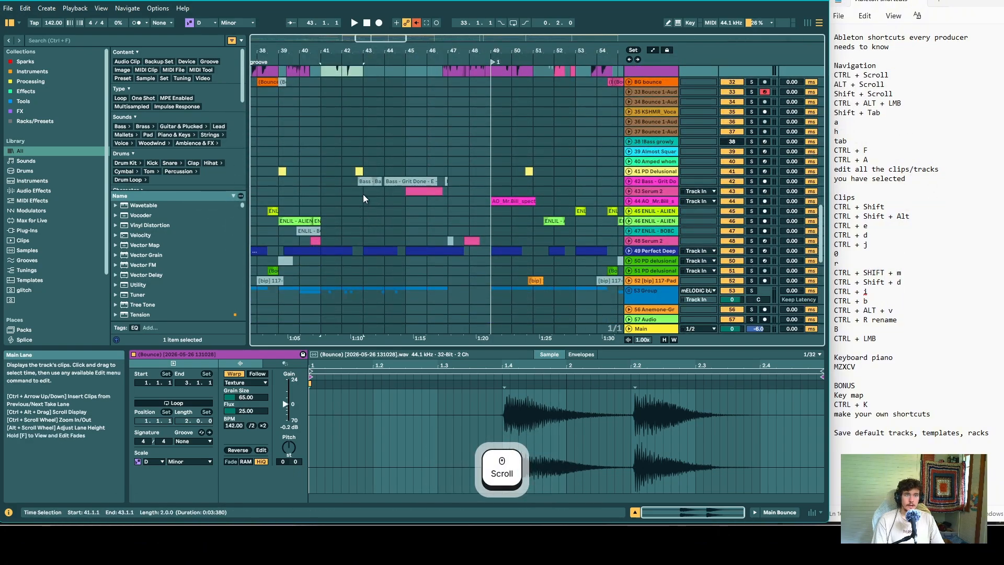
{"action": "scroll", "coordinate": [362, 175], "scroll_direction": "up", "scroll_amount": 3, "text": "alt"}
{"action": "scroll", "coordinate": [361, 171], "scroll_direction": "up", "scroll_amount": 3, "text": "alt"}
{"action": "scroll", "coordinate": [362, 170], "scroll_direction": "down", "scroll_amount": 9}
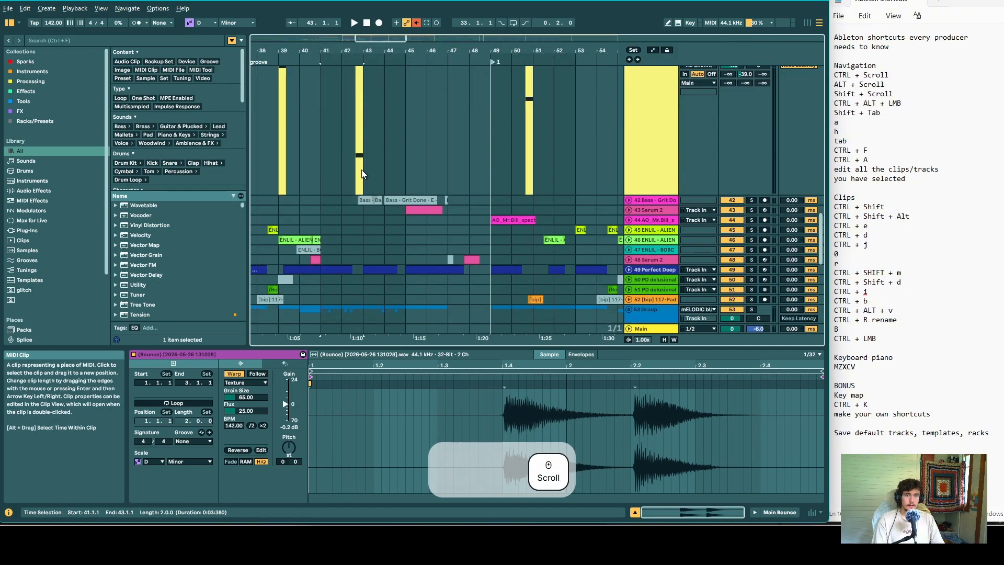
{"action": "scroll", "coordinate": [361, 170], "scroll_direction": "up", "scroll_amount": 1}
{"action": "scroll", "coordinate": [281, 120], "scroll_direction": "up", "scroll_amount": 5, "text": "alt"}
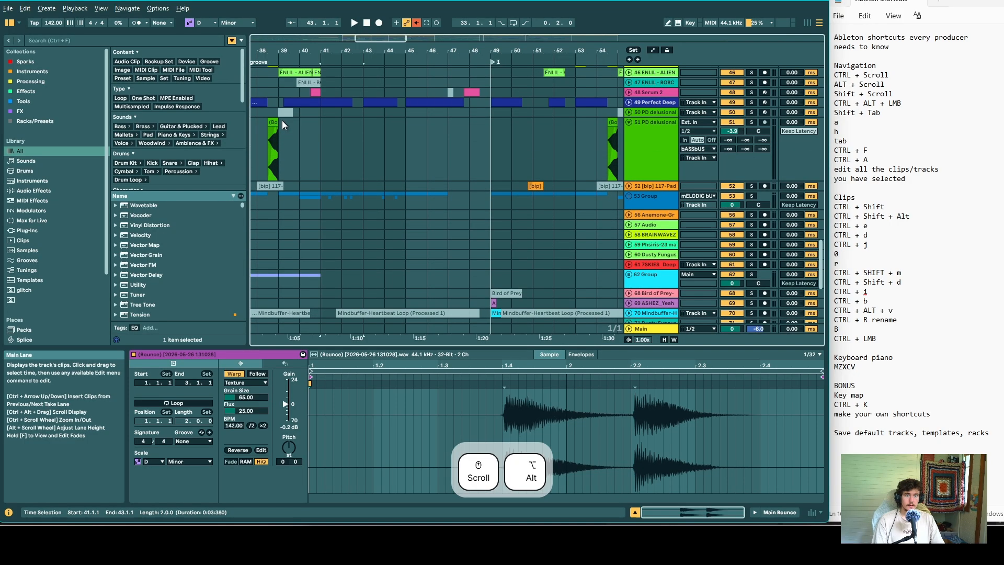
{"action": "key", "text": "ctrl+a"}
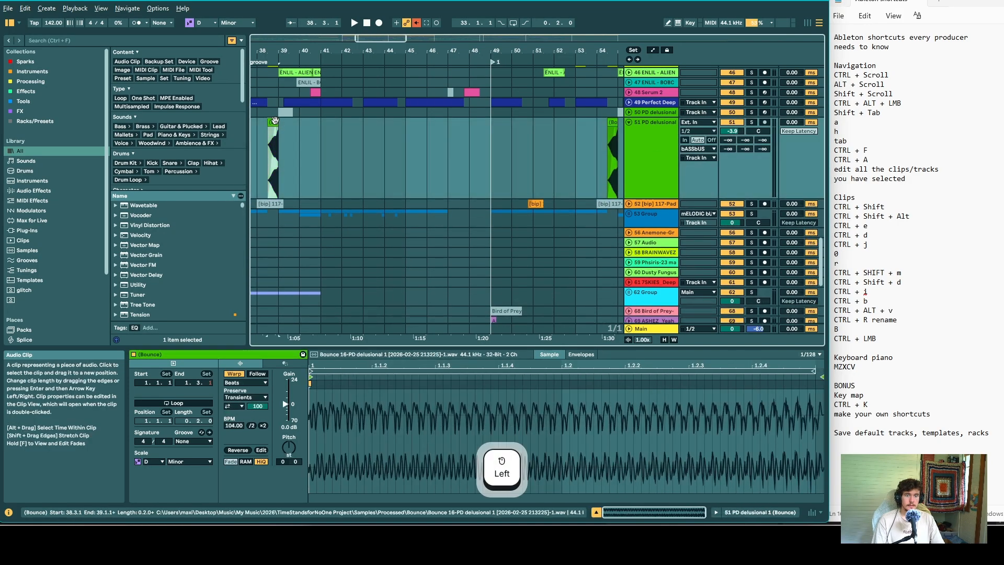
{"action": "key", "text": "shift+Tab"}
{"action": "scroll", "coordinate": [276, 110], "scroll_direction": "down", "scroll_amount": 2}
{"action": "key", "text": "shift+Tab"}
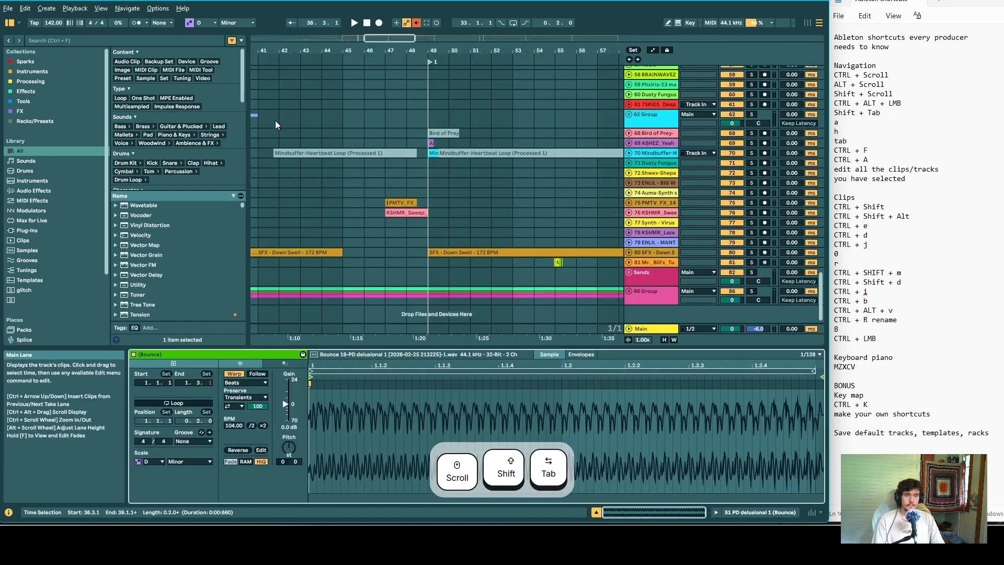
- Enlarge track 75 and consolidate its PMTV_FX_140_Lazer_Delay clip spanning 47.1.3 to 48.3.1
{"action": "left_click", "coordinate": [403, 202]}
{"action": "scroll", "coordinate": [403, 202], "scroll_direction": "up", "scroll_amount": 4, "text": "alt"}
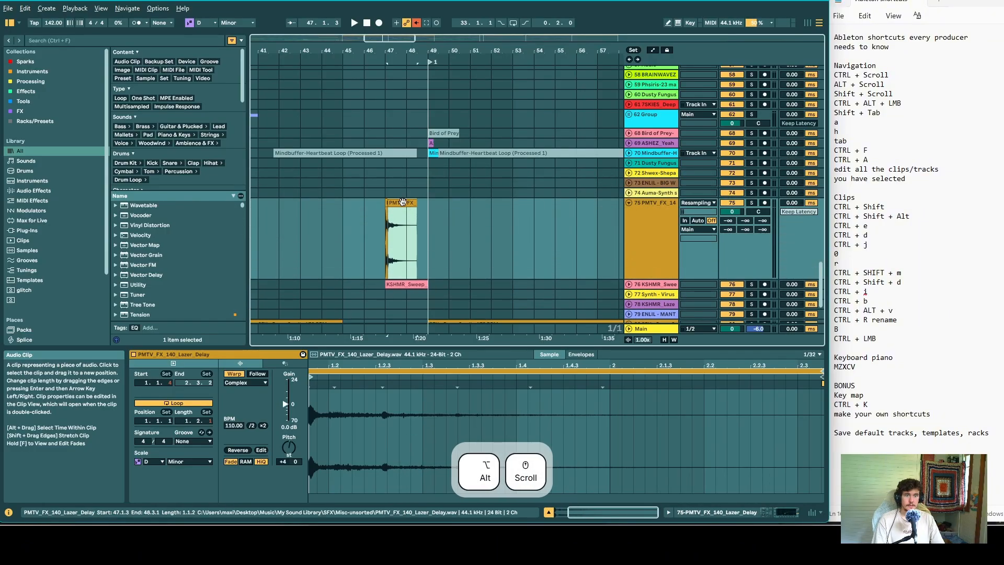
{"action": "key", "text": "ctrl+j"}
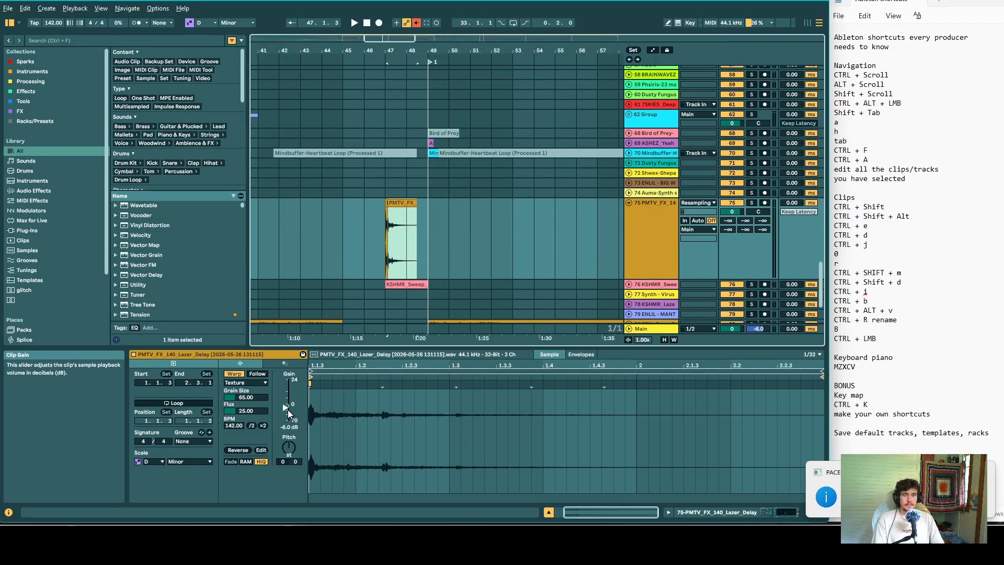
- Reset the consolidated Lazer Delay clip's gain to 0 dB, and undo the gain change
{"action": "double_click", "coordinate": [287, 404]}
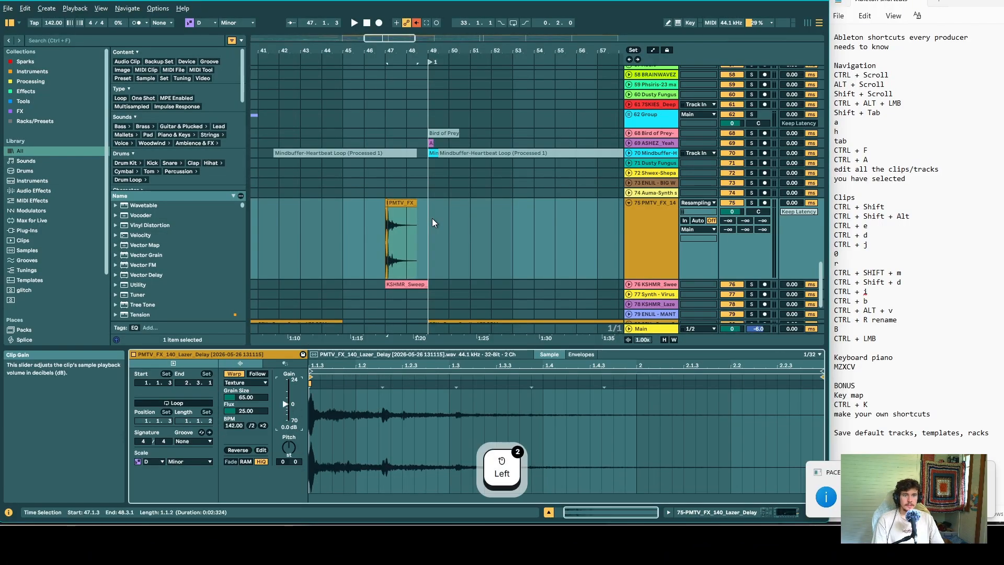
{"action": "scroll", "coordinate": [344, 218], "scroll_direction": "up", "scroll_amount": 5, "text": "ctrl"}
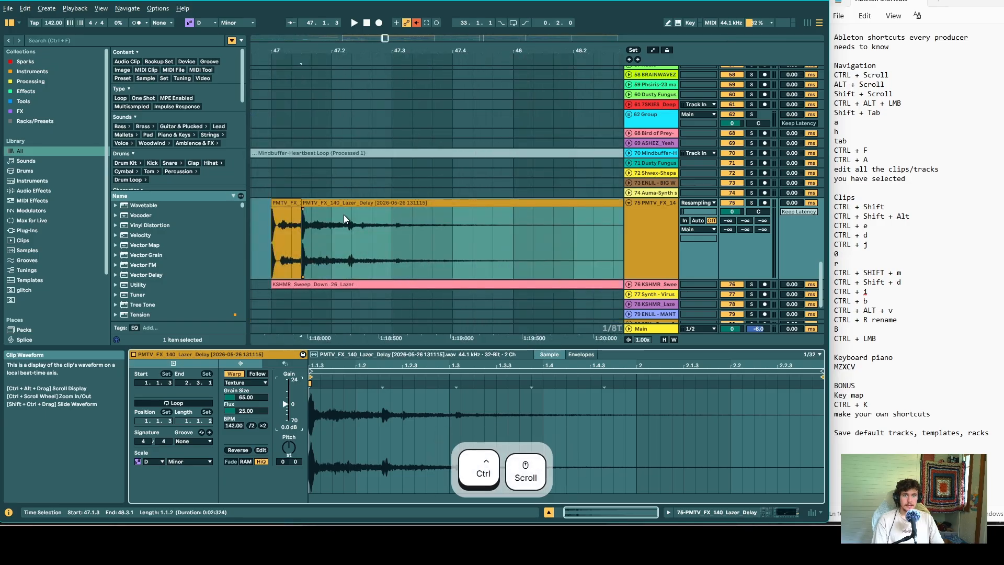
{"action": "key", "text": "ctrl+z"}
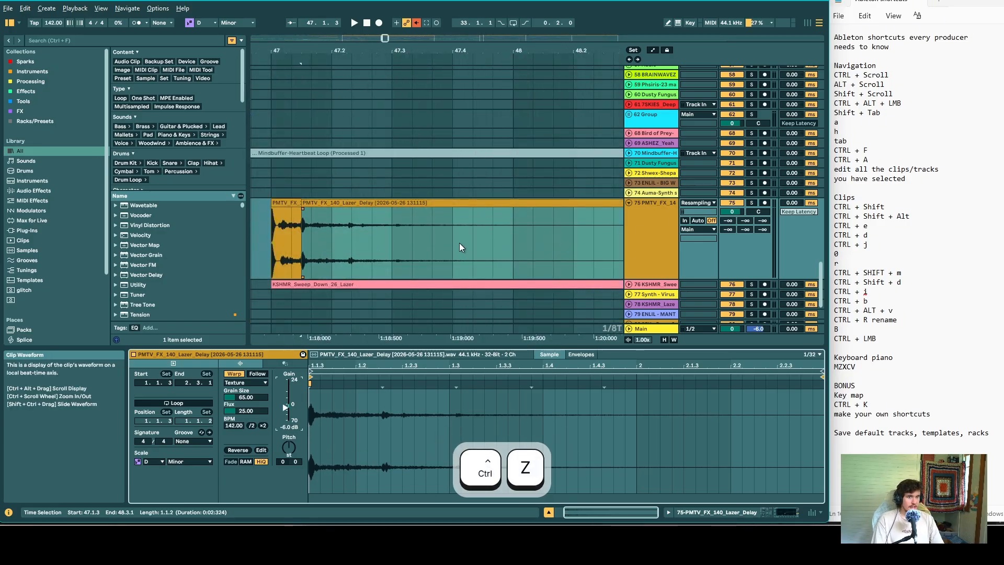
{"action": "scroll", "coordinate": [450, 239], "scroll_direction": "down", "scroll_amount": 2, "text": "ctrl"}
{"action": "type", "text": "0"}
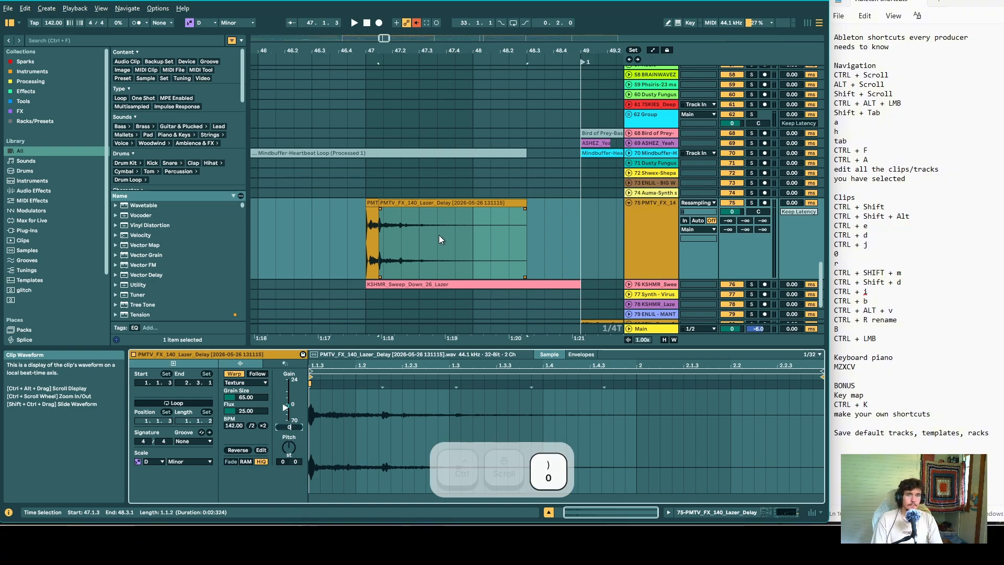
{"action": "key", "text": "Escape"}
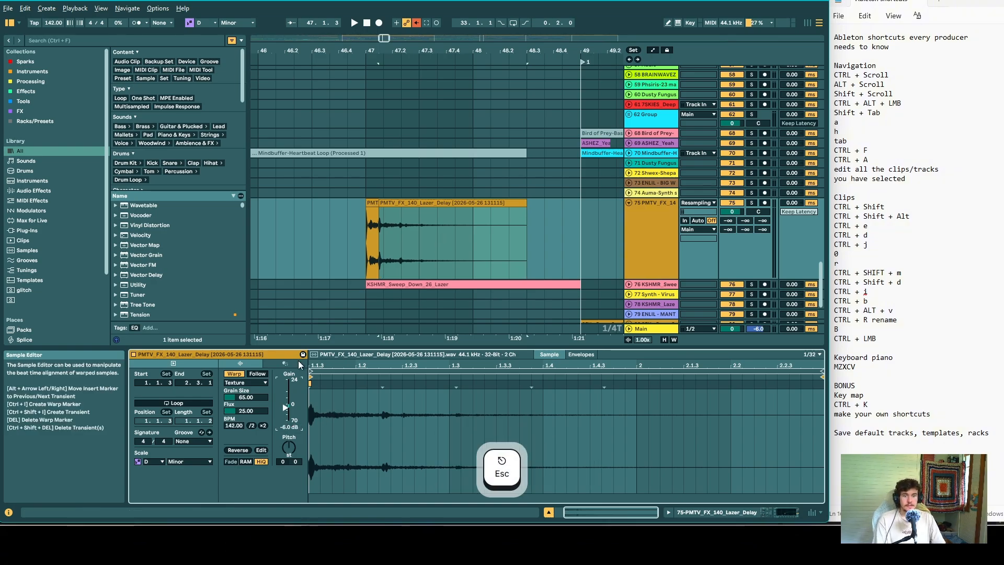
- Deactivate and reactivate the consolidated Lazer Delay clip, and reverse it and return it to its original direction
{"action": "left_click", "coordinate": [424, 201]}
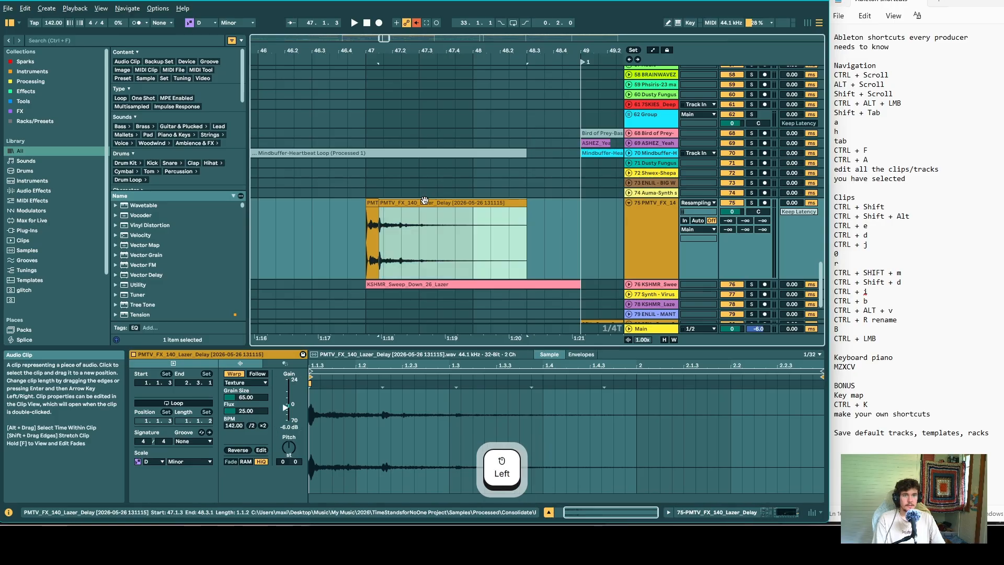
{"action": "key", "text": "0"}
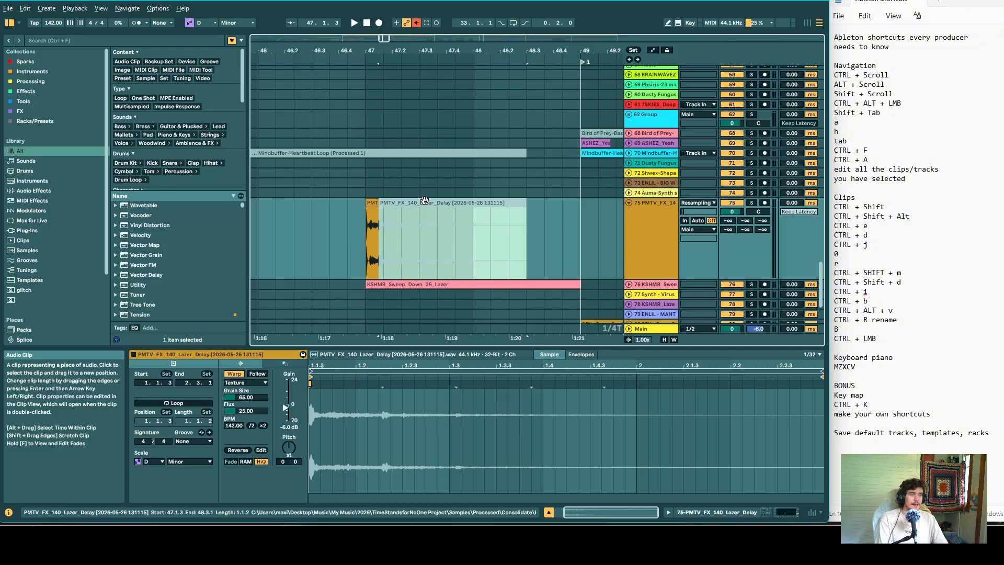
{"action": "key", "text": "0"}
{"action": "key", "text": "r"}
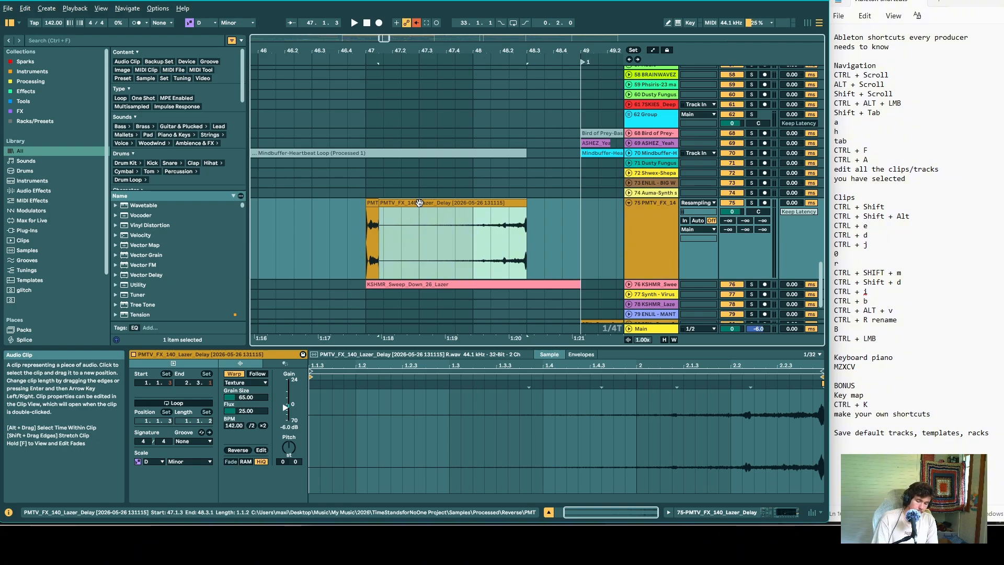
{"action": "key", "text": "r"}
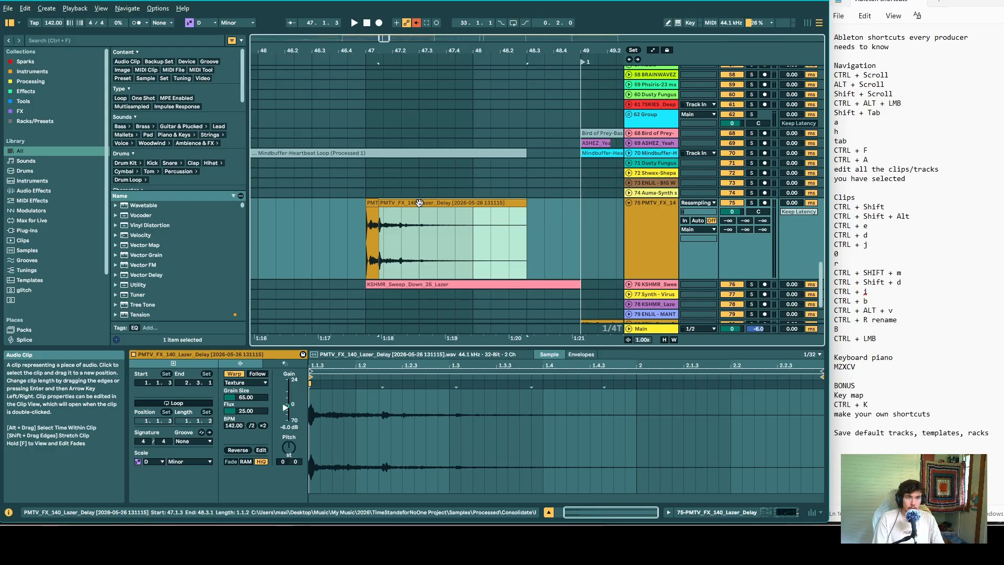
- Insert an empty MIDI clip from 43.1.1 to 45.1.1 on track 50, PD delusional
{"action": "scroll", "coordinate": [419, 204], "scroll_direction": "down", "scroll_amount": 3, "text": "ctrl"}
{"action": "scroll", "coordinate": [419, 207], "scroll_direction": "up", "scroll_amount": 2}
{"action": "scroll", "coordinate": [434, 201], "scroll_direction": "up", "scroll_amount": 5}
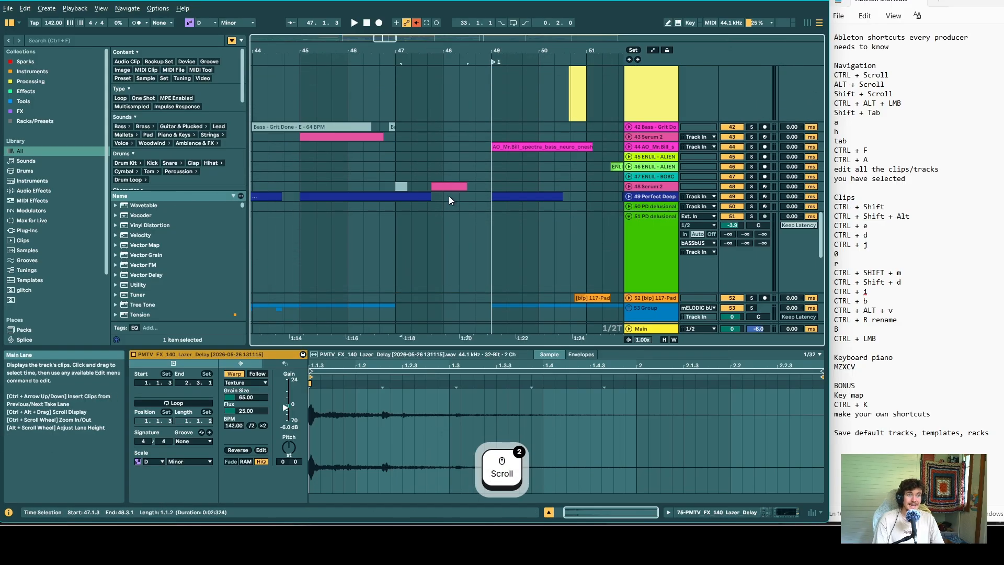
{"action": "scroll", "coordinate": [446, 196], "scroll_direction": "left", "scroll_amount": 2}
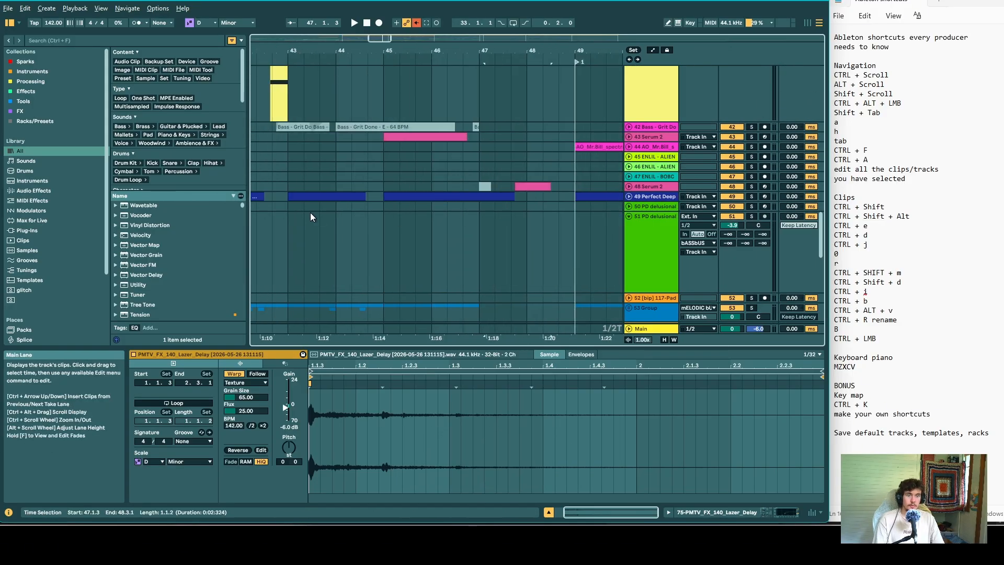
{"action": "left_click", "coordinate": [294, 207]}
{"action": "left_click_drag", "start_coordinate": [294, 208], "coordinate": [378, 208]}
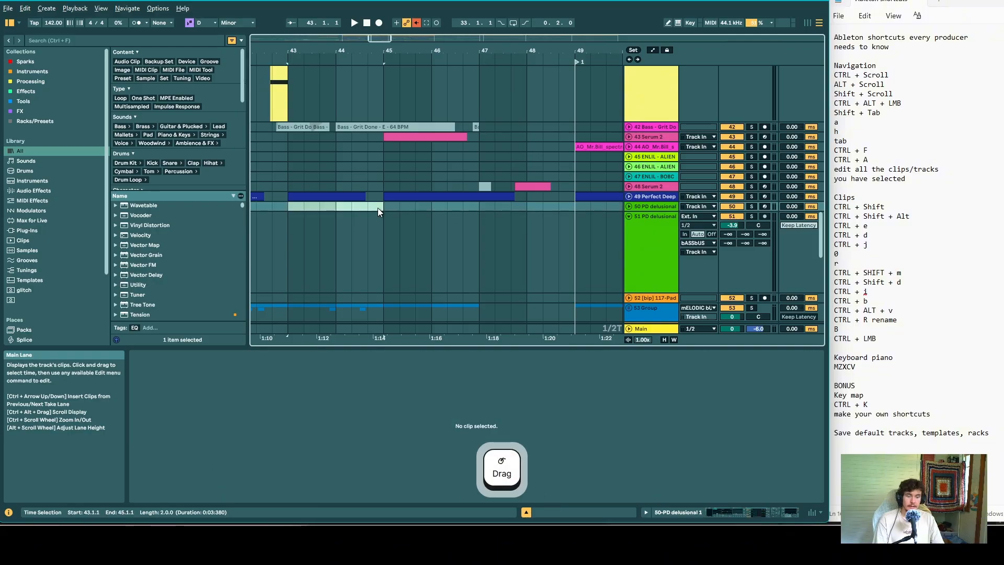
{"action": "key", "text": "ctrl+shift+m"}
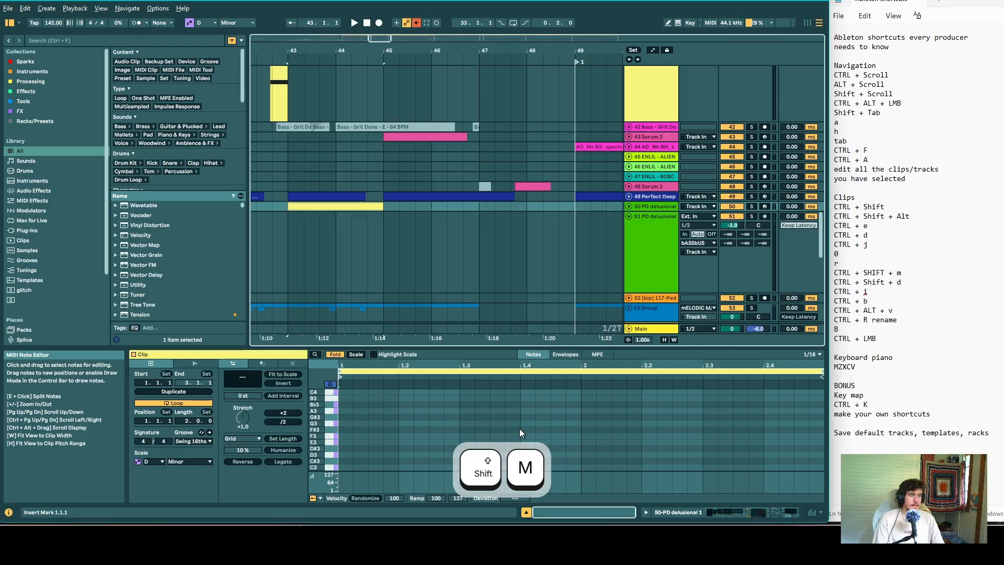
- Select the section from 33.1.1 to 49.1.1 across all tracks, from dRUMZ down to 86 Group, and copy it
{"action": "scroll", "coordinate": [437, 274], "scroll_direction": "down", "scroll_amount": 5}
{"action": "scroll", "coordinate": [397, 183], "scroll_direction": "up", "scroll_amount": 5}
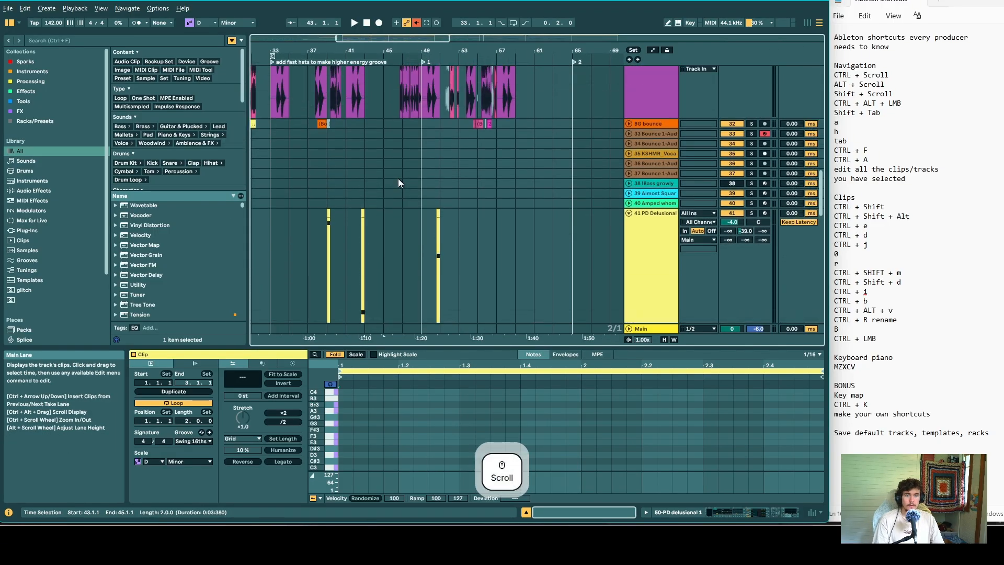
{"action": "scroll", "coordinate": [471, 229], "scroll_direction": "down", "scroll_amount": 5}
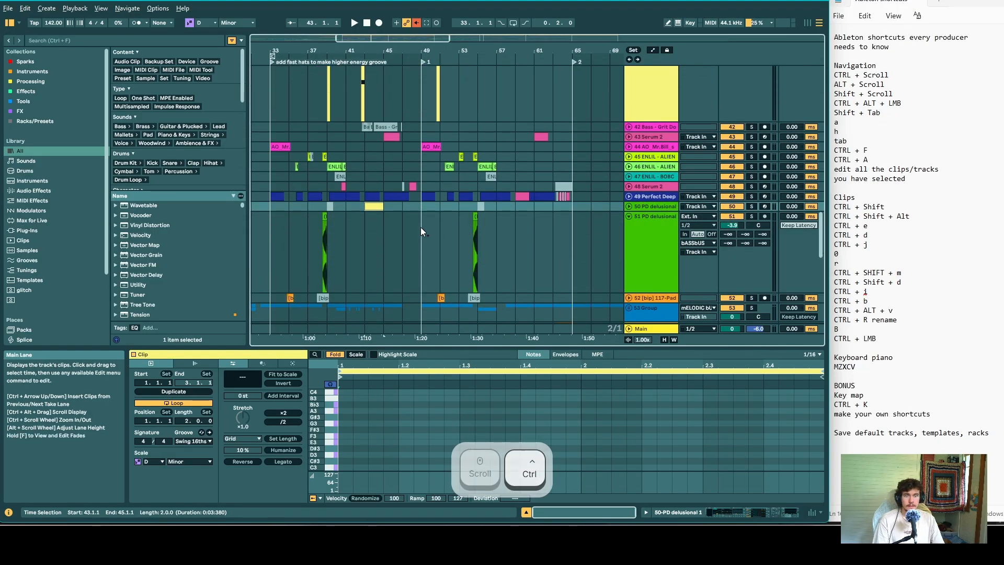
{"action": "scroll", "coordinate": [420, 227], "scroll_direction": "down", "scroll_amount": 5}
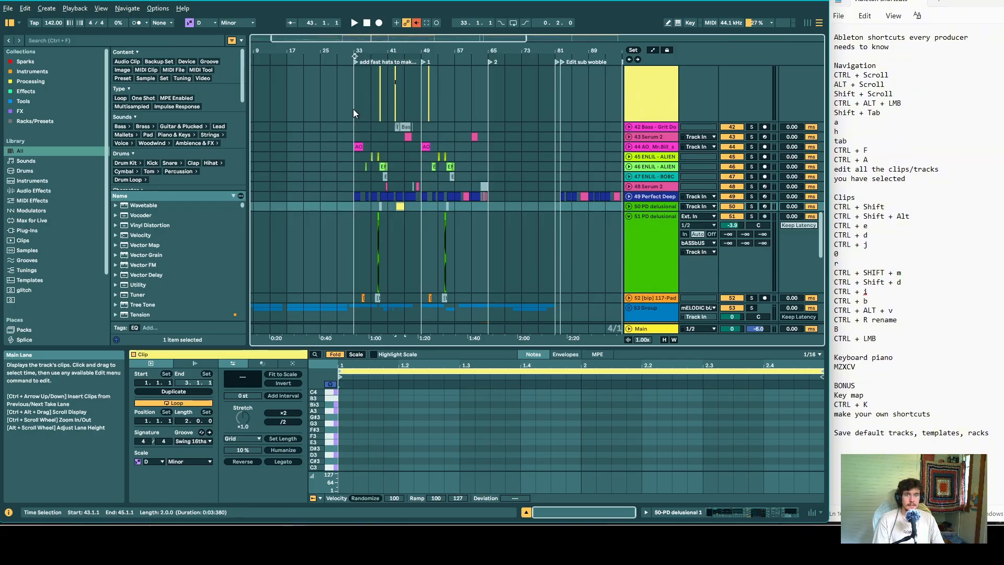
{"action": "left_click_drag", "start_coordinate": [353, 109], "coordinate": [372, 111]}
{"action": "scroll", "coordinate": [364, 117], "scroll_direction": "up", "scroll_amount": 3}
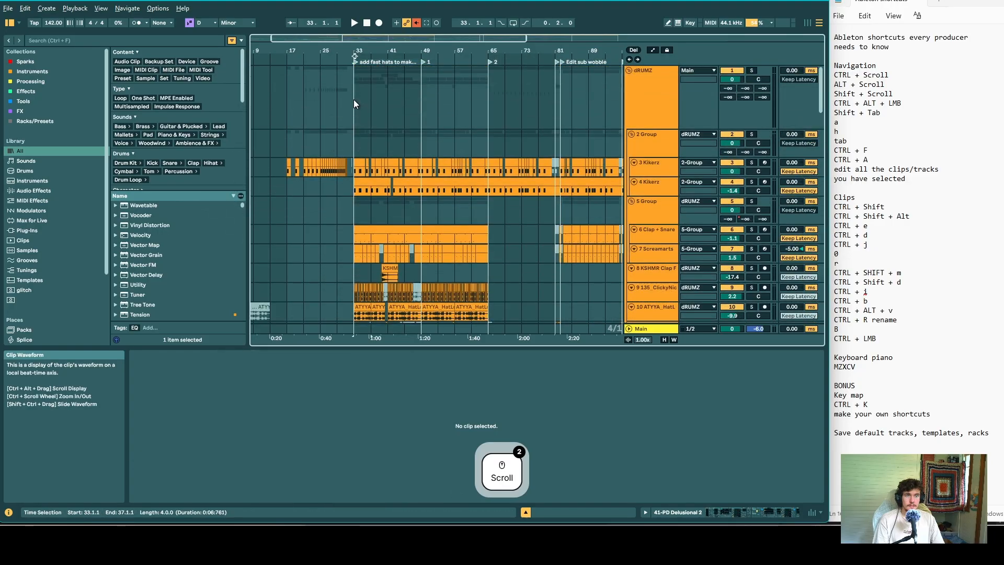
{"action": "left_click", "coordinate": [353, 96]}
{"action": "scroll", "coordinate": [353, 96], "scroll_direction": "down", "scroll_amount": 10}
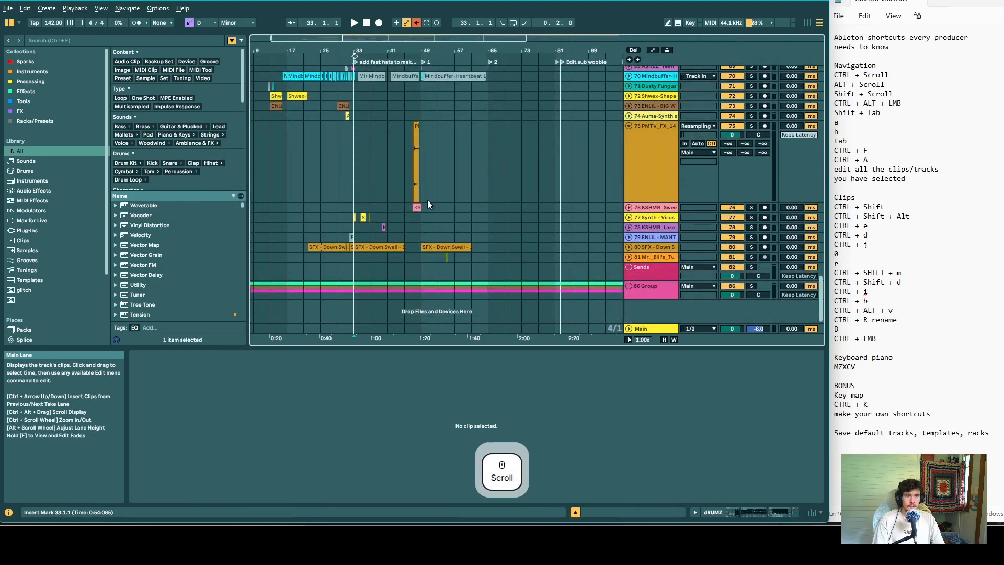
{"action": "left_click", "coordinate": [422, 293], "text": "shift"}
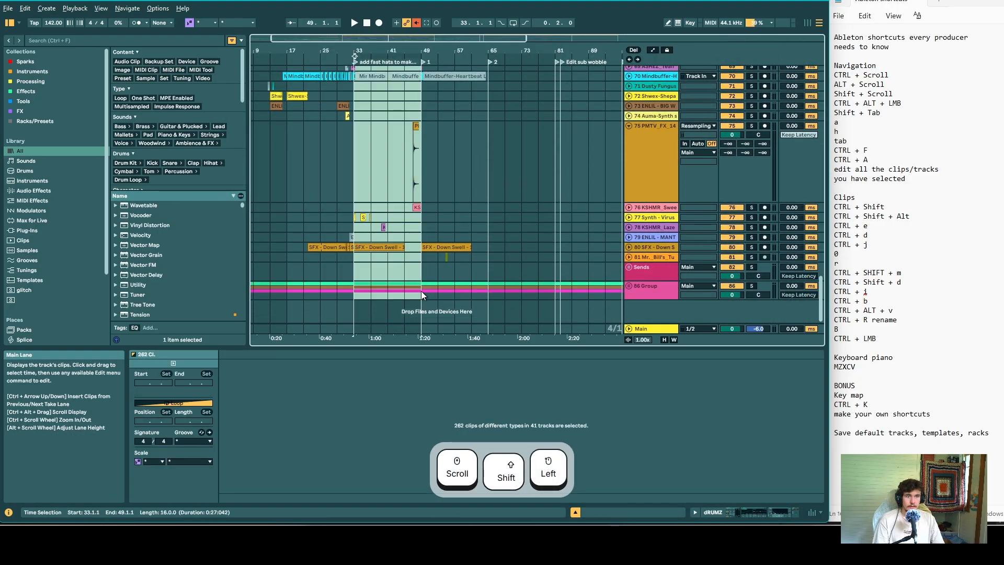
{"action": "scroll", "coordinate": [416, 262], "scroll_direction": "up", "scroll_amount": 10}
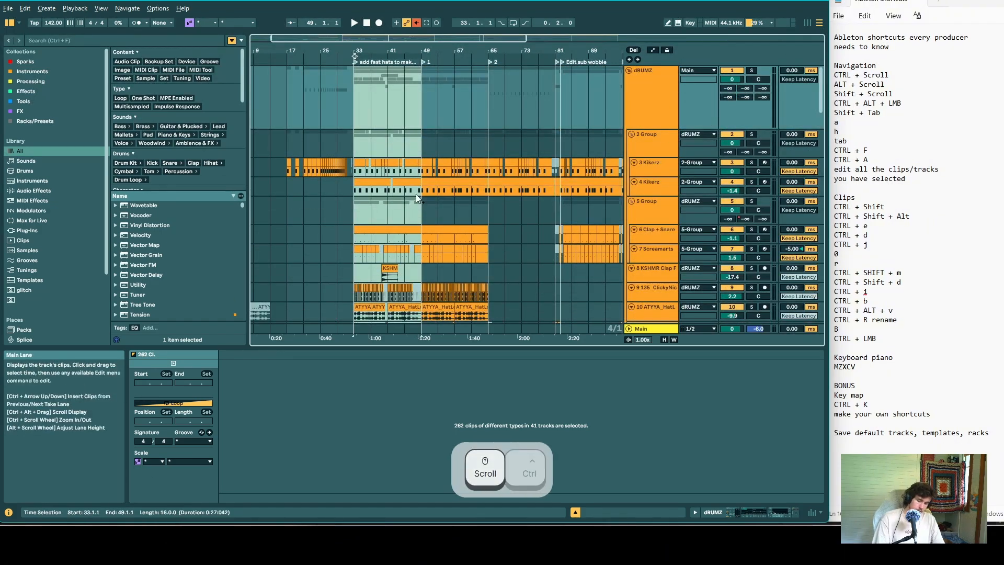
{"action": "key", "text": "ctrl+c"}
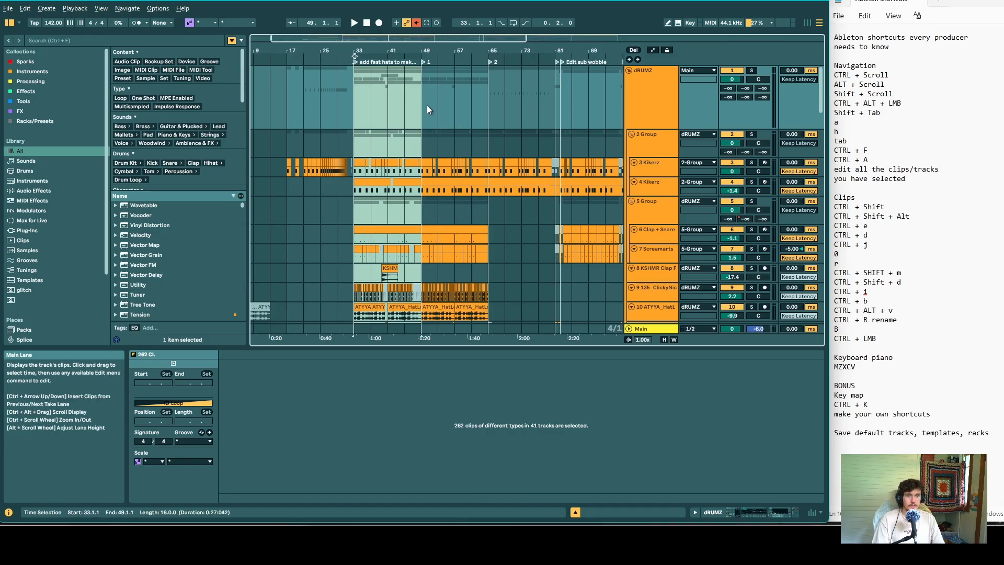
- Select 49.1.1 to 65.1.1 on the drum tracks and insert 16 bars of silence there
{"action": "left_click_drag", "start_coordinate": [427, 105], "coordinate": [485, 111]}
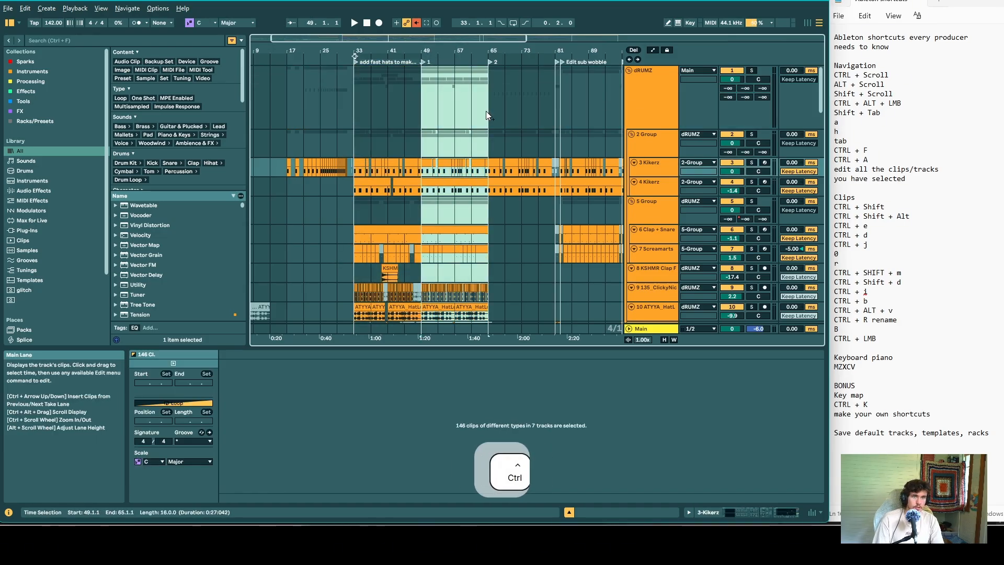
{"action": "key", "text": "ctrl+i"}
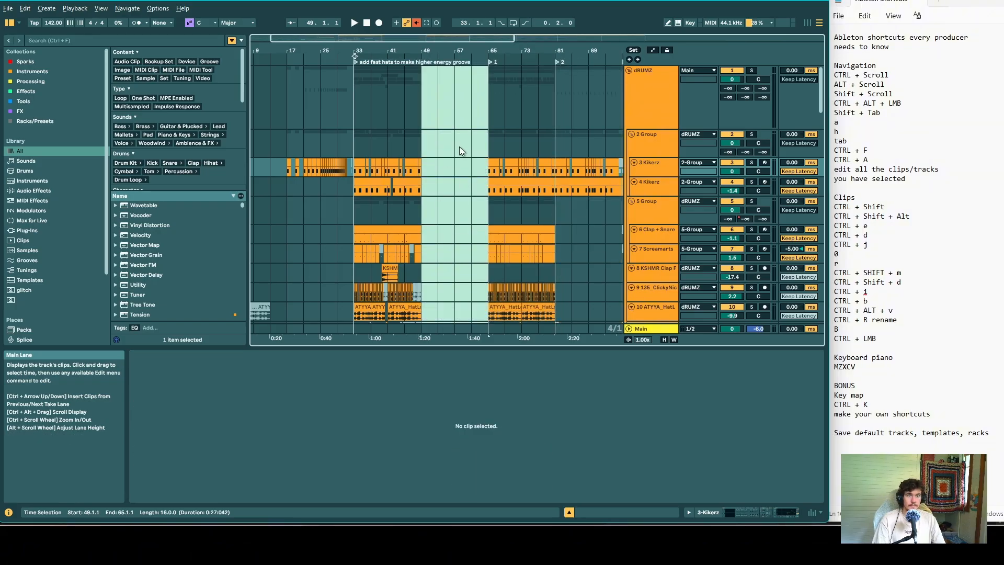
- Insert 16 bars of silence from 49.1.1 to 65.1.1 with 2 Group to 4 Kikerz selected, and undo it
{"action": "left_click", "coordinate": [460, 163]}
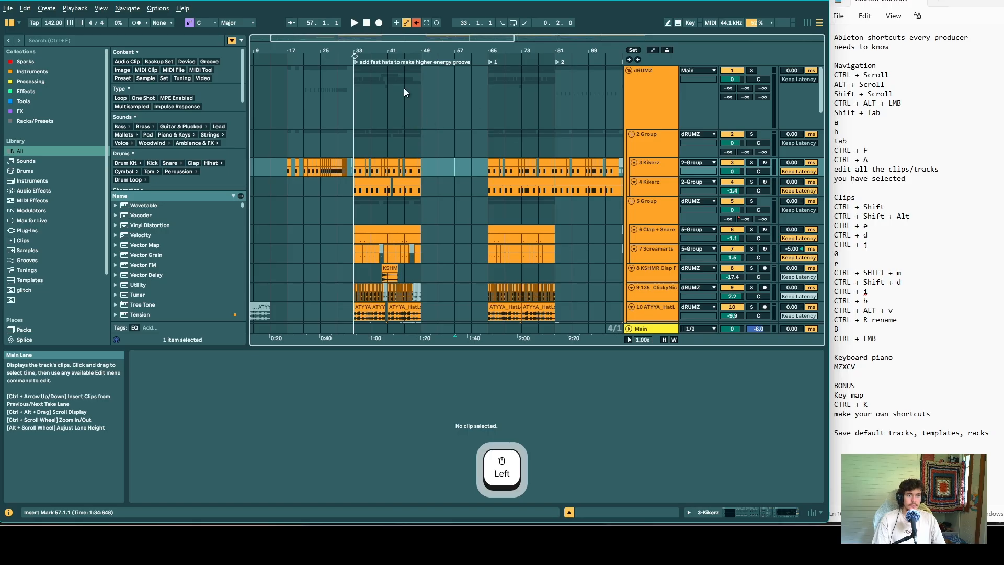
{"action": "left_click_drag", "start_coordinate": [422, 140], "coordinate": [488, 145]}
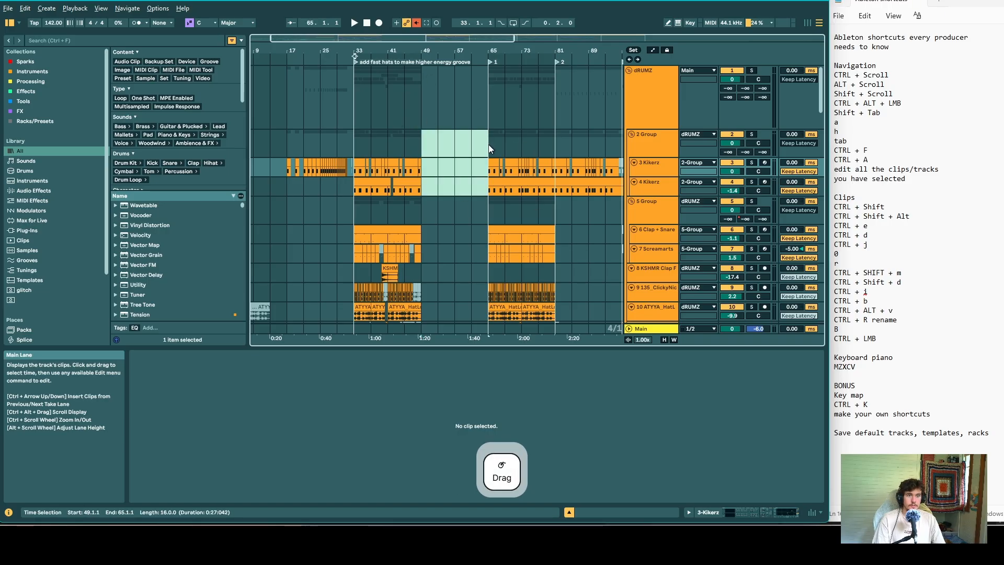
{"action": "key", "text": "ctrl+i"}
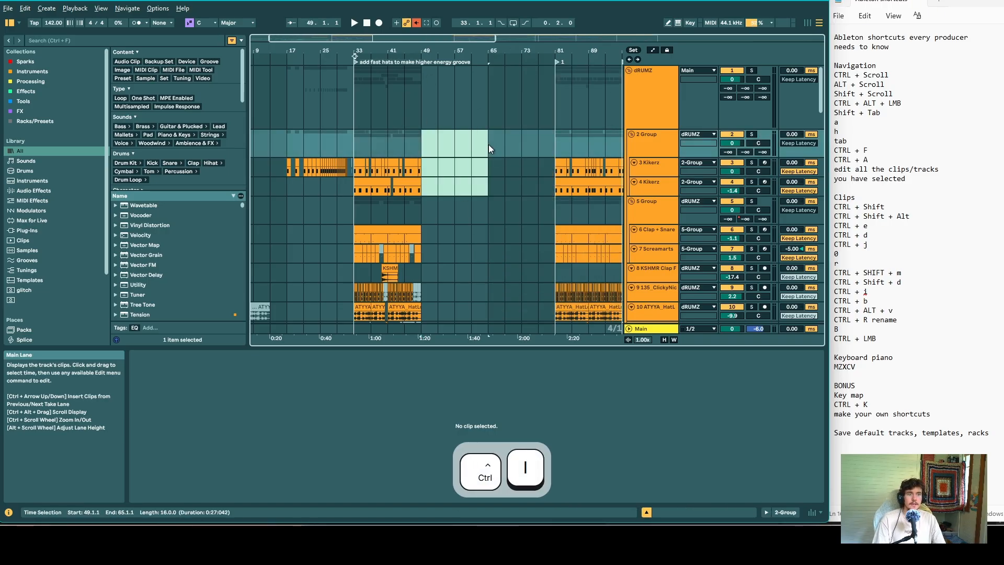
{"action": "key", "text": "ctrl+z"}
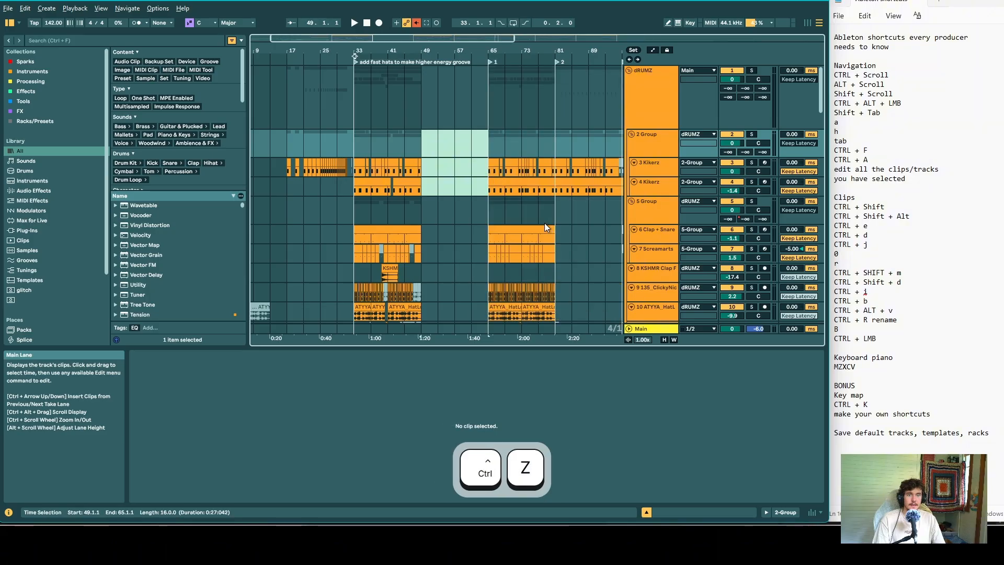
- Paste the copied 16-bar section at 49.1.1 on the dRUMZ track, and undo the paste
{"action": "left_click", "coordinate": [423, 99]}
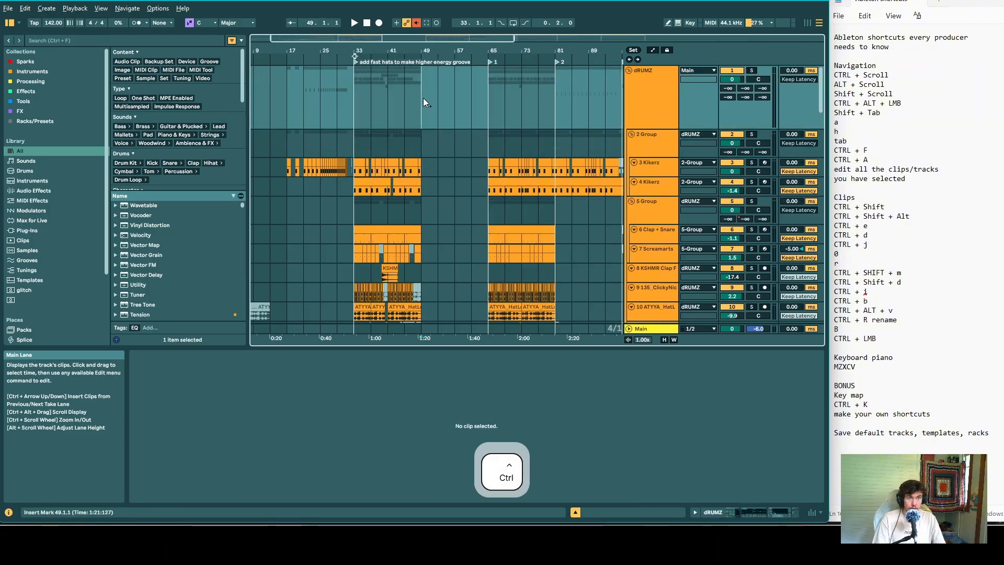
{"action": "key", "text": "ctrl+v"}
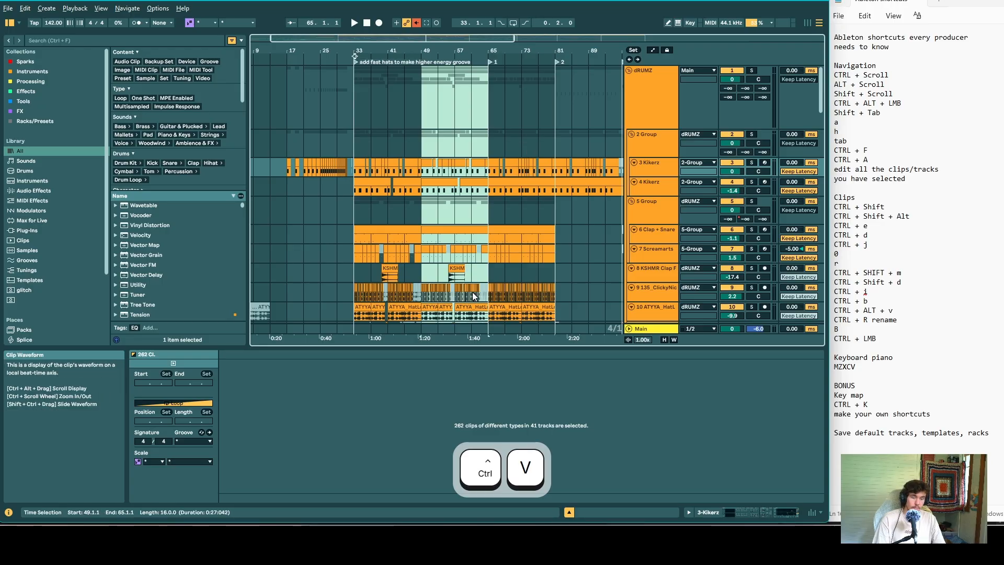
{"action": "key", "text": "ctrl+z"}
{"action": "key", "text": "ctrl+z"}
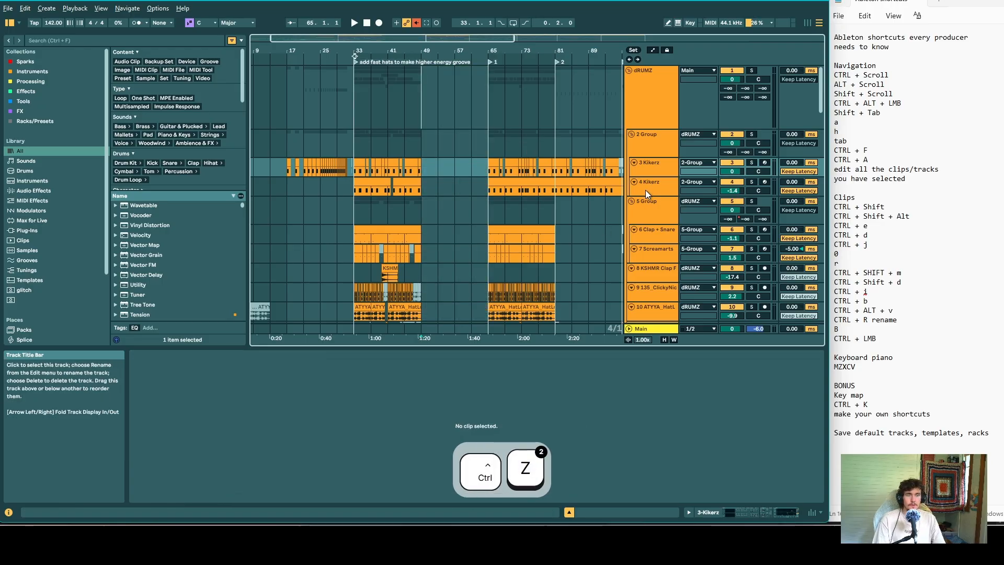
- Select 33.1.1 to 49.1.1 on track 4 Kikerz, duplicate that time across all tracks, and undo the duplication
{"action": "left_click", "coordinate": [352, 191]}
{"action": "left_click_drag", "start_coordinate": [427, 190], "coordinate": [428, 191]}
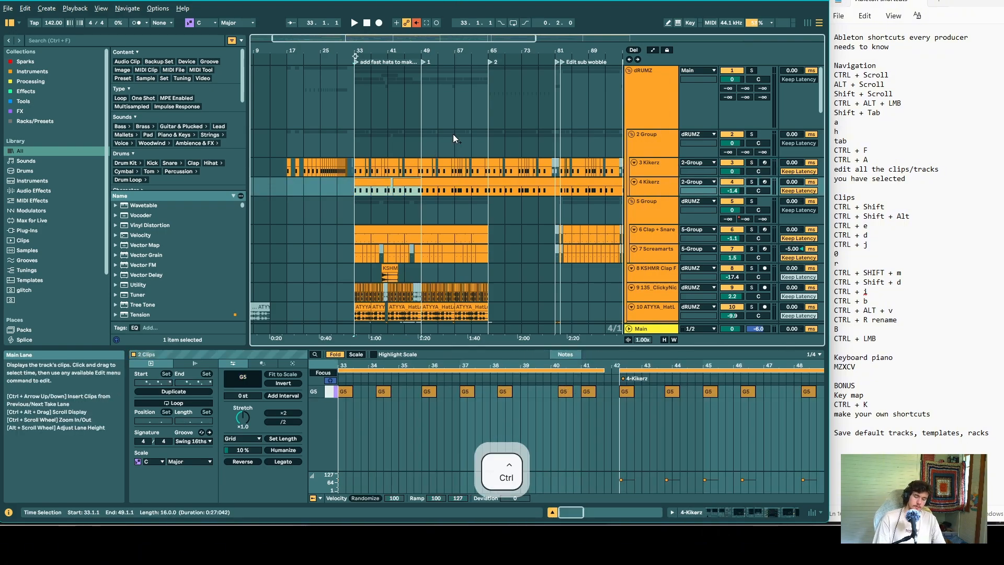
{"action": "key", "text": "ctrl+shift+d"}
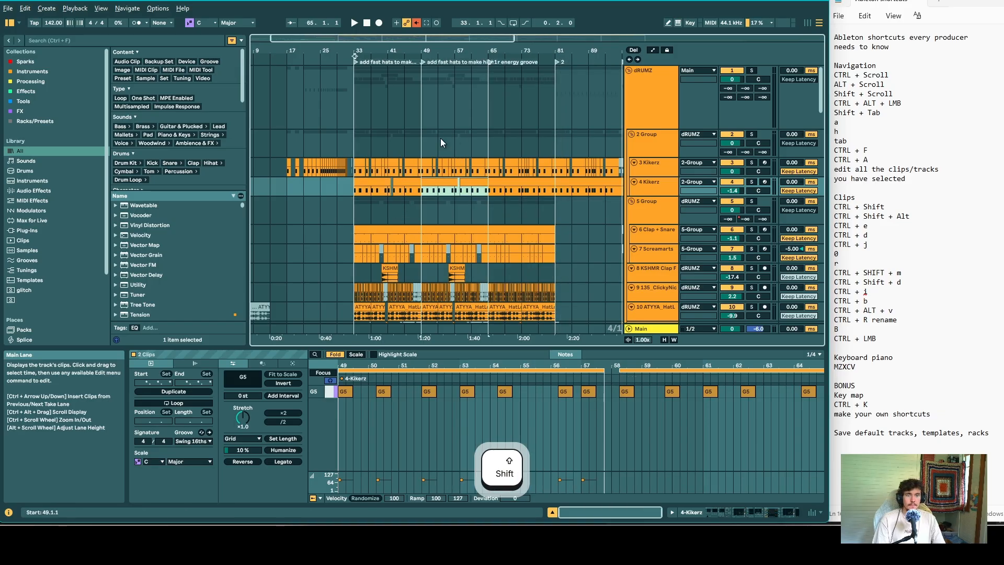
{"action": "scroll", "coordinate": [448, 268], "scroll_direction": "down", "scroll_amount": 1}
{"action": "scroll", "coordinate": [448, 268], "scroll_direction": "down", "scroll_amount": 5}
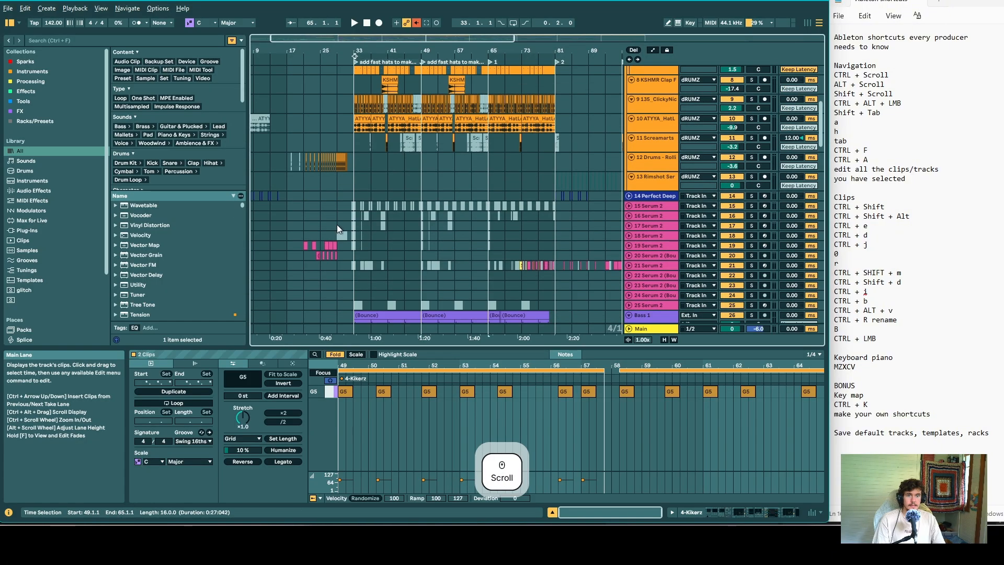
{"action": "key", "text": "ctrl+z"}
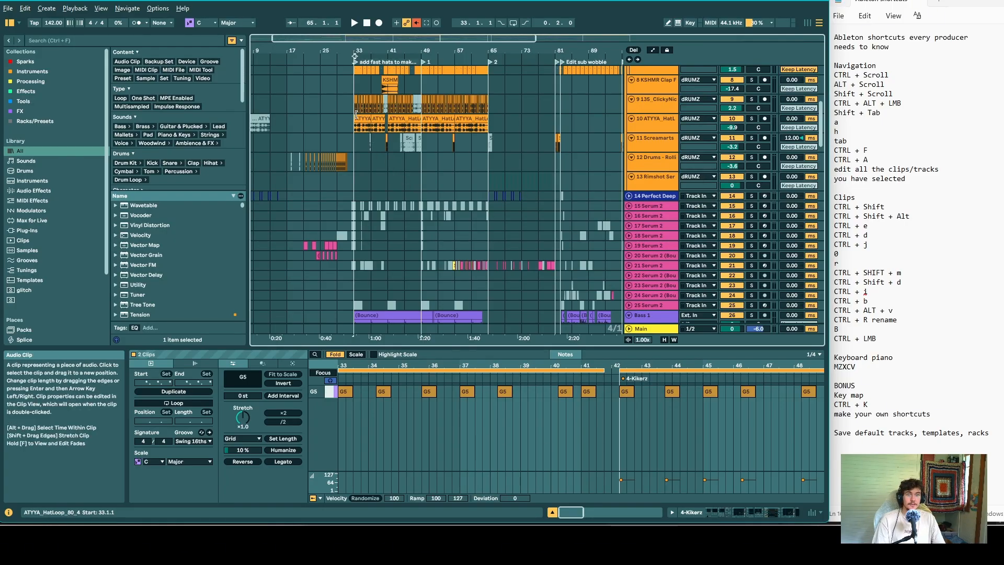
- Try to bounce the ATYYA_HatLoop clips from 33.1.1 to 49.1.1 to a new track, and cancel the bounce
{"action": "left_click", "coordinate": [410, 120], "text": "shift"}
{"action": "left_click", "coordinate": [419, 121], "text": "shift"}
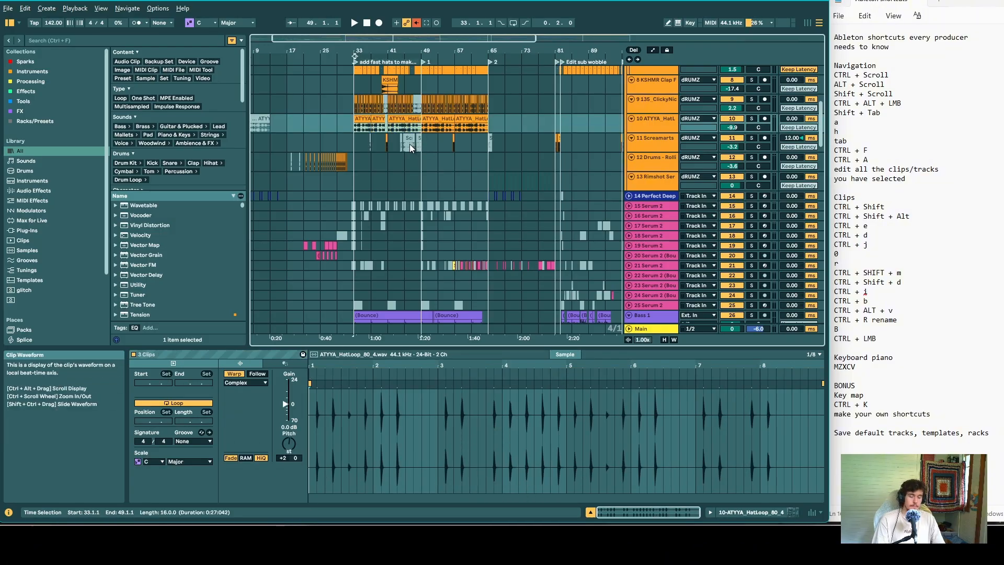
{"action": "key", "text": "ctrl"}
{"action": "key", "text": "ctrl+b"}
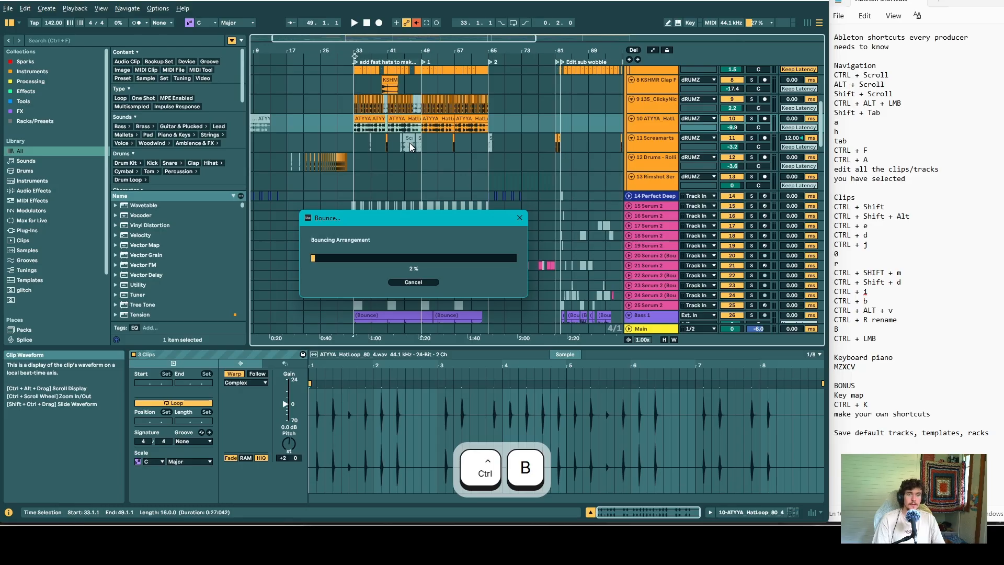
{"action": "key", "text": "Escape"}
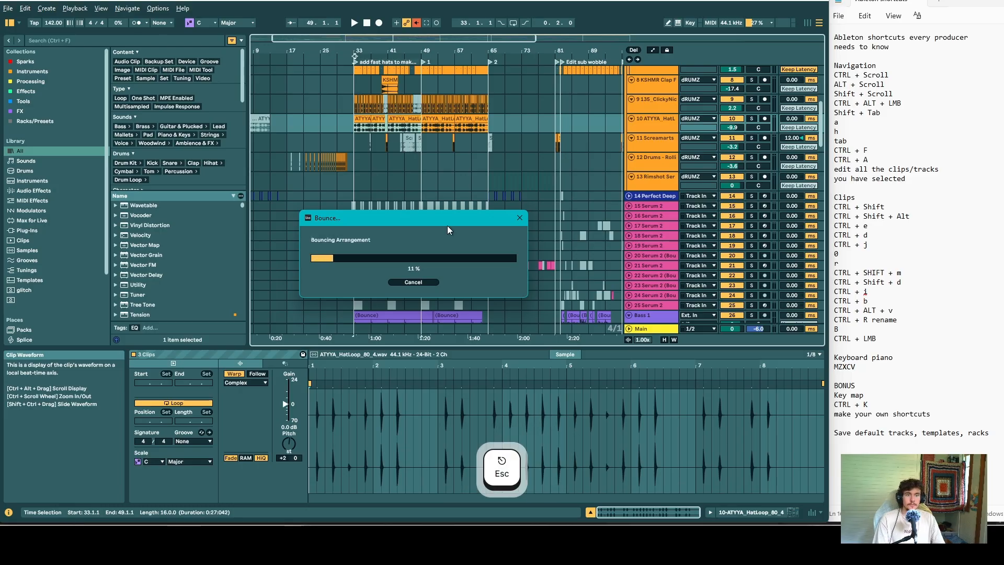
{"action": "left_click", "coordinate": [425, 283]}
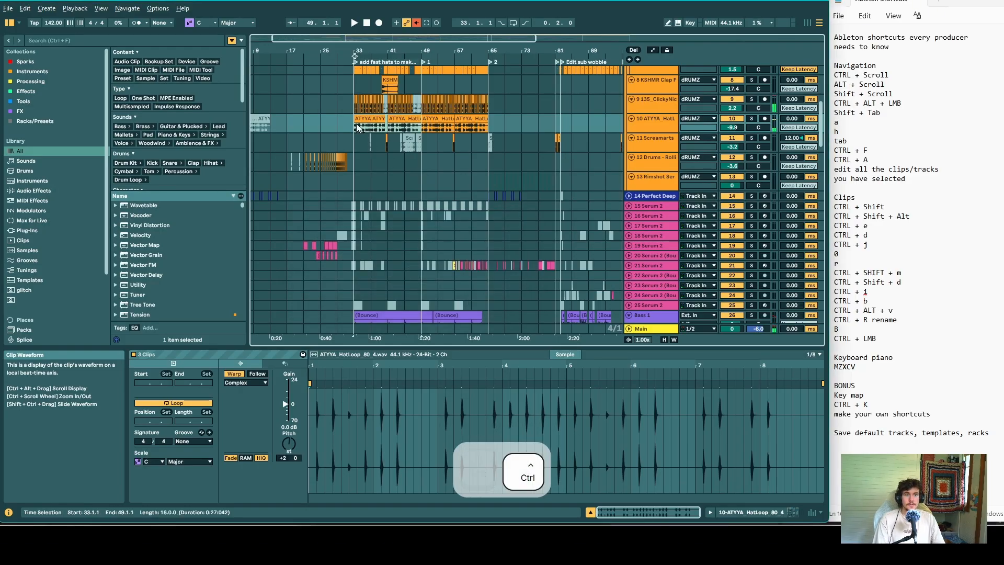
- Bounce the ATYYA_HatLoop section from 33.1.1 to 33.2.1 to a new track, and select the original and bounced clips to compare them
{"action": "scroll", "coordinate": [352, 123], "scroll_direction": "up", "scroll_amount": 10}
{"action": "scroll", "coordinate": [353, 123], "scroll_direction": "up", "scroll_amount": 3}
{"action": "left_click_drag", "start_coordinate": [358, 125], "coordinate": [415, 130]}
{"action": "key", "text": "ctrl+b"}
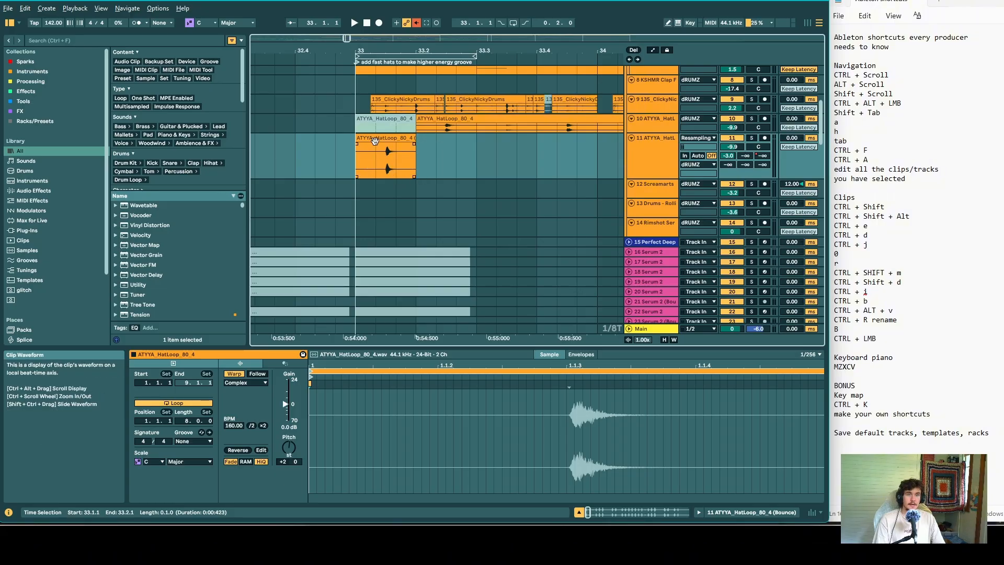
{"action": "left_click", "coordinate": [404, 119]}
{"action": "left_click", "coordinate": [406, 137]}
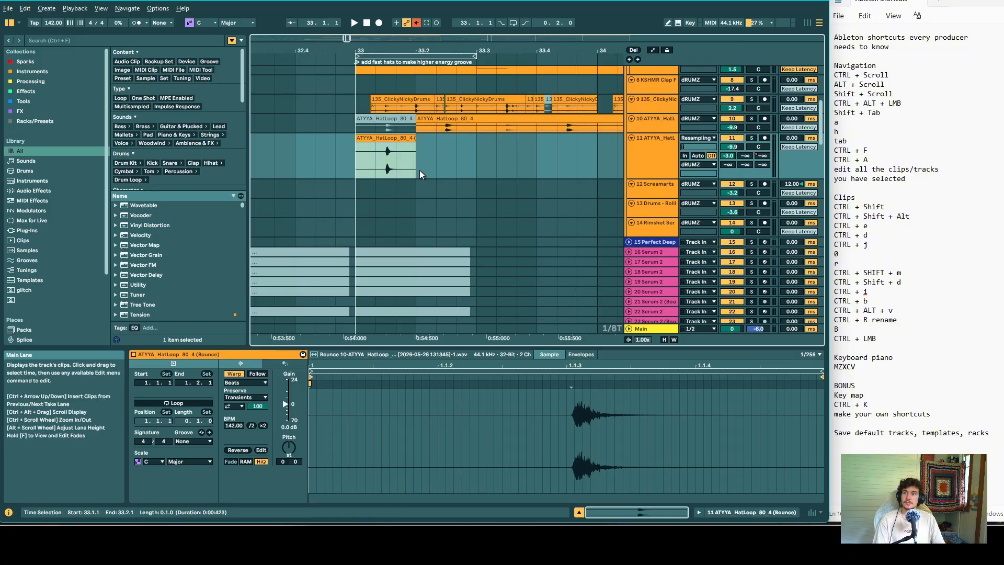
- Place the insert marker at 33.2.1 on the bounced track and toggle Draw Mode on and off repeatedly
{"action": "left_click", "coordinate": [416, 153]}
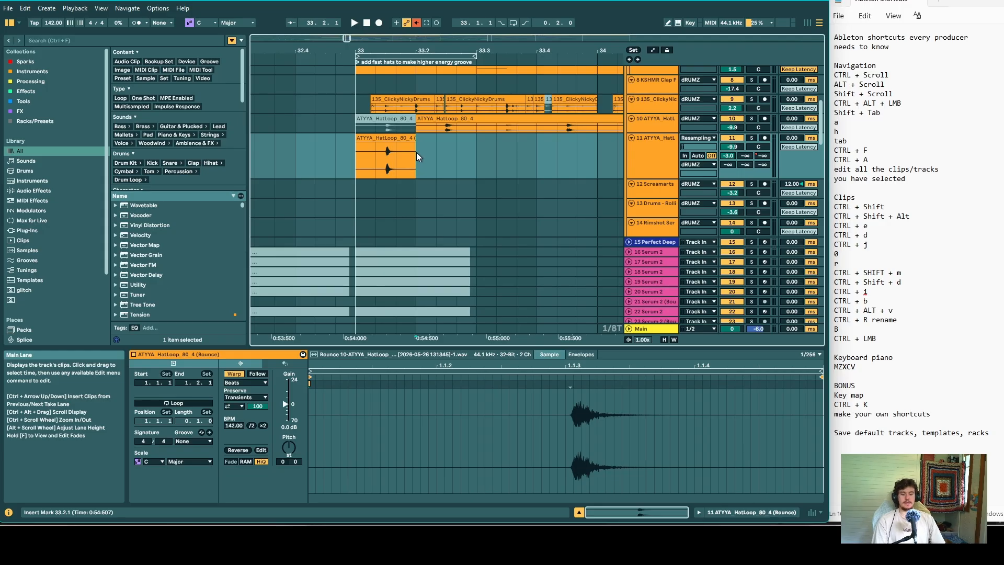
{"action": "key", "text": "b"}
{"action": "key", "text": "b"}
{"action": "key", "text": "b"}
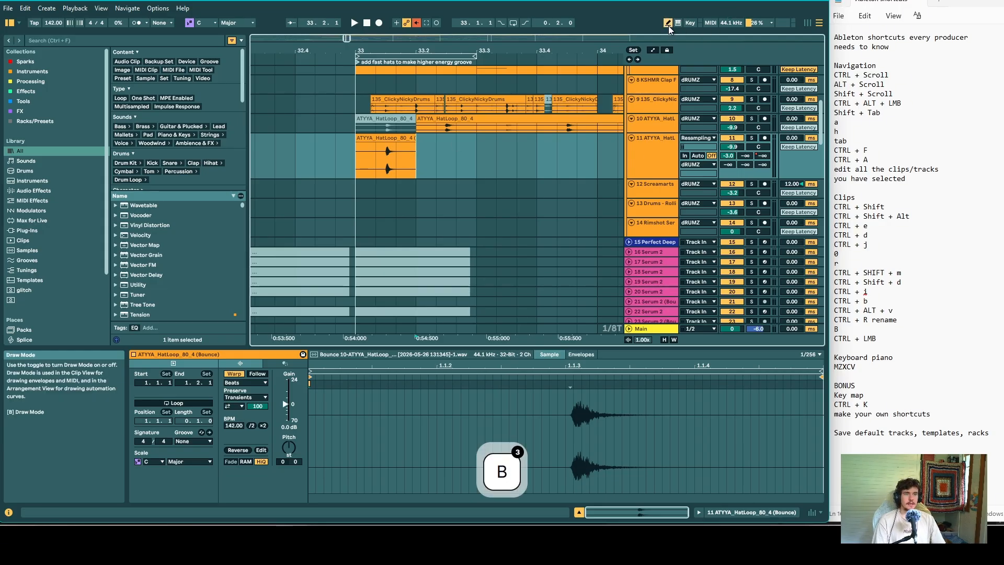
- Open the MIDI clip on track 3 Kikerz and enlarge the note editor
{"action": "scroll", "coordinate": [466, 131], "scroll_direction": "up", "scroll_amount": 5}
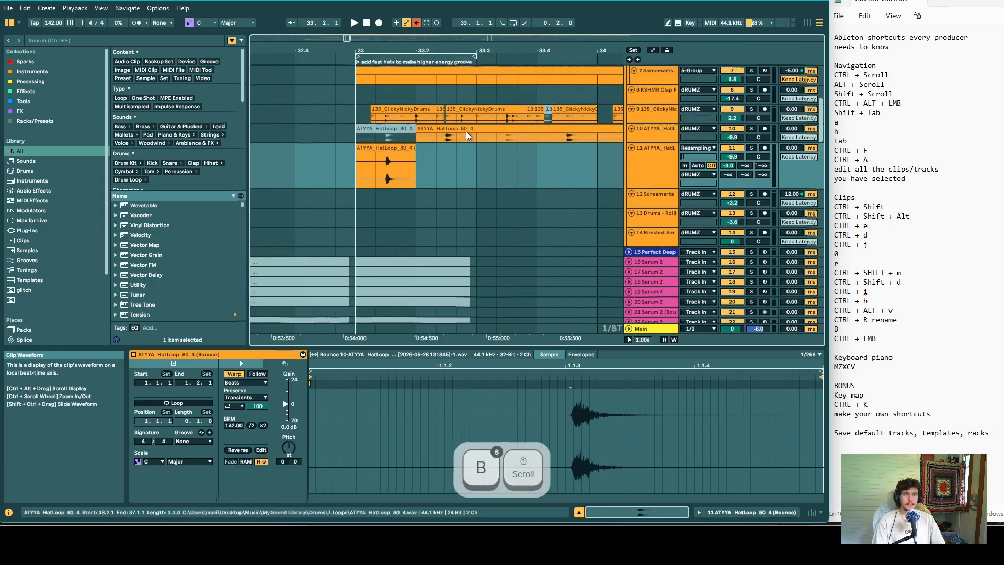
{"action": "left_click", "coordinate": [409, 152]}
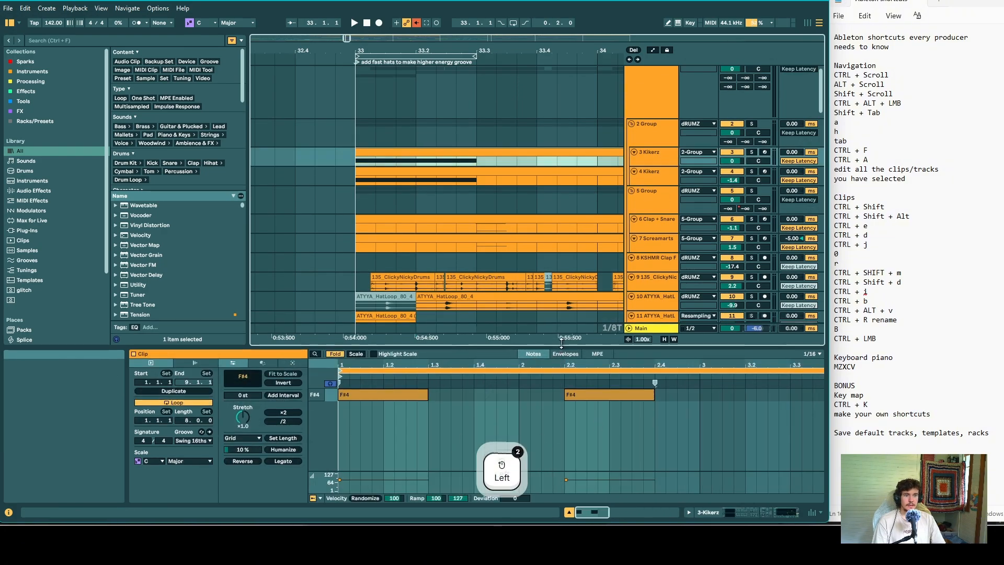
{"action": "left_click_drag", "start_coordinate": [560, 348], "coordinate": [554, 244]}
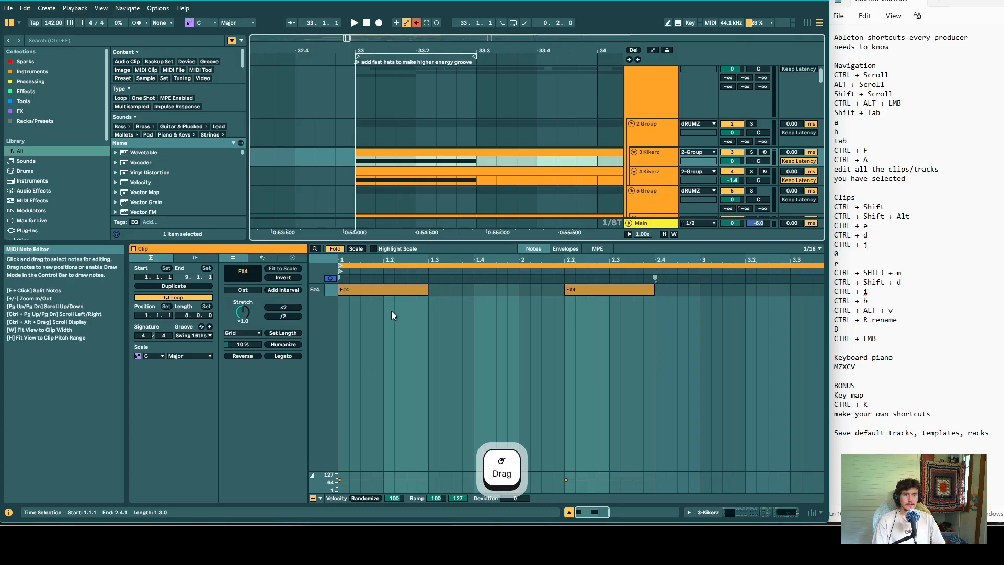
- Turn on Draw Mode and paint a run of sixteenth F#4 notes from 1.3.1, undo it, and paint another from 1.3.2 to 2.1.2
{"action": "key", "text": "b"}
{"action": "left_click_drag", "start_coordinate": [431, 289], "coordinate": [503, 289]}
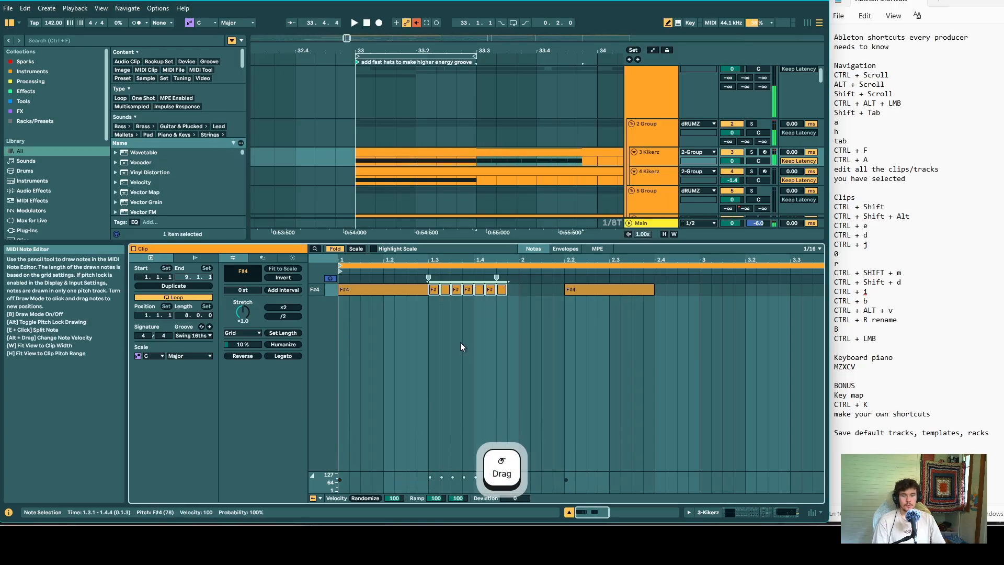
{"action": "key", "text": "ctrl+z"}
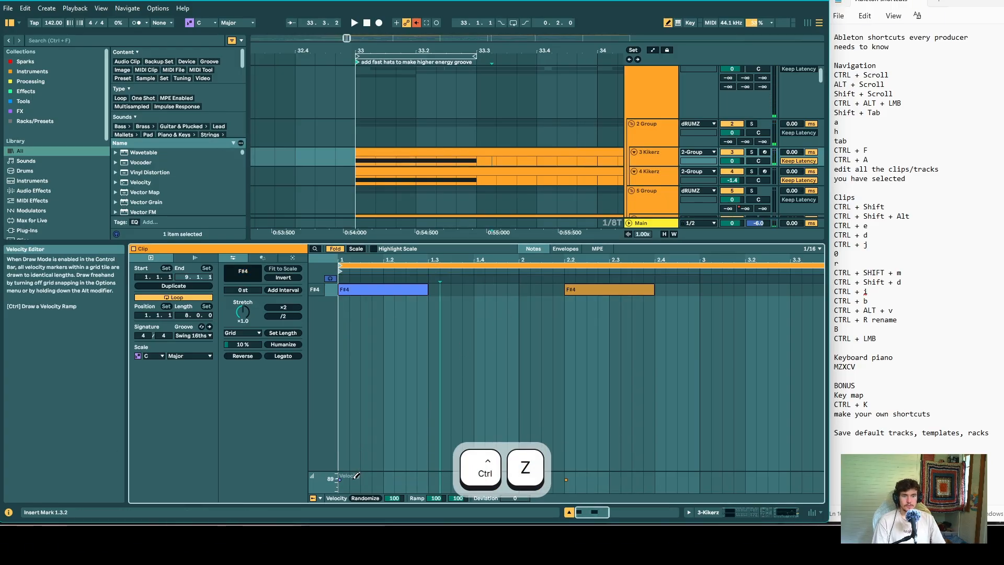
{"action": "left_click_drag", "start_coordinate": [440, 288], "coordinate": [525, 289]}
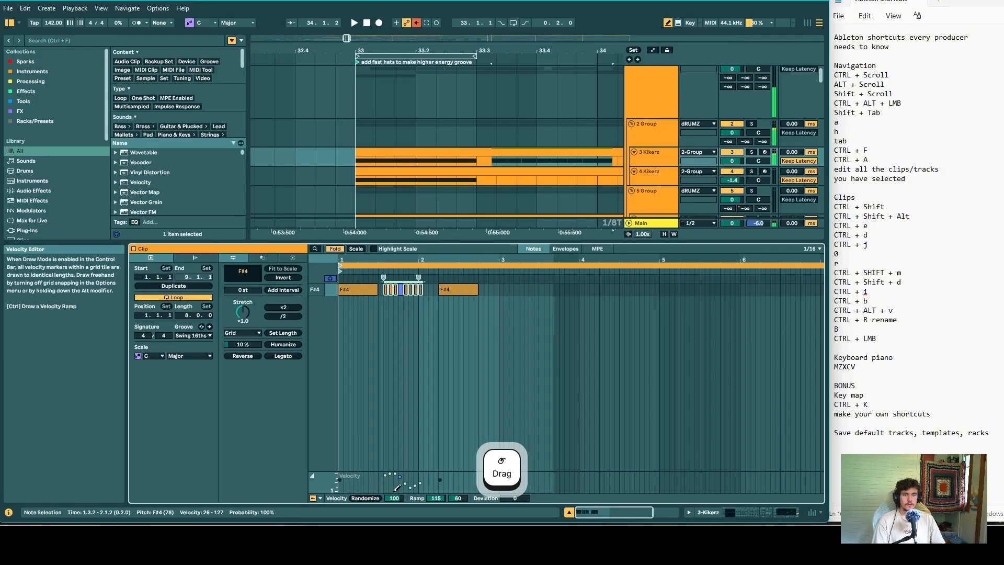
- Open the bounced audio clip on the Bass 1 track and show its envelopes
{"action": "left_click", "coordinate": [478, 210]}
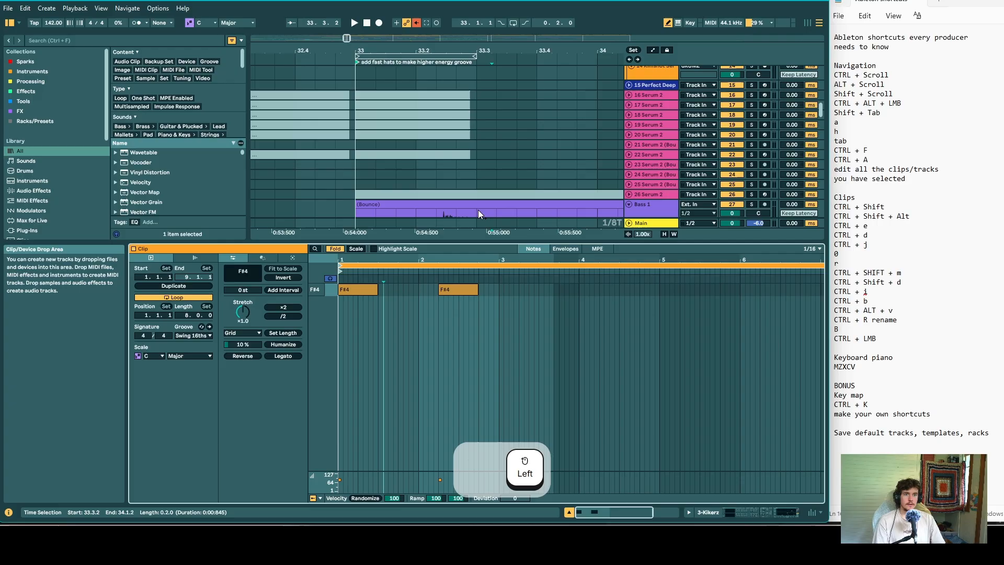
{"action": "left_click", "coordinate": [478, 206]}
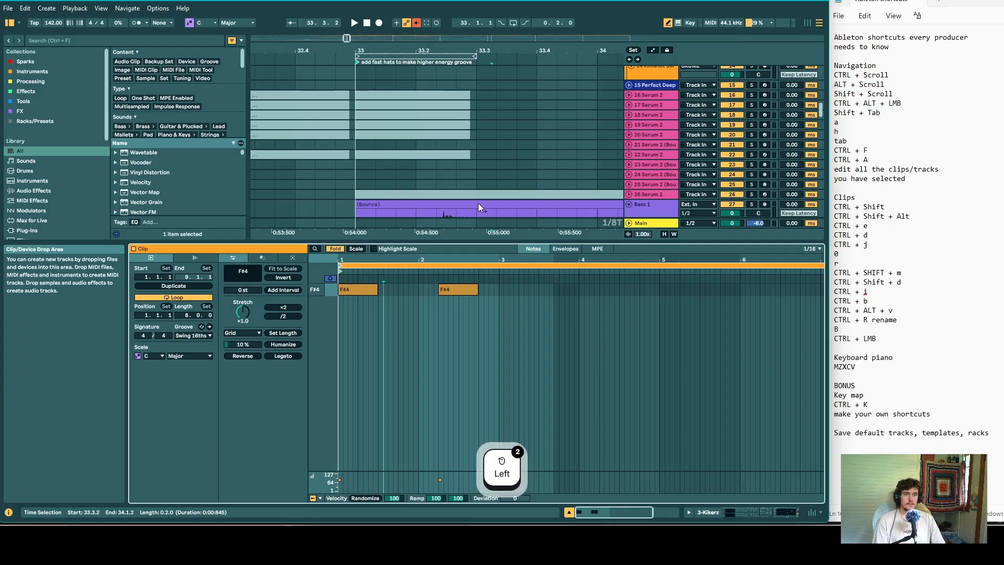
{"action": "double_click", "coordinate": [478, 203]}
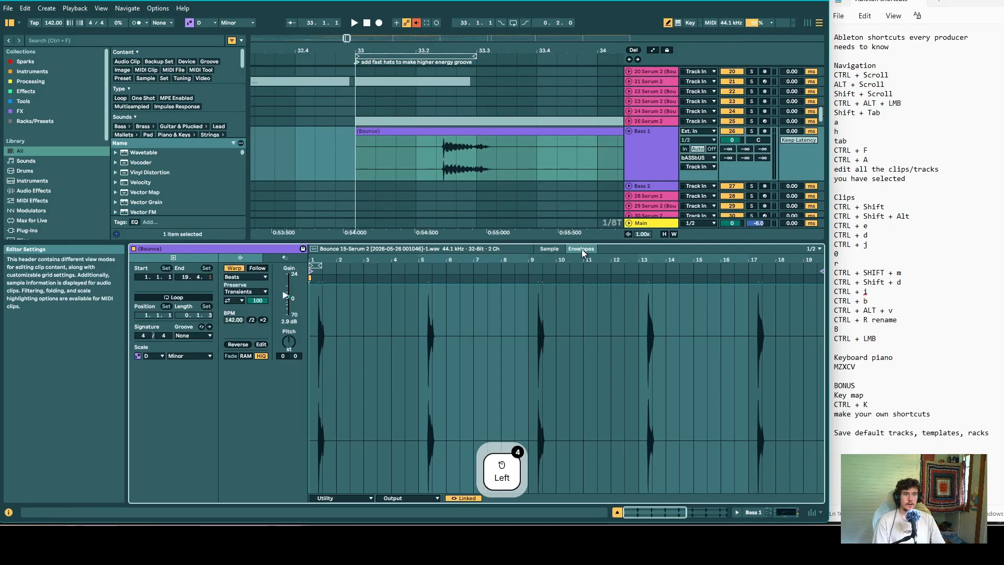
- Draw a stepped Utility Output envelope across the Bass 1 clip and undo it, and do the same with a smooth freehand curve
{"action": "mouse_move", "coordinate": [340, 317]}
{"action": "left_mouse_down"}
{"action": "mouse_move", "coordinate": [511, 313]}
{"action": "mouse_move", "coordinate": [617, 360]}
{"action": "mouse_move", "coordinate": [721, 329]}
{"action": "left_mouse_up"}
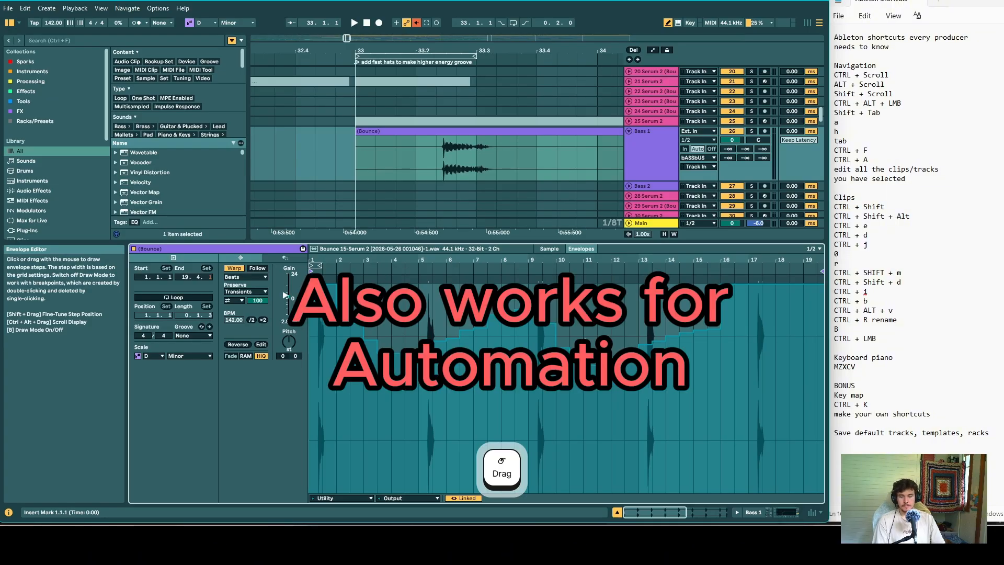
{"action": "key", "text": "ctrl+z"}
{"action": "left_click", "coordinate": [340, 296], "text": "alt"}
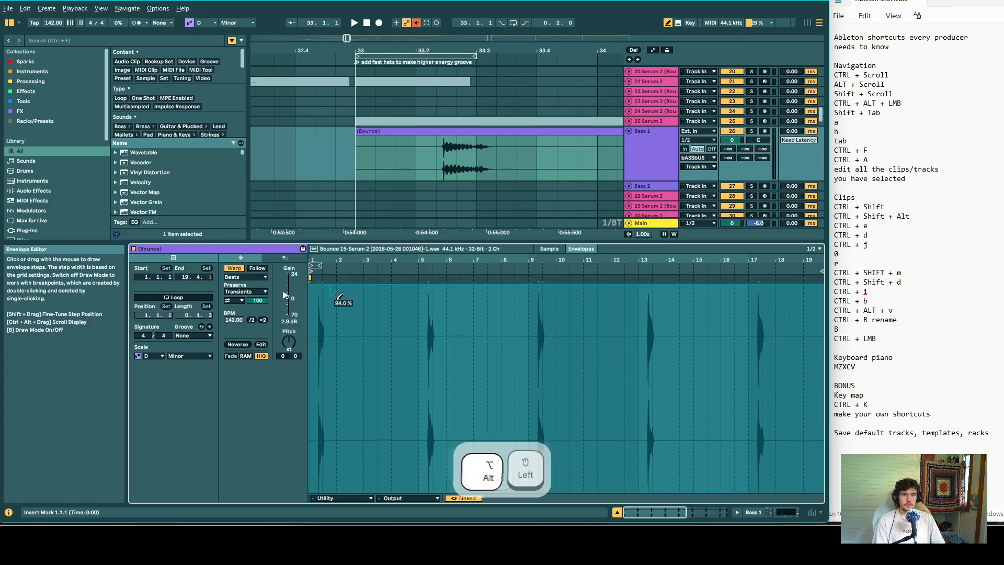
{"action": "mouse_move", "coordinate": [340, 297]}
{"action": "left_mouse_down"}
{"action": "mouse_move", "coordinate": [454, 366]}
{"action": "mouse_move", "coordinate": [633, 329]}
{"action": "mouse_move", "coordinate": [716, 389]}
{"action": "mouse_move", "coordinate": [783, 311]}
{"action": "left_mouse_up"}
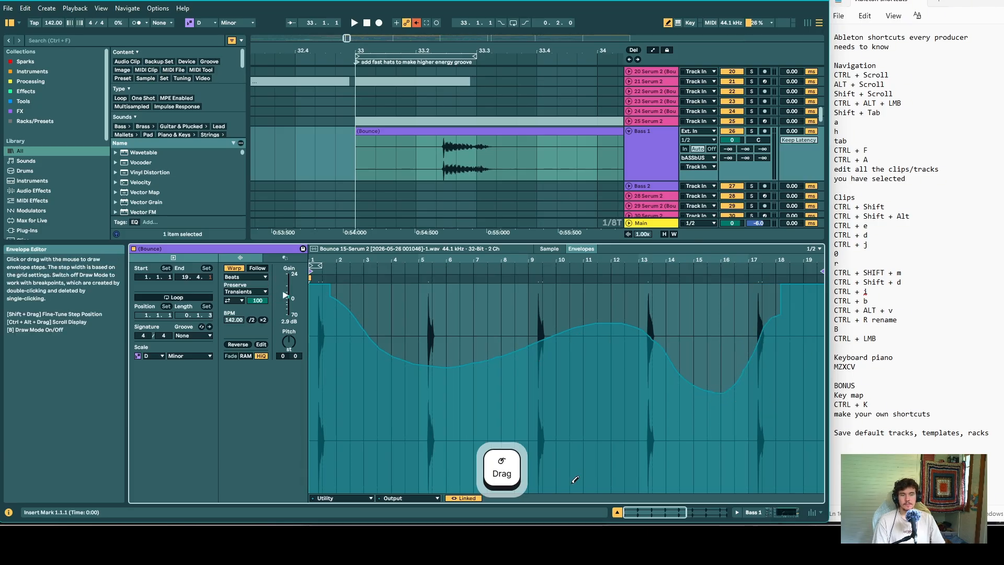
{"action": "key", "text": "ctrl+z"}
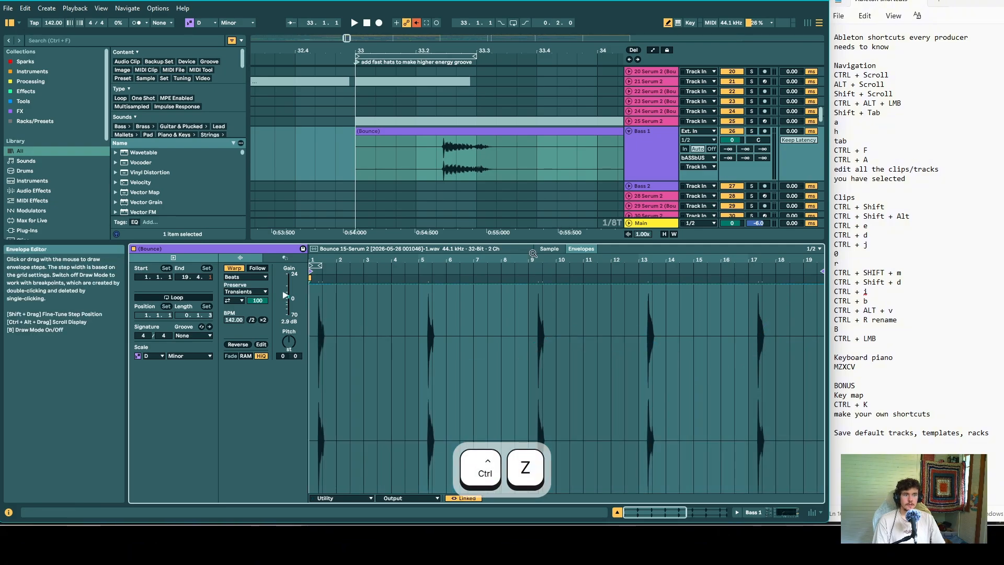
- Show the Bass 1 clip's Transient Envelope, switch to its Transposition envelope, and return to the Transient Envelope
{"action": "left_click", "coordinate": [256, 302]}
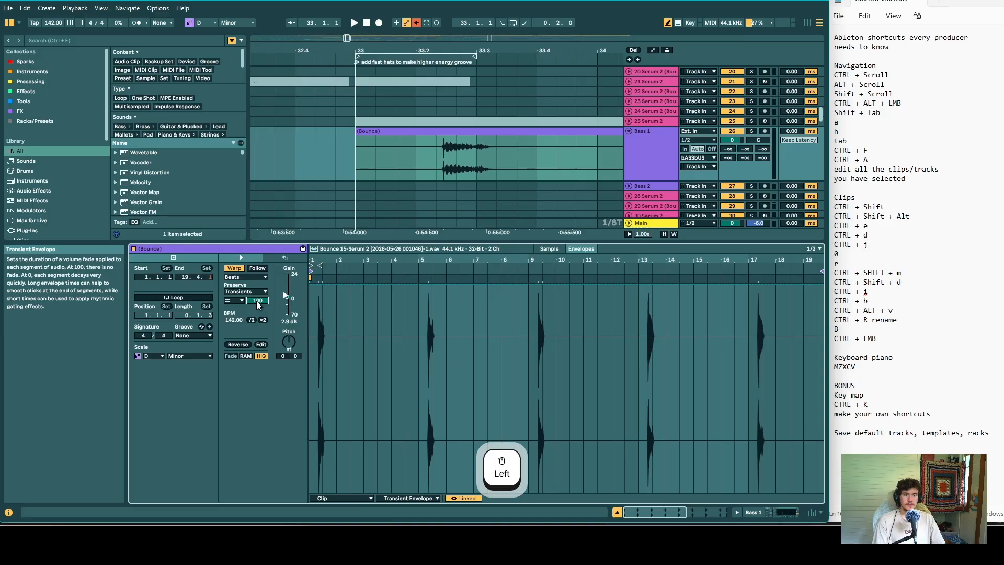
{"action": "left_click", "coordinate": [287, 298]}
{"action": "left_click", "coordinate": [293, 337]}
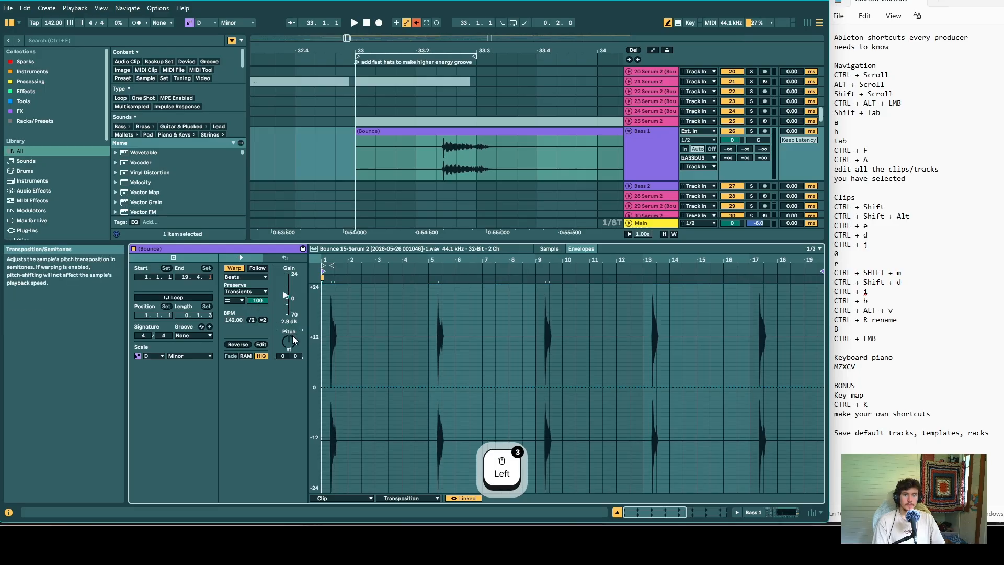
{"action": "left_click", "coordinate": [258, 302]}
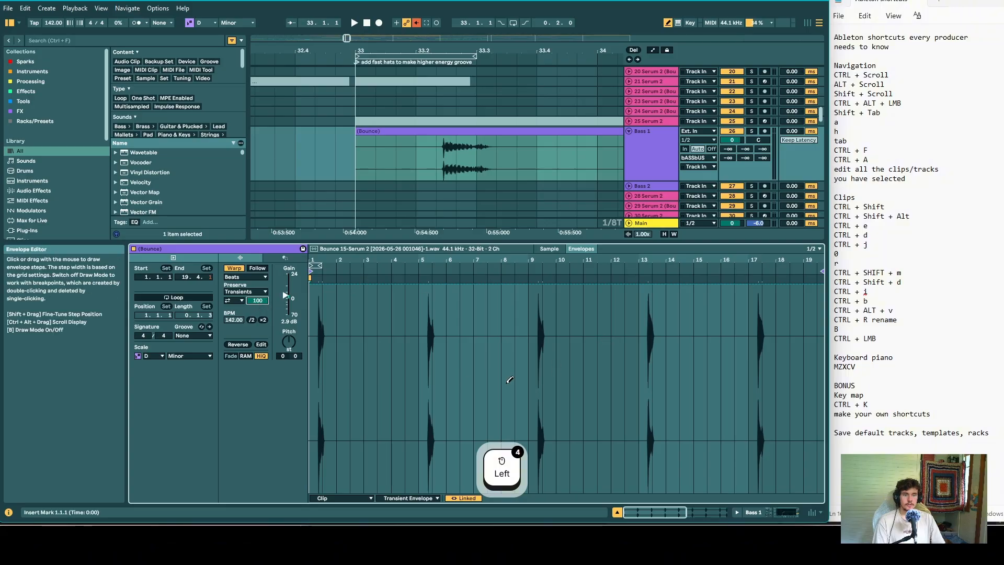
- Draw across the Bass 1 clip's Transient Envelope and undo it
{"action": "mouse_move", "coordinate": [342, 287]}
{"action": "left_mouse_down"}
{"action": "mouse_move", "coordinate": [392, 359]}
{"action": "mouse_move", "coordinate": [587, 365]}
{"action": "mouse_move", "coordinate": [718, 390]}
{"action": "left_mouse_up"}
{"action": "key", "text": "ctrl+z"}
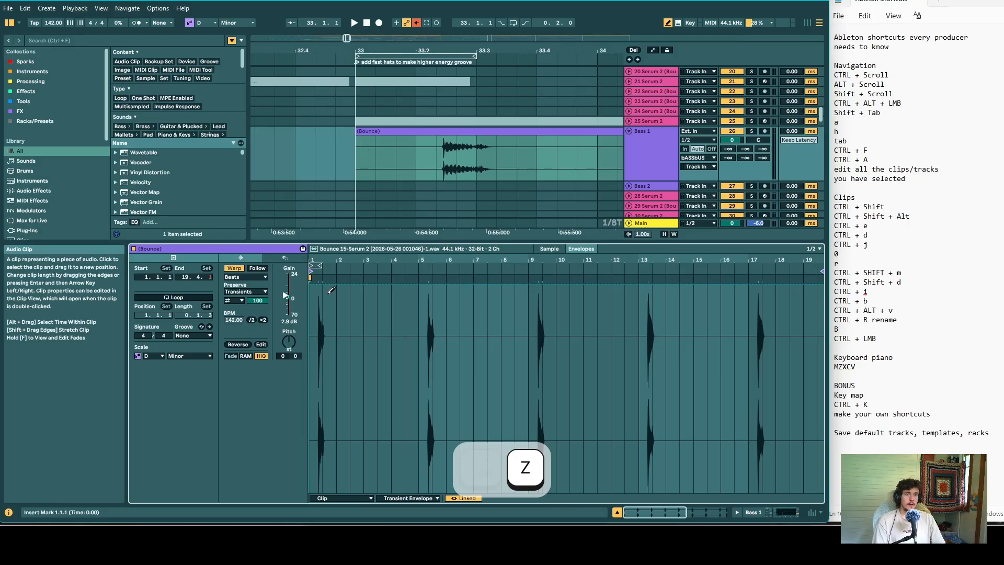
- Open the 3 Kikerz track's MIDI clip at bar 33 and paint sixteenth F#4 notes from 1.3.1 to 2.2.1
{"action": "scroll", "coordinate": [444, 143], "scroll_direction": "up", "scroll_amount": 10}
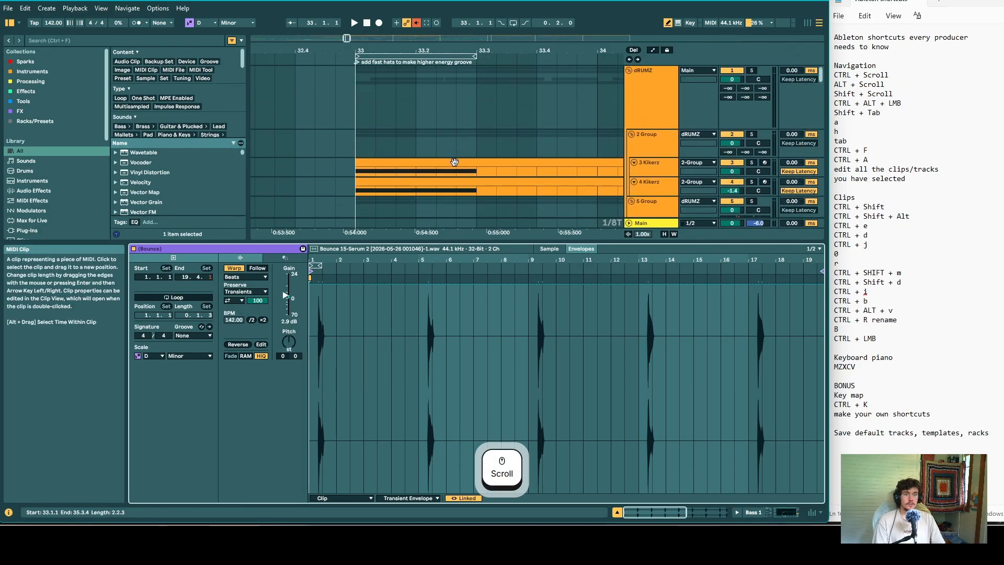
{"action": "left_click", "coordinate": [454, 162]}
{"action": "scroll", "coordinate": [455, 164], "scroll_direction": "down", "scroll_amount": 2}
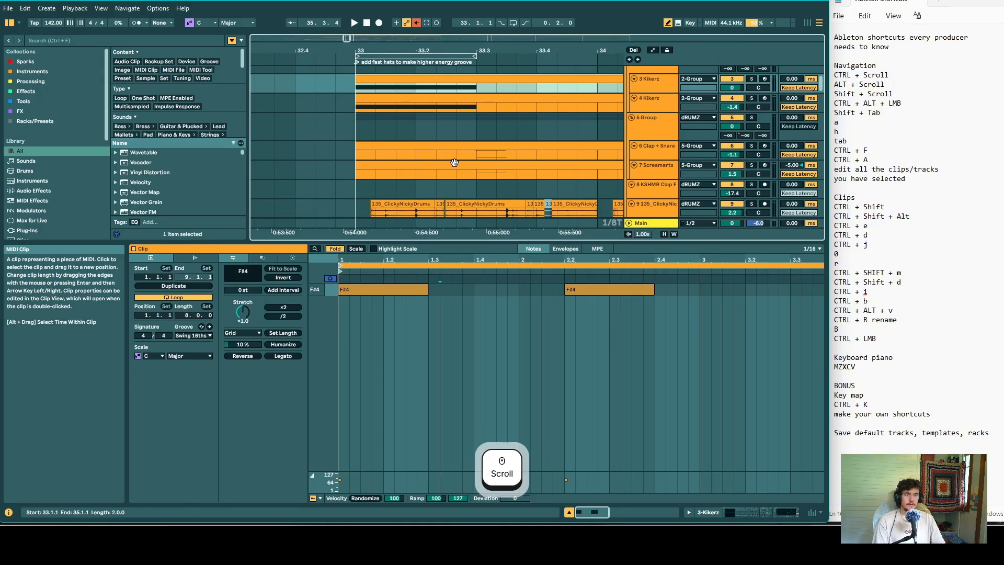
{"action": "scroll", "coordinate": [455, 166], "scroll_direction": "up", "scroll_amount": 1}
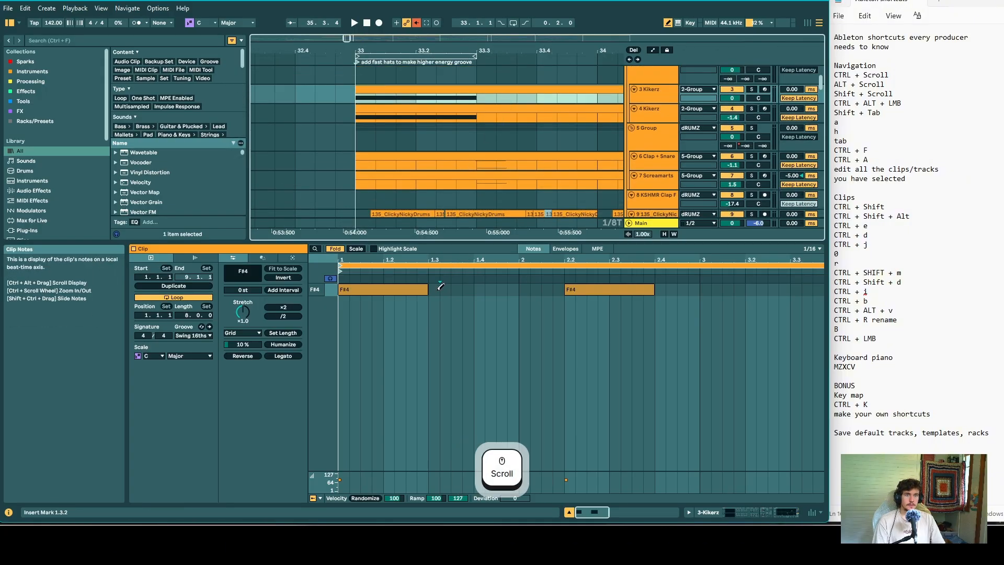
{"action": "left_click_drag", "start_coordinate": [438, 287], "coordinate": [565, 287]}
{"action": "scroll", "coordinate": [378, 469], "scroll_direction": "down", "scroll_amount": 2}
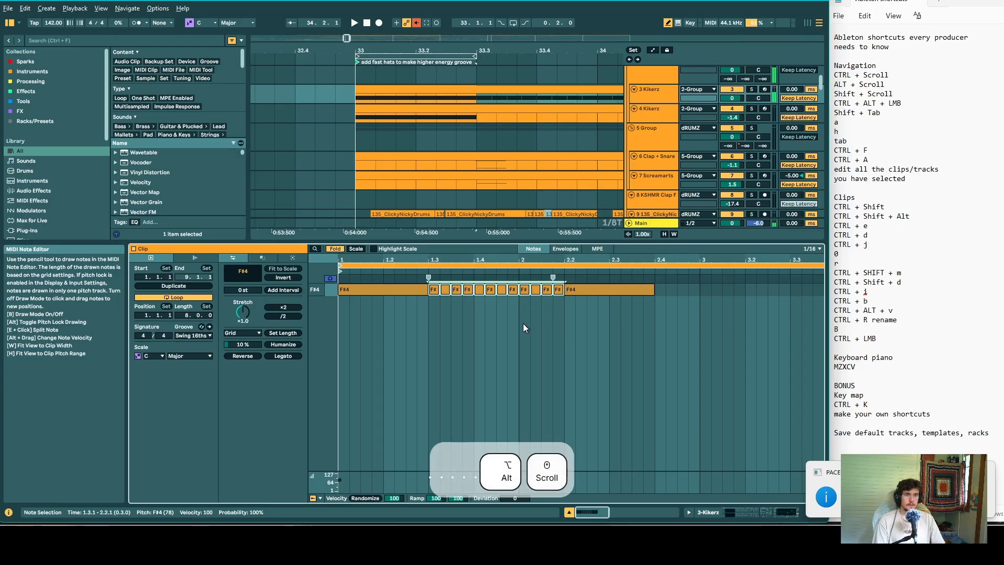
- Draw a rising velocity ramp from 15 to 95 across the newly painted F#4 notes
{"action": "key", "text": "ctrl"}
{"action": "key", "text": "ctrl"}
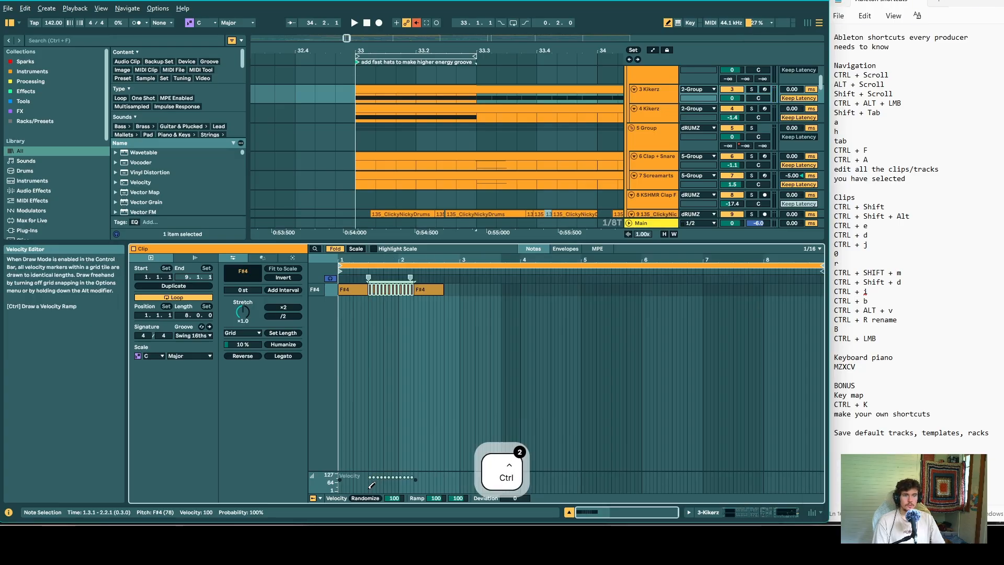
{"action": "left_click_drag", "start_coordinate": [372, 485], "coordinate": [414, 478]}
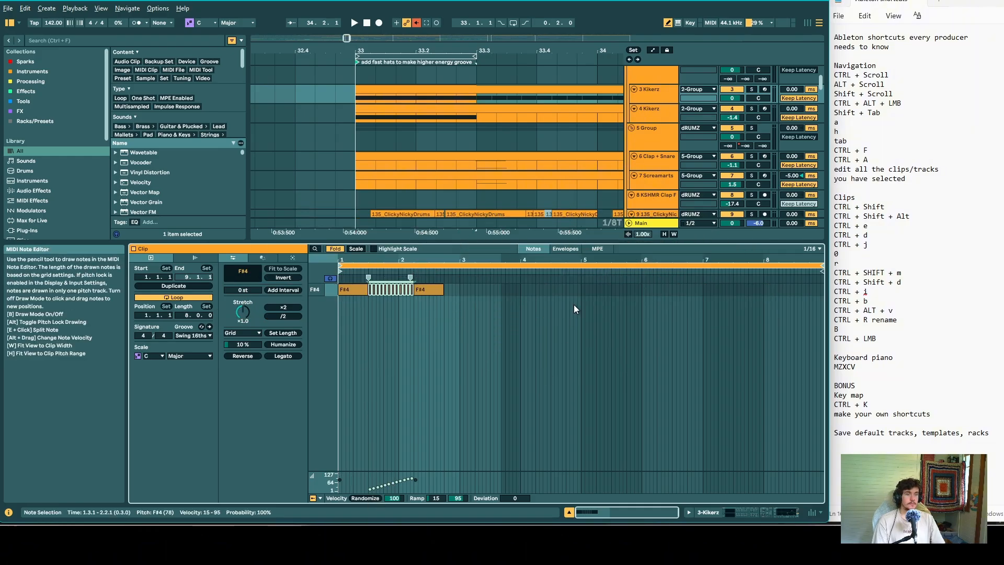
- Give the arrangement more height and delete the selected run of painted F#4 notes
{"action": "left_click_drag", "start_coordinate": [585, 242], "coordinate": [585, 293]}
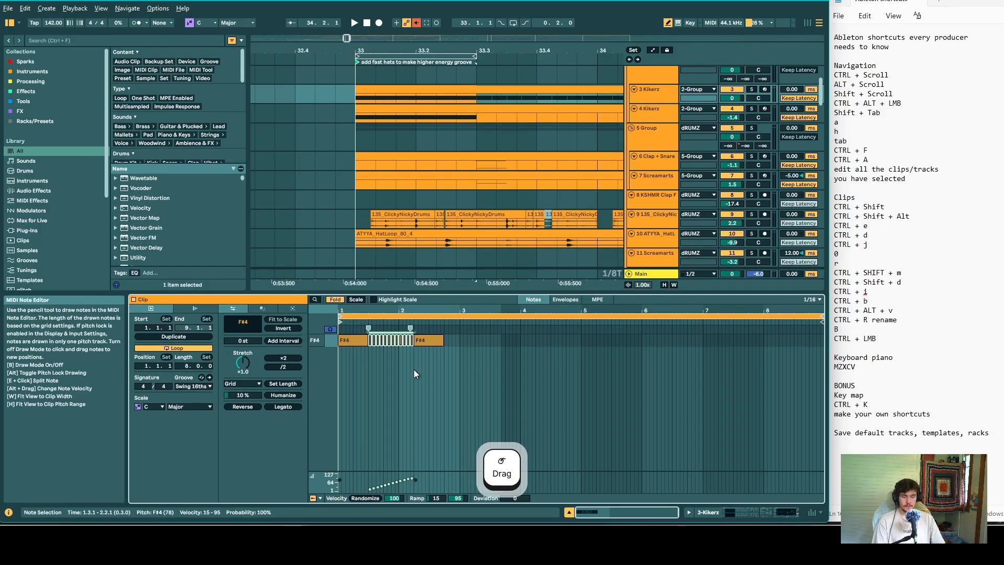
{"action": "key", "text": "Delete"}
{"action": "scroll", "coordinate": [378, 140], "scroll_direction": "down", "scroll_amount": 5}
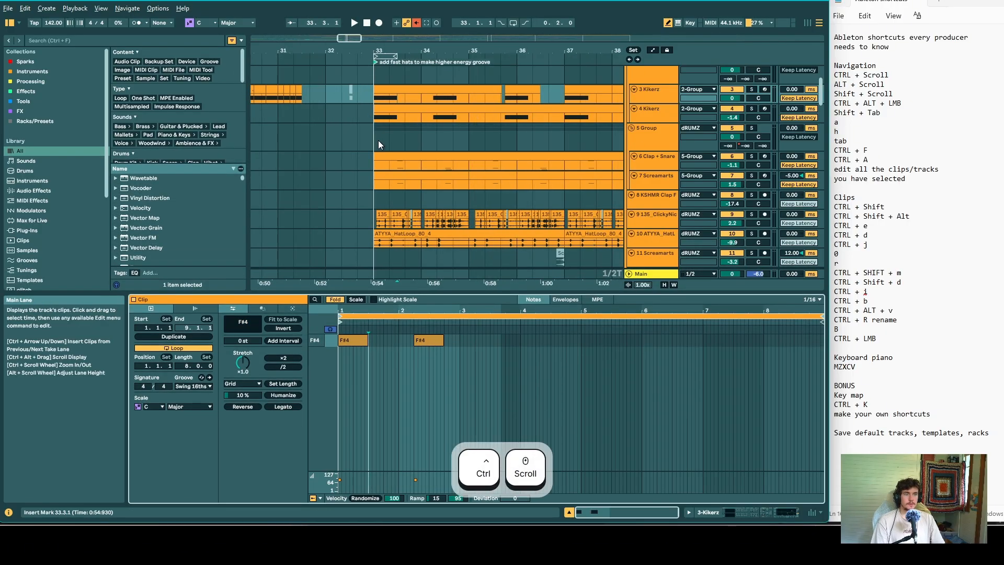
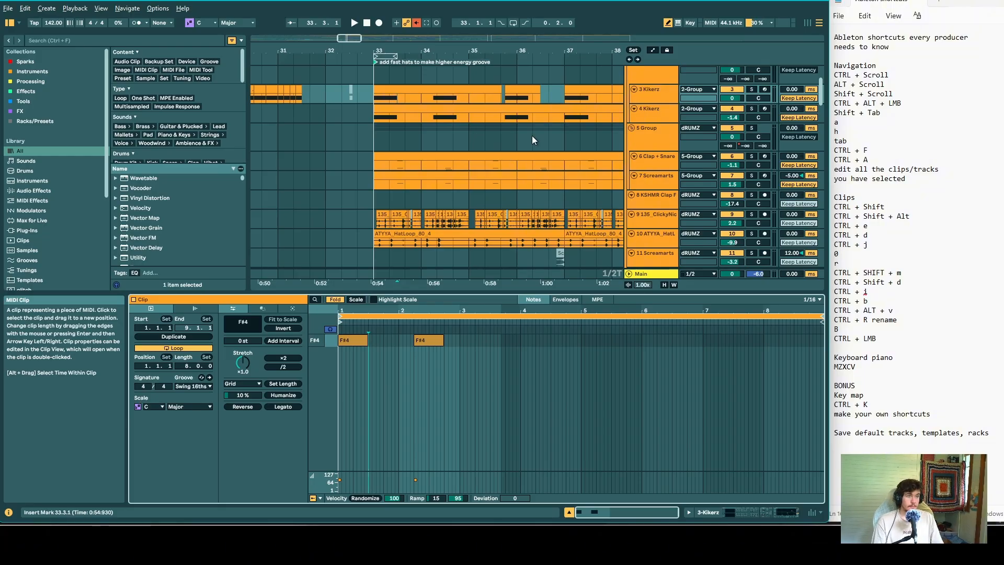
- Turn off Draw Mode, and toggle the Computer MIDI Keyboard, leaving it enabled
{"action": "key", "text": "b"}
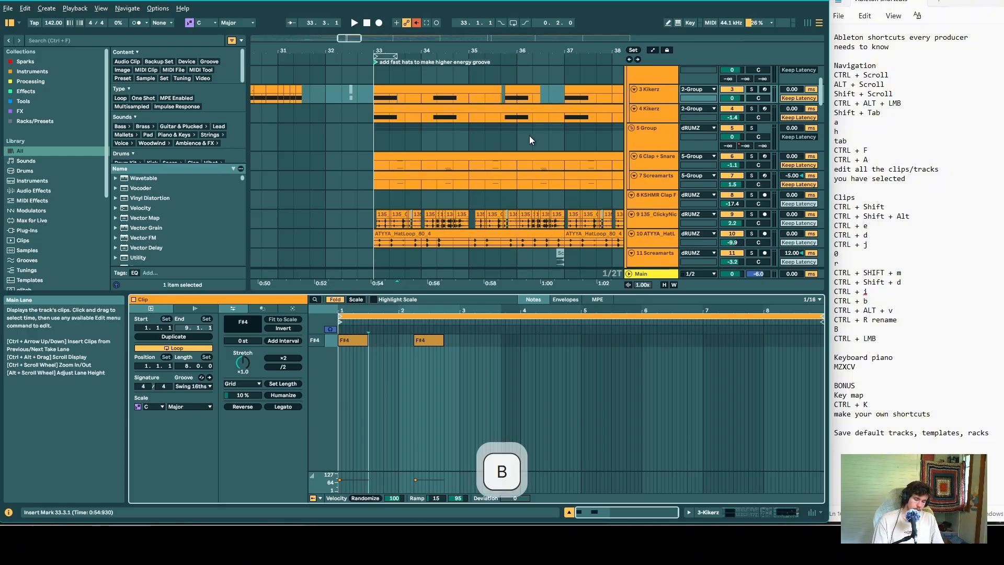
{"action": "key", "text": "m"}
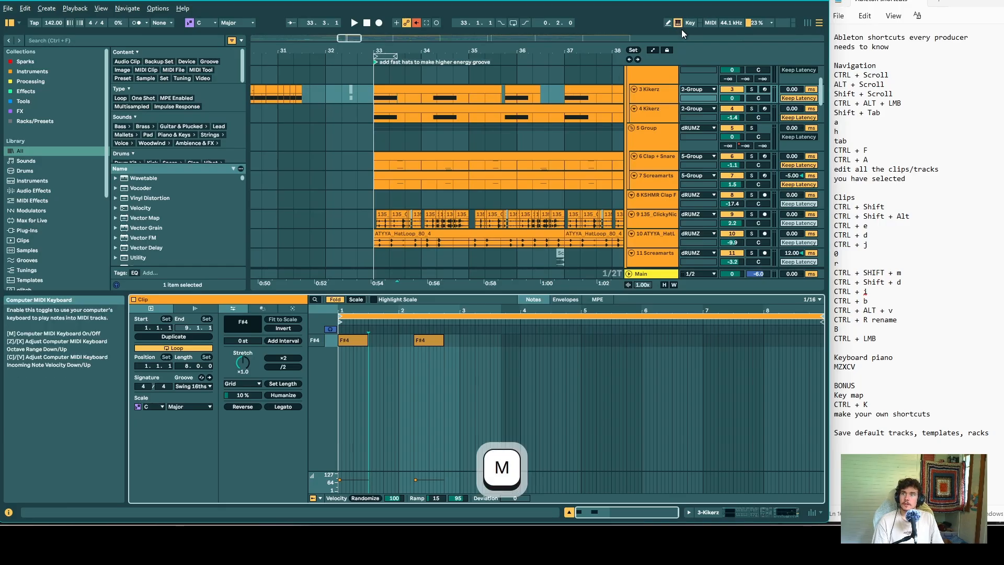
{"action": "key", "text": "m"}
{"action": "key", "text": "m"}
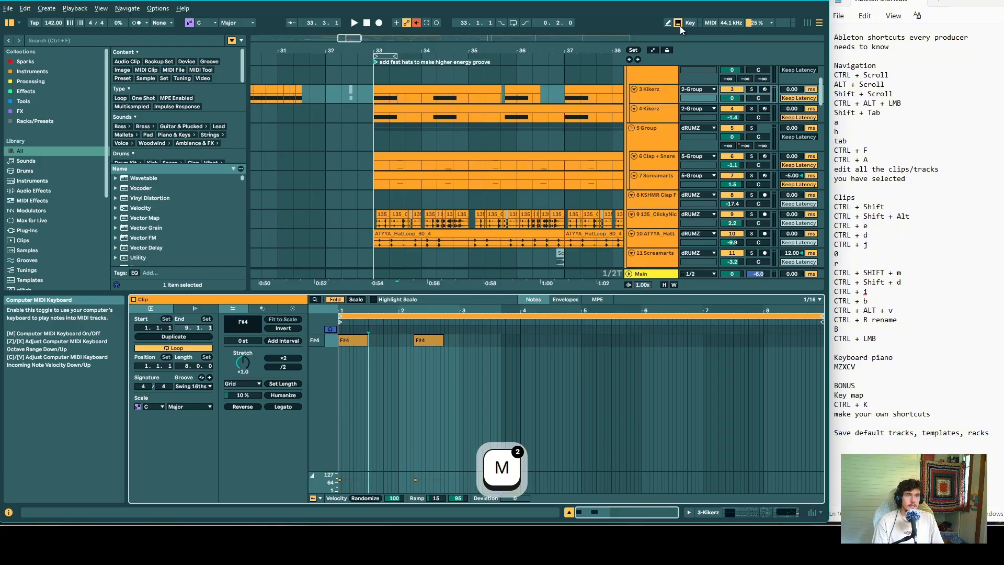
- Play three notes with the Computer MIDI Keyboard and toggle recording arm on the 3 Kikerz track
{"action": "key", "text": "a"}
{"action": "key", "text": "s"}
{"action": "key", "text": "d"}
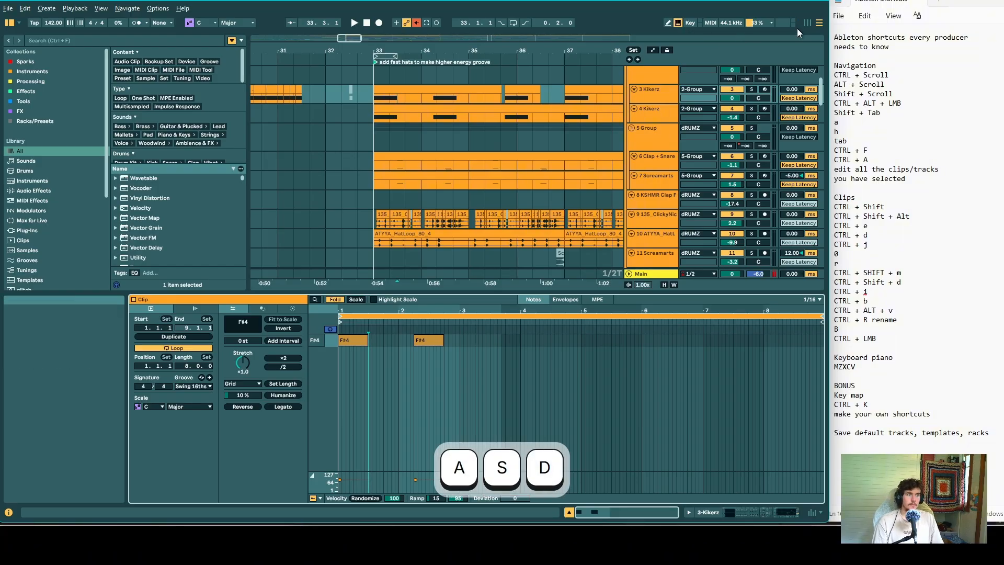
{"action": "left_click", "coordinate": [765, 89]}
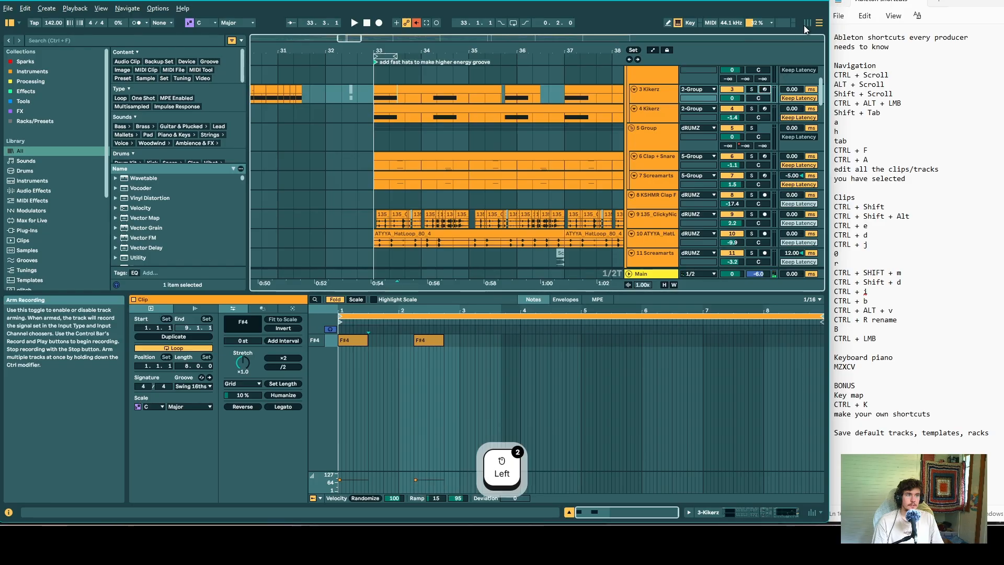
- Play a series of notes on the Computer MIDI Keyboard to check the MIDI input indicator
{"action": "key", "text": "a"}
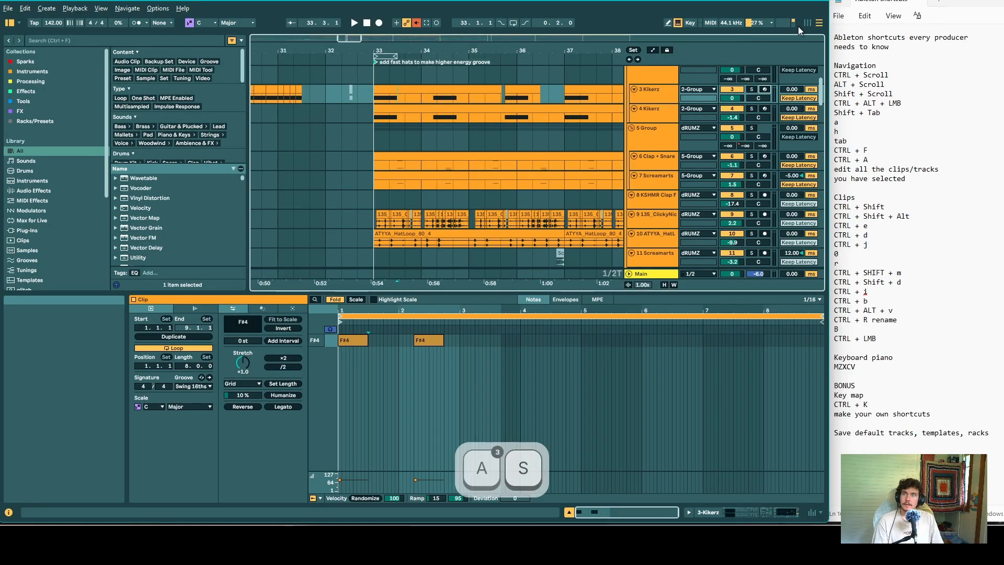
{"action": "key", "text": "s"}
{"action": "key", "text": "a"}
{"action": "key", "text": "a"}
{"action": "key", "text": "s"}
{"action": "key", "text": "f"}
{"action": "key", "text": "h"}
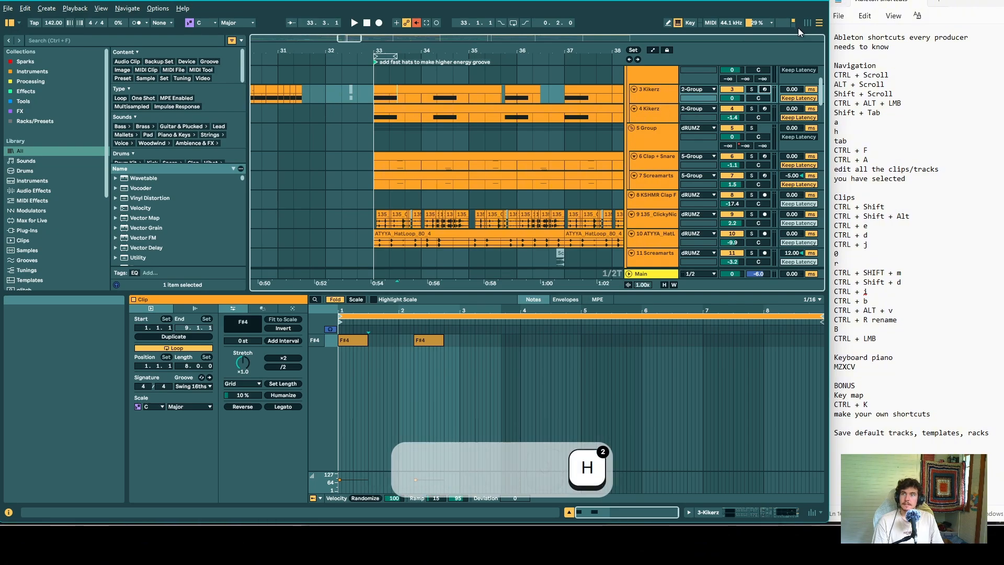
{"action": "key", "text": "s"}
{"action": "key", "text": "a"}
{"action": "key", "text": "a"}
{"action": "key", "text": "a"}
{"action": "key", "text": "a"}
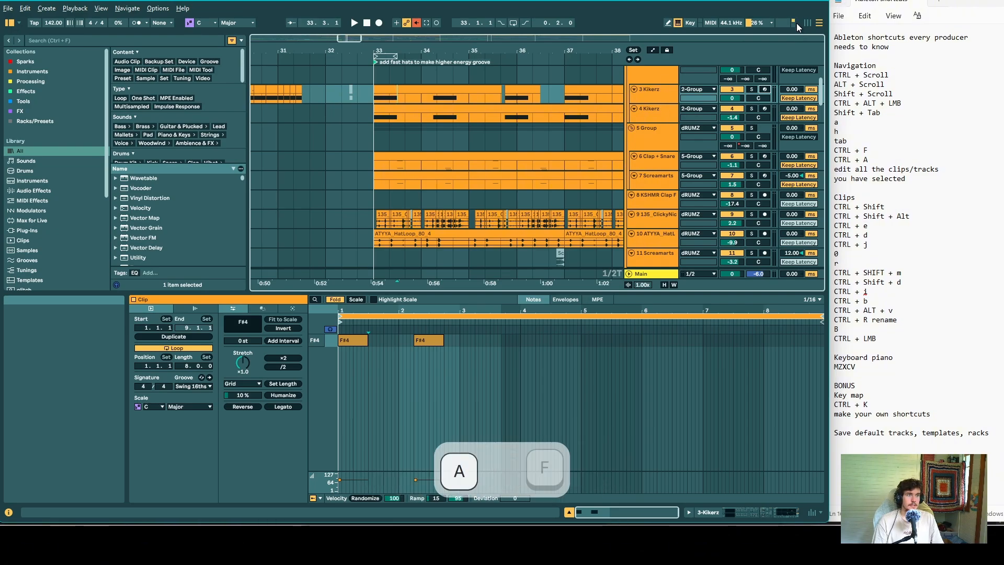
{"action": "key", "text": "a"}
{"action": "key", "text": "s"}
{"action": "key", "text": "f"}
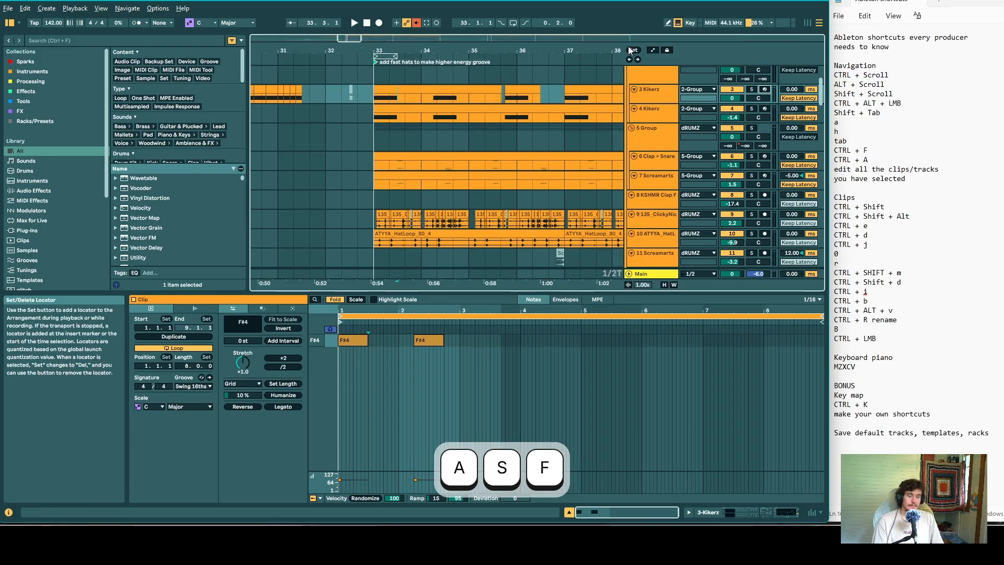
- Turn off the Computer MIDI Keyboard, and toggle automation view and the 3 Kikerz track's solo with their shortcuts
{"action": "key", "text": "m"}
{"action": "key", "text": "a"}
{"action": "key", "text": "s"}
{"action": "key", "text": "a"}
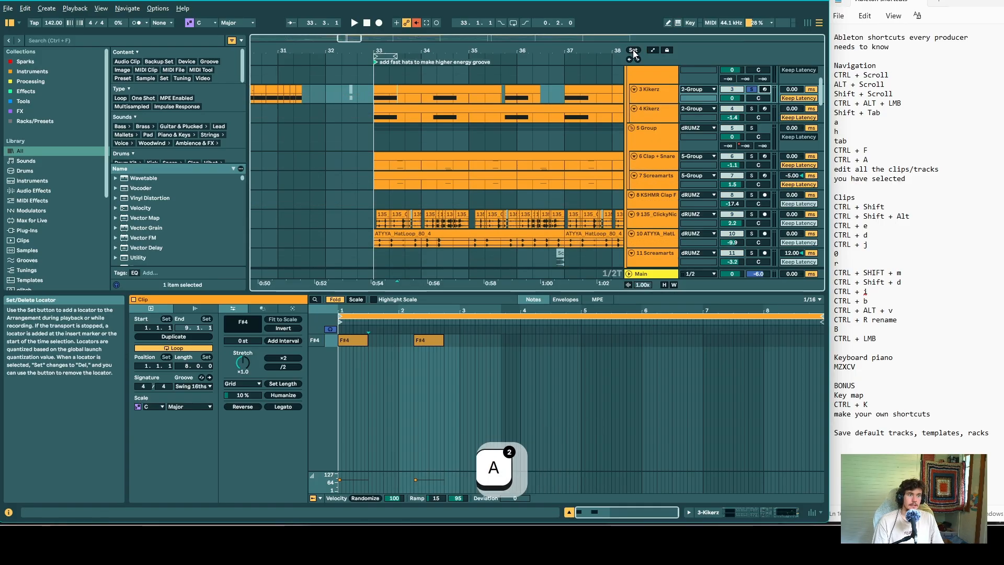
{"action": "key", "text": "s"}
- Select the 3 Kikerz track and switch its solo on and off repeatedly, ending with it soloed
{"action": "left_click", "coordinate": [656, 93]}
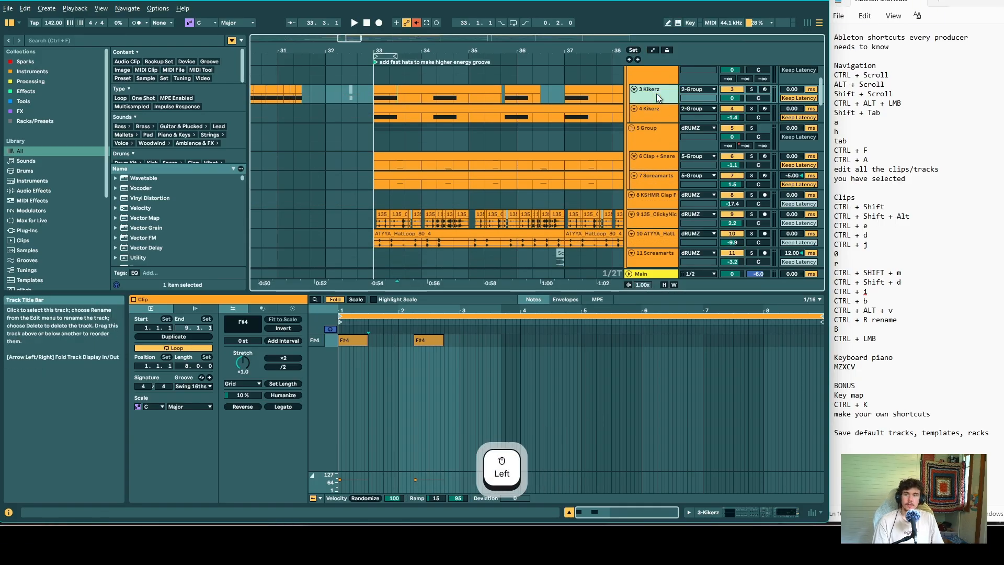
{"action": "key", "text": "s"}
{"action": "key", "text": "s"}
{"action": "key", "text": "s"}
{"action": "key", "text": "s"}
{"action": "key", "text": "s"}
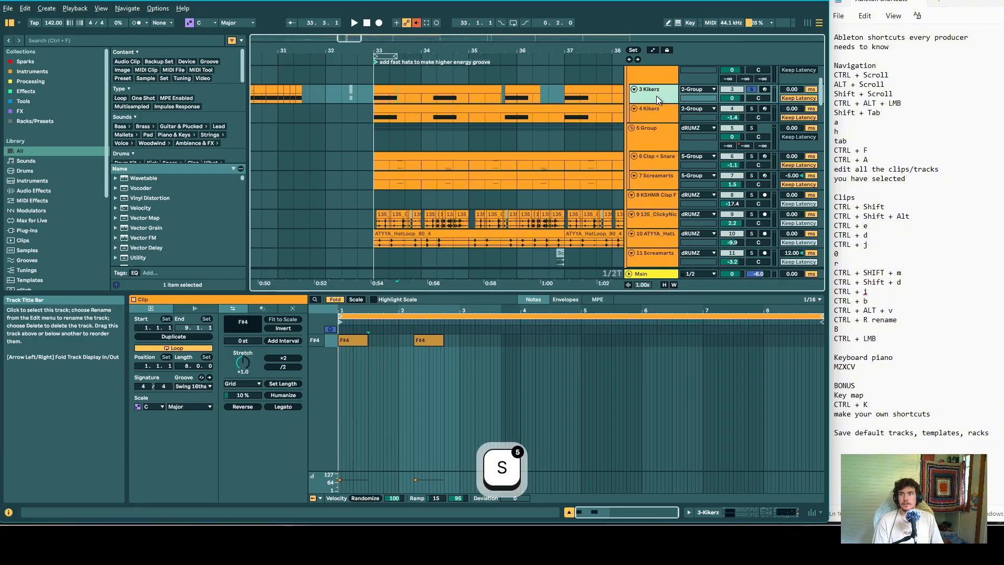
{"action": "key", "text": "s"}
{"action": "key", "text": "s"}
{"action": "key", "text": "s"}
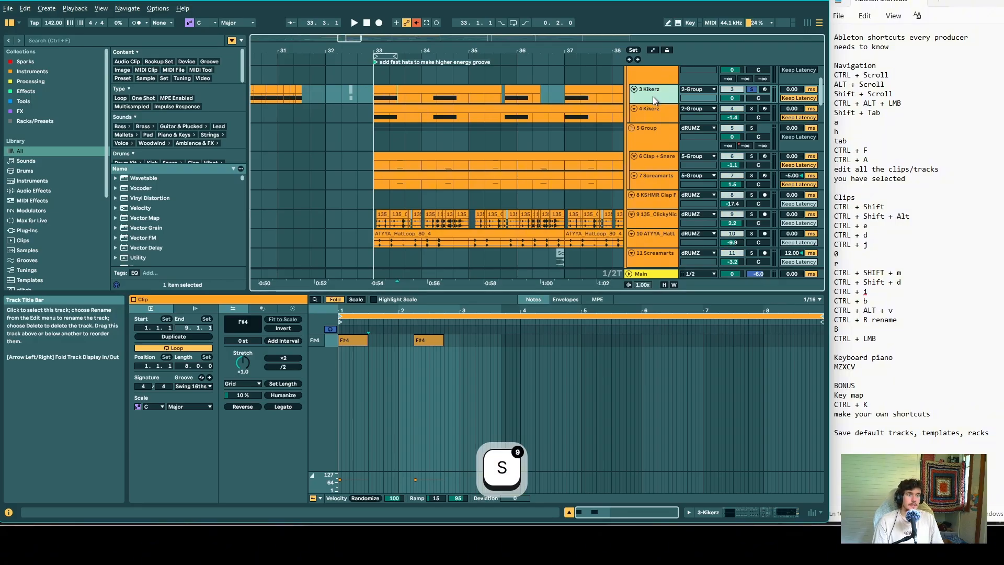
- Solo the 4 Kikerz track and briefly play the arrangement to hear it
{"action": "left_click", "coordinate": [661, 113]}
{"action": "key", "text": "s"}
{"action": "key", "text": "space"}
{"action": "key", "text": "space"}
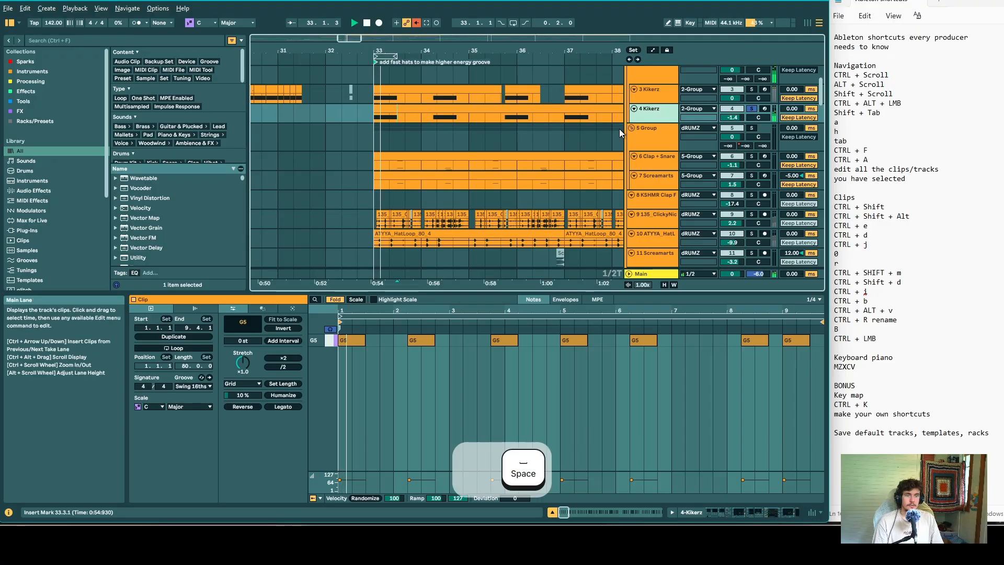
- Solo the 3 Kikerz track, play it briefly, and unsolo it
{"action": "left_click", "coordinate": [672, 90]}
{"action": "key", "text": "space"}
{"action": "key", "text": "space"}
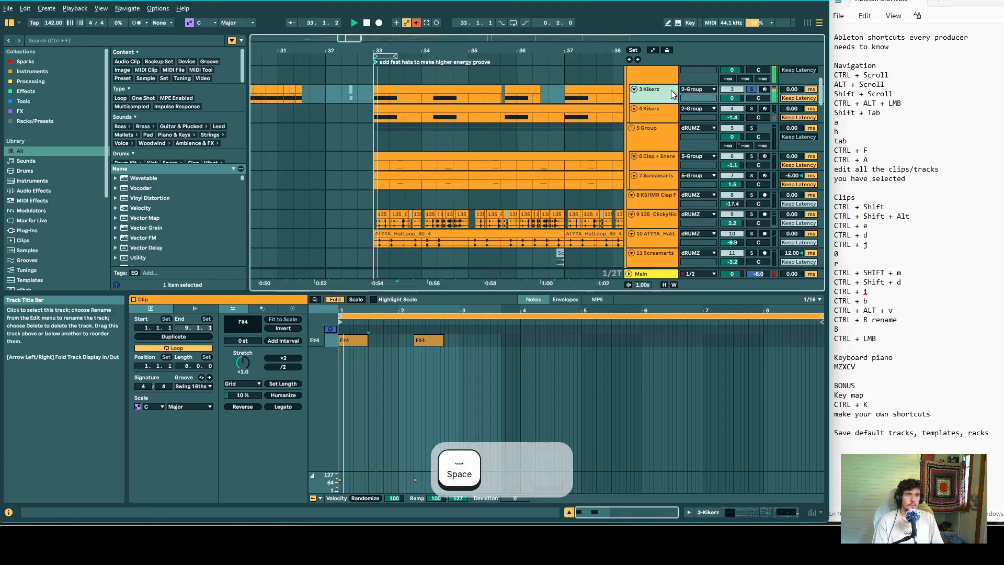
{"action": "key", "text": "s"}
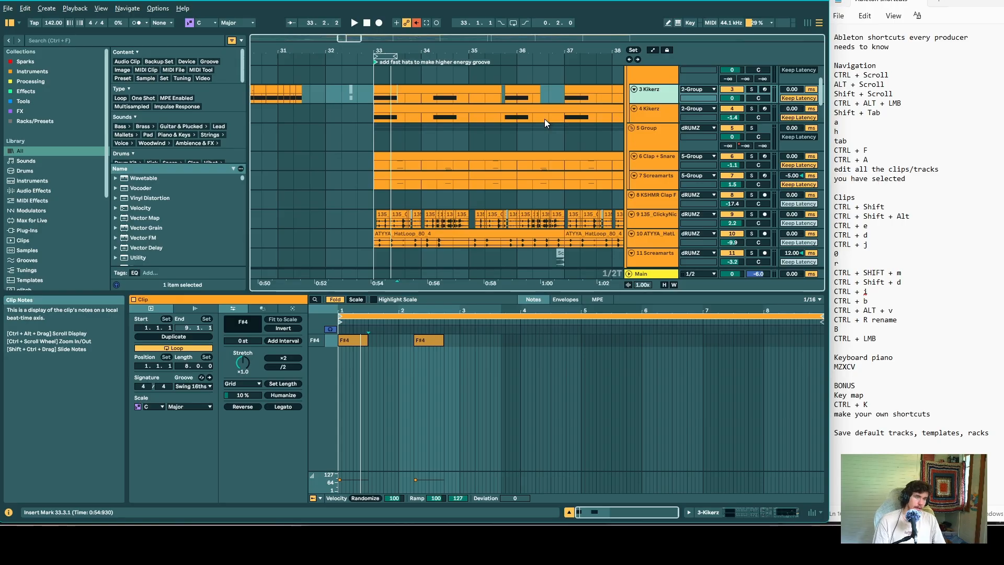
- Turn on the Computer MIDI Keyboard, arm the 4 Kikerz track for recording, and play notes through it
{"action": "key", "text": "m"}
{"action": "left_click", "coordinate": [763, 108]}
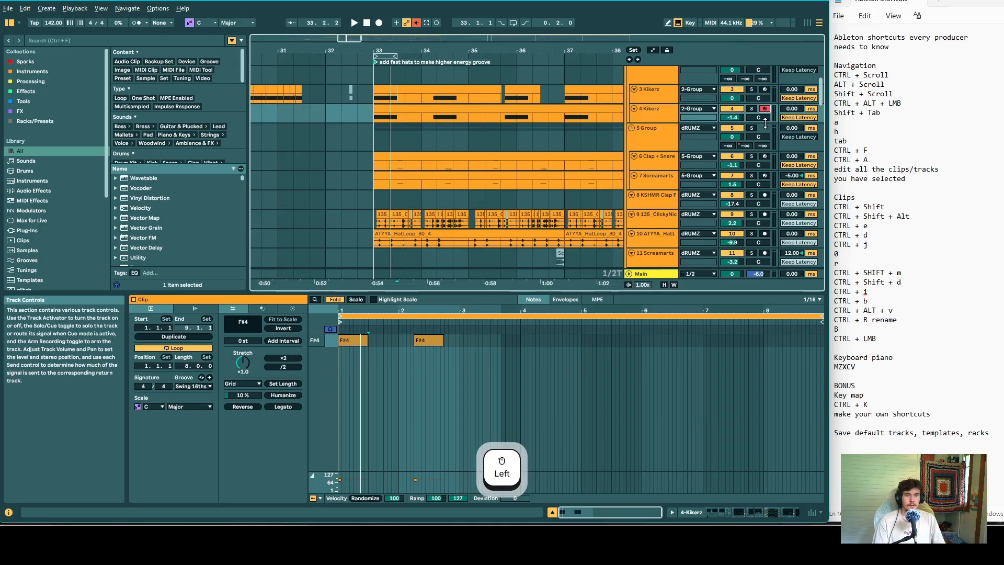
{"action": "key", "text": "s"}
{"action": "key", "text": "g"}
{"action": "key", "text": "h"}
{"action": "key", "text": "d"}
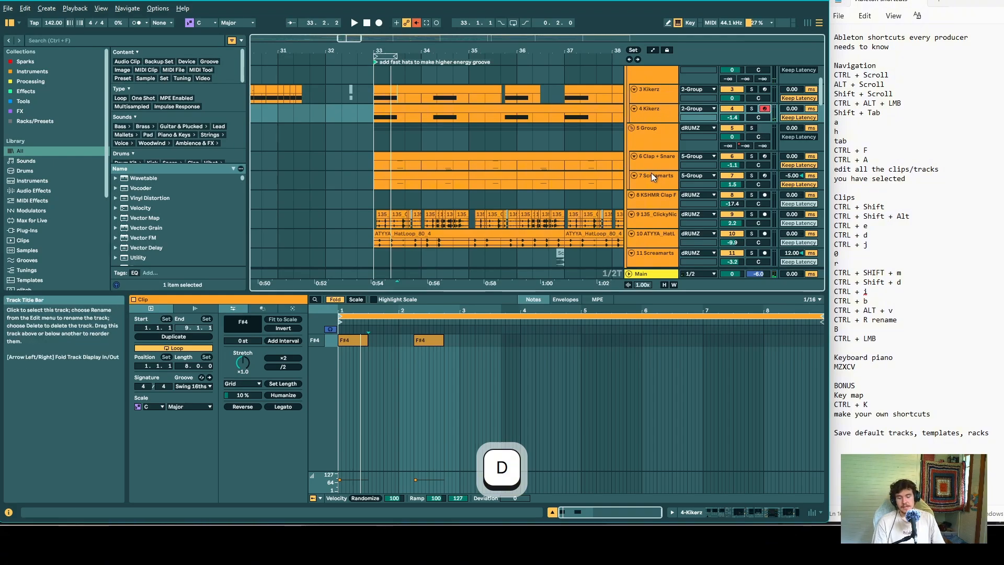
{"action": "key", "text": "s"}
{"action": "key", "text": "g"}
{"action": "key", "text": "d"}
{"action": "key", "text": "s"}
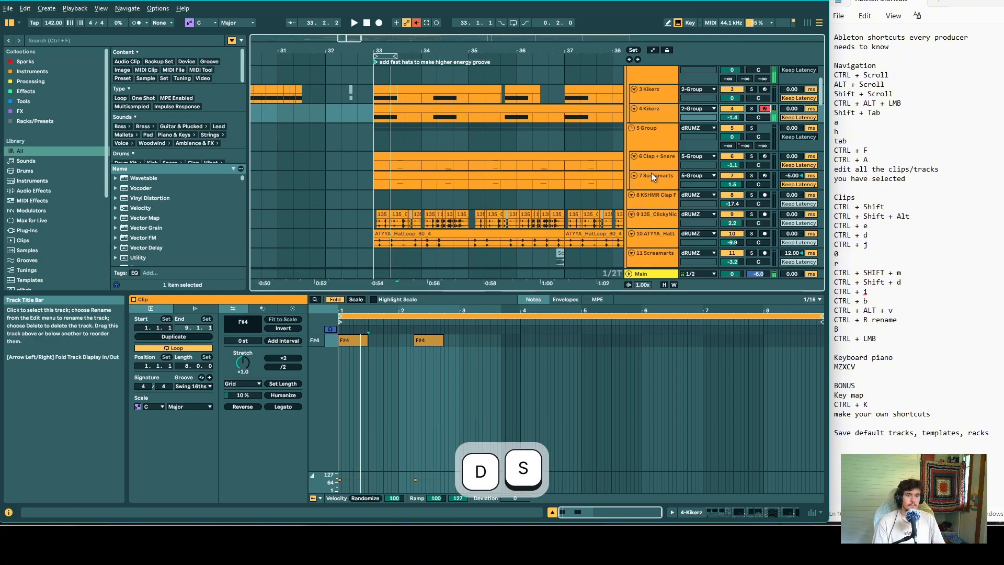
{"action": "key", "text": "g"}
{"action": "key", "text": "d"}
{"action": "key", "text": "s"}
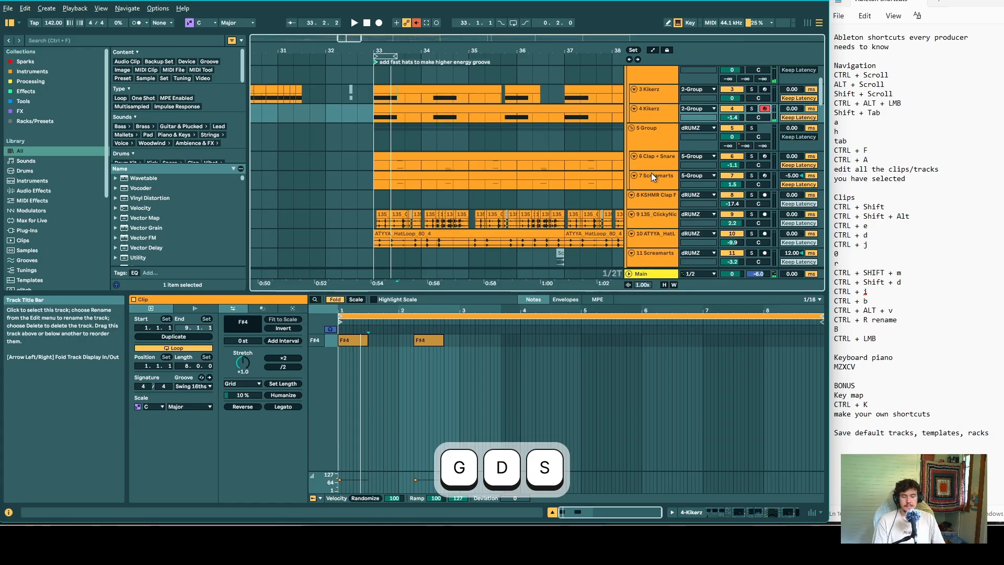
- Shift the Computer MIDI Keyboard's octave down and up, ending on the C2 to D3 range
{"action": "key", "text": "z"}
{"action": "key", "text": "x"}
{"action": "key", "text": "z"}
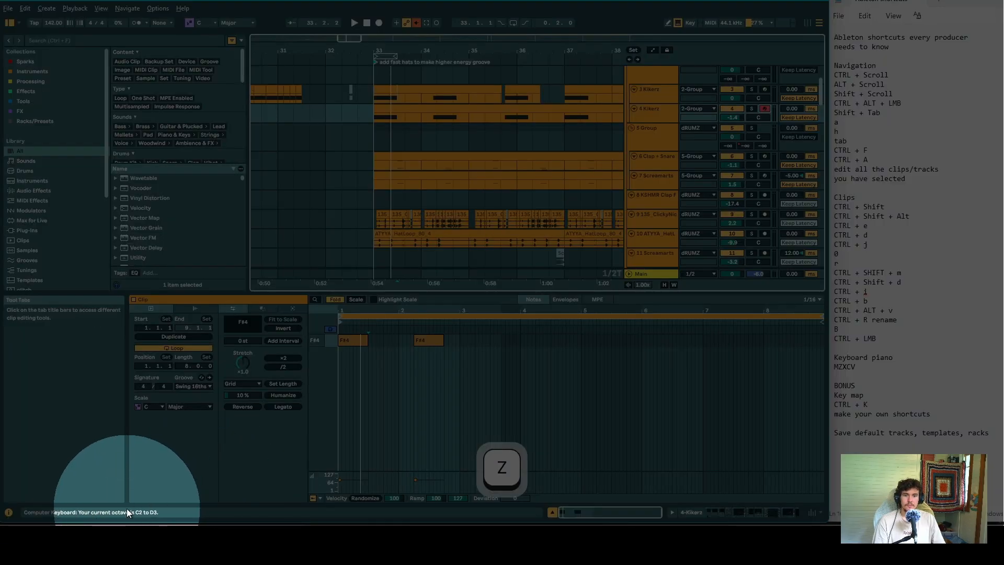
{"action": "key", "text": "z"}
{"action": "key", "text": "x"}
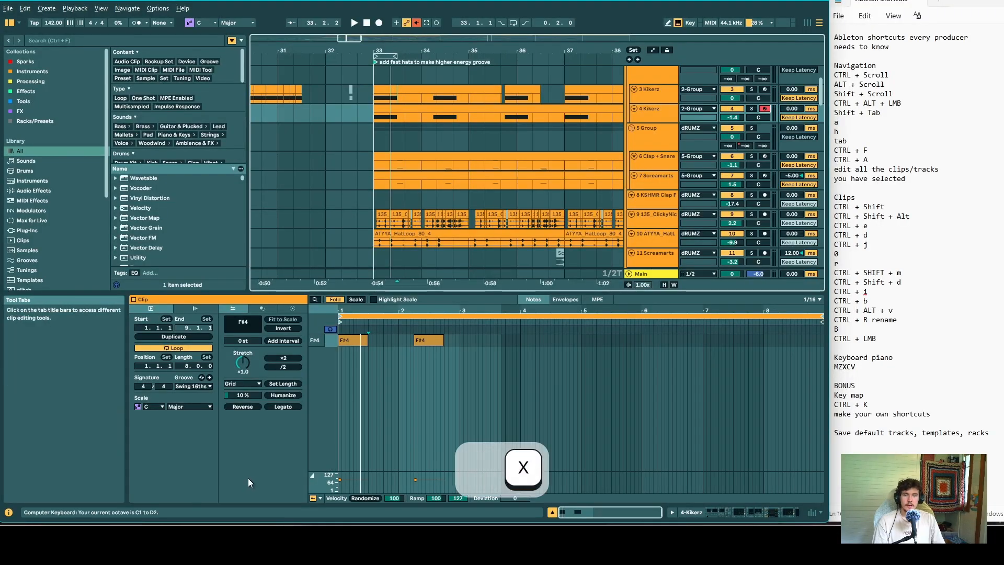
{"action": "key", "text": "x"}
- Open the 4 Kikerz clip at bar 33 and turn off Fold to show all note rows
{"action": "left_click", "coordinate": [473, 120]}
{"action": "left_click", "coordinate": [400, 126]}
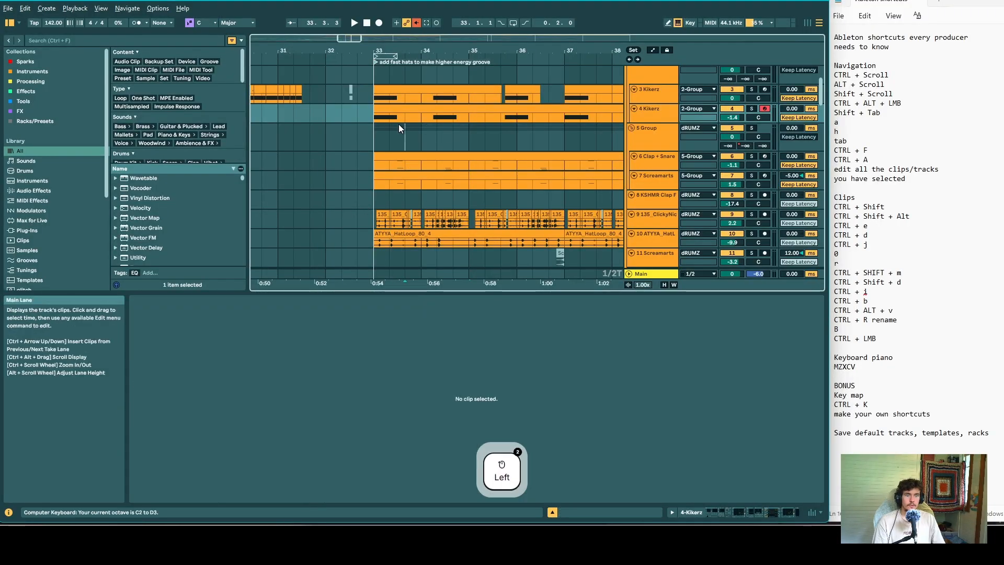
{"action": "left_click", "coordinate": [381, 117]}
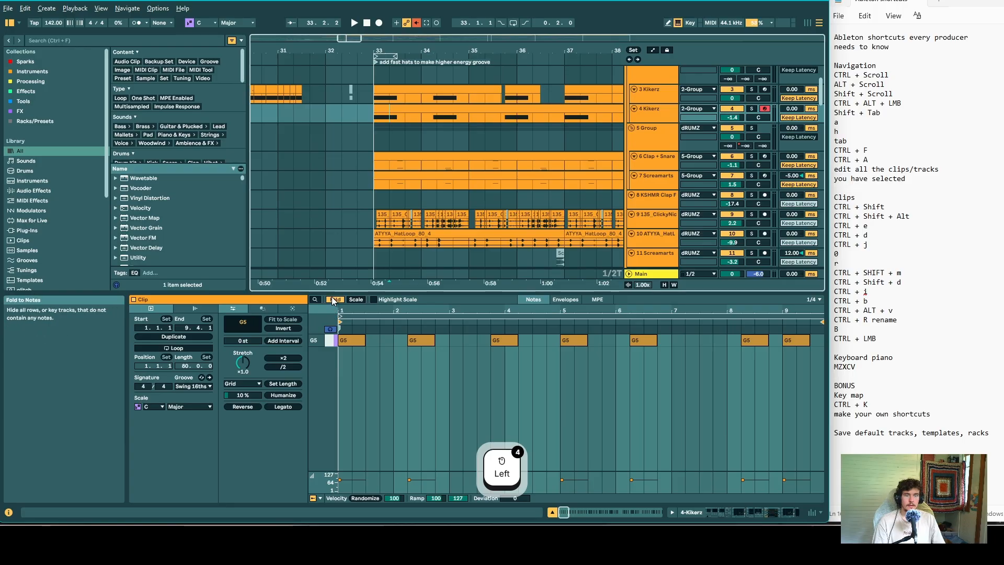
{"action": "left_click", "coordinate": [347, 382]}
{"action": "scroll", "coordinate": [346, 385], "scroll_direction": "up", "scroll_amount": 6, "text": "ctrl"}
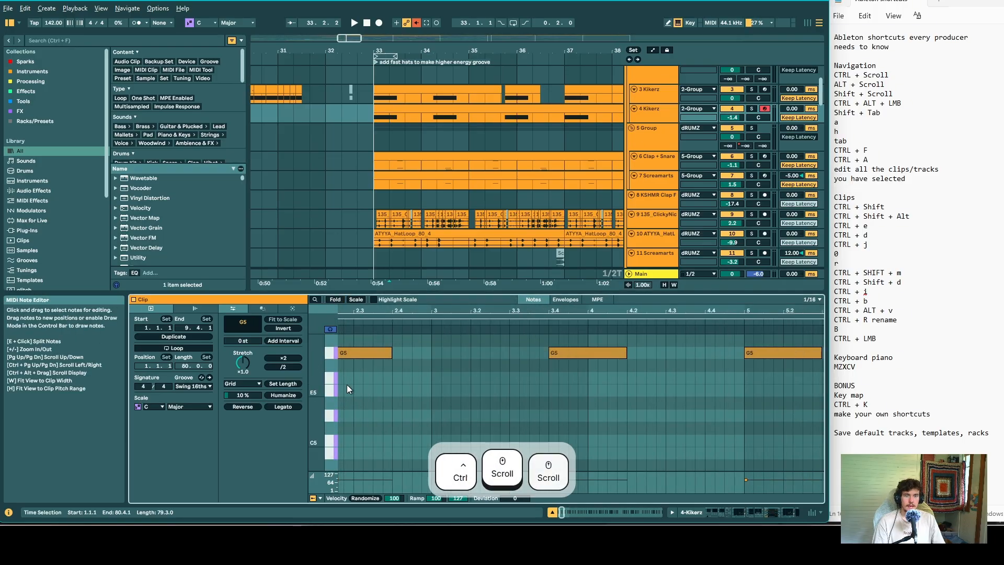
- Examine the 4 Kikerz clip's notes over its full length and the empty rows in the lower octaves
{"action": "scroll", "coordinate": [347, 385], "scroll_direction": "down", "scroll_amount": 3, "text": "alt"}
{"action": "scroll", "coordinate": [346, 385], "scroll_direction": "down", "scroll_amount": 8, "text": "ctrl"}
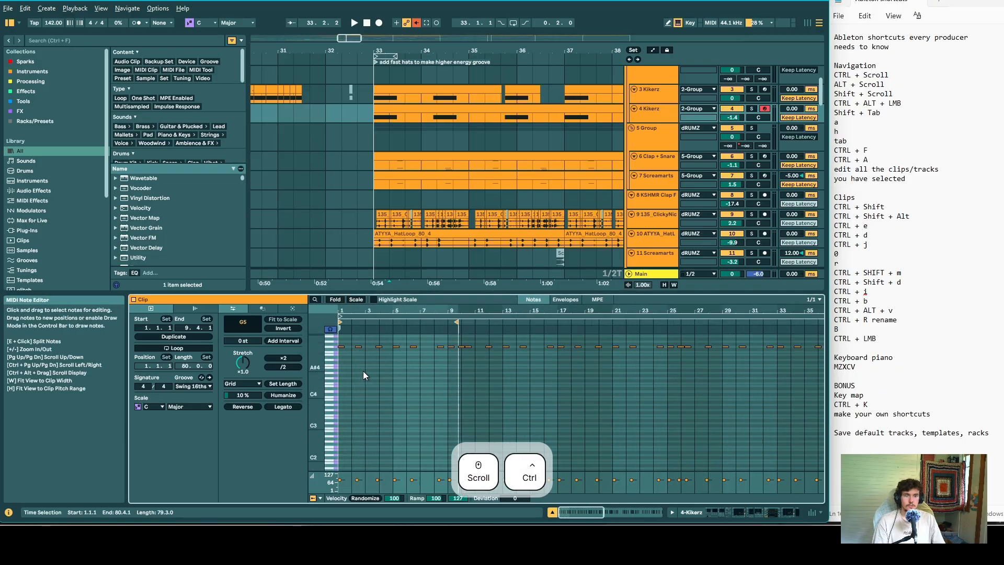
{"action": "scroll", "coordinate": [363, 372], "scroll_direction": "up", "scroll_amount": 3}
{"action": "scroll", "coordinate": [350, 388], "scroll_direction": "down", "scroll_amount": 2}
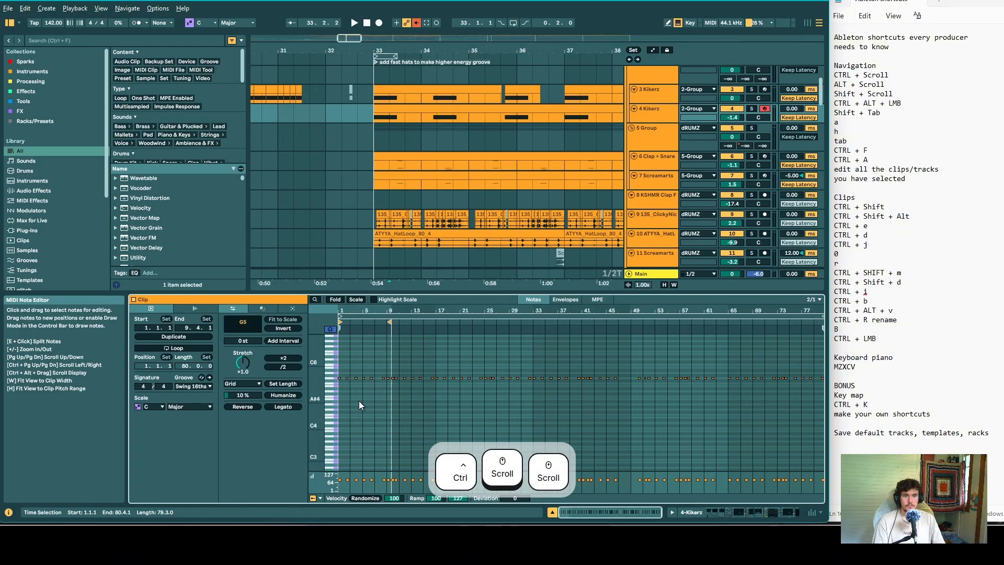
{"action": "scroll", "coordinate": [354, 399], "scroll_direction": "up", "scroll_amount": 3, "text": "alt"}
{"action": "scroll", "coordinate": [350, 399], "scroll_direction": "down", "scroll_amount": 4, "text": "alt"}
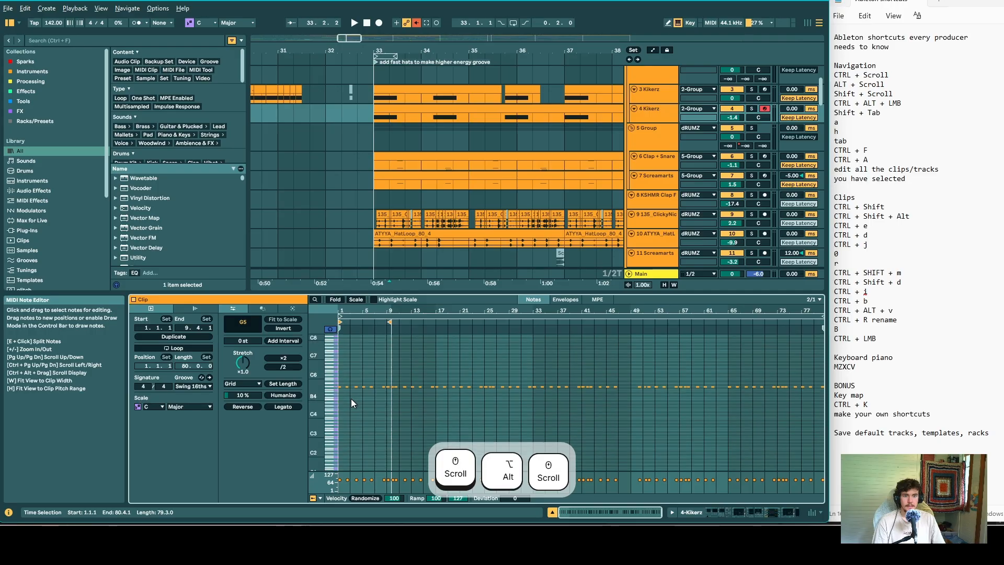
{"action": "scroll", "coordinate": [349, 396], "scroll_direction": "down", "scroll_amount": 3}
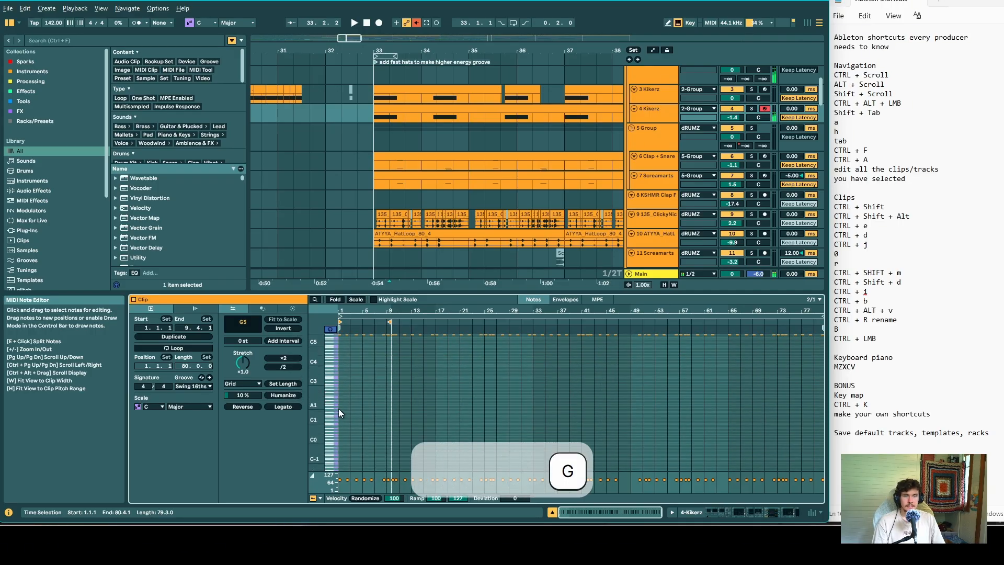
{"action": "scroll", "coordinate": [338, 397], "scroll_direction": "up", "scroll_amount": 3, "text": "ctrl"}
{"action": "scroll", "coordinate": [338, 391], "scroll_direction": "up", "scroll_amount": 5, "text": "ctrl"}
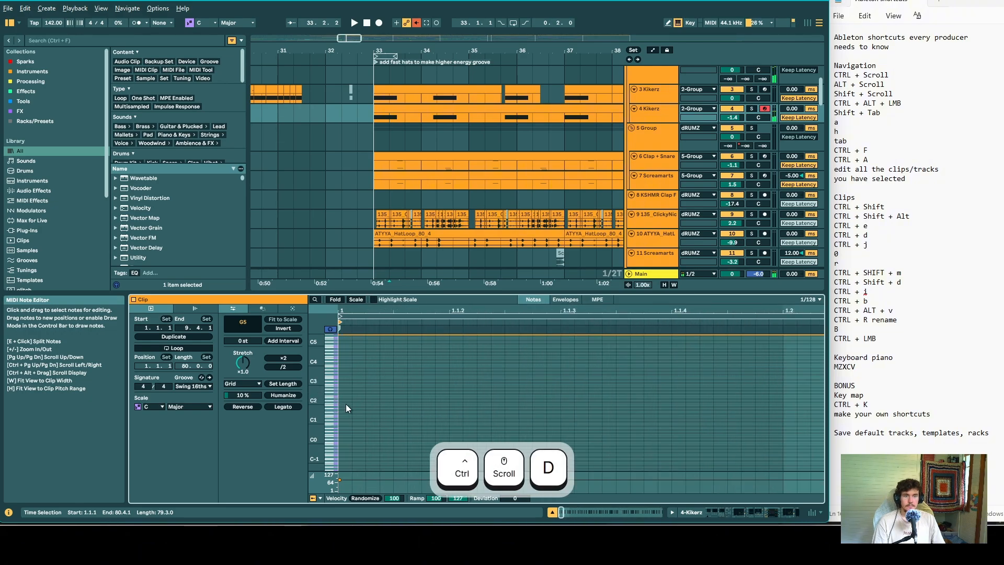
{"action": "scroll", "coordinate": [343, 397], "scroll_direction": "up", "scroll_amount": 3, "text": "alt"}
{"action": "scroll", "coordinate": [344, 396], "scroll_direction": "up", "scroll_amount": 3, "text": "alt"}
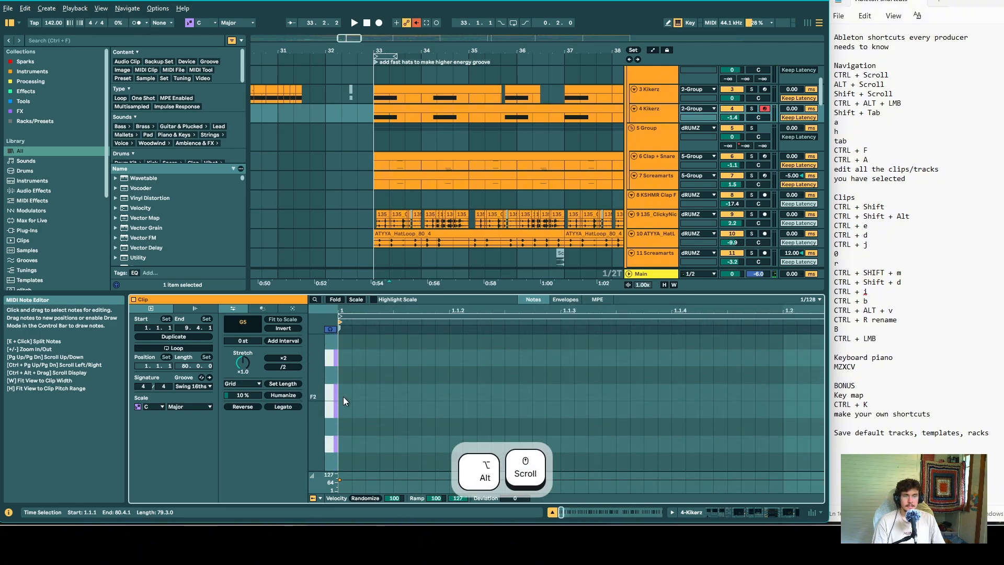
- Play several notes on the 4 Kikerz track through the Computer MIDI Keyboard, with the rows around E2 in view
{"action": "key", "text": "d"}
{"action": "key", "text": "s"}
{"action": "key", "text": "s"}
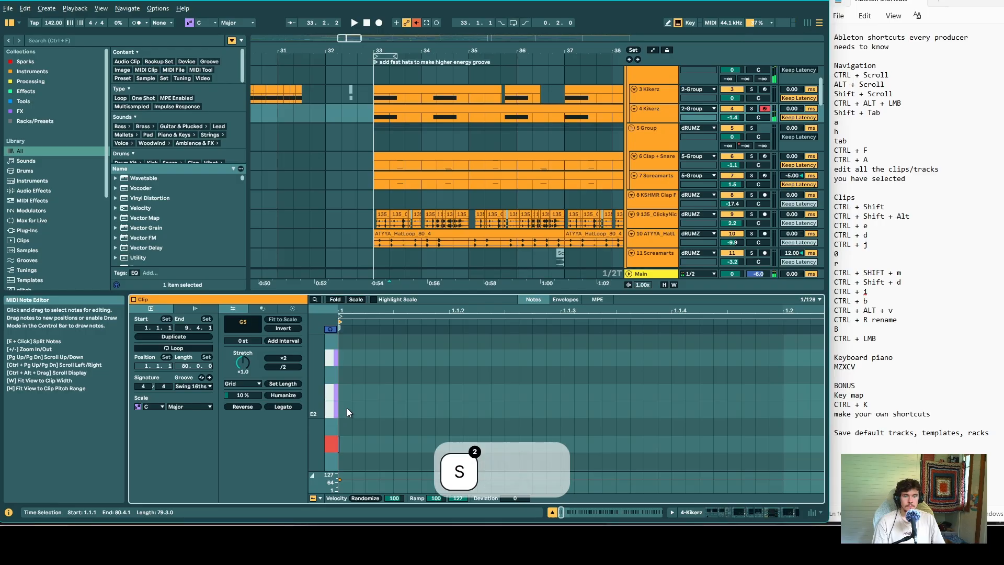
{"action": "key", "text": "d"}
{"action": "key", "text": "g"}
{"action": "key", "text": "s"}
{"action": "key", "text": "g"}
{"action": "key", "text": "s"}
{"action": "key", "text": "d"}
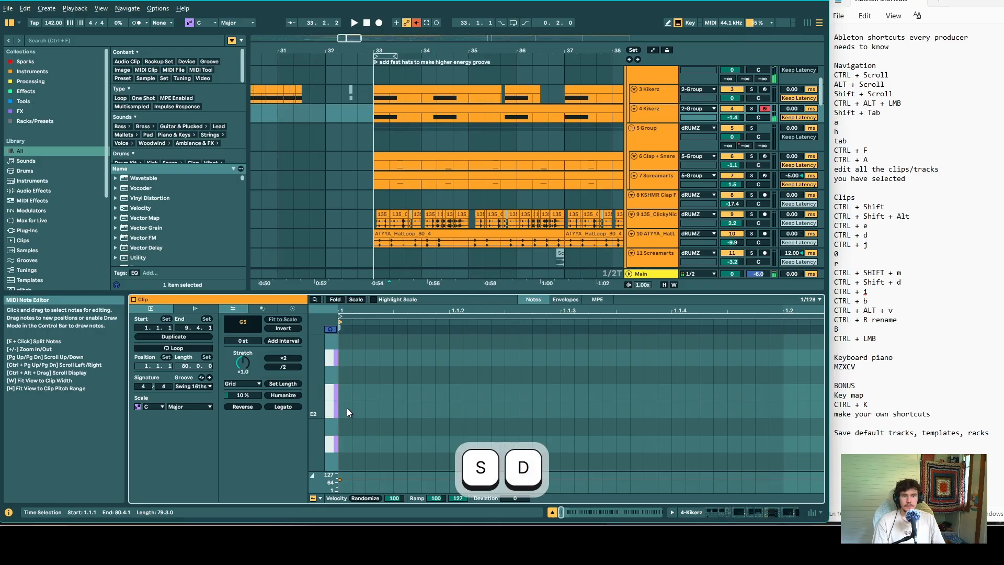
- Raise the Computer MIDI Keyboard's octave to C3–D4, play a note, and step its playing velocity down and up
{"action": "scroll", "coordinate": [347, 408], "scroll_direction": "down", "scroll_amount": 5, "text": "alt"}
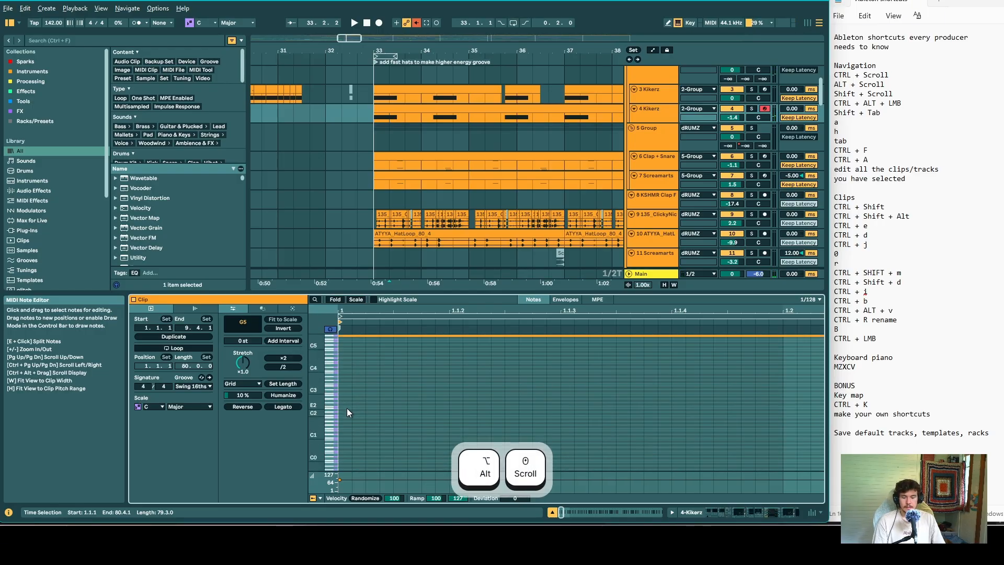
{"action": "key", "text": "x"}
{"action": "key", "text": "a"}
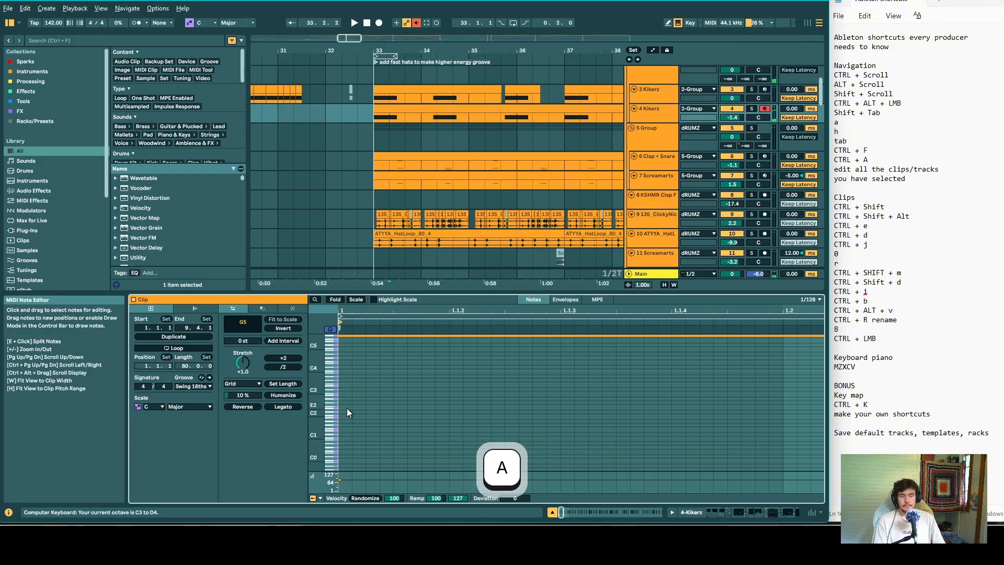
{"action": "key", "text": "c"}
{"action": "key", "text": "v"}
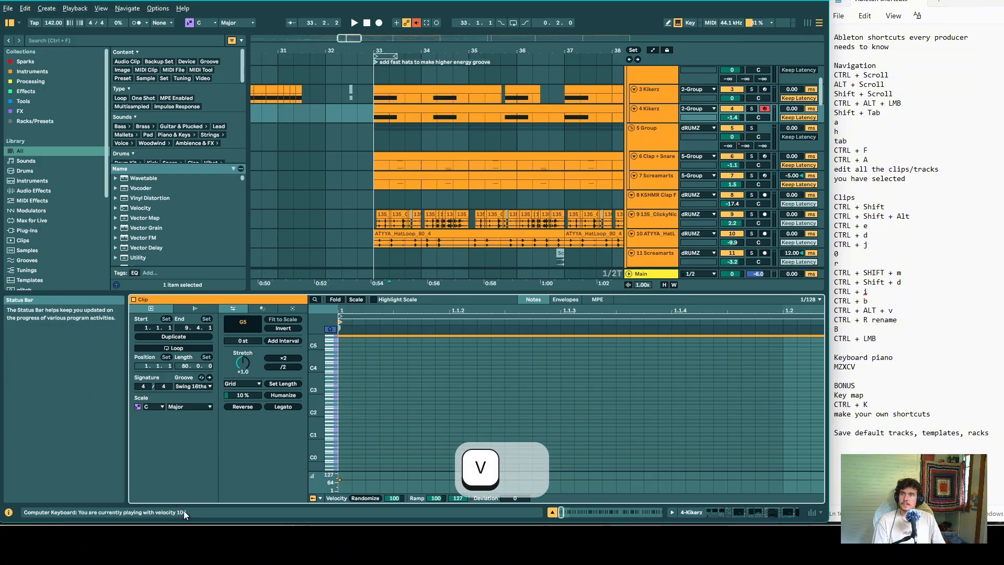
{"action": "key", "text": "c"}
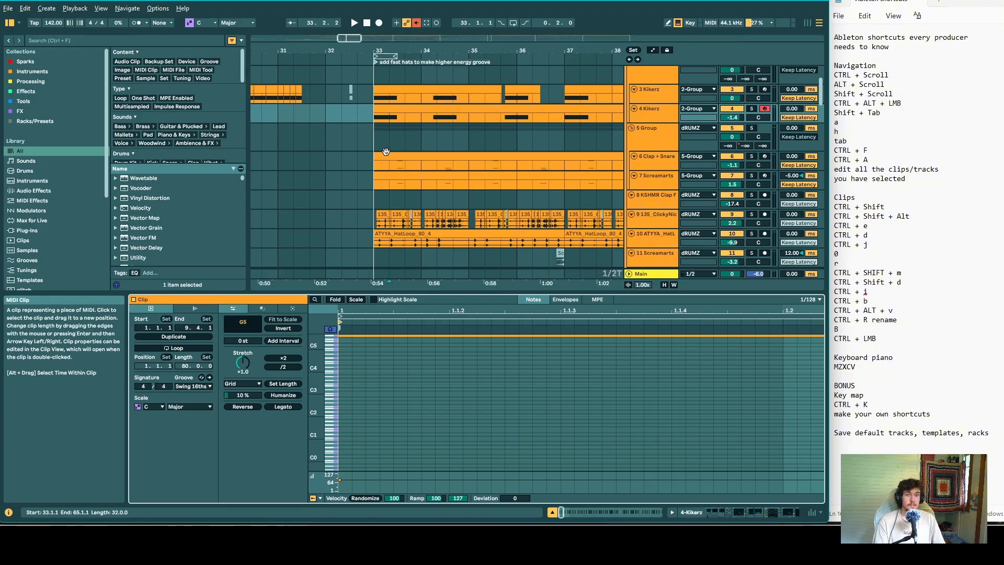
- Place the insert marker at bar 33 on the 6 Clap + Snare track
{"action": "left_click", "coordinate": [372, 164]}
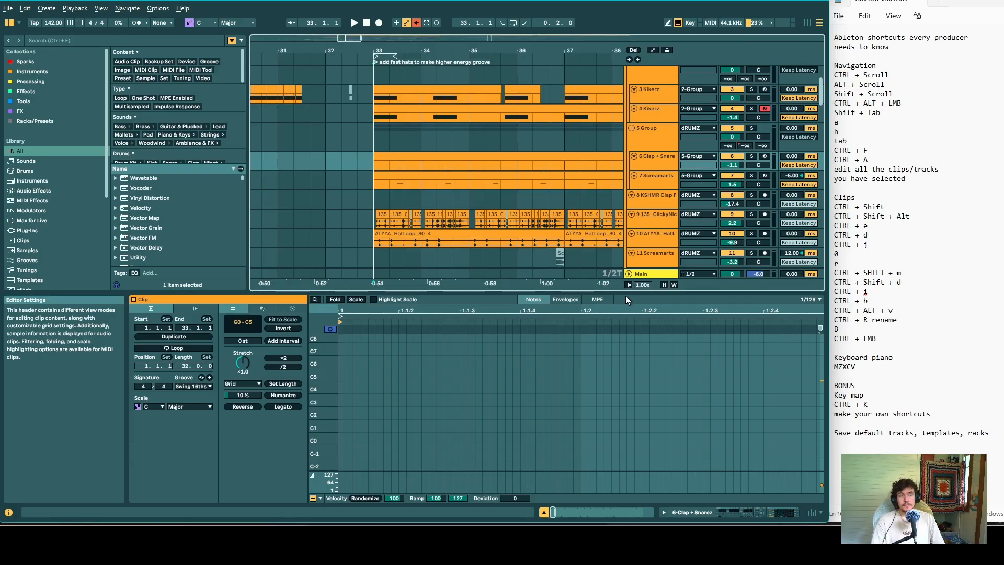
{"action": "scroll", "coordinate": [487, 167], "scroll_direction": "down", "scroll_amount": 3, "text": "ctrl"}
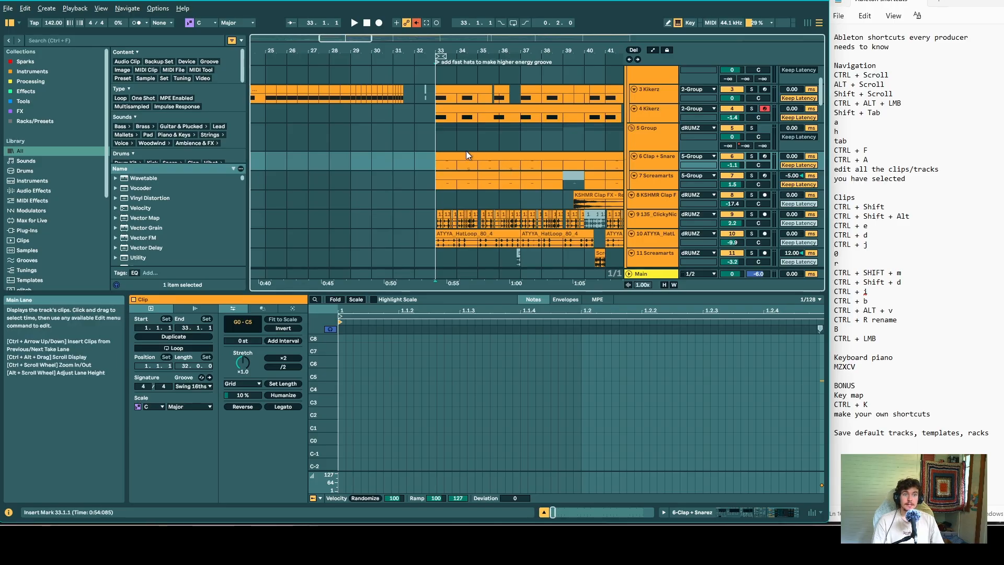
{"action": "scroll", "coordinate": [452, 202], "scroll_direction": "down", "scroll_amount": 2}
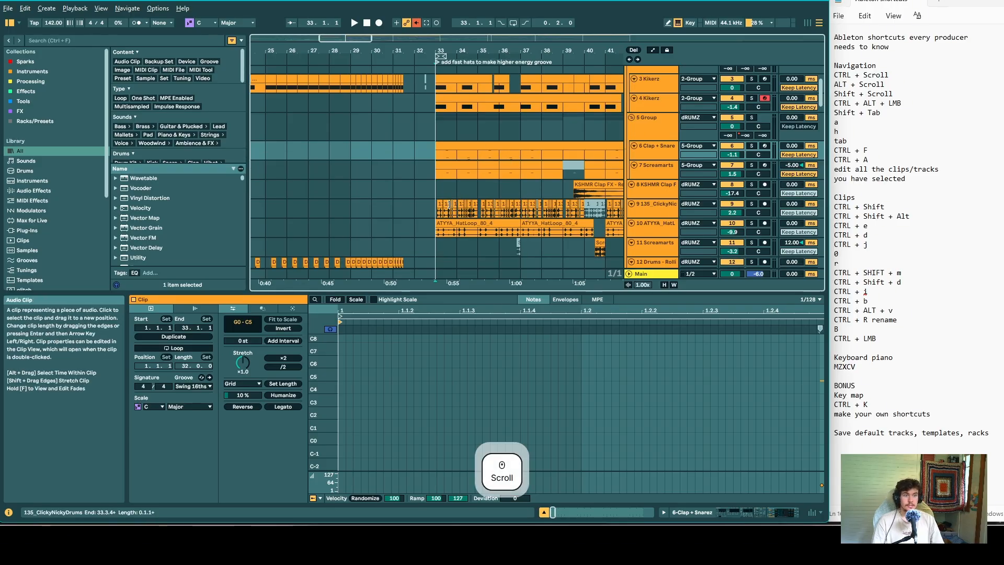
{"action": "scroll", "coordinate": [451, 203], "scroll_direction": "down", "scroll_amount": 1}
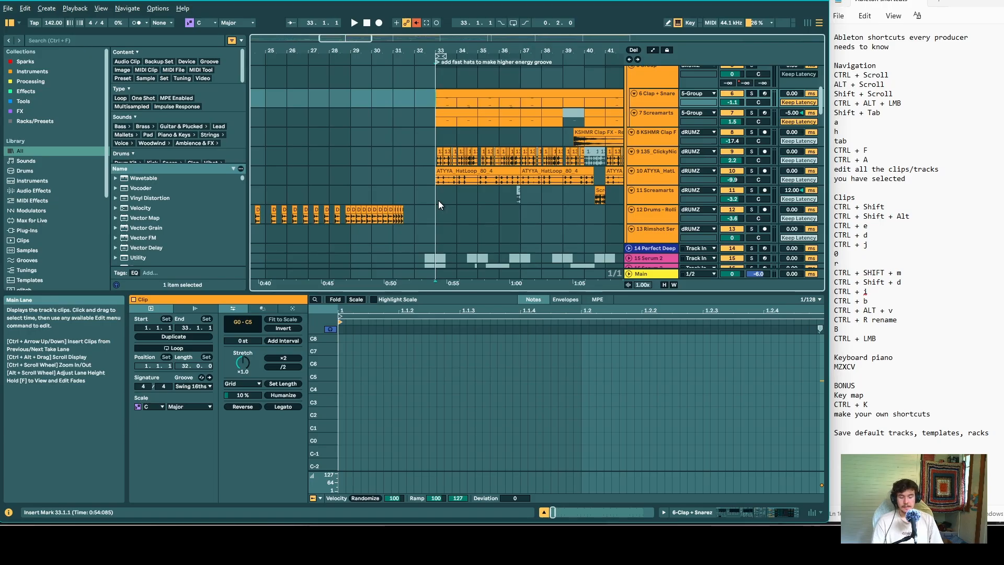
- Inspect the existing ClipGain key mapping on the Main track in Key Map Mode, and leave the mode
{"action": "key", "text": "ctrl+k"}
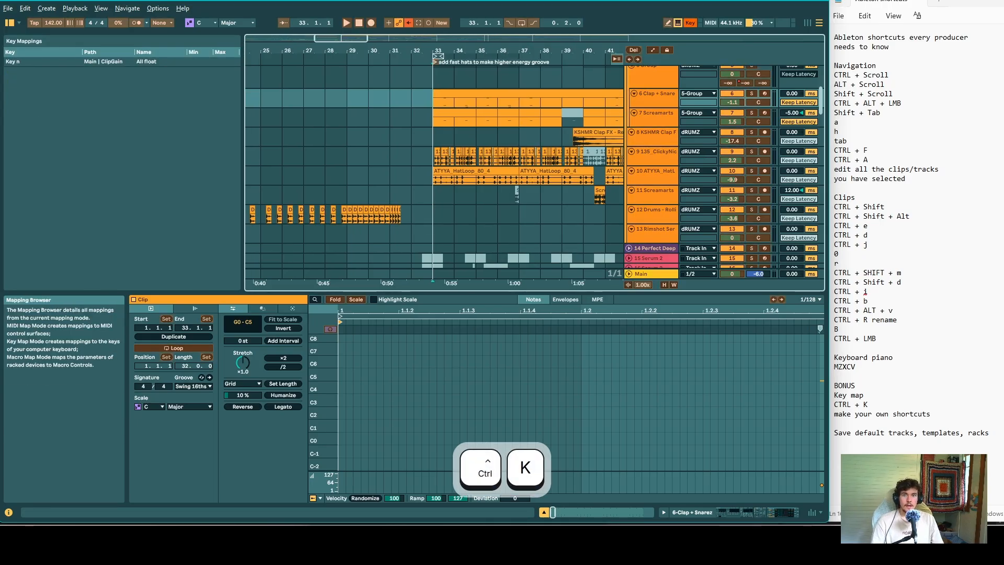
{"action": "left_click", "coordinate": [660, 276]}
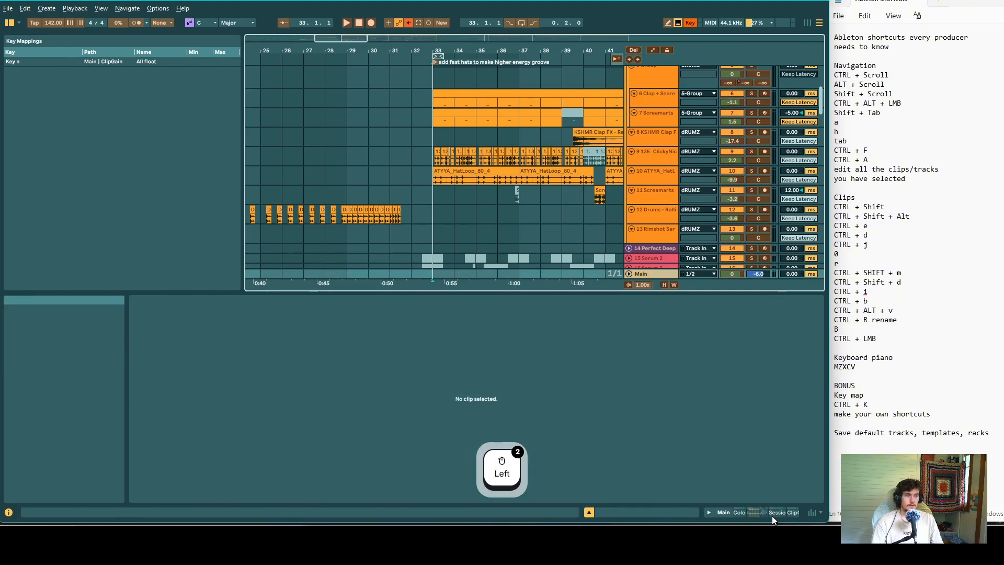
{"action": "left_click", "coordinate": [772, 516]}
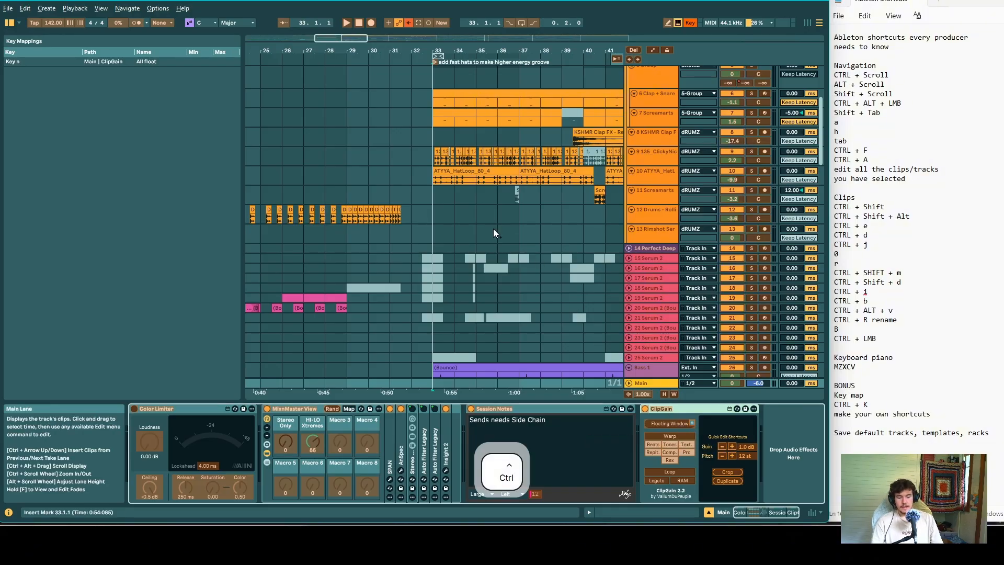
{"action": "key", "text": "ctrl+k"}
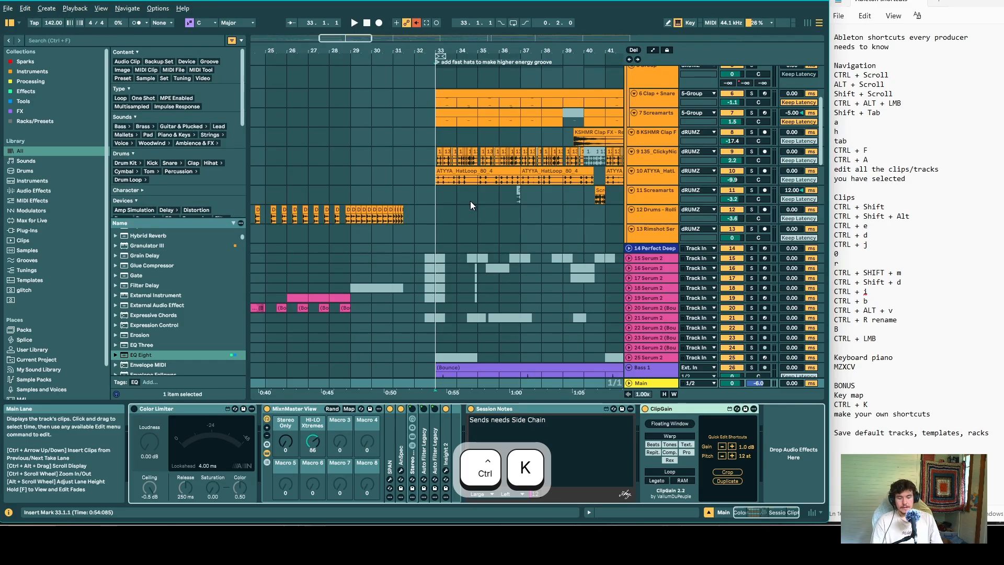
- Select the ATYYA_HatLoop_80_4 clip at bar 33 and show and hide ClipGain's floating window with its mapped shortcut
{"action": "left_click", "coordinate": [467, 171]}
{"action": "key", "text": "n"}
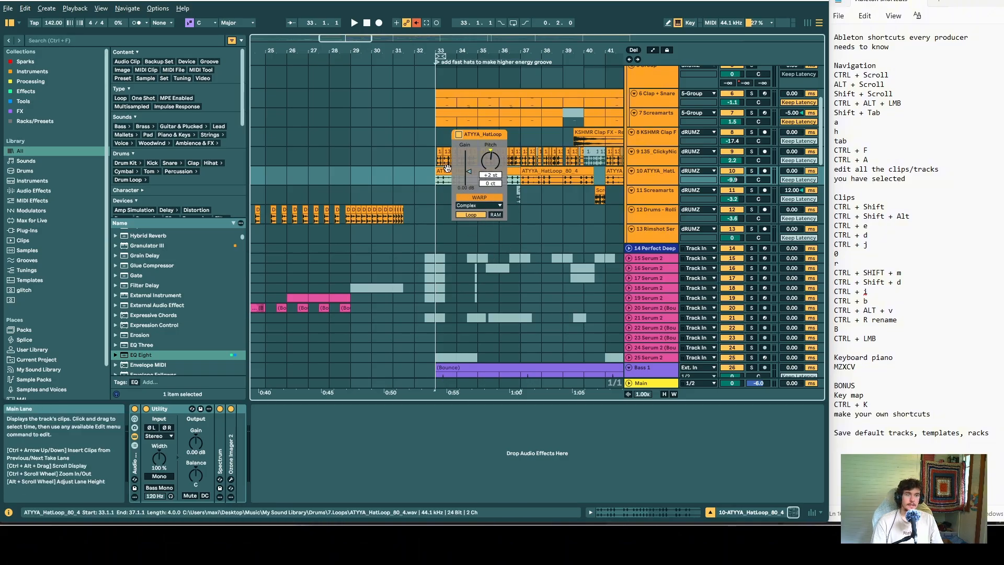
{"action": "key", "text": "n"}
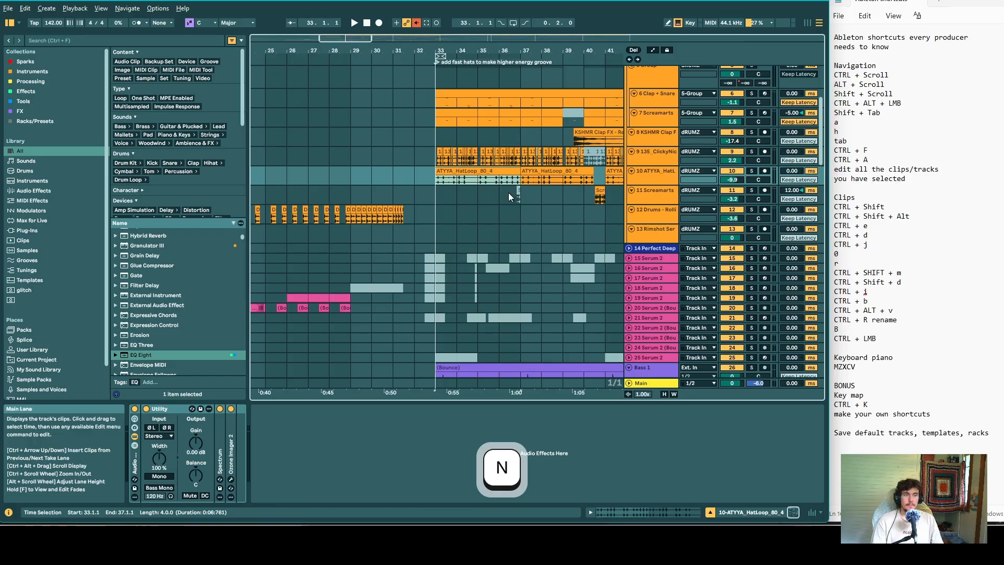
- Play the song from bar 33 and audition the Main track's HI-LO Xtremes macro by turning it down and back up
{"action": "left_click", "coordinate": [647, 384]}
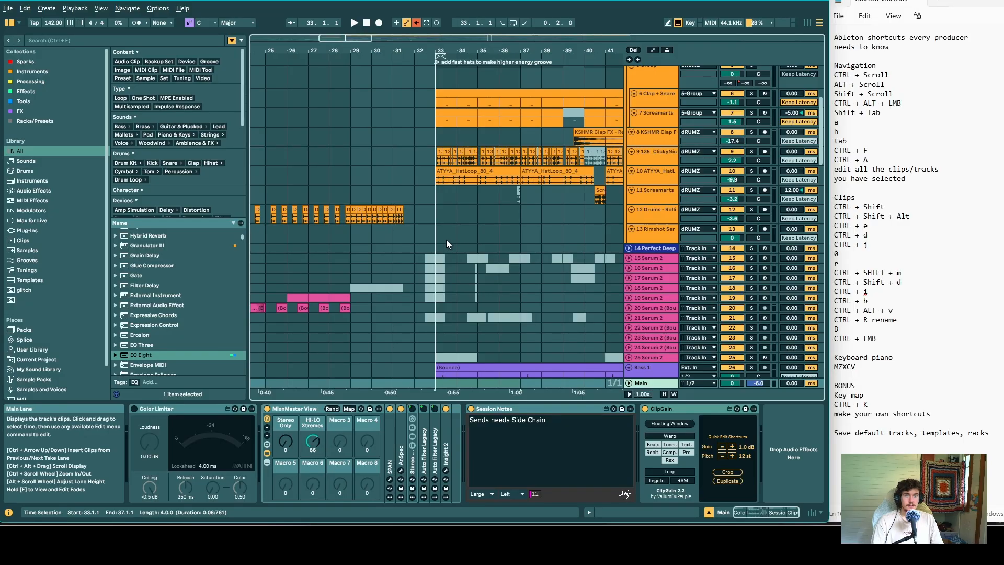
{"action": "left_click", "coordinate": [437, 202]}
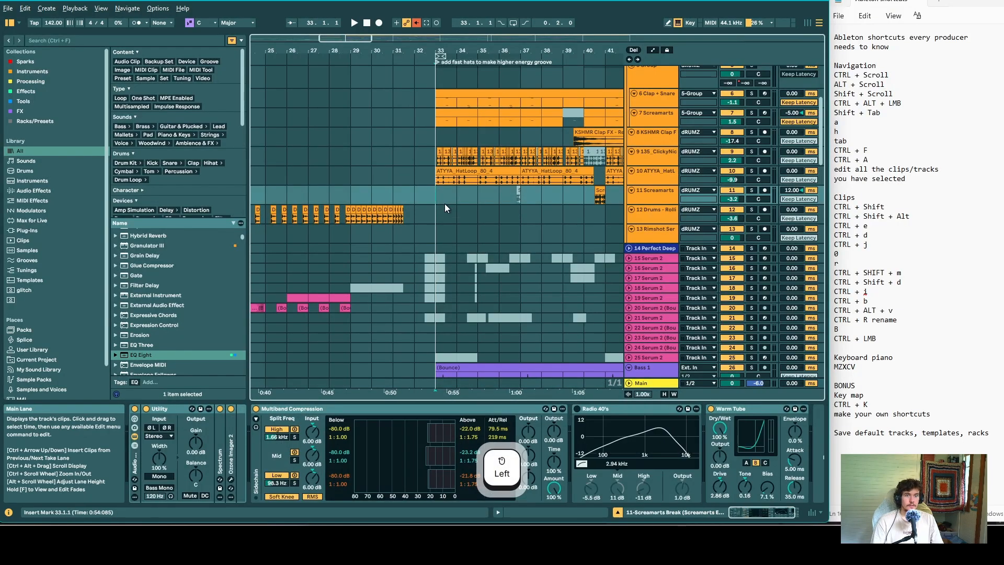
{"action": "left_click", "coordinate": [437, 204]}
{"action": "key", "text": "space"}
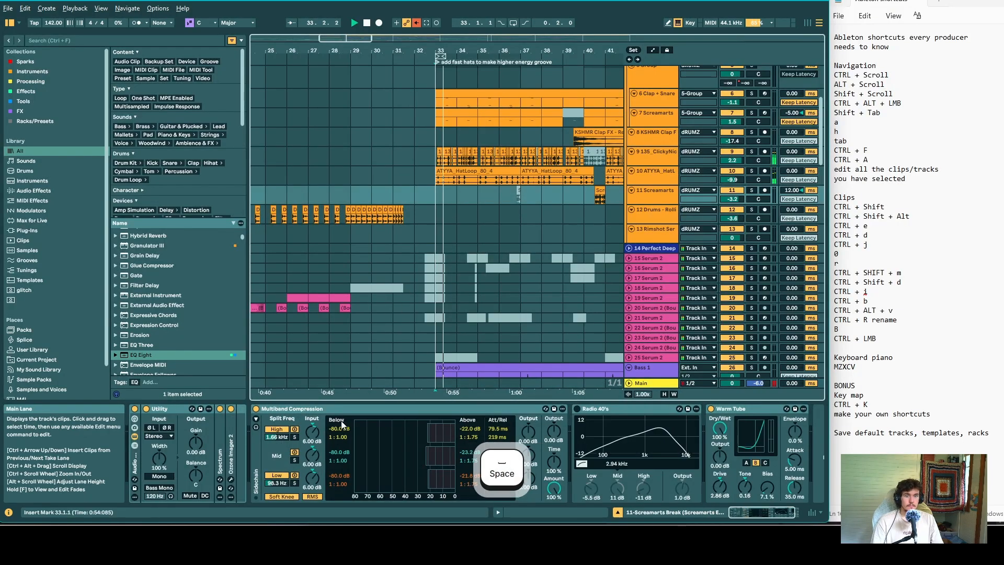
{"action": "left_click", "coordinate": [631, 384]}
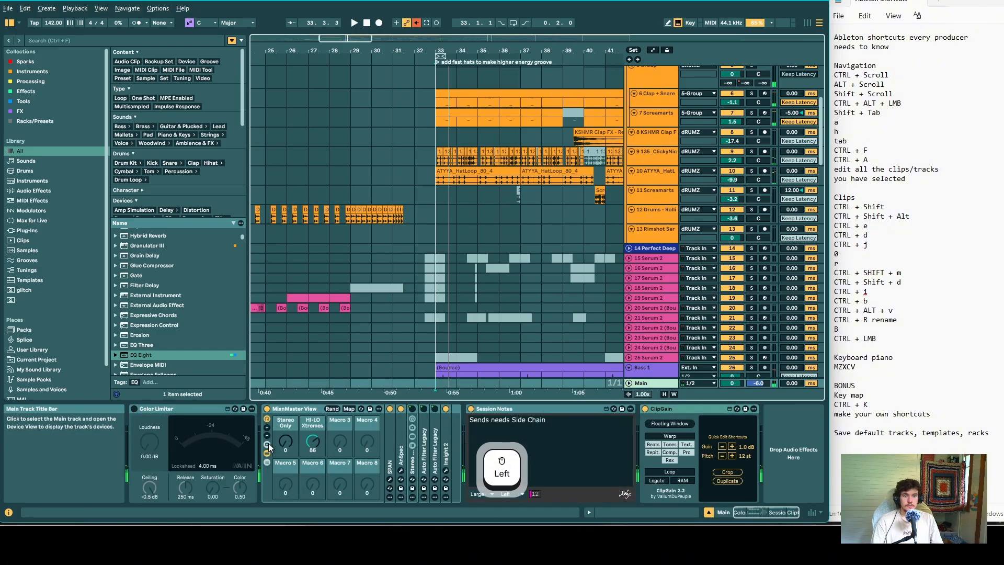
{"action": "left_click_drag", "start_coordinate": [319, 442], "coordinate": [319, 492]}
{"action": "key", "text": "space"}
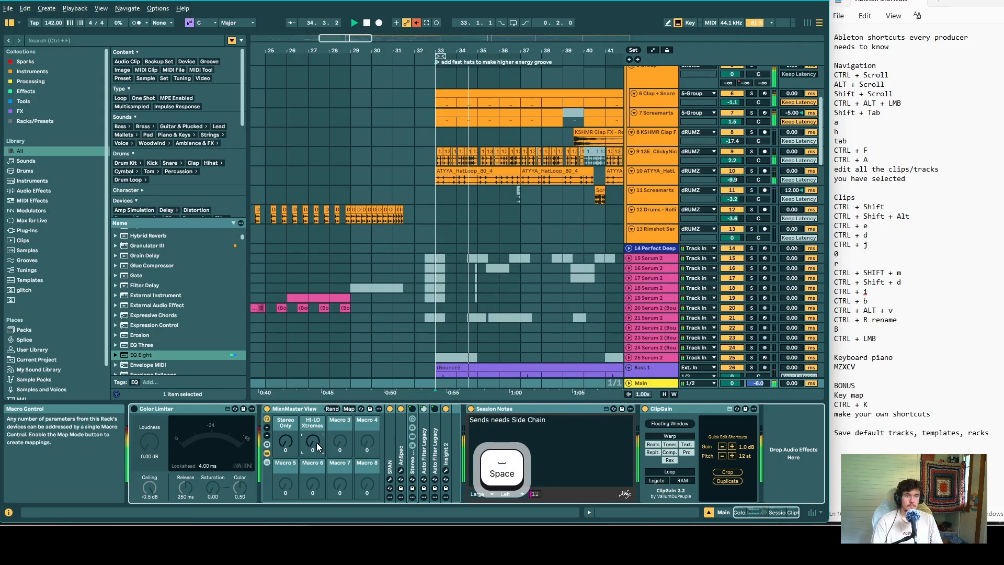
{"action": "key", "text": "space"}
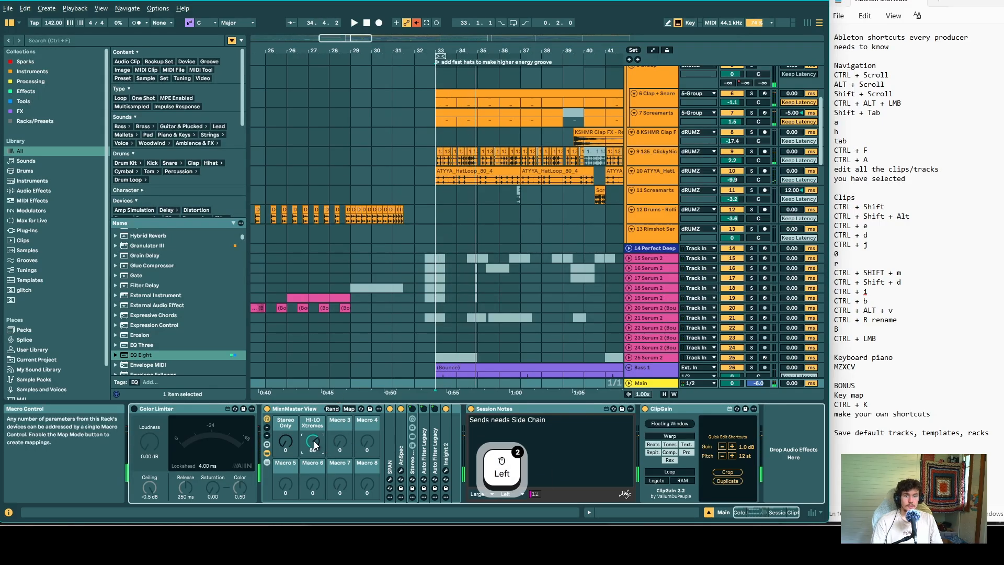
- Map the Main track's HI-LO Xtremes macro to the comma key in Key Map Mode
{"action": "key", "text": "ctrl+k"}
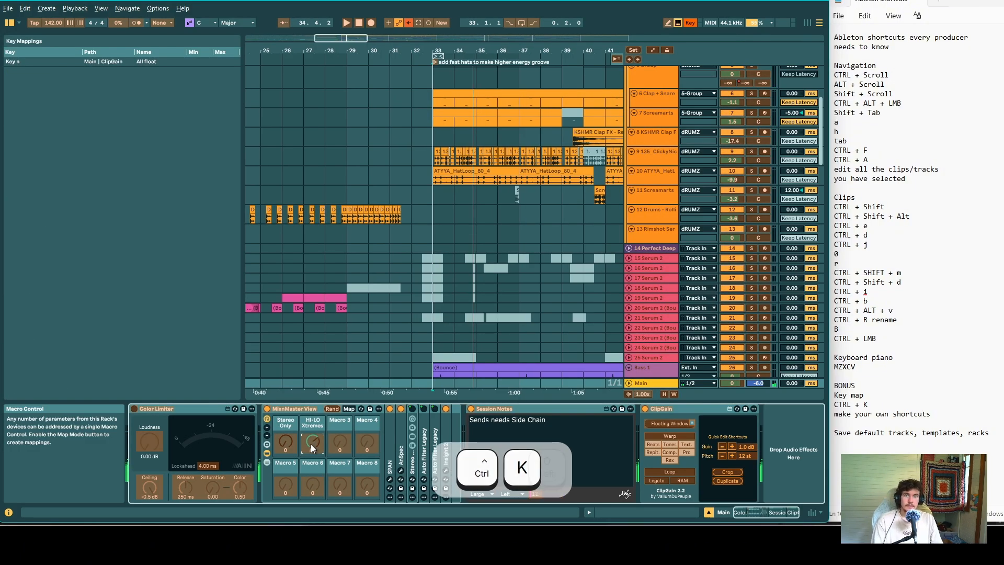
{"action": "left_click", "coordinate": [310, 444]}
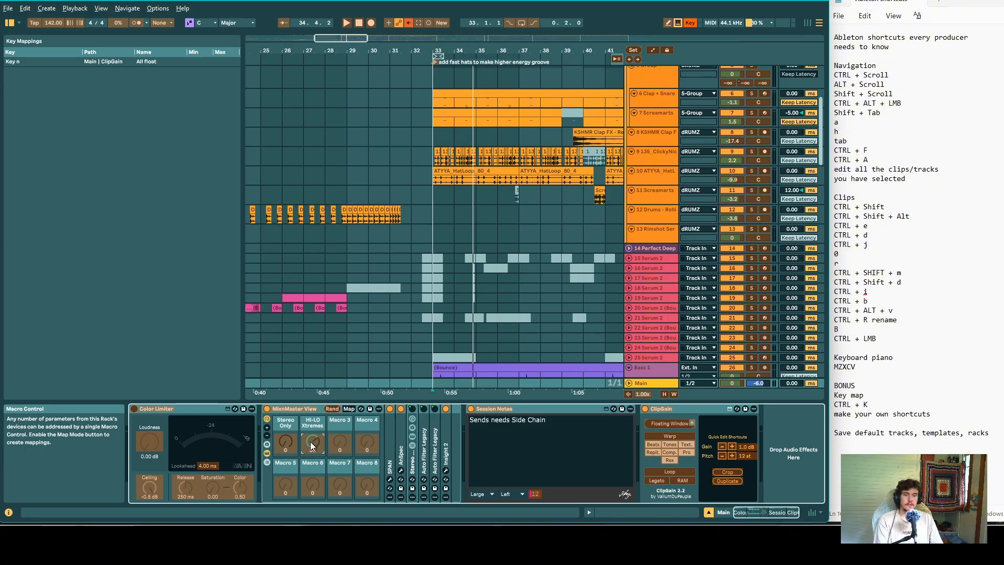
{"action": "key", "text": "comma"}
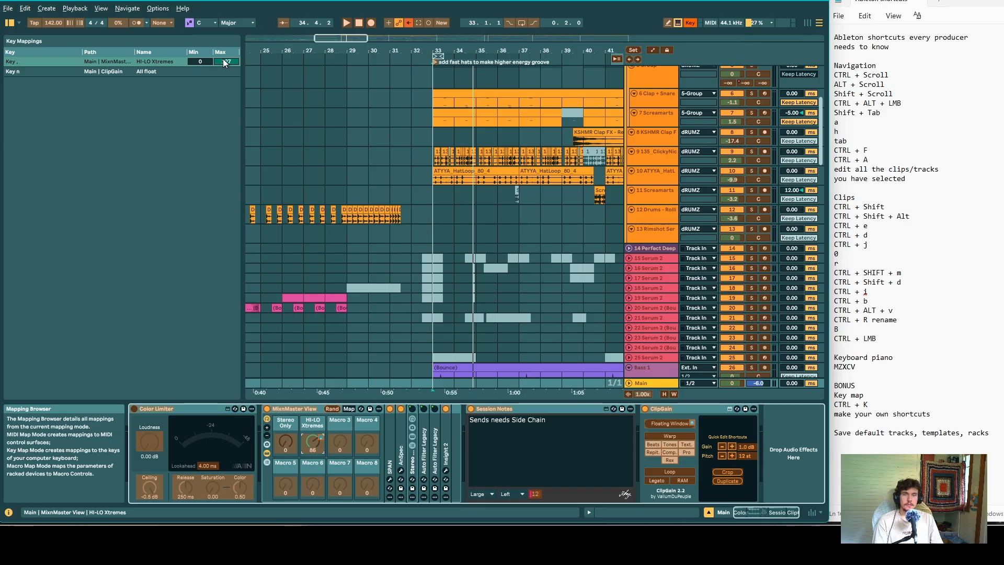
- Set the maximum value of the HI-LO Xtremes key mapping to 82
{"action": "left_click", "coordinate": [234, 61]}
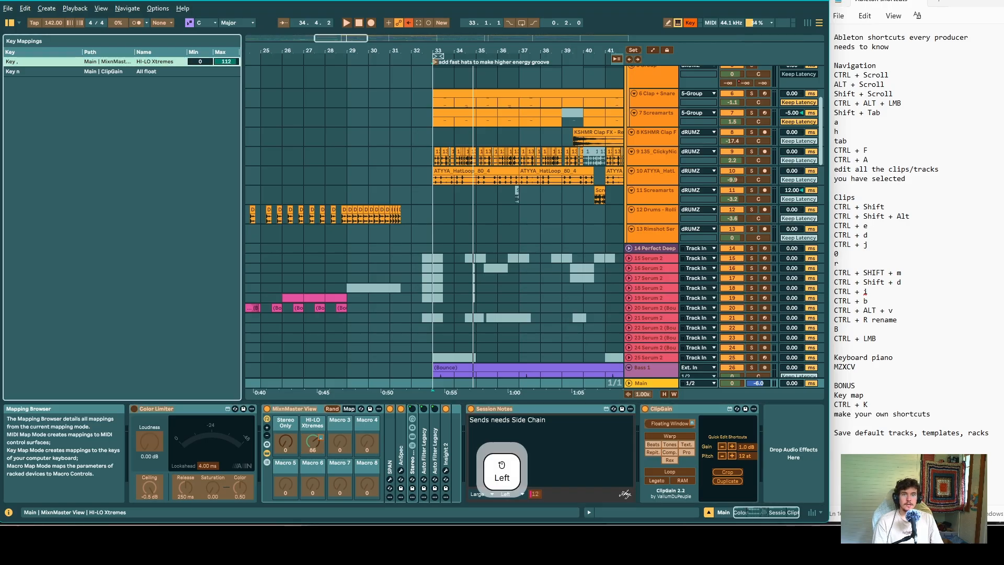
{"action": "left_click", "coordinate": [207, 63]}
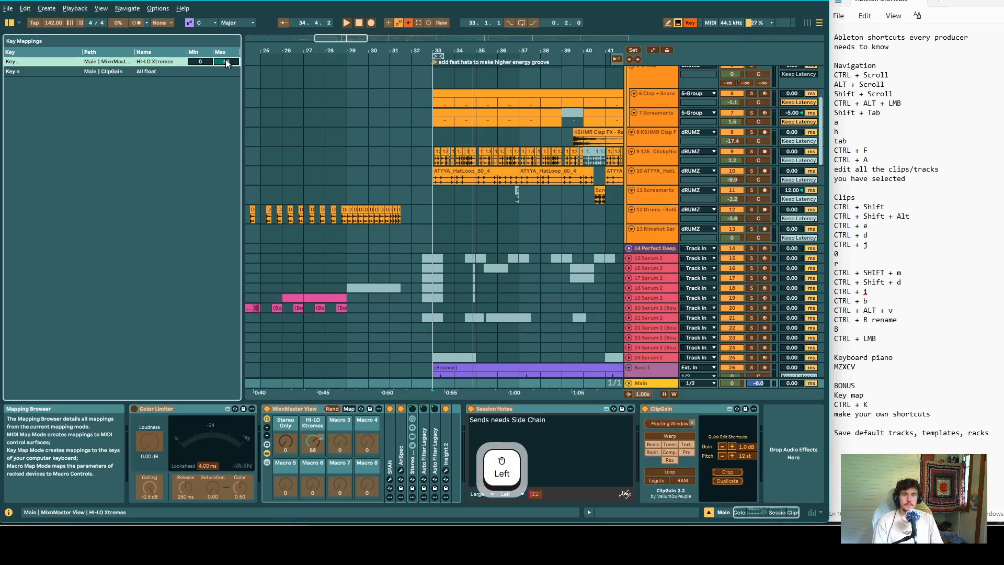
{"action": "left_click", "coordinate": [226, 64]}
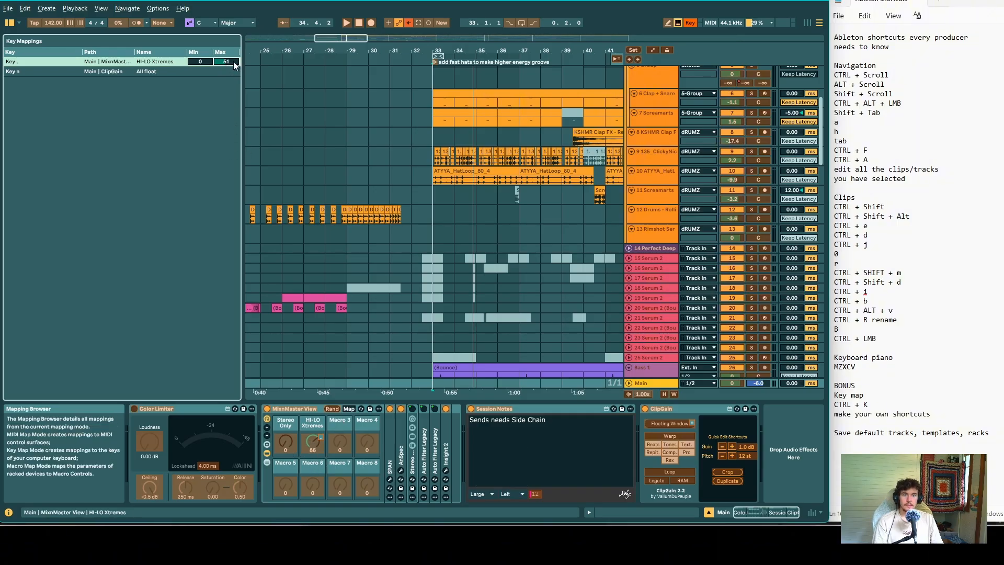
{"action": "left_click_drag", "start_coordinate": [235, 65], "coordinate": [235, 59]}
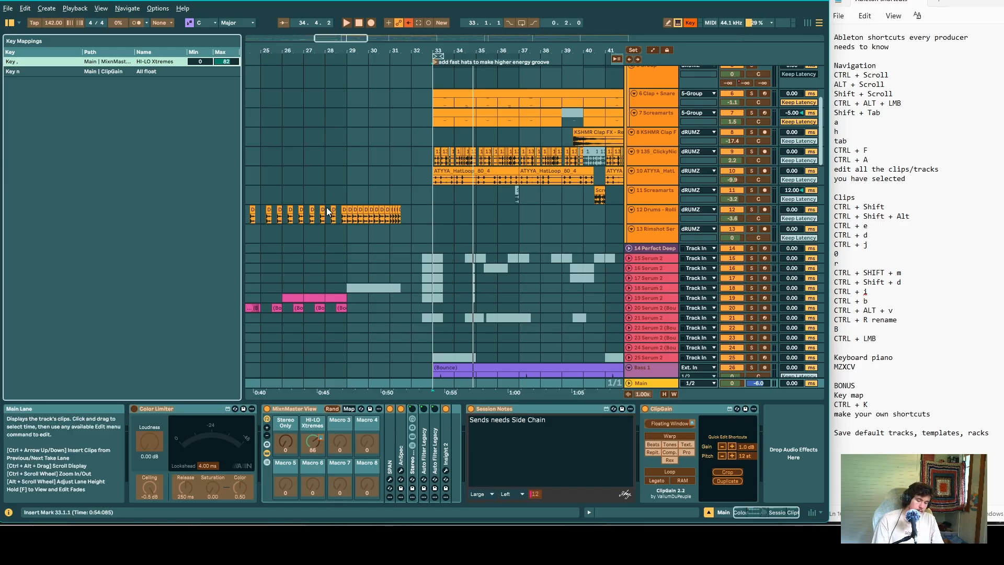
- Leave Key Map Mode and toggle the Main track's HI-LO Xtremes macro with its mapped comma key
{"action": "key", "text": "Escape"}
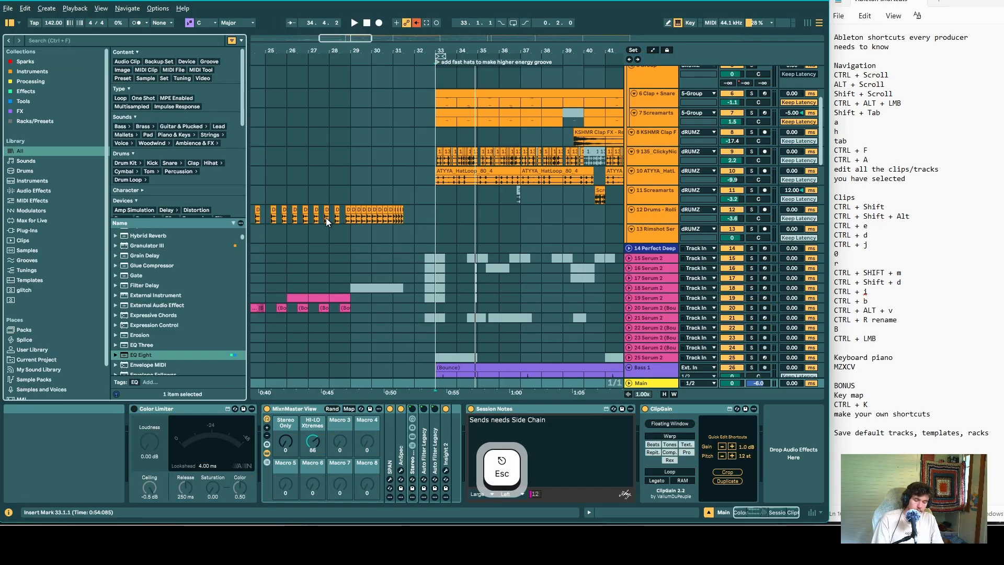
{"action": "key", "text": "comma"}
{"action": "key", "text": "comma"}
{"action": "key", "text": "comma"}
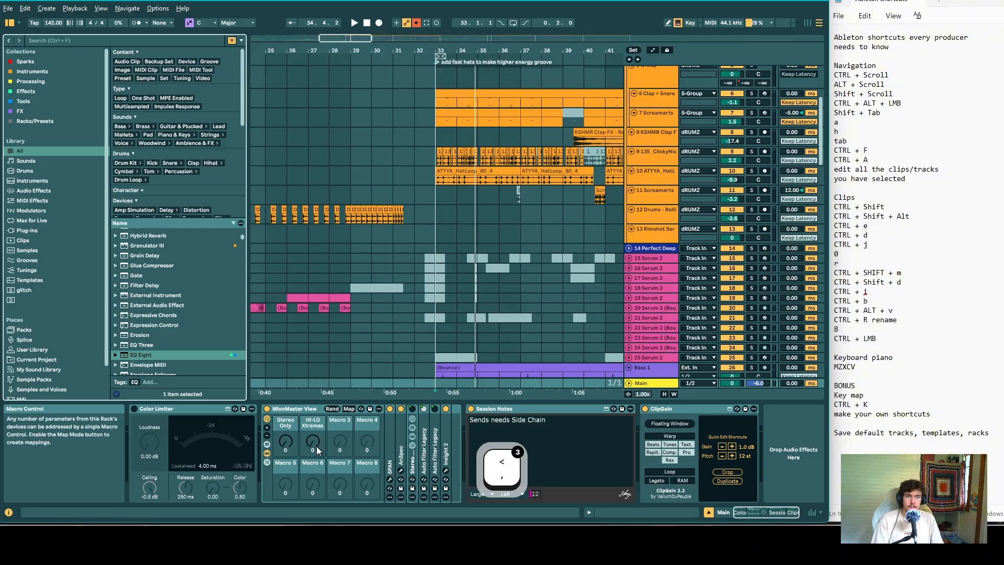
- Play the song from bar 33 and audition the HI-LO Xtremes macro by toggling it with its mapped key during playback
{"action": "left_click", "coordinate": [435, 142]}
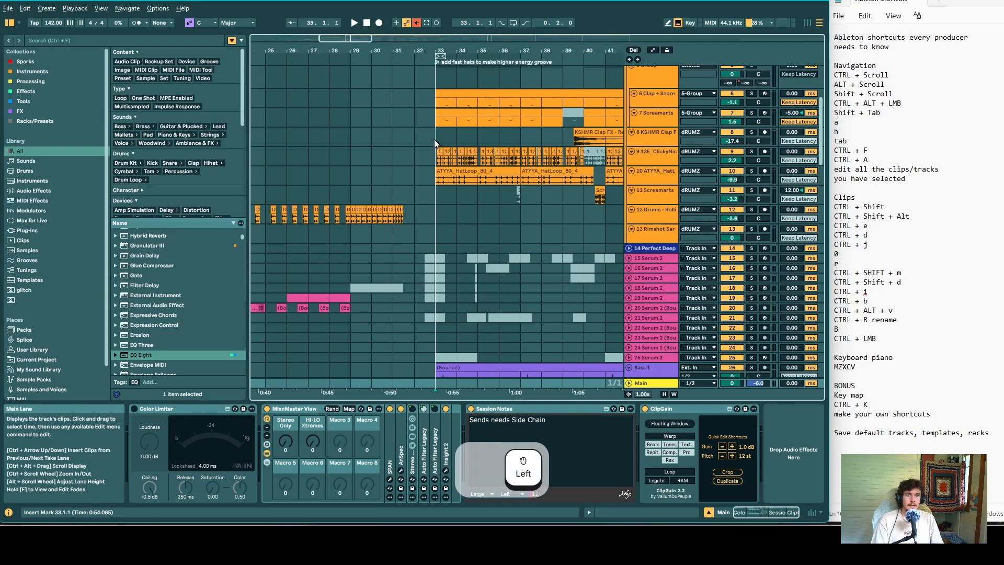
{"action": "left_click", "coordinate": [510, 137]}
{"action": "key", "text": "space"}
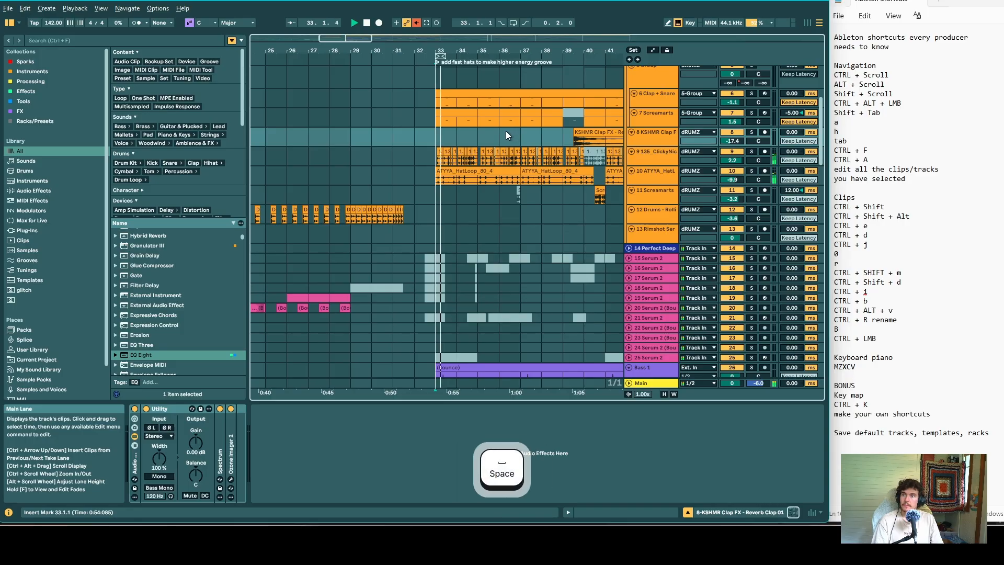
{"action": "key", "text": "comma"}
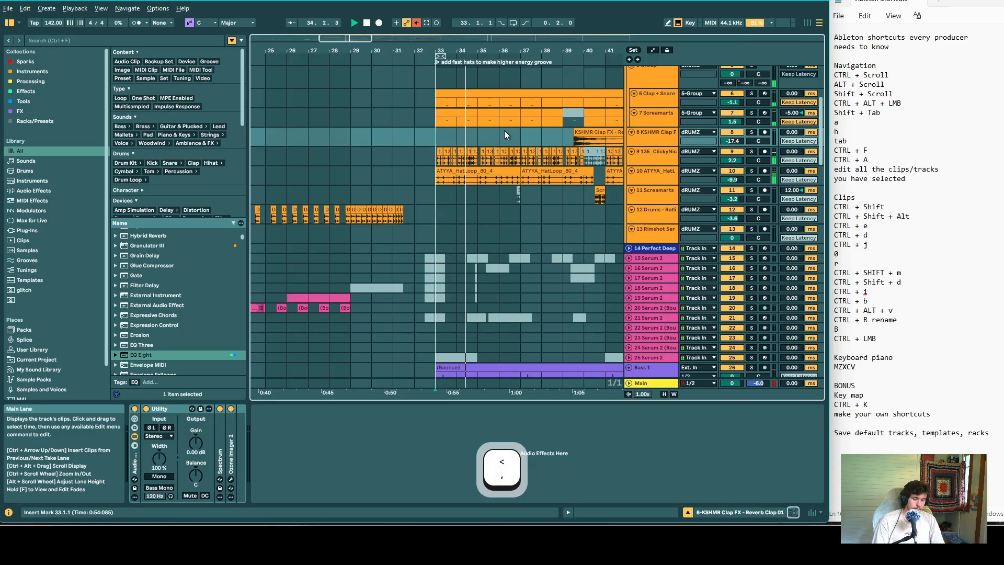
{"action": "key", "text": "comma"}
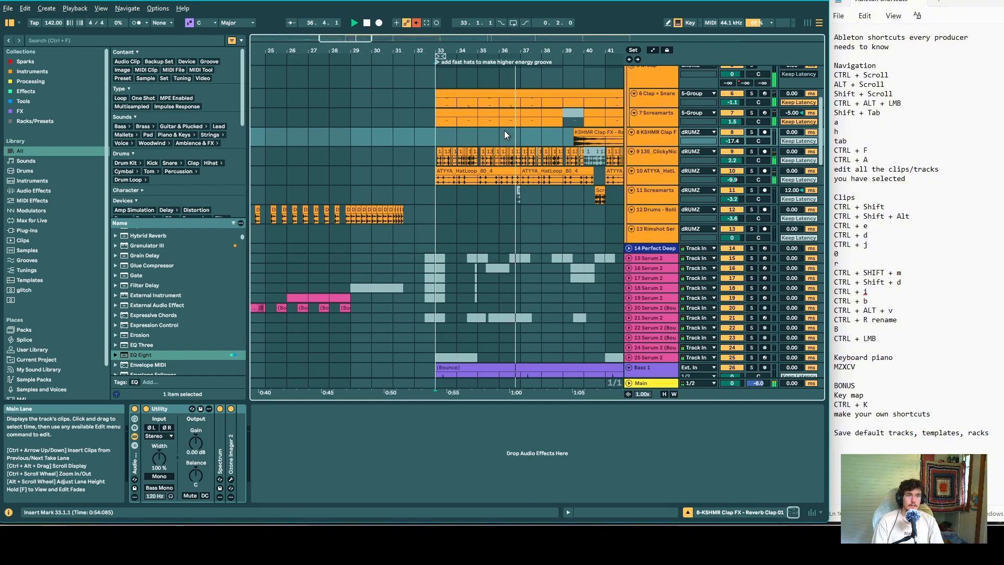
{"action": "key", "text": "space"}
{"action": "key", "text": "comma"}
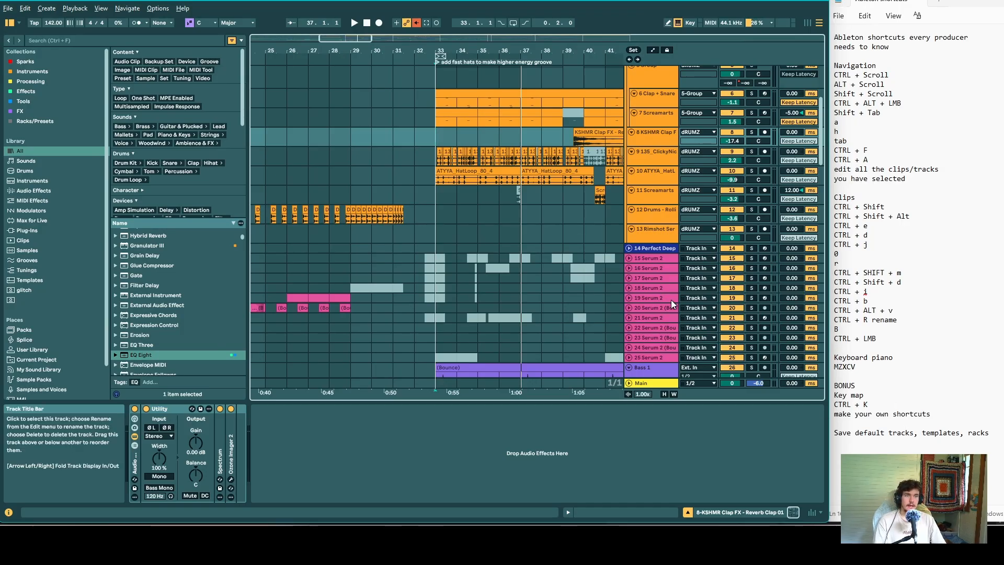
- Select the Main Bounce track, search the browser for "eq" and load EQ Eight onto the track
{"action": "scroll", "coordinate": [654, 244], "scroll_direction": "up", "scroll_amount": 3}
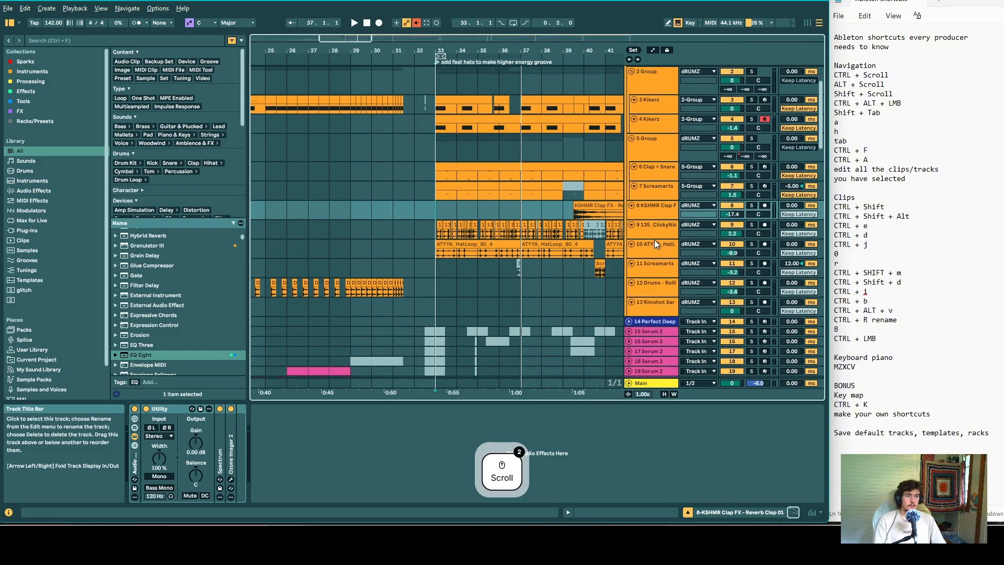
{"action": "scroll", "coordinate": [655, 244], "scroll_direction": "down", "scroll_amount": 10}
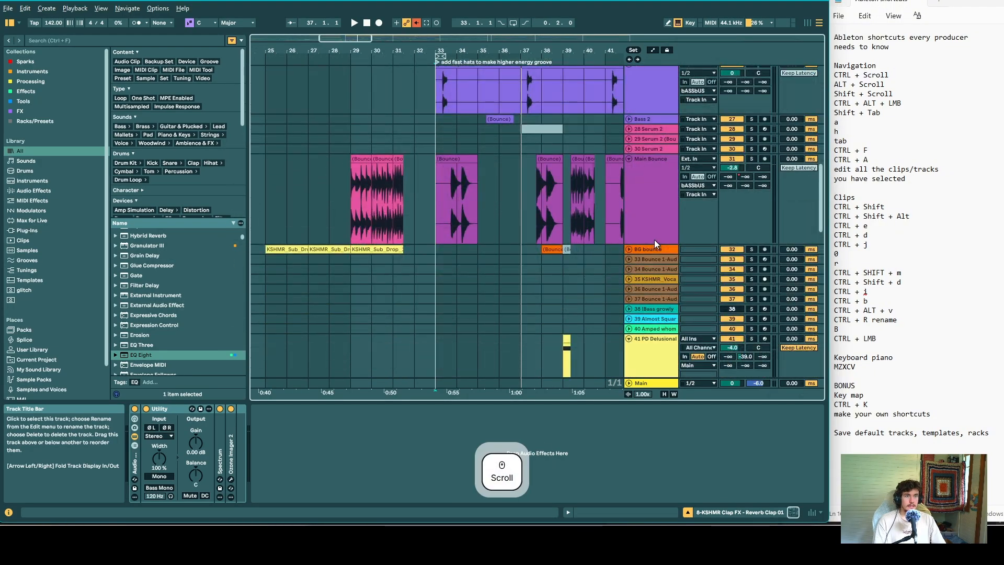
{"action": "left_click", "coordinate": [664, 223]}
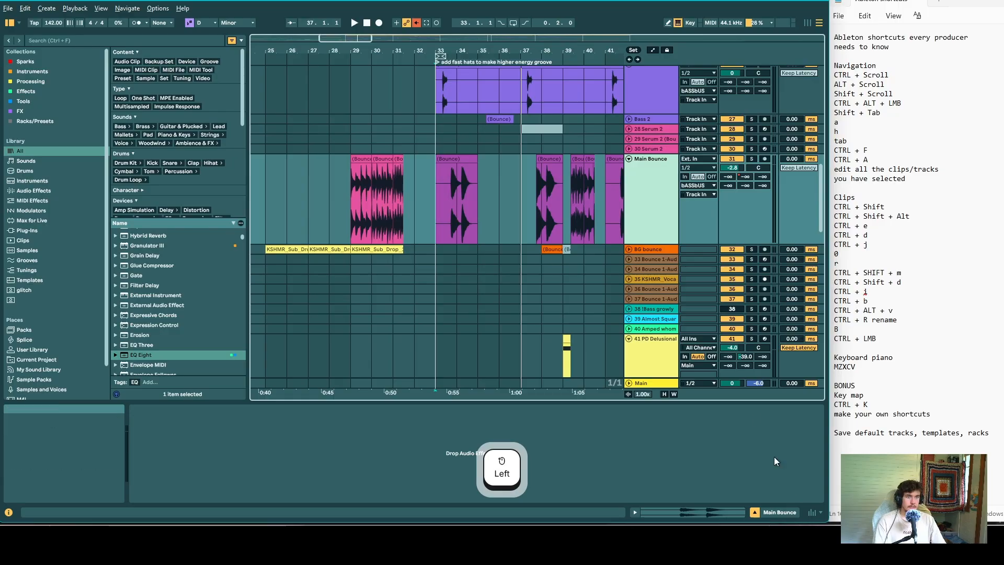
{"action": "key", "text": "ctrl"}
{"action": "key", "text": "ctrl+f"}
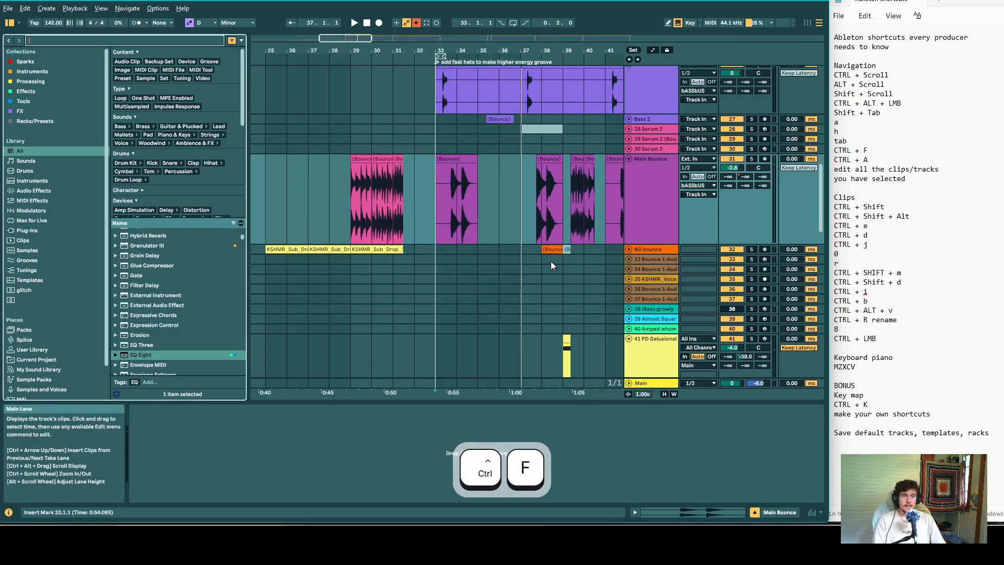
{"action": "type", "text": "eq"}
{"action": "left_click", "coordinate": [152, 253]}
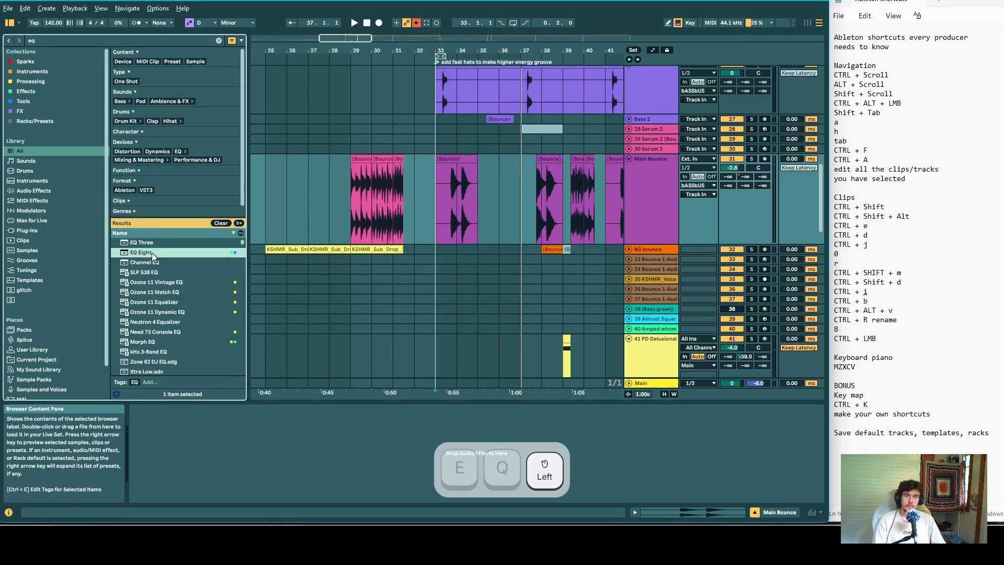
{"action": "left_click", "coordinate": [151, 252]}
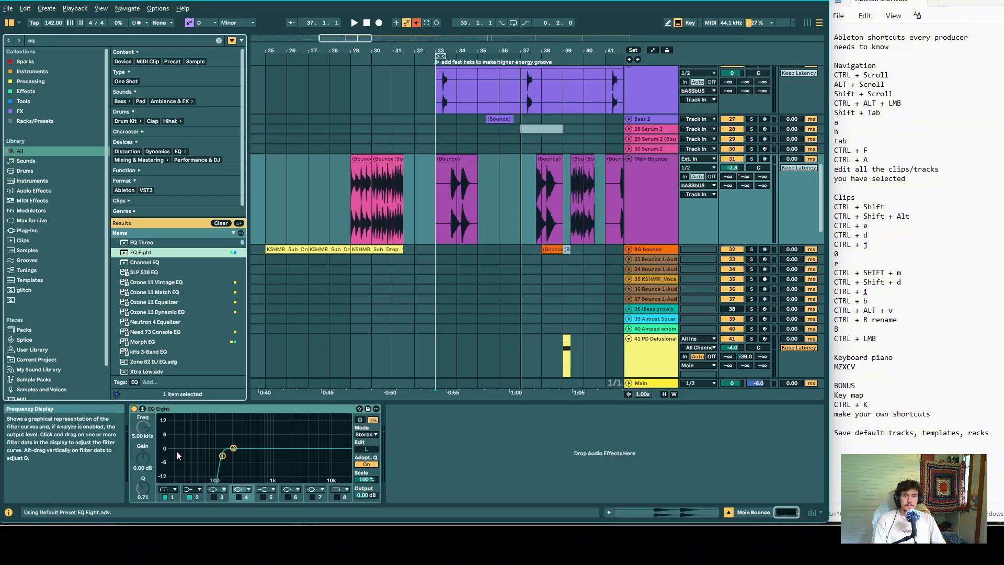
- Turn off EQ Eight's filter 1, lower filter 2's gain to about -6.8 dB and switch filter 2 off
{"action": "left_click", "coordinate": [176, 497]}
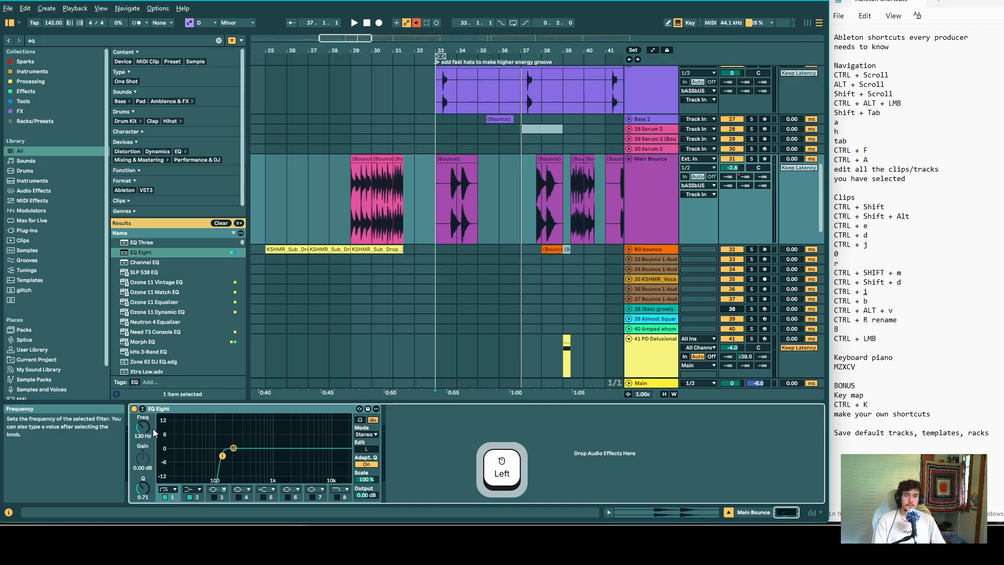
{"action": "left_click", "coordinate": [165, 496]}
{"action": "left_click_drag", "start_coordinate": [233, 453], "coordinate": [234, 463]}
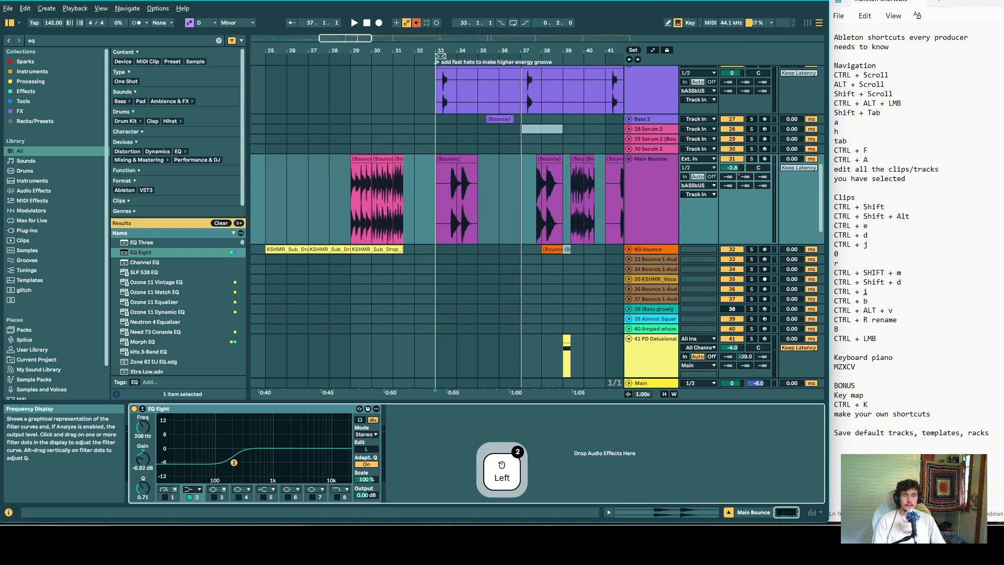
{"action": "left_click", "coordinate": [190, 496]}
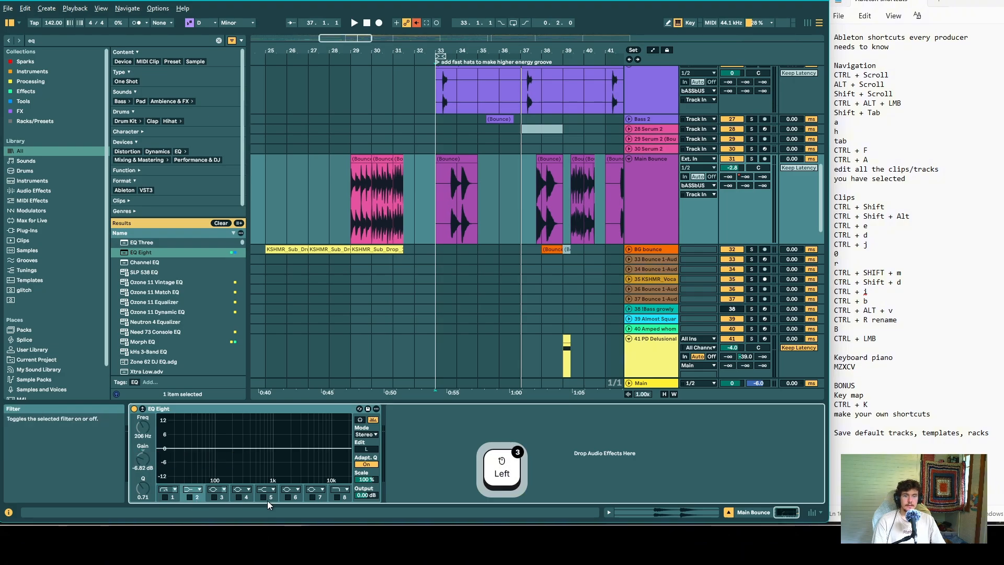
- Switch EQ Eight's filters 3 and 4 on and off again
{"action": "left_click", "coordinate": [214, 496]}
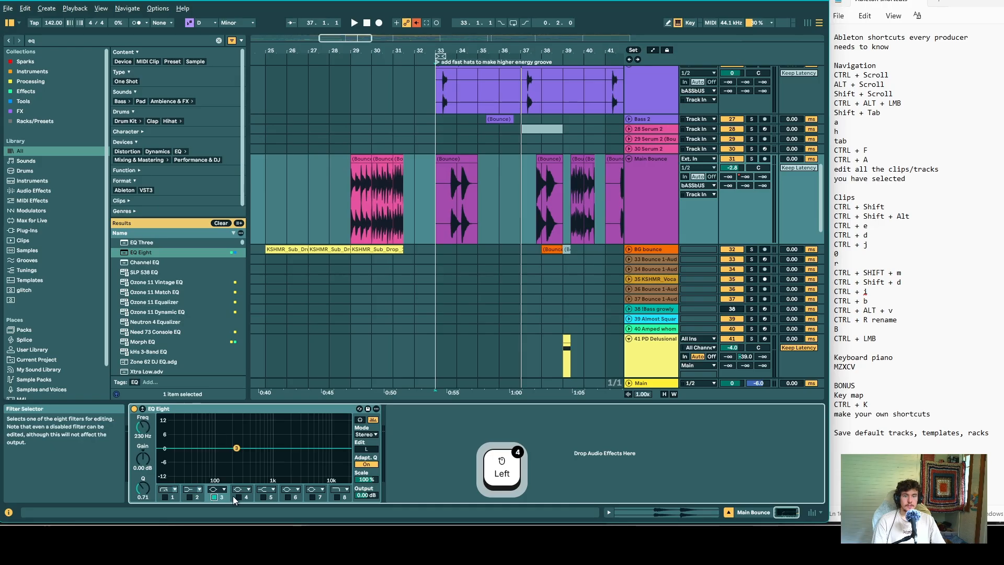
{"action": "left_click", "coordinate": [240, 495]}
{"action": "left_click", "coordinate": [240, 496]}
{"action": "left_click", "coordinate": [216, 498]}
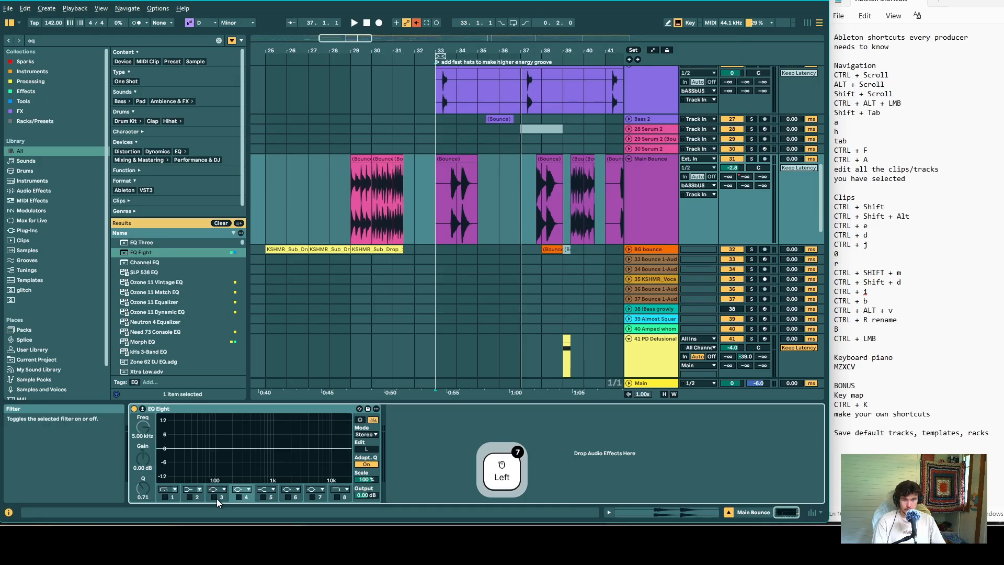
- Turn EQ Eight's filters 1 and 2 back on, reset filter 2's gain and show the Save as Default Preset option
{"action": "left_click", "coordinate": [164, 497]}
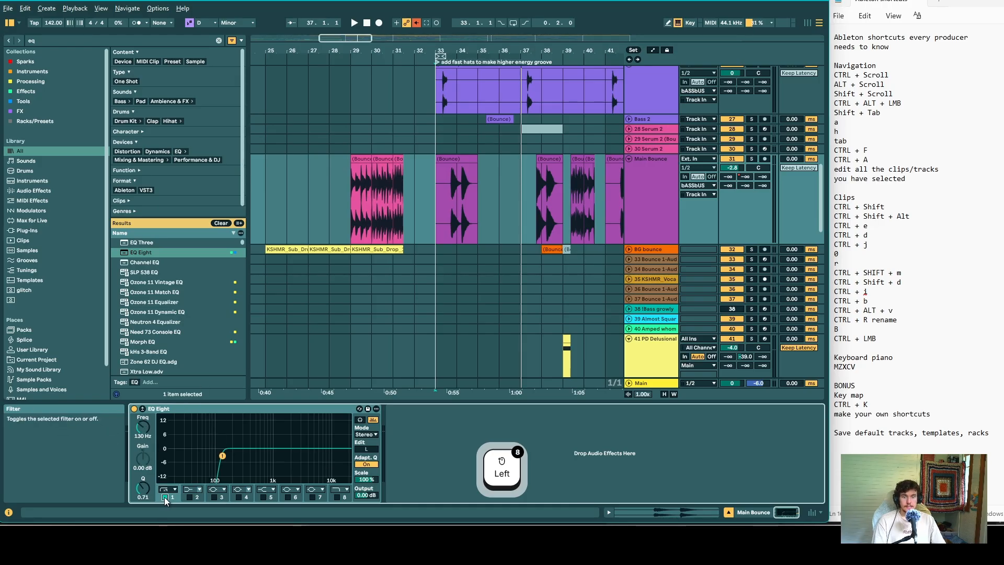
{"action": "left_click", "coordinate": [189, 497]}
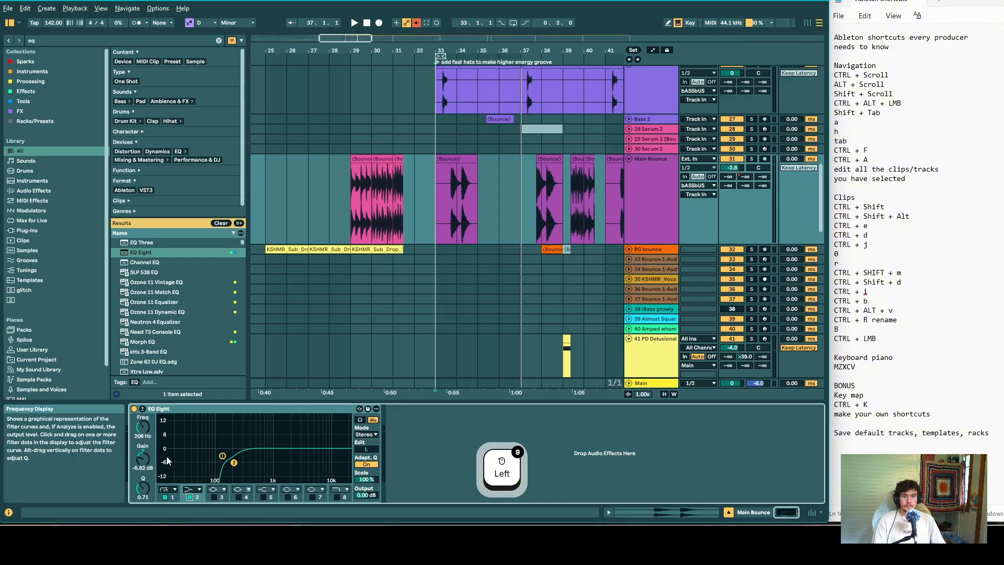
{"action": "double_click", "coordinate": [143, 459]}
{"action": "right_click", "coordinate": [164, 409]}
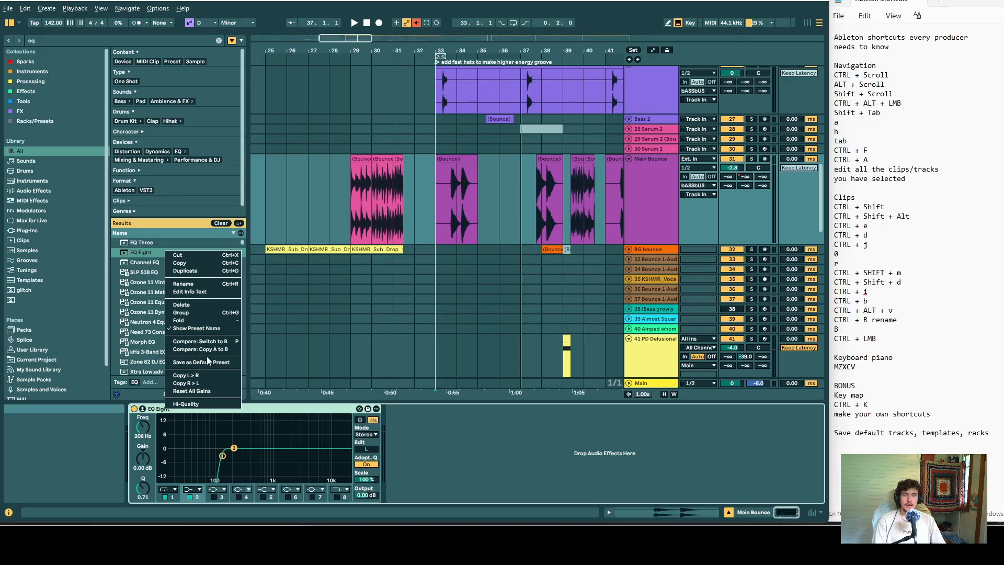
{"action": "left_click", "coordinate": [436, 422]}
- Insert a new audio track directly below the Main Bounce track
{"action": "left_click", "coordinate": [636, 219]}
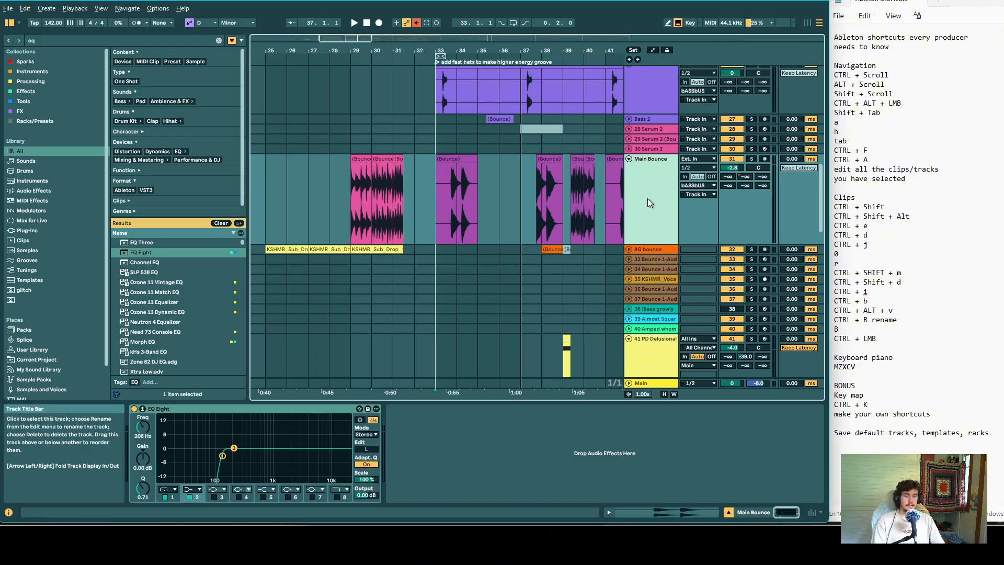
{"action": "key", "text": "ctrl"}
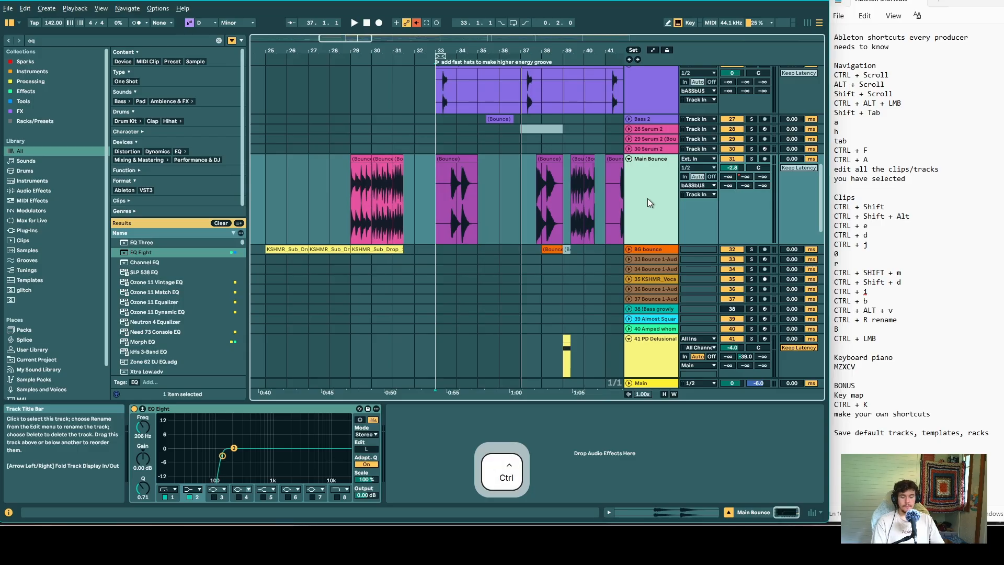
{"action": "key", "text": "ctrl+t"}
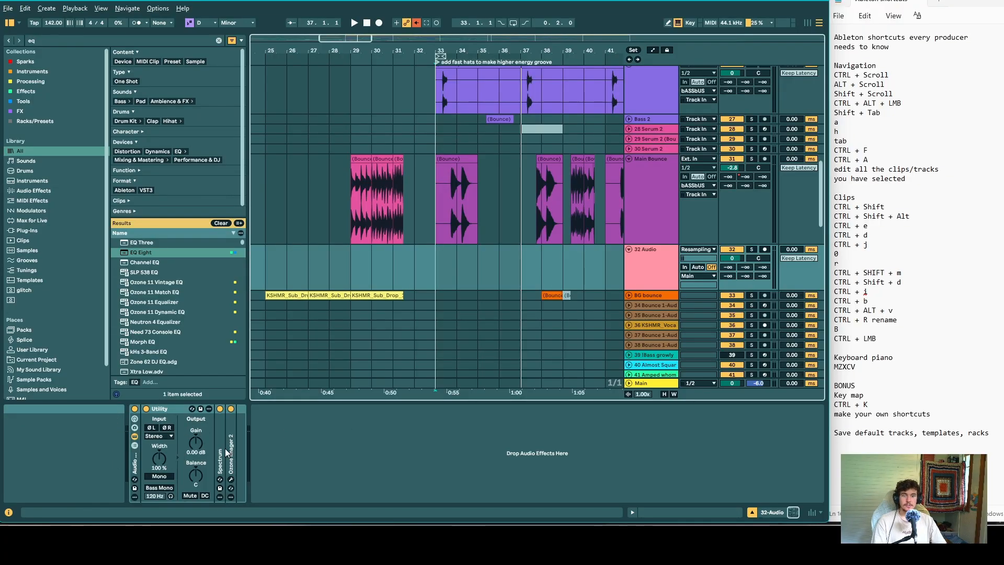
- Unfold and refold the Spectrum and Ozone Imager 2 devices in the new audio track's default rack
{"action": "double_click", "coordinate": [220, 455]}
{"action": "double_click", "coordinate": [281, 409]}
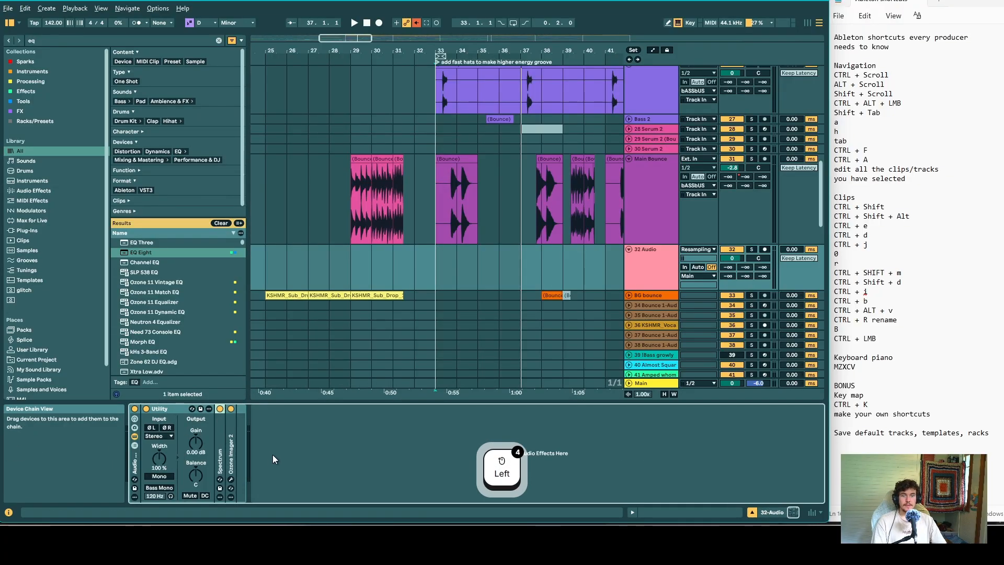
{"action": "double_click", "coordinate": [233, 450]}
{"action": "left_click", "coordinate": [266, 411]}
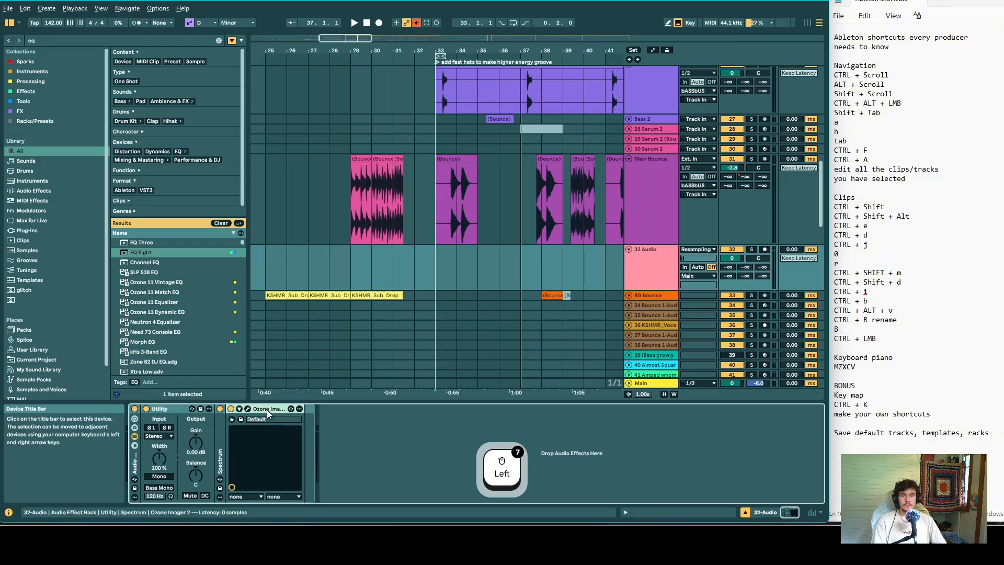
{"action": "double_click", "coordinate": [267, 409]}
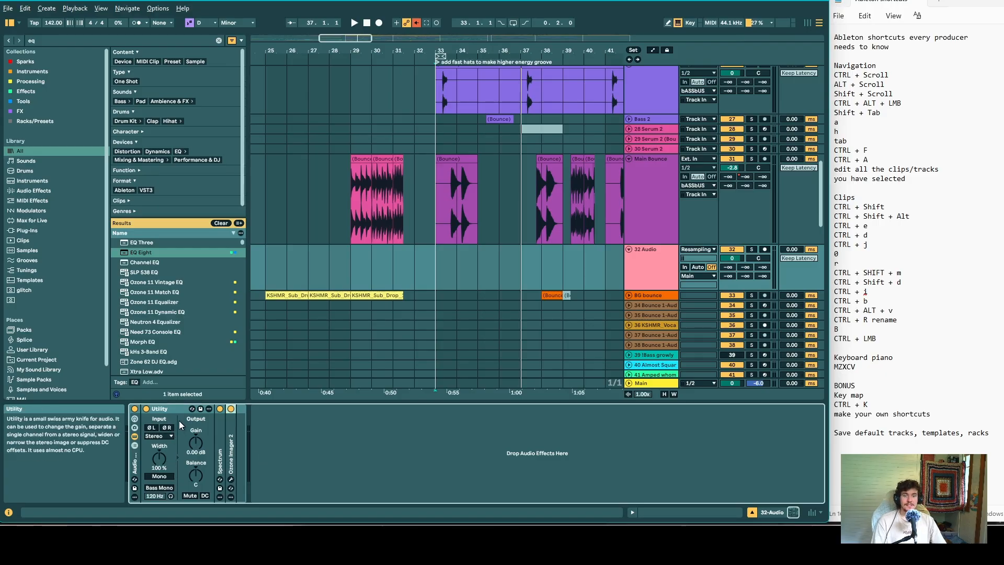
- Keep the new track's audio input on Resampling and show the Save as Default Audio Track option without applying it
{"action": "left_click", "coordinate": [697, 250]}
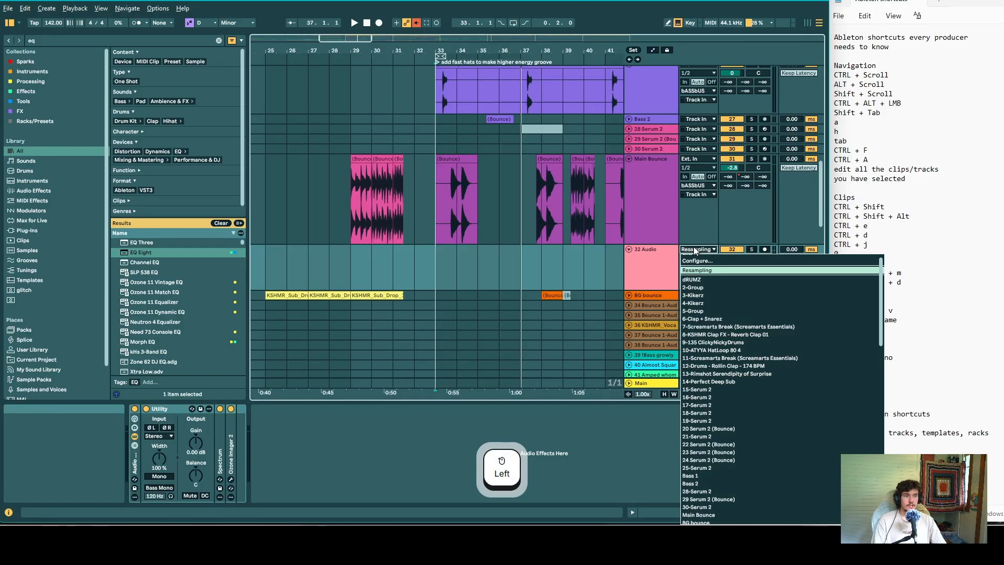
{"action": "left_click", "coordinate": [719, 271]}
{"action": "right_click", "coordinate": [654, 268]}
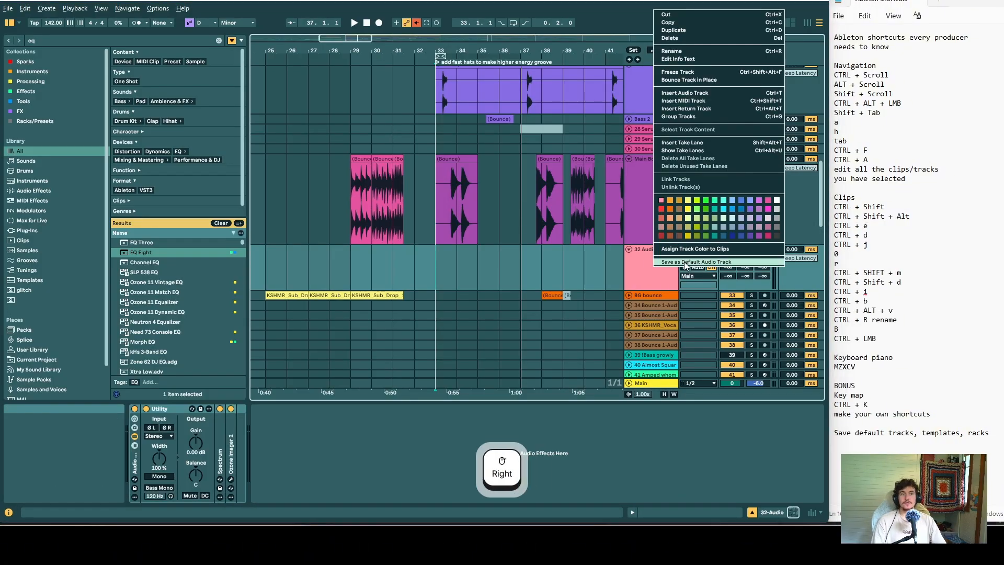
{"action": "left_click", "coordinate": [634, 272]}
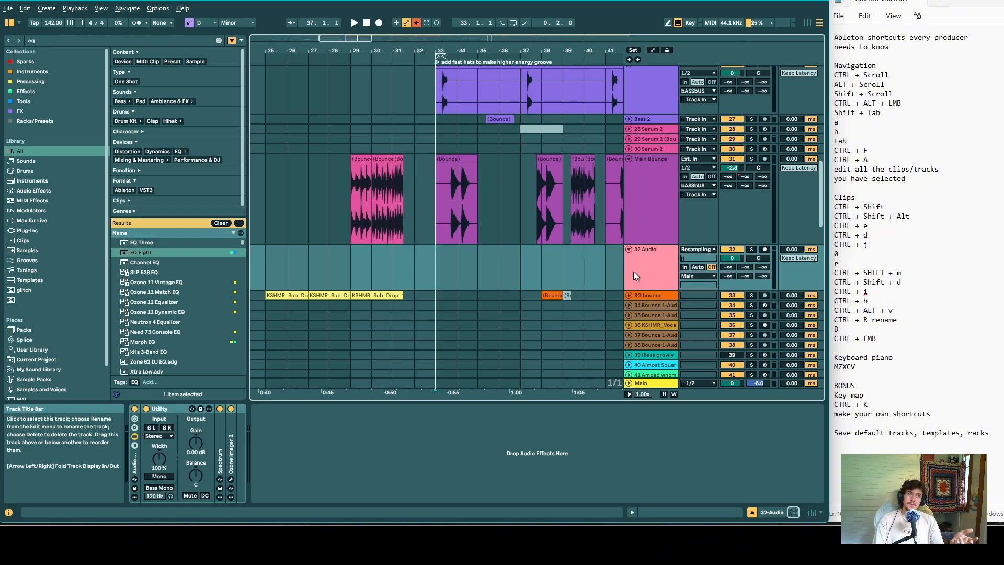
- Show the Save Live Set As Template command among the Live Set's file commands
{"action": "left_click", "coordinate": [8, 9]}
{"action": "left_click", "coordinate": [14, 19]}
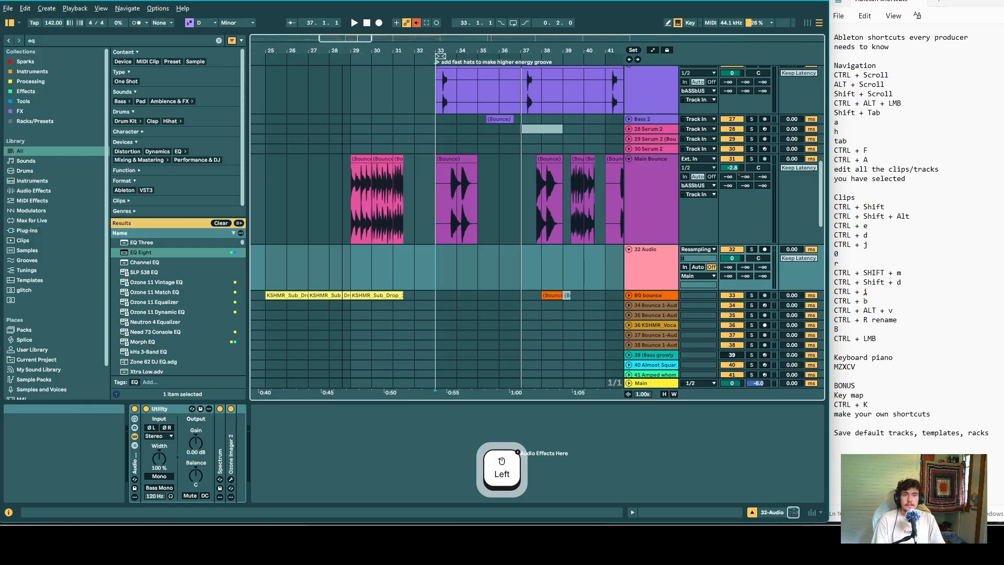
{"action": "left_click", "coordinate": [8, 9]}
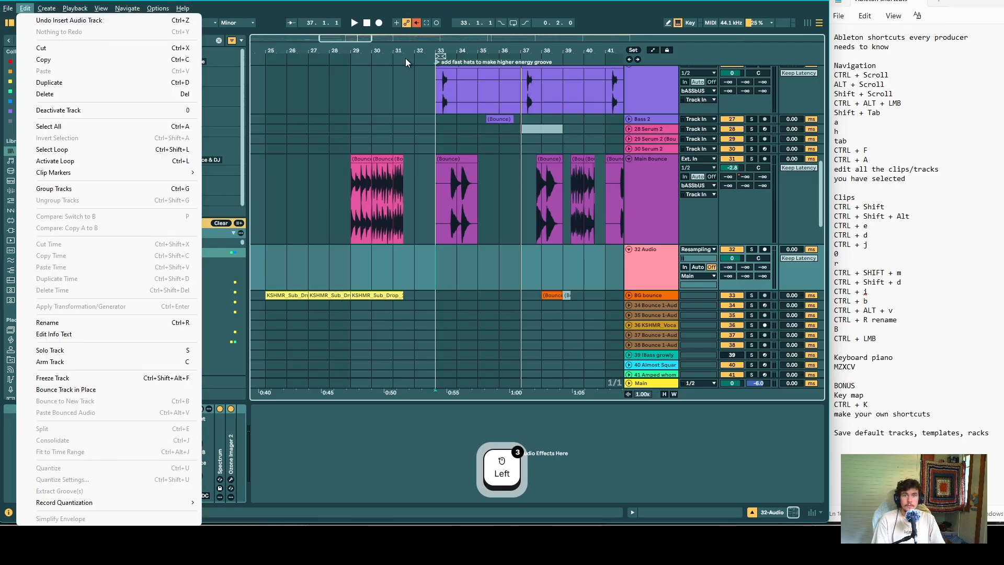
{"action": "left_click", "coordinate": [262, 76]}
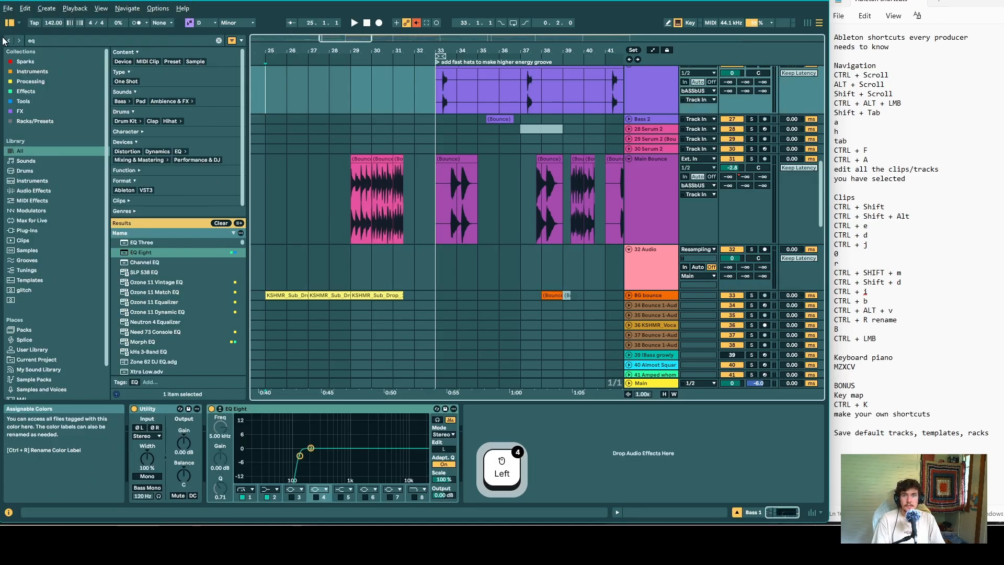
{"action": "left_click", "coordinate": [7, 8]}
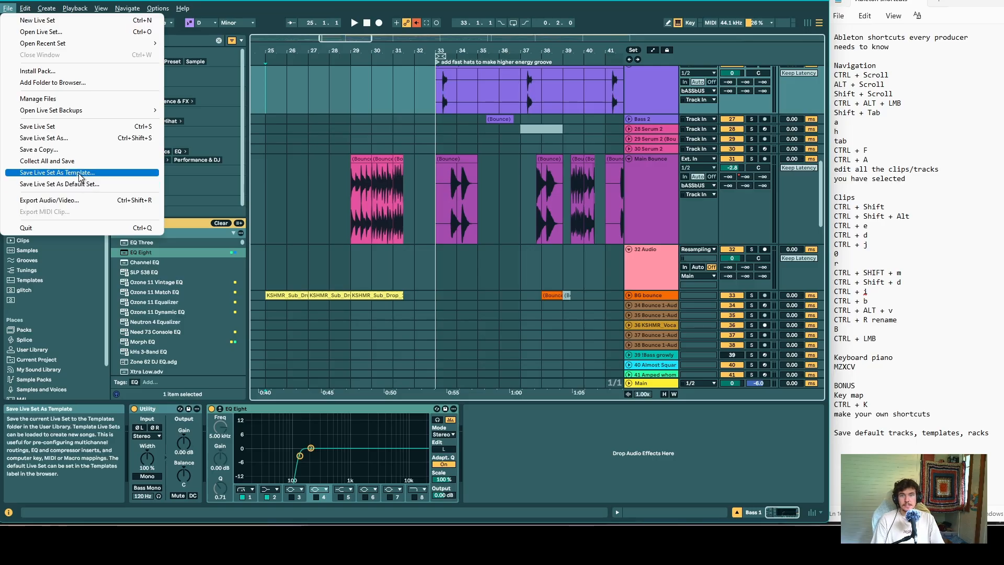
- Select the three adjacent bounced clips from 29.1.1 to 31.3.1 on the Main Bounce track
{"action": "left_click_drag", "start_coordinate": [345, 198], "coordinate": [416, 201]}
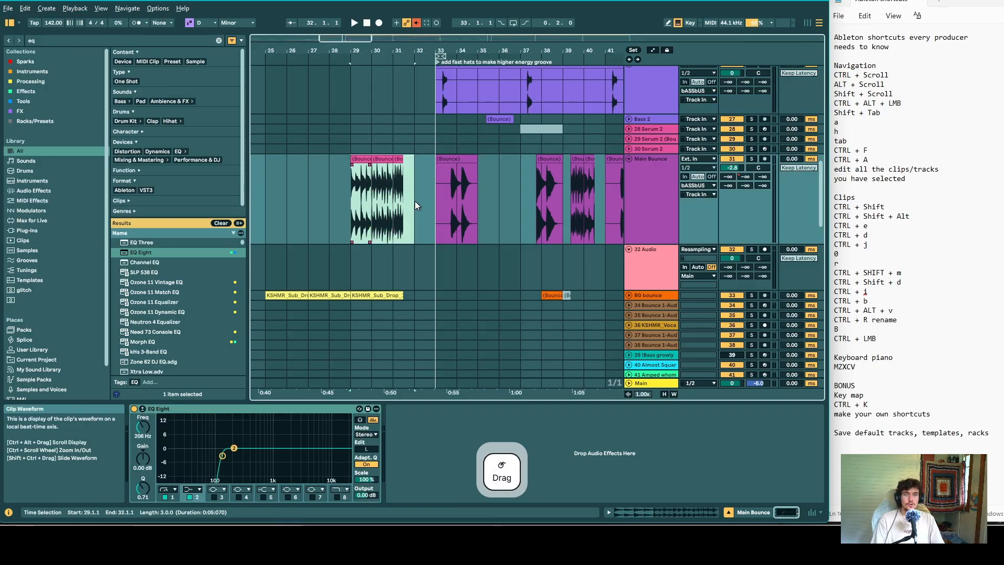
{"action": "left_click", "coordinate": [358, 187]}
{"action": "left_click_drag", "start_coordinate": [358, 187], "coordinate": [403, 191]}
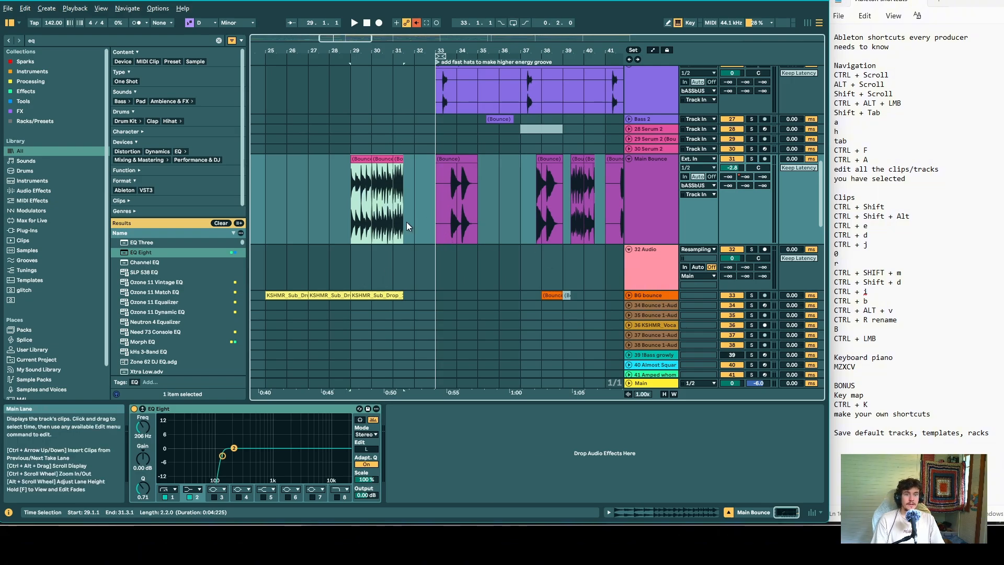
{"action": "scroll", "coordinate": [361, 210], "scroll_direction": "up", "scroll_amount": 5, "text": "ctrl"}
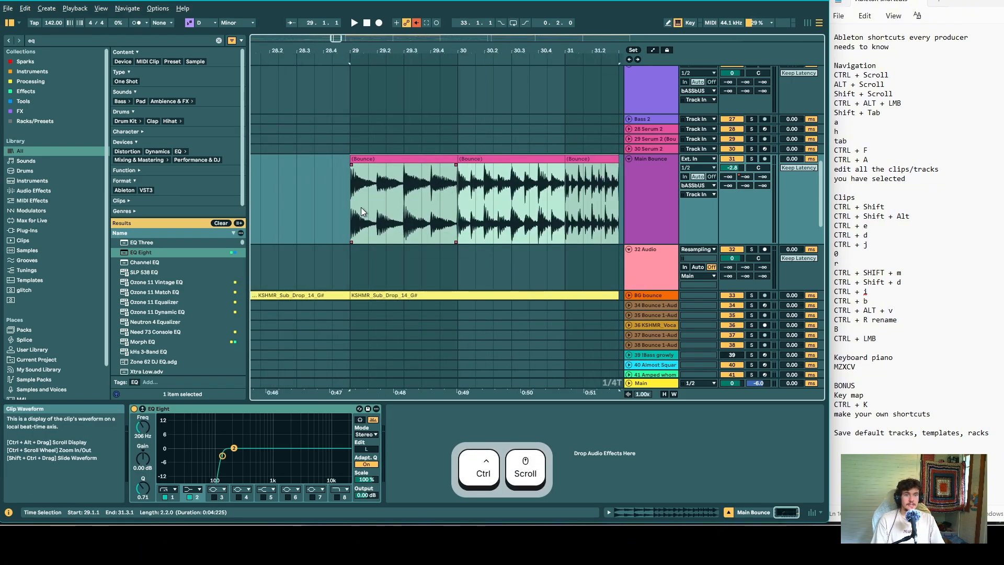
{"action": "left_click_drag", "start_coordinate": [361, 207], "coordinate": [586, 231], "text": "ctrl+alt+shift"}
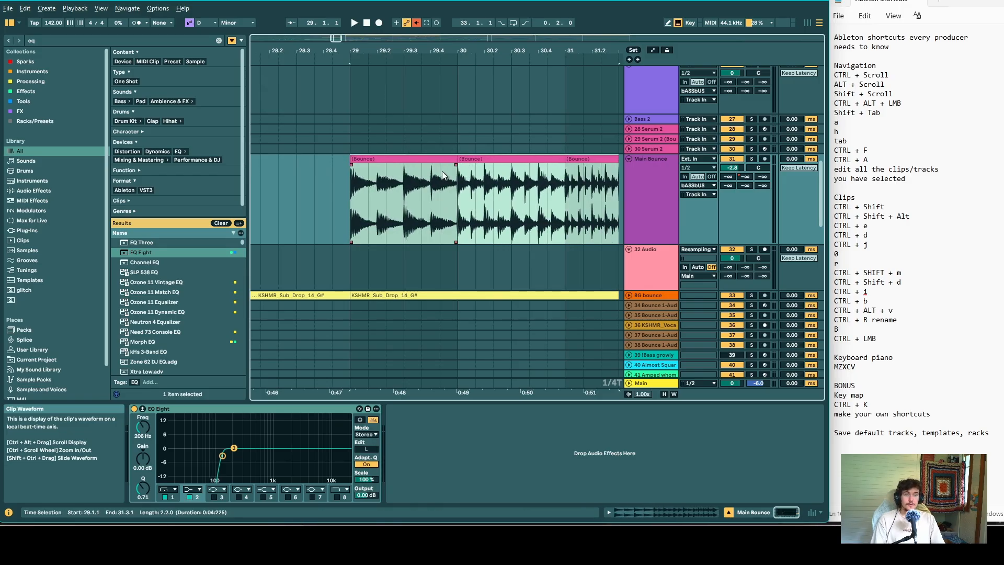
- Stretch the first bounced clip on the Main Bounce track so that its start moves to bar 28
{"action": "left_click", "coordinate": [386, 160]}
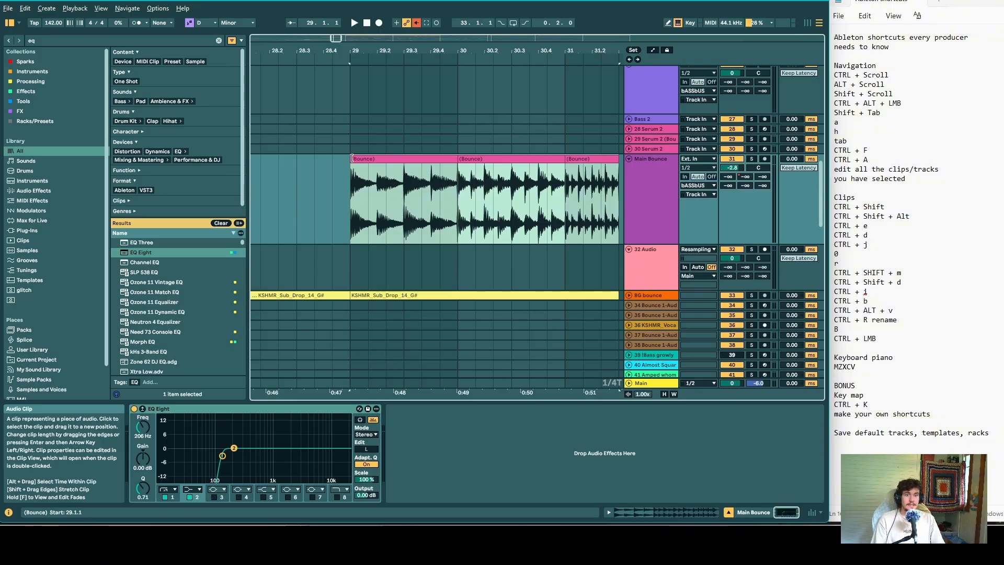
{"action": "key", "text": "shift"}
{"action": "key", "text": "shift"}
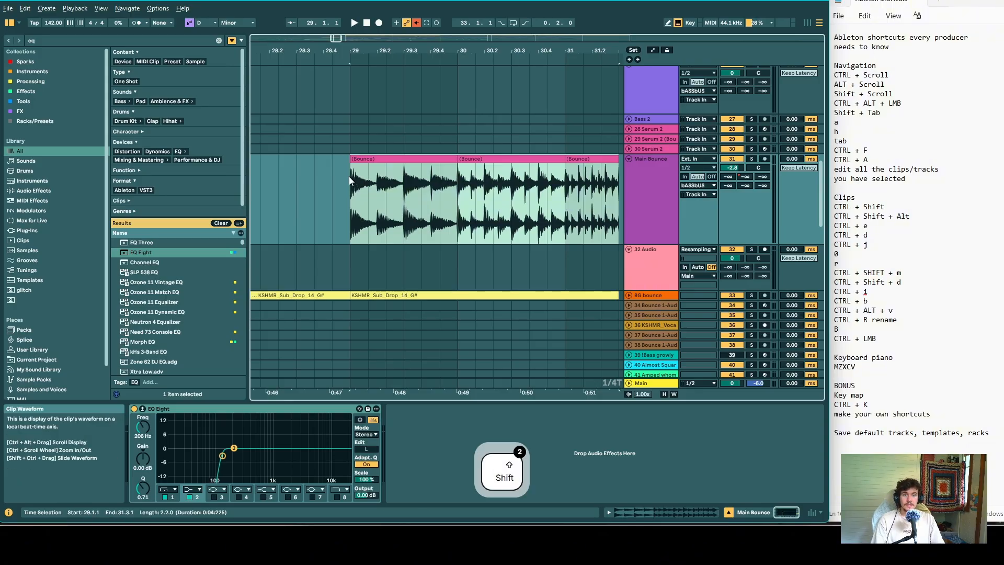
{"action": "scroll", "coordinate": [349, 159], "scroll_direction": "down", "scroll_amount": 3}
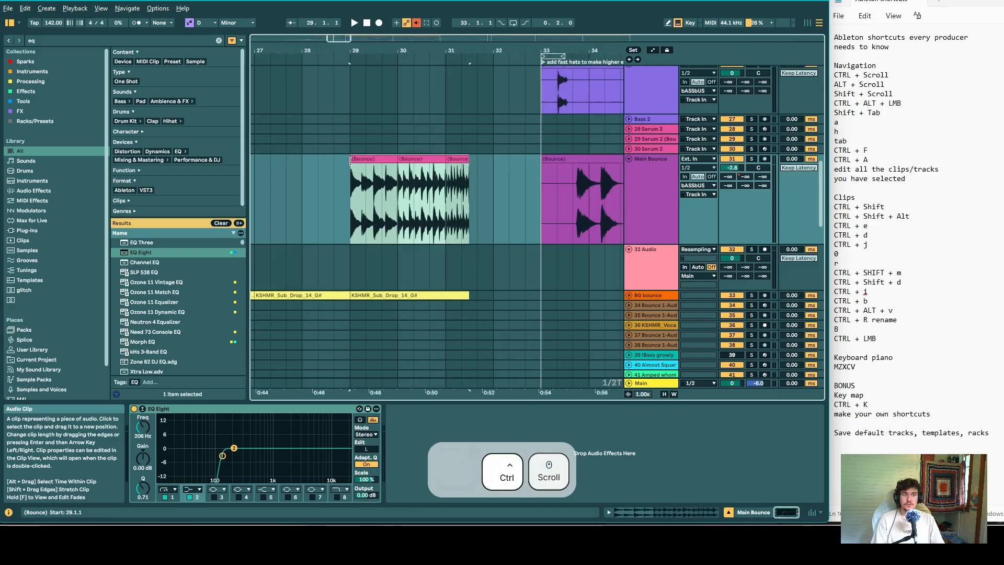
{"action": "key", "text": "shift"}
{"action": "left_click_drag", "start_coordinate": [350, 161], "coordinate": [302, 171]}
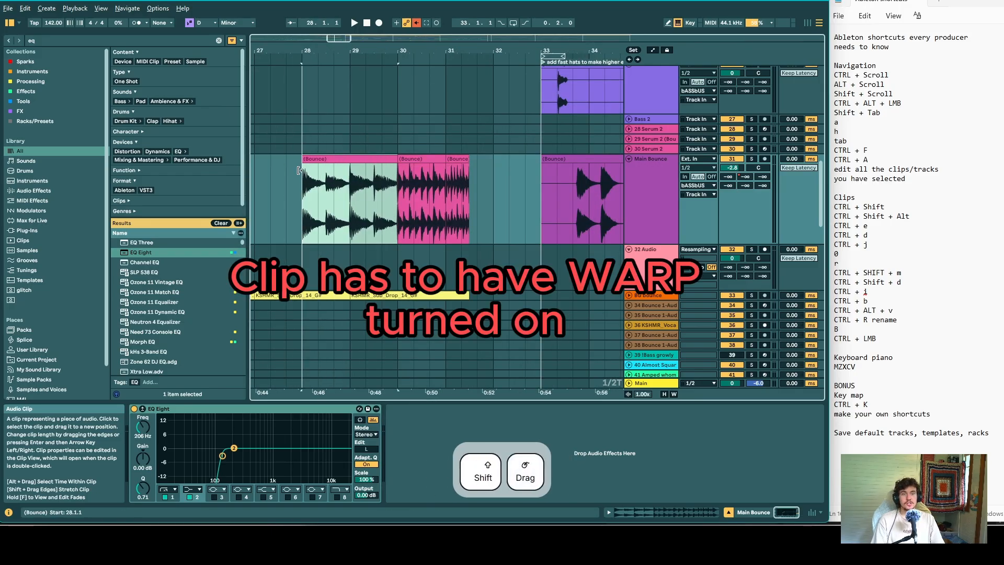
- Slide the waveform inside the stretched clip to a start of about 1.2.2 and show its clip view
{"action": "key", "text": "ctrl+alt"}
{"action": "left_click_drag", "start_coordinate": [374, 194], "coordinate": [342, 193]}
{"action": "key", "text": "shift+Tab"}
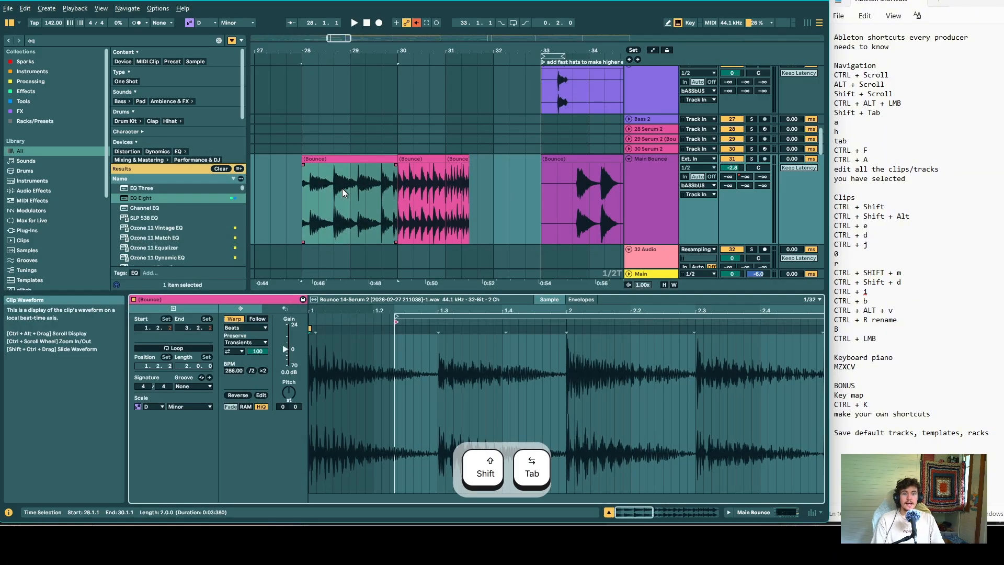
- Show the warp modes available for the stretched clip and keep it on Beats
{"action": "left_click", "coordinate": [250, 328]}
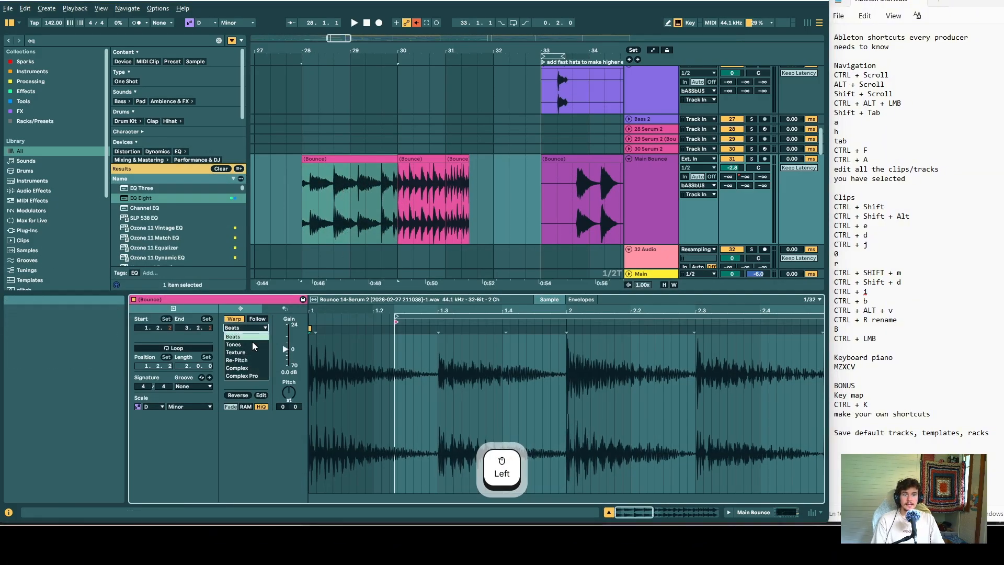
{"action": "left_click", "coordinate": [288, 261]}
{"action": "left_click", "coordinate": [319, 194]}
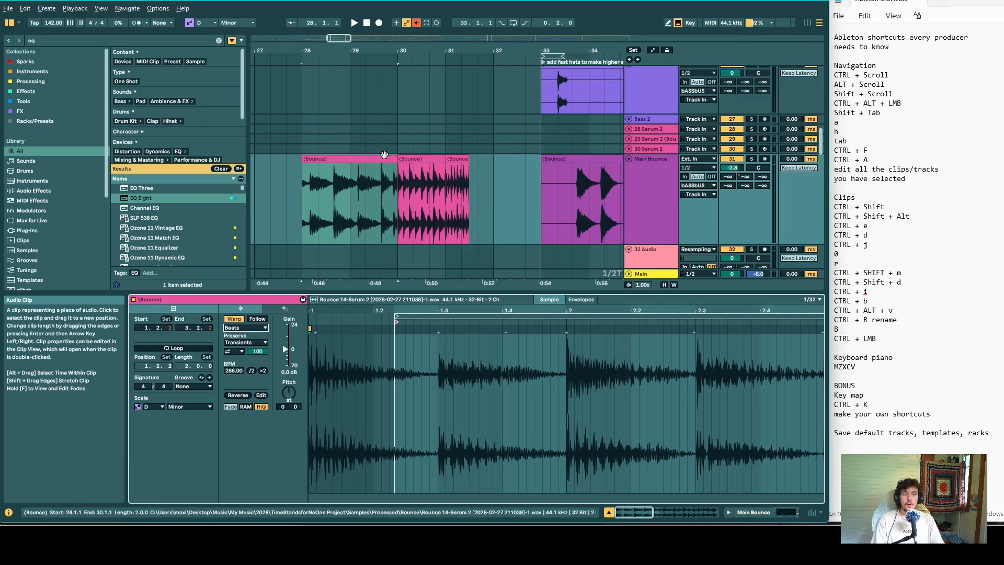
{"action": "key", "text": "ctrl"}
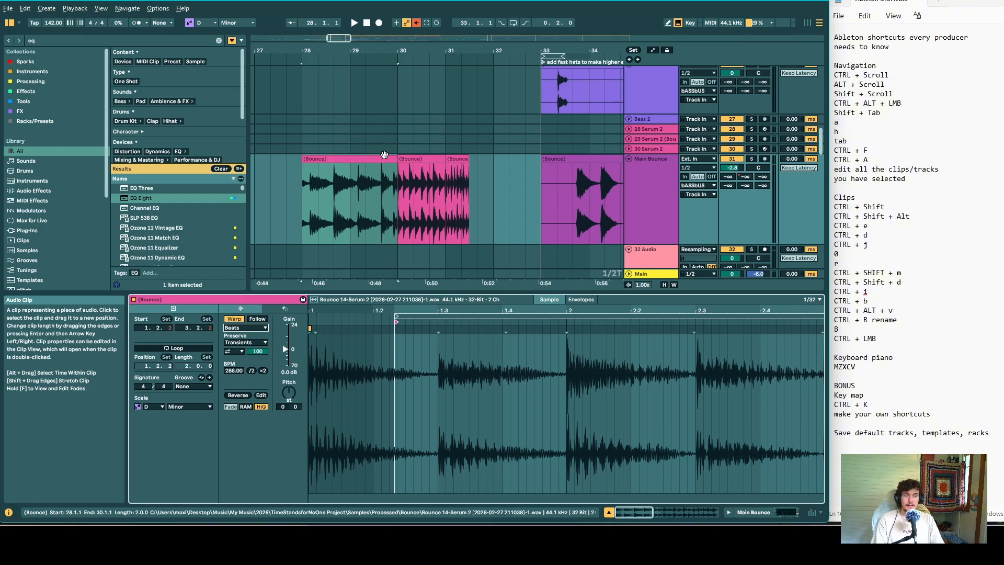
- Undo the waveform slide and stretch of the first bounced clip, keeping the inserted 32 Audio track
{"action": "key", "text": "ctrl+z"}
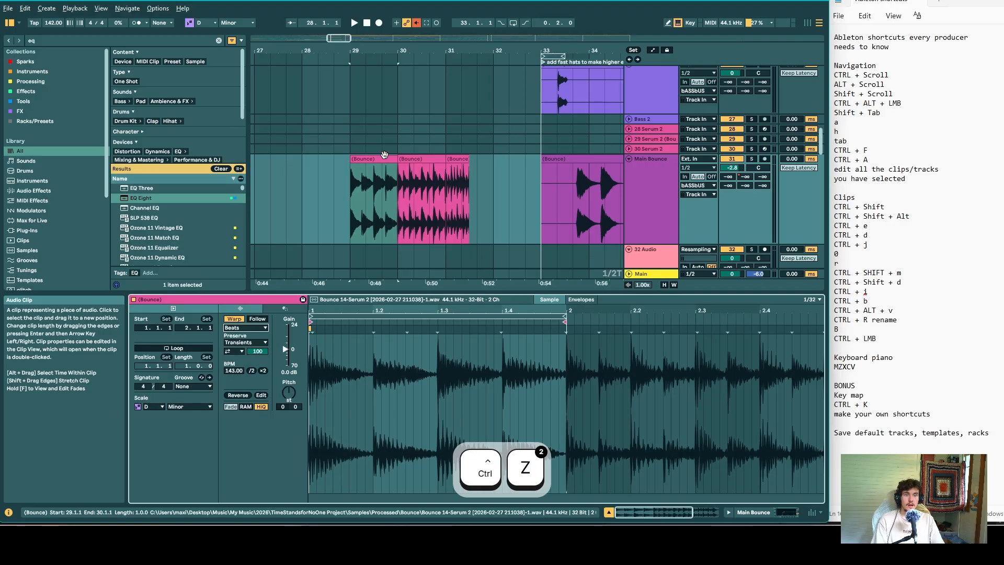
{"action": "key", "text": "ctrl+y"}
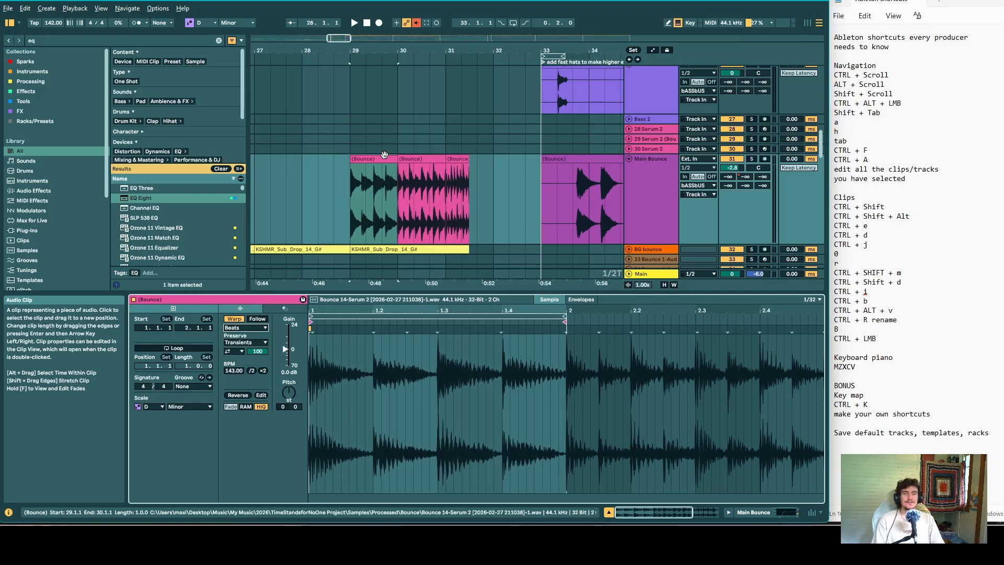
{"action": "key", "text": "ctrl+z"}
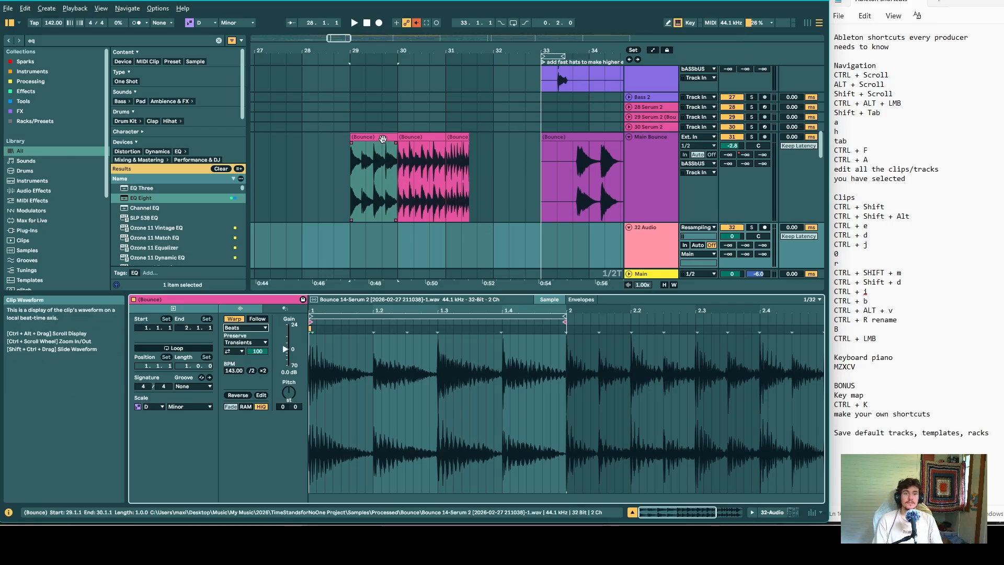
- Select the third bounced clip, from 31.1.1 to 31.3.1, on the Main Bounce track
{"action": "left_click", "coordinate": [464, 135]}
{"action": "left_click_drag", "start_coordinate": [489, 147], "coordinate": [449, 152]}
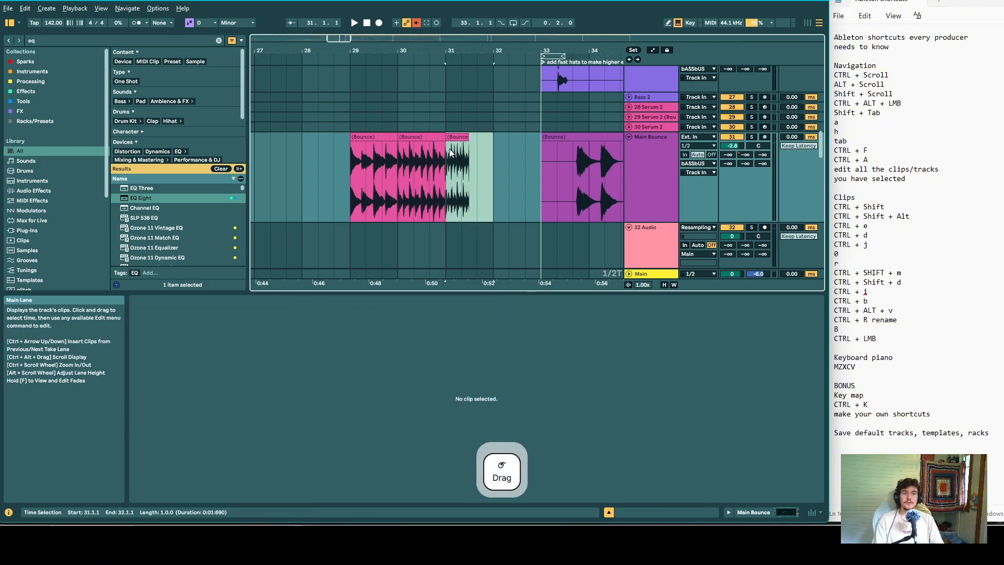
{"action": "left_click", "coordinate": [449, 148]}
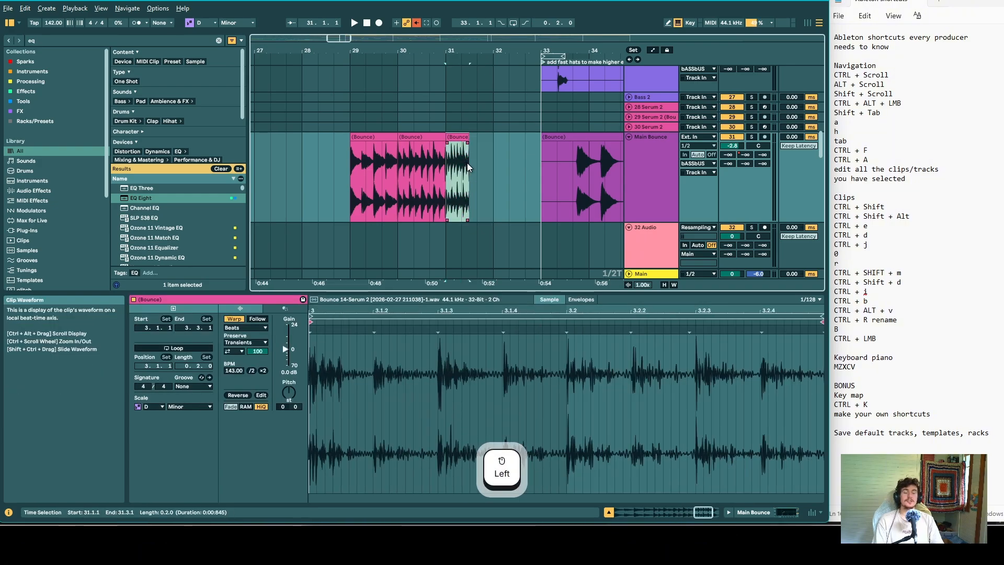